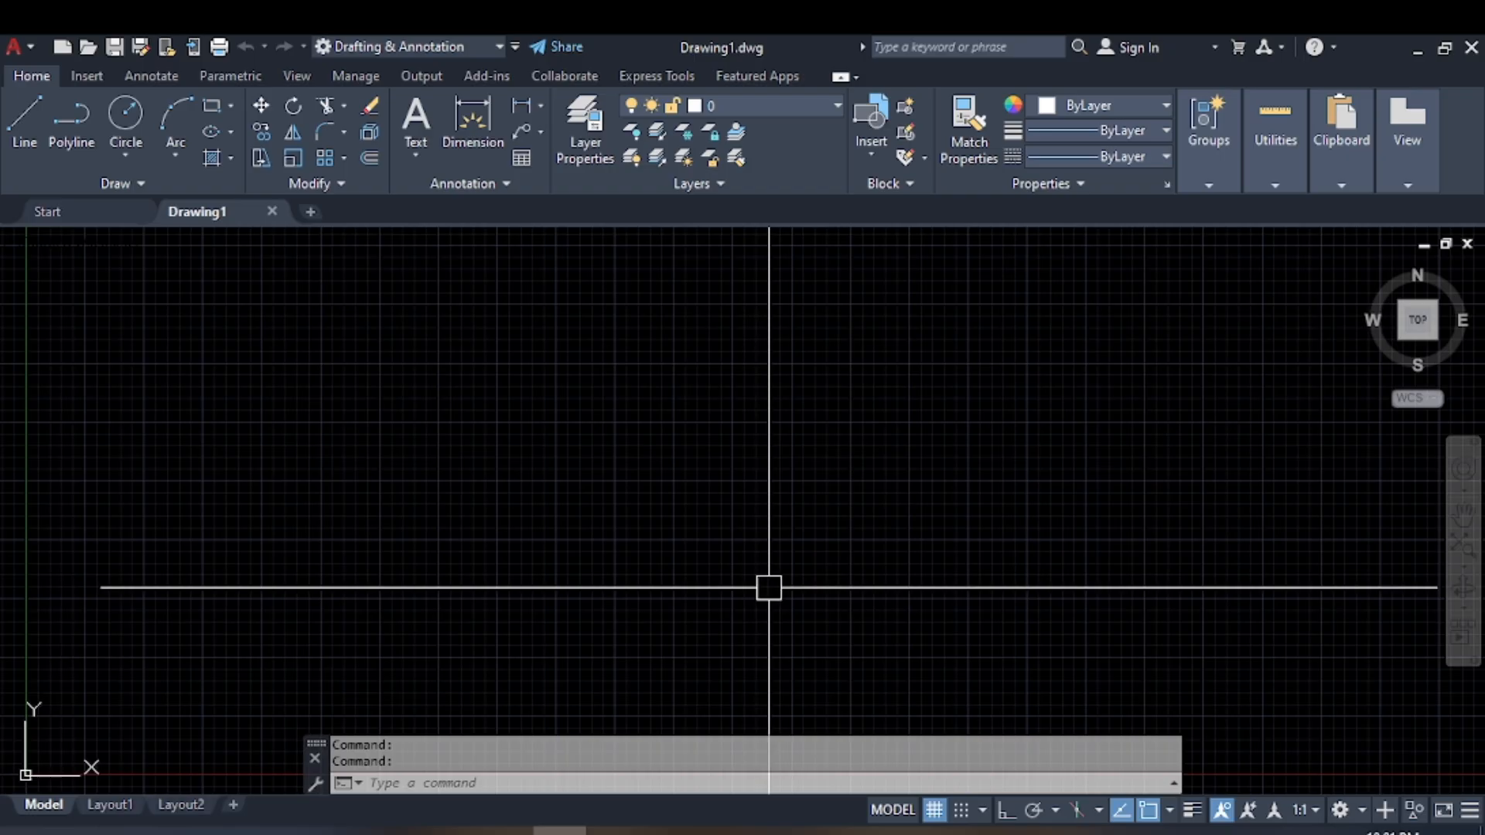
Draw a zigzag of five connected segments across the upper part of the drawing with the Line command.
type("l")
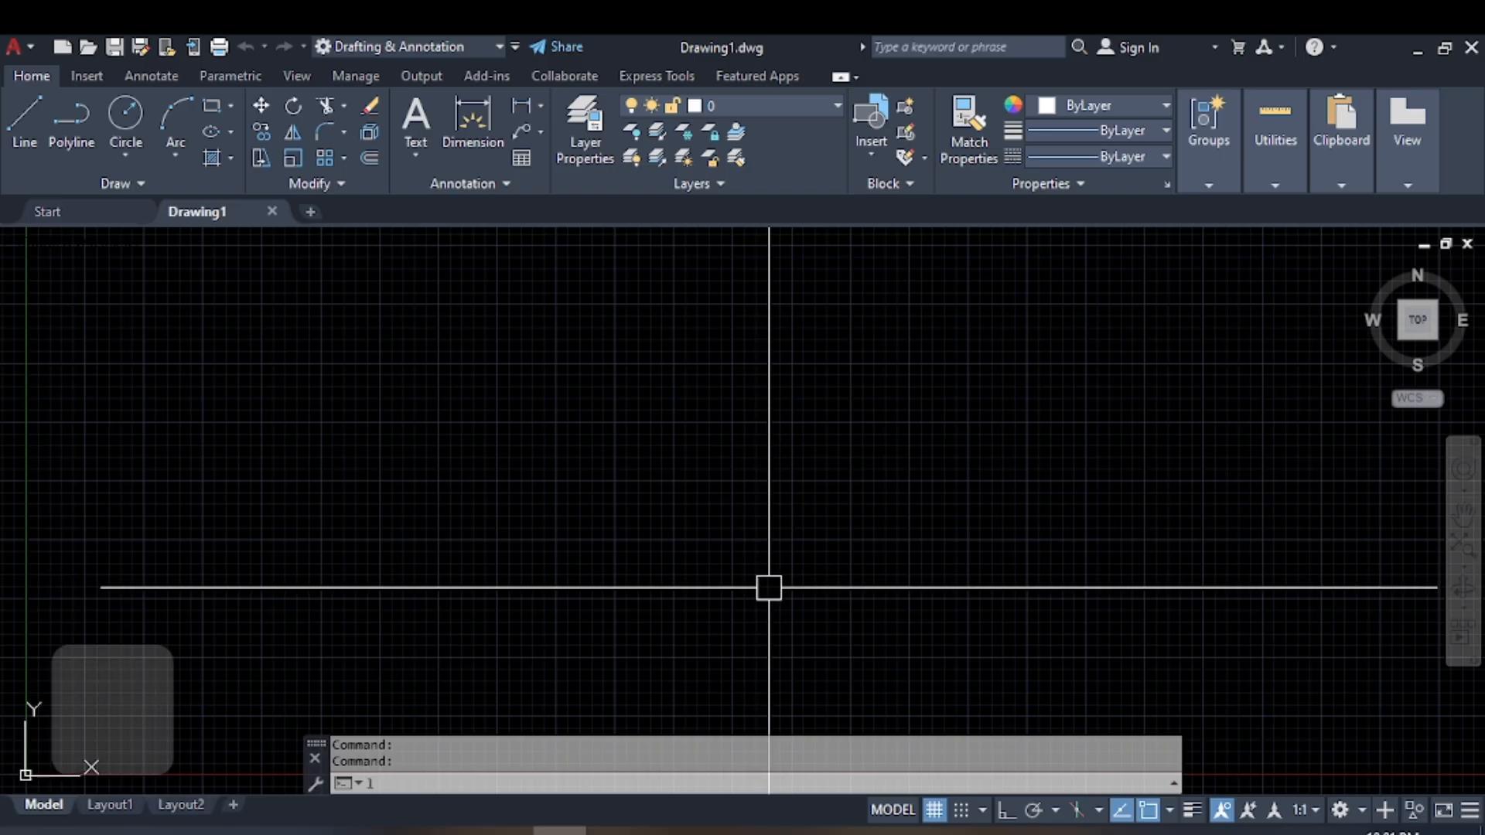
key("space")
left_click(462, 312)
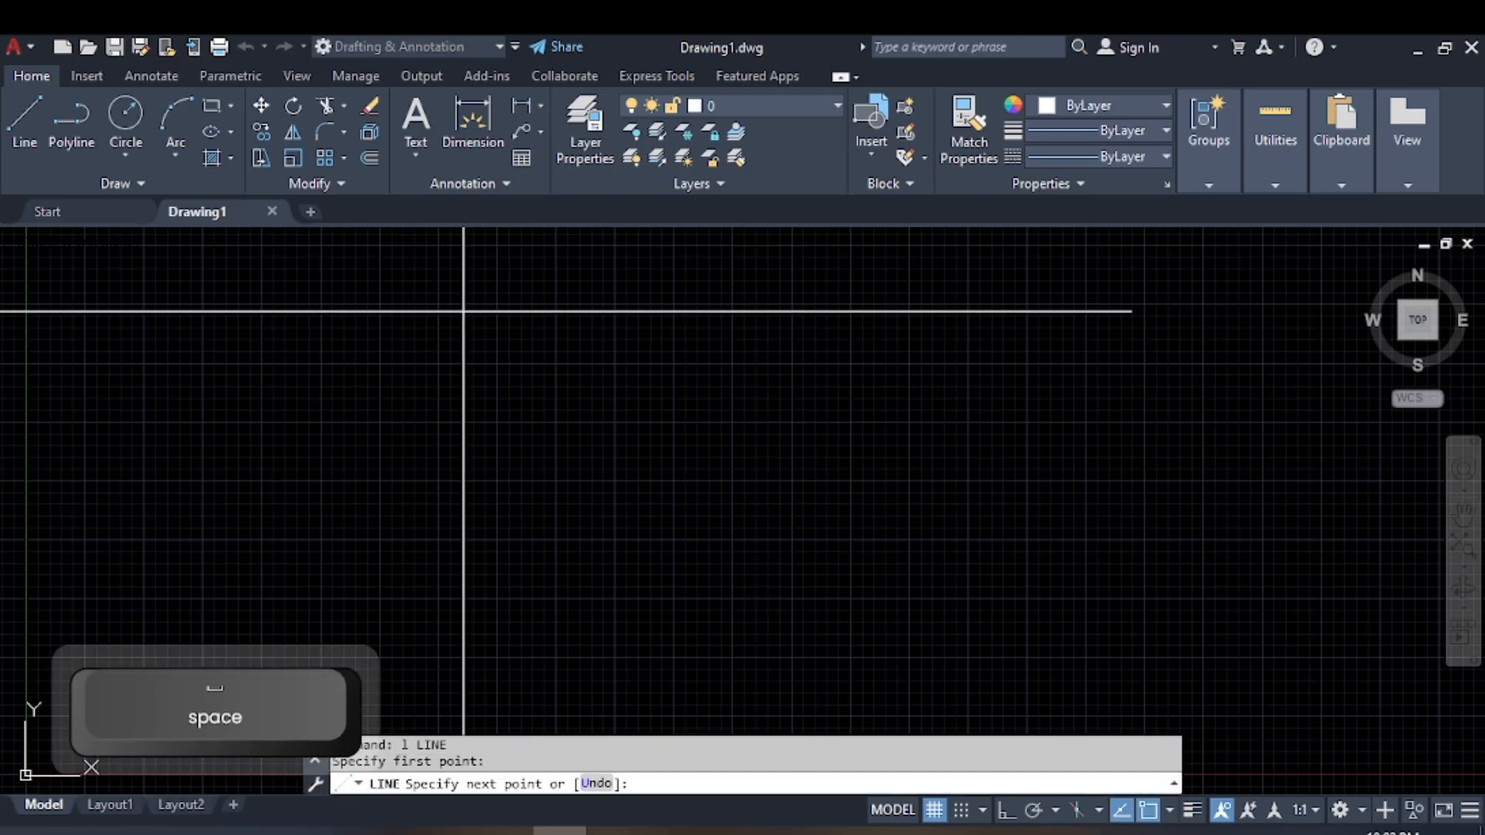
left_click(593, 470)
left_click(764, 334)
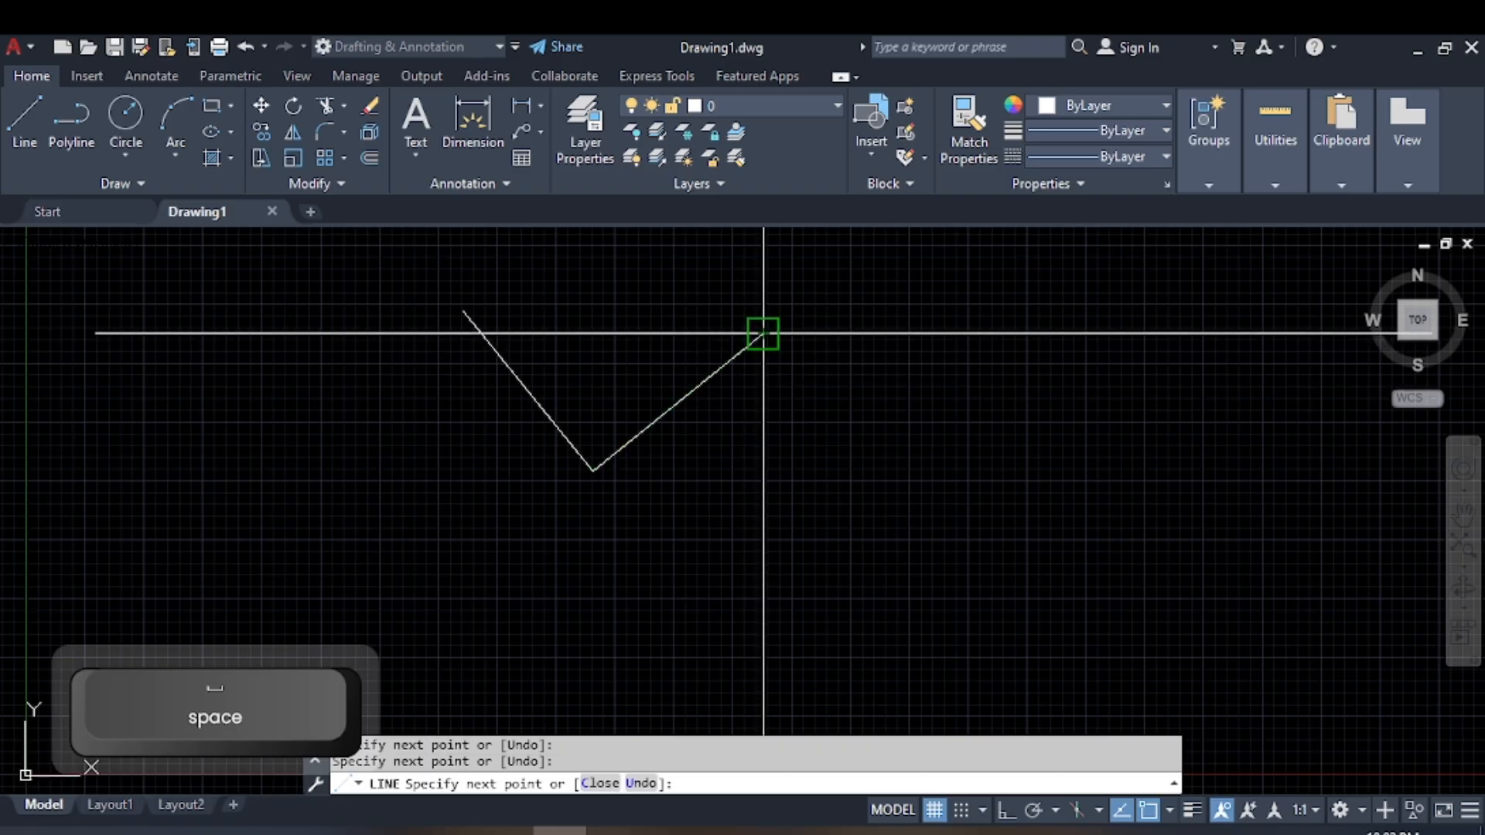
left_click(872, 508)
left_click(922, 343)
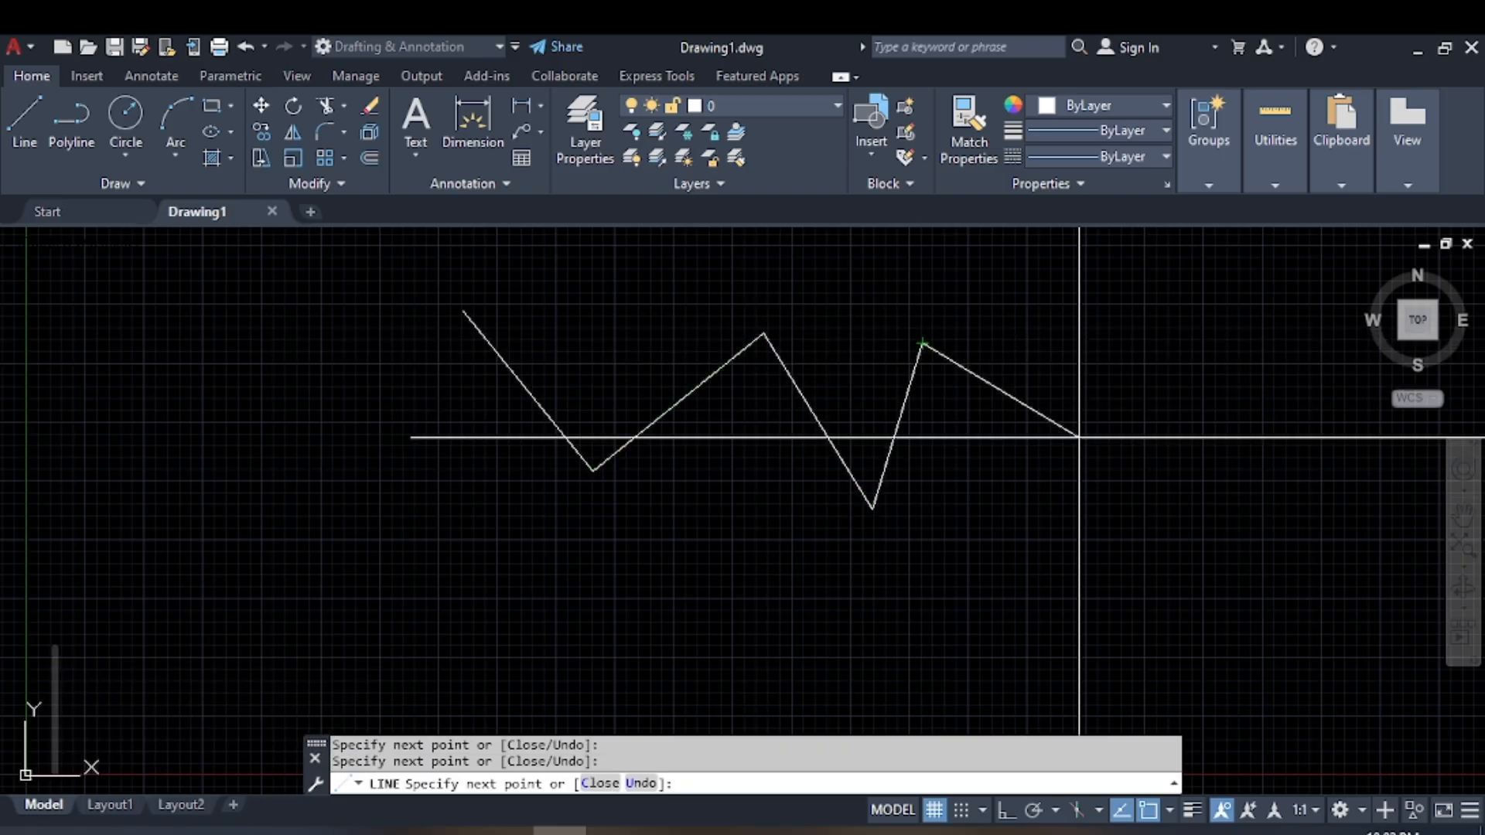
left_click(1087, 447)
key("Escape")
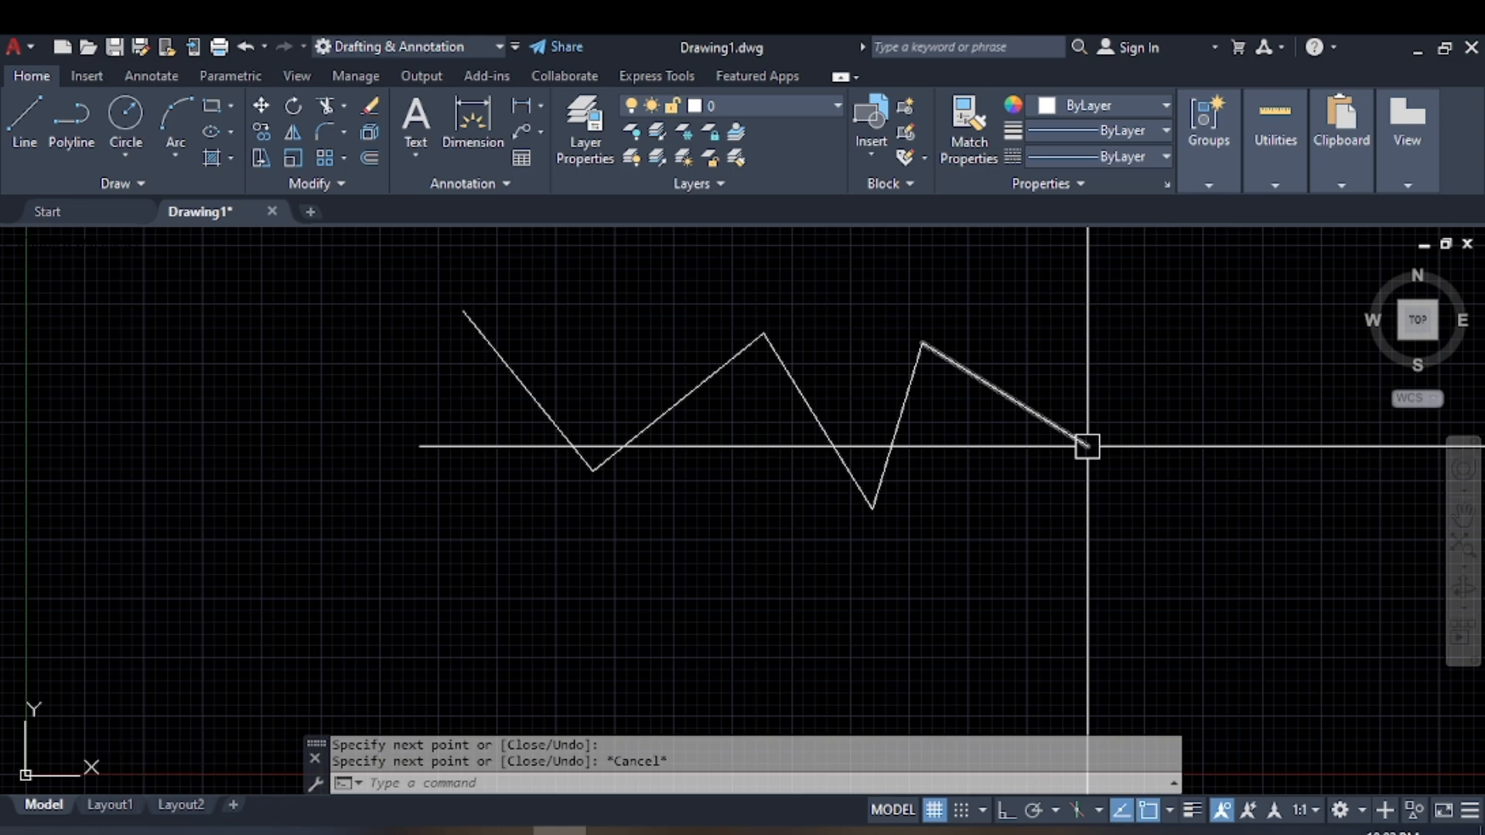
Draw a five-segment zigzag polyline directly below the line zigzag.
type("pl")
key("space")
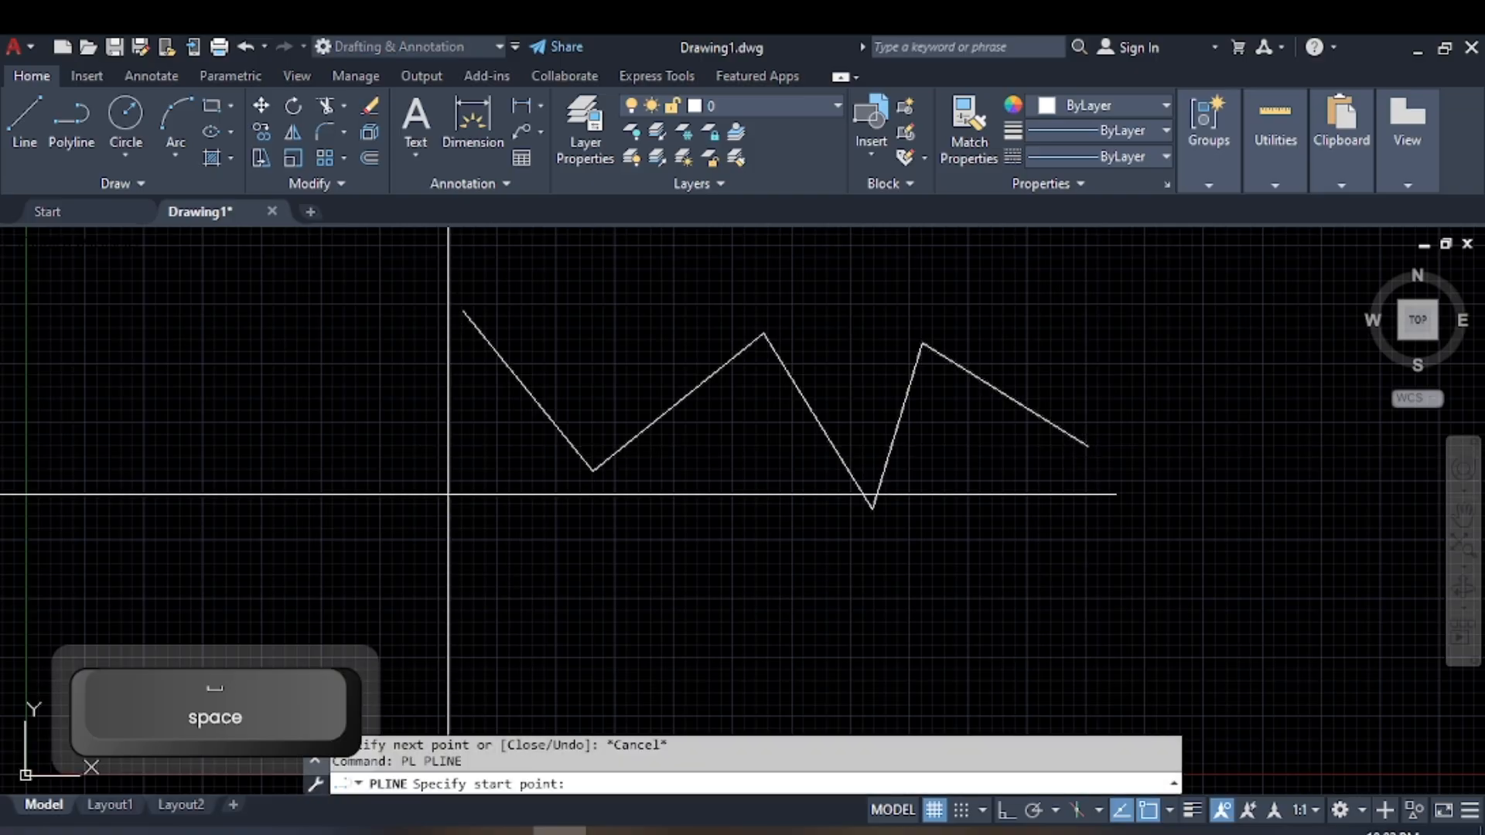
left_click(448, 493)
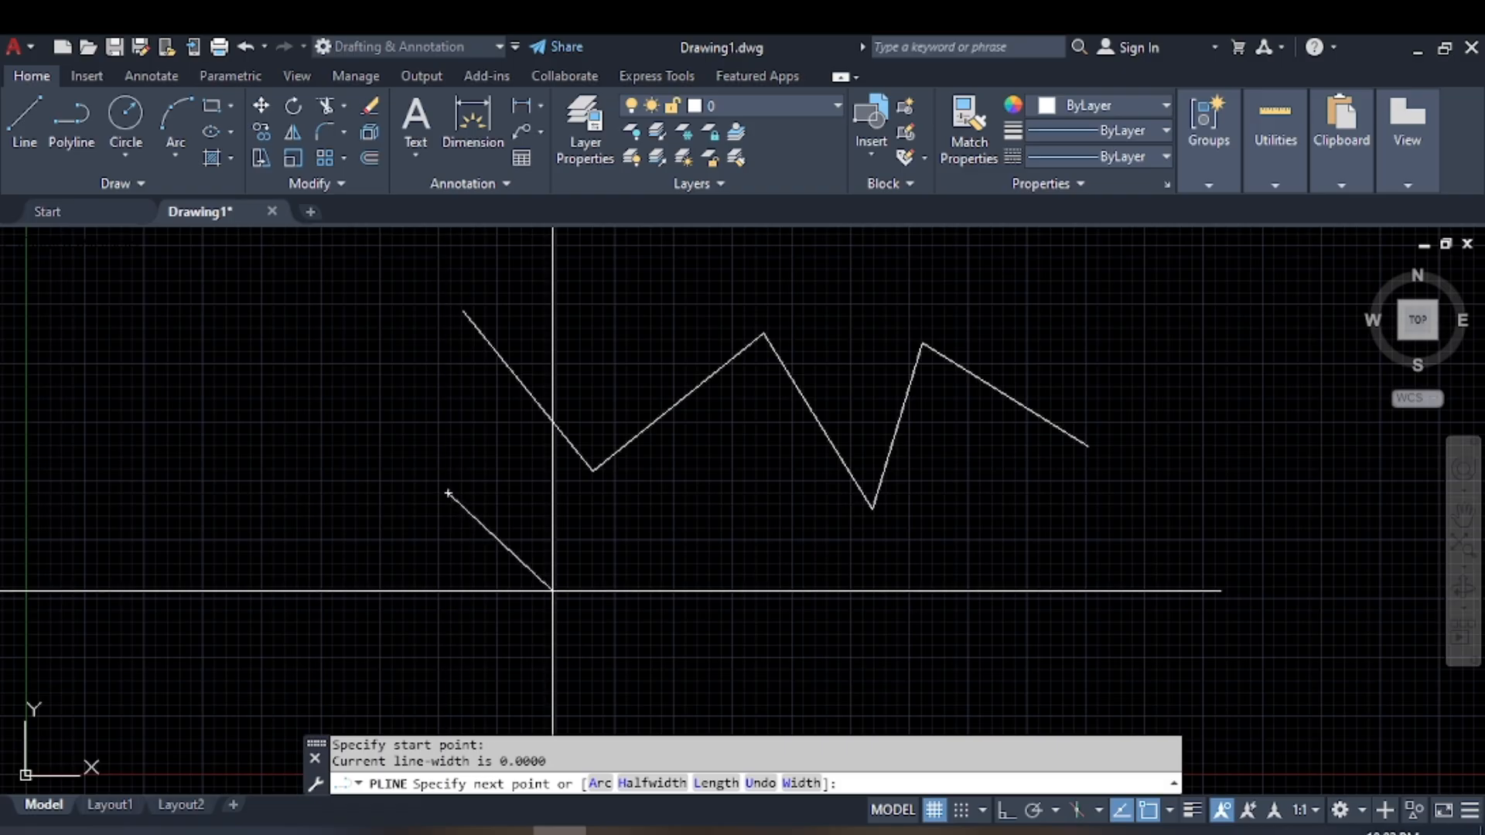
left_click(552, 590)
left_click(698, 489)
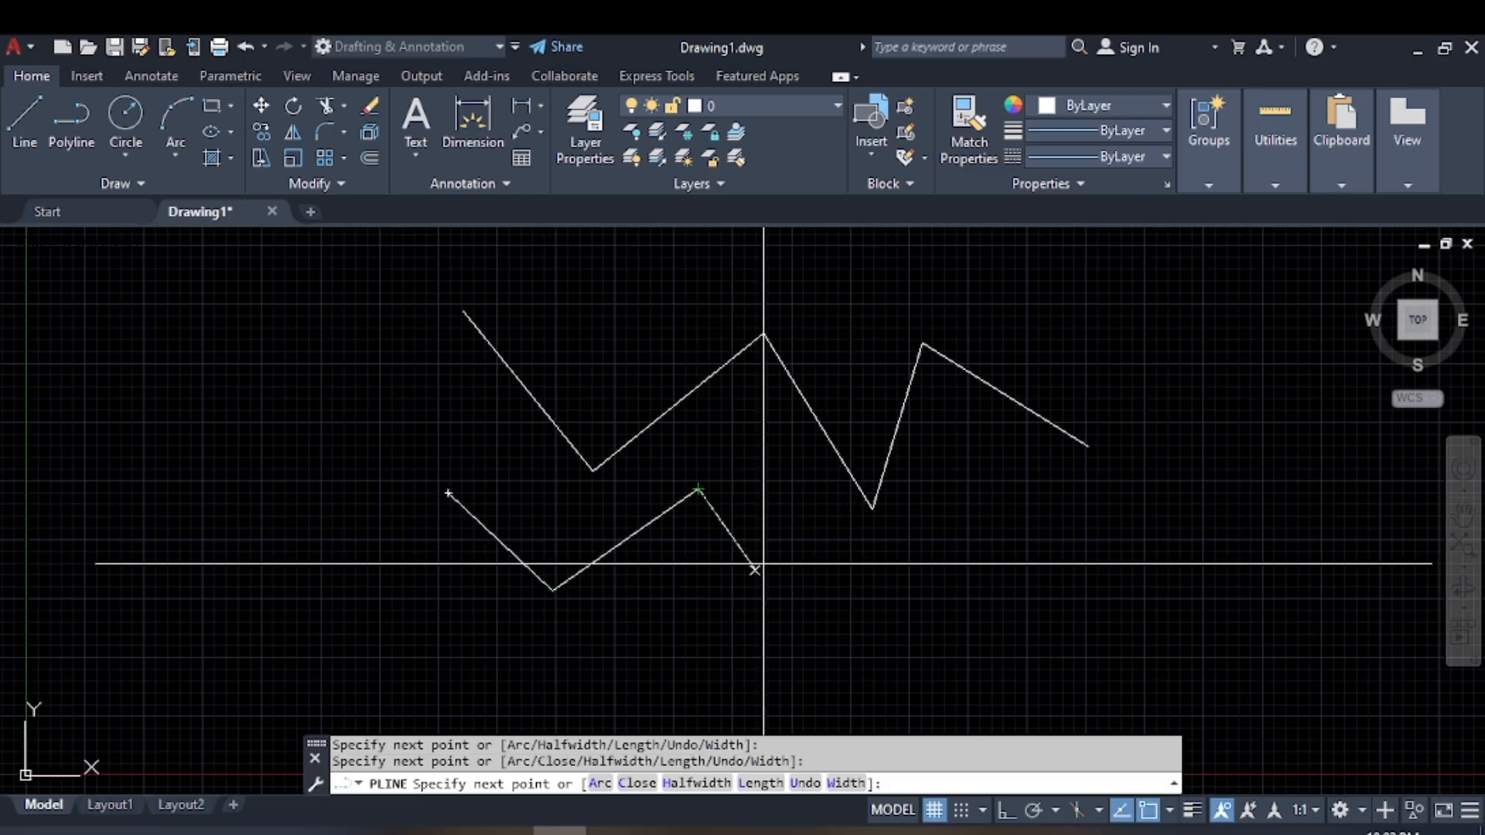
left_click(808, 604)
left_click(974, 493)
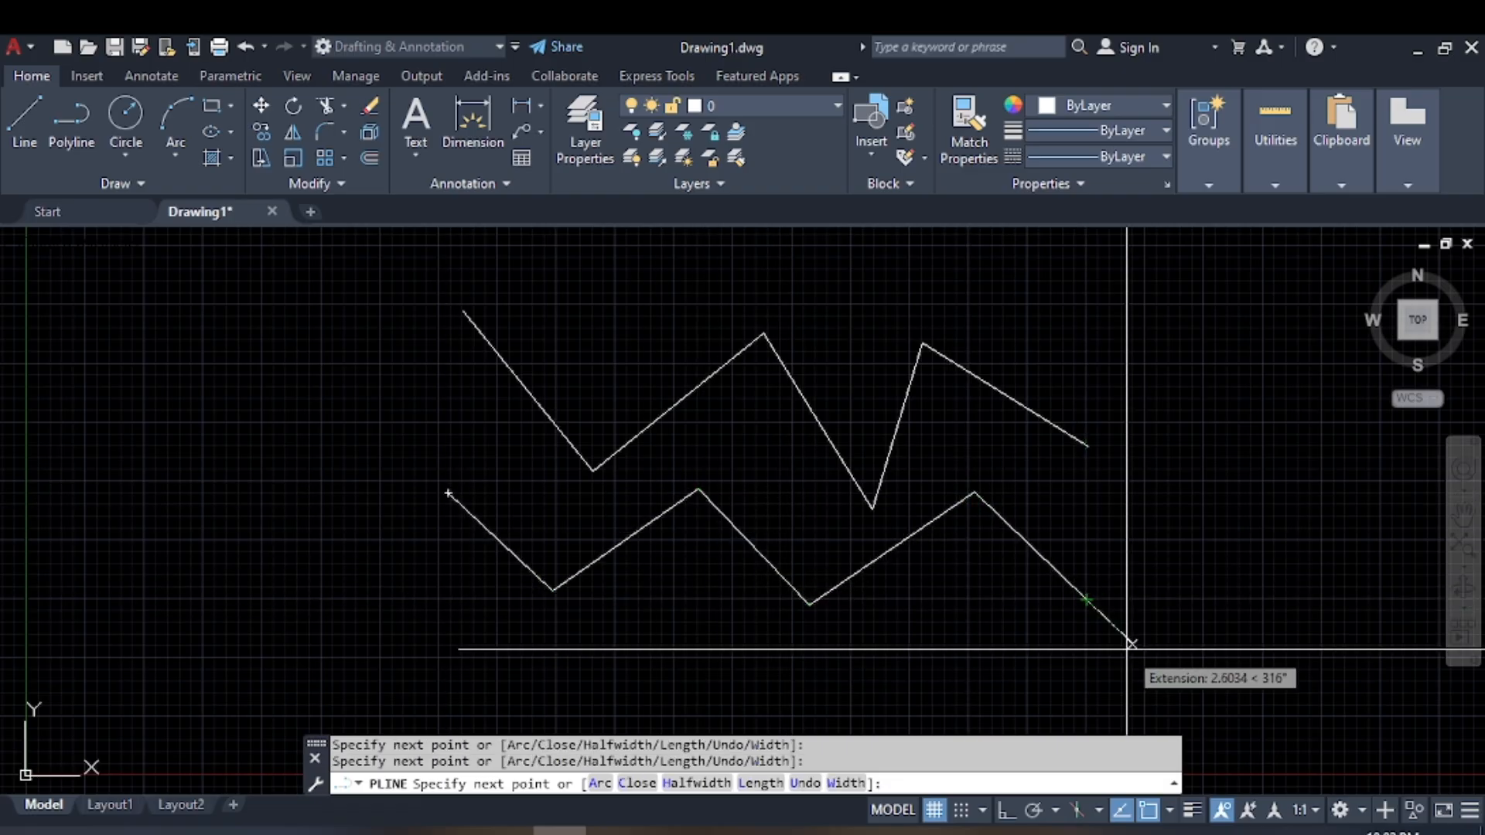
key("Escape")
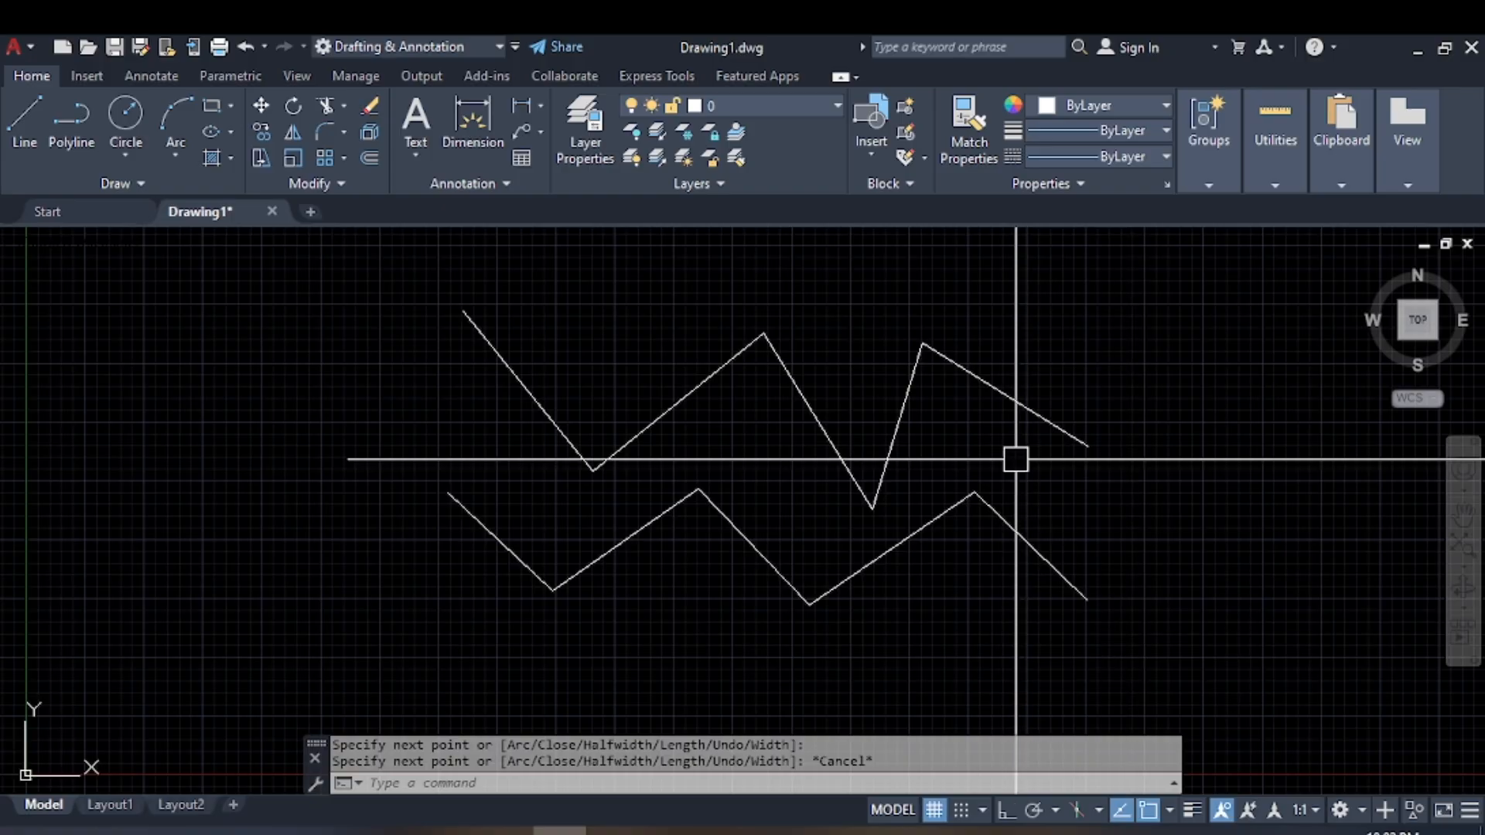
Select the last segment of the upper line zigzag with a crossing window and clear the selection.
left_click(1106, 347)
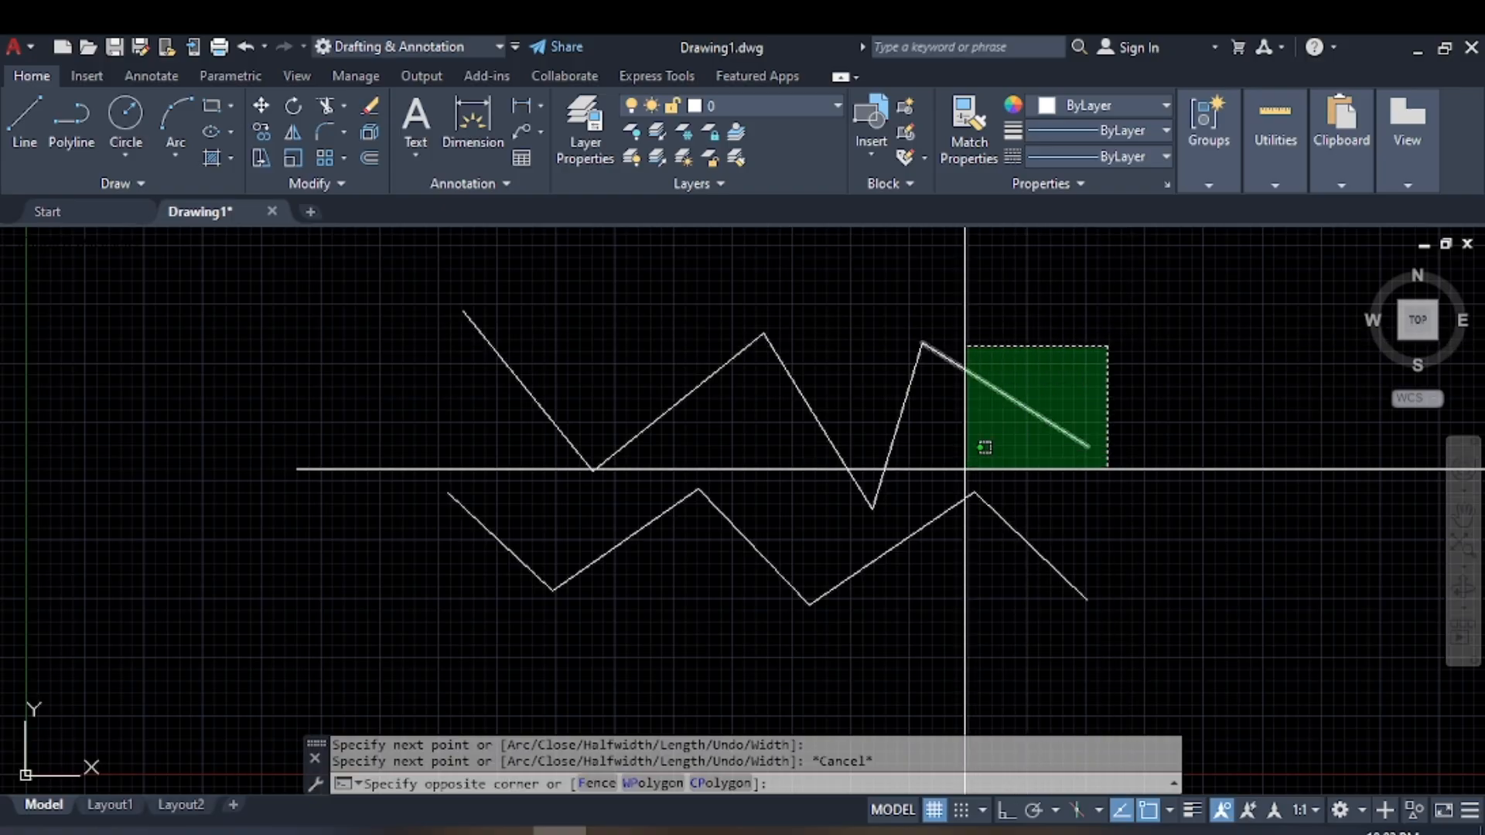
left_click(963, 457)
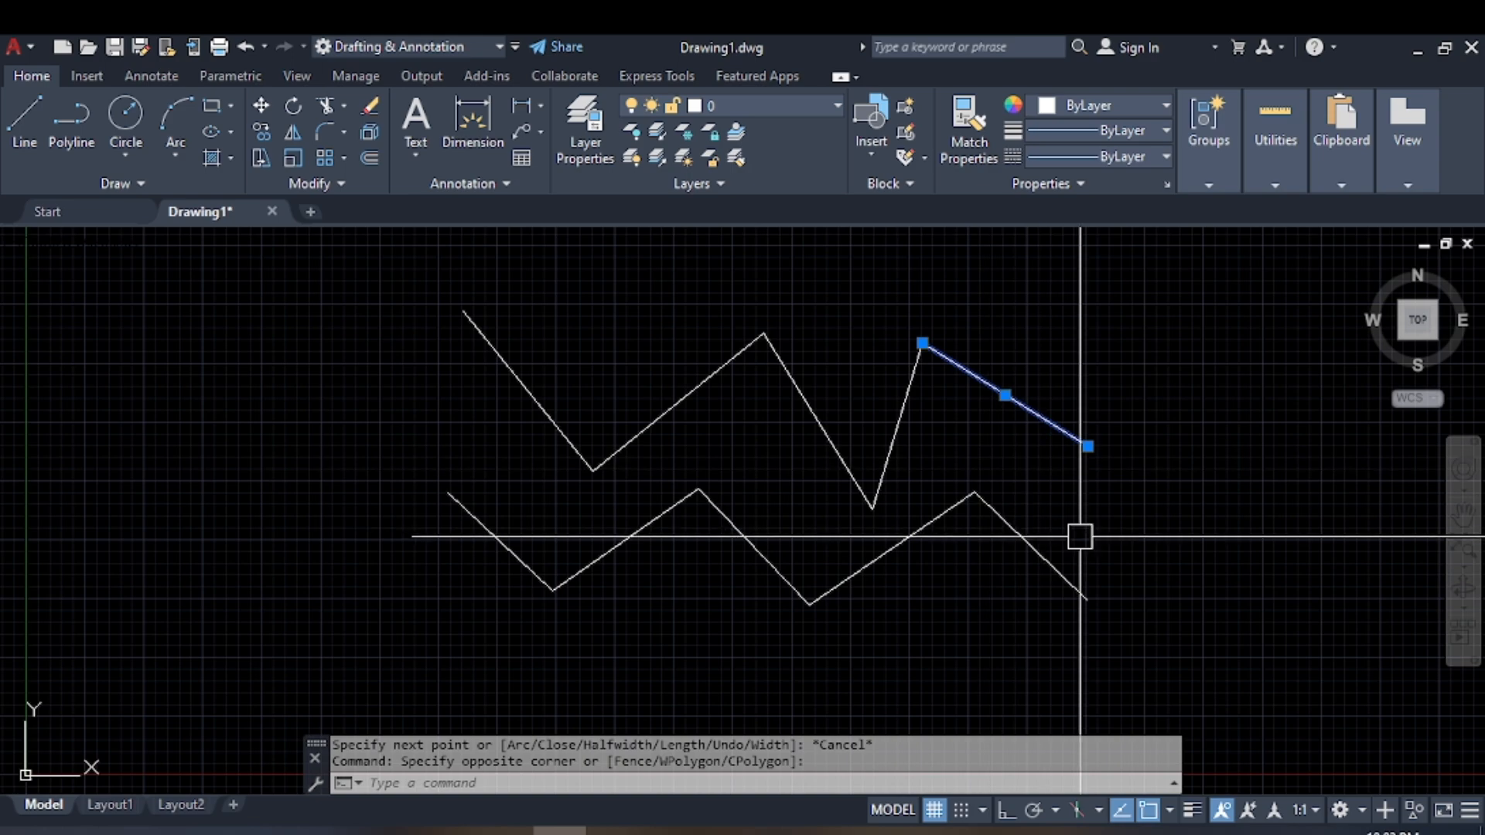
key("Escape")
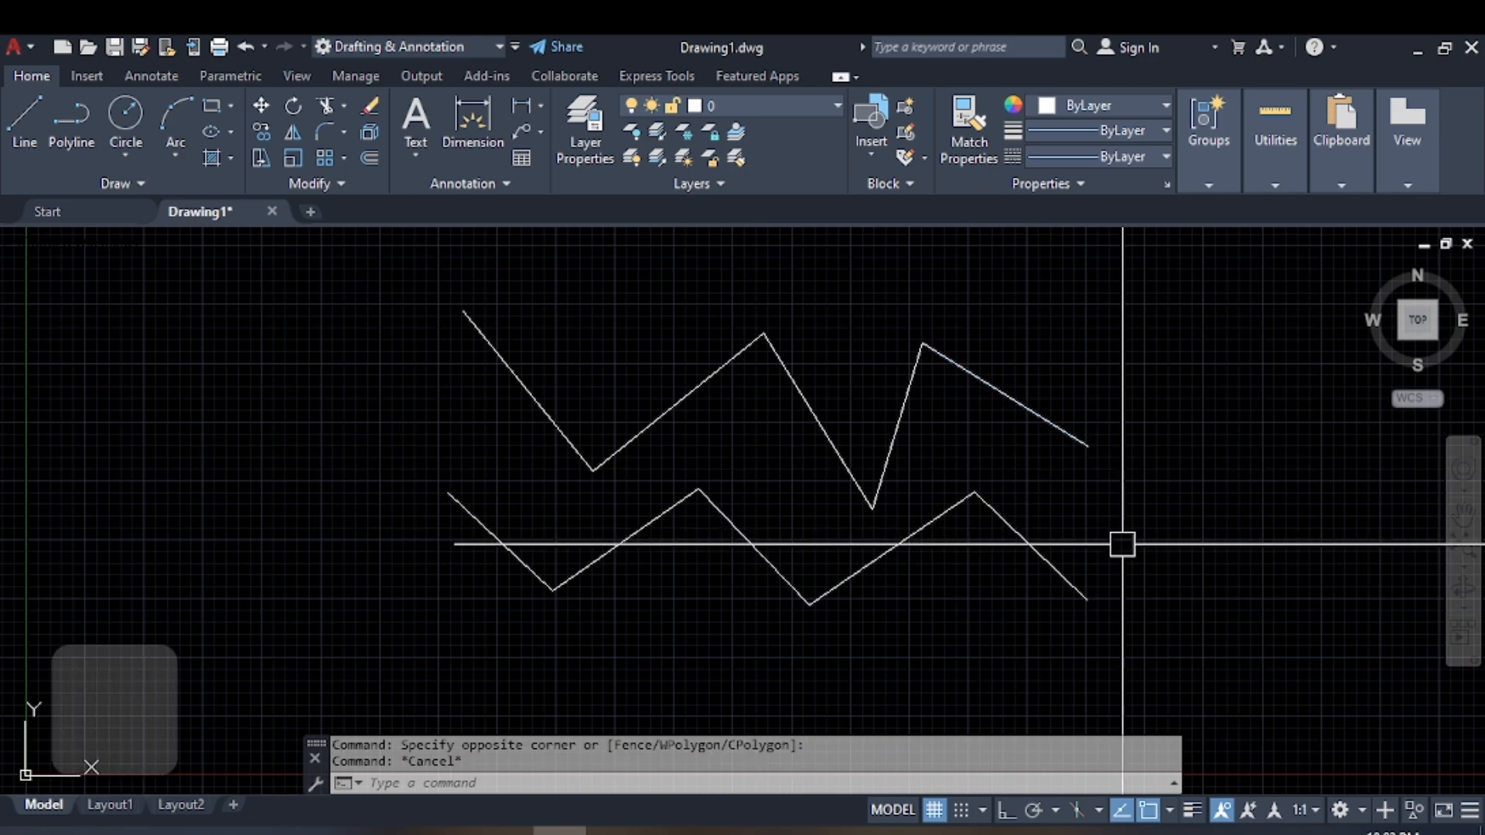
Compare selecting the lower polyline as a whole with selecting the five upper lines one by one, clearing the selection at the end.
left_click(1064, 577)
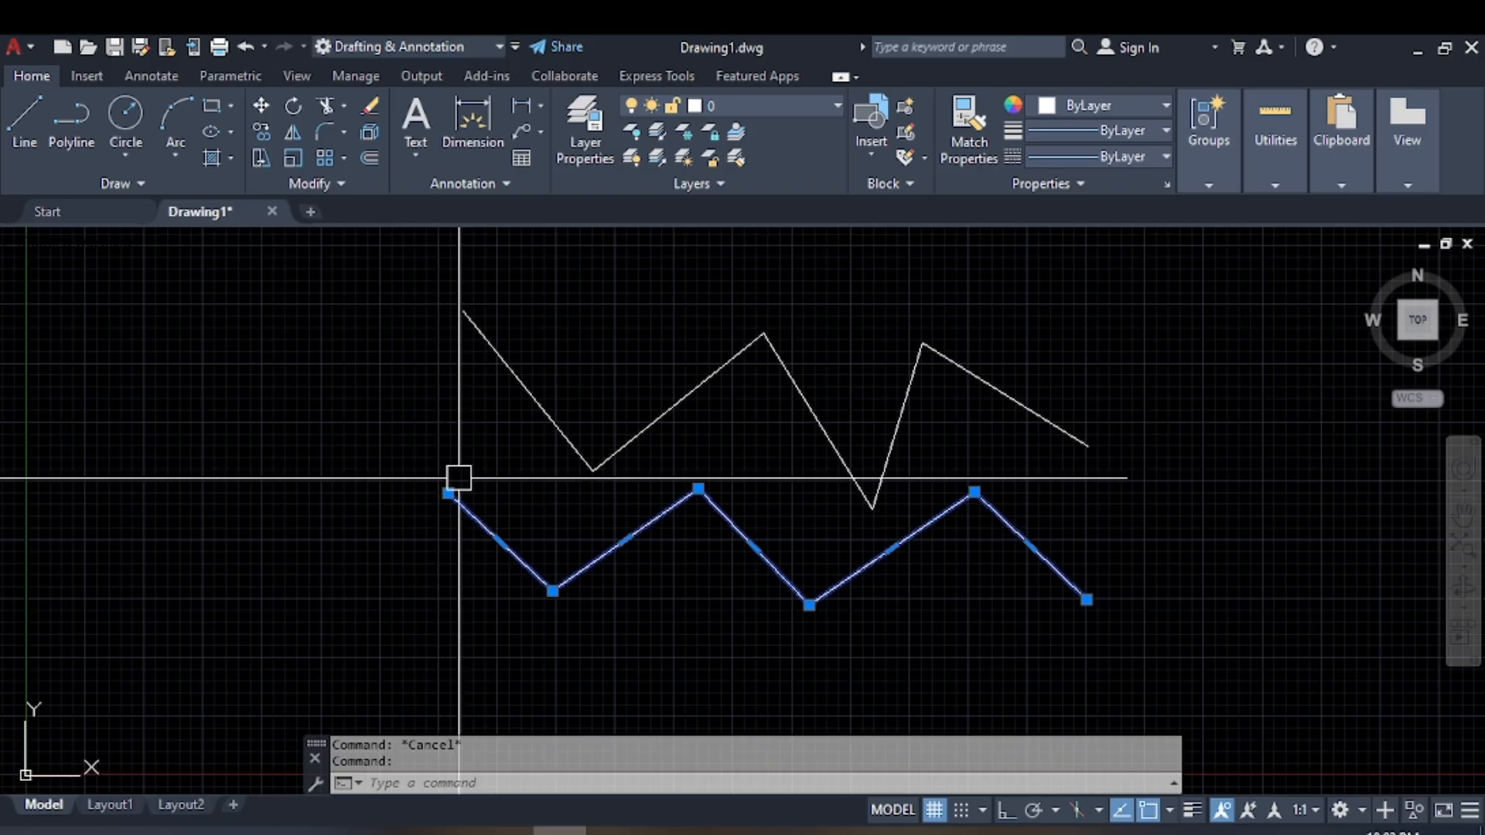
left_click(523, 367)
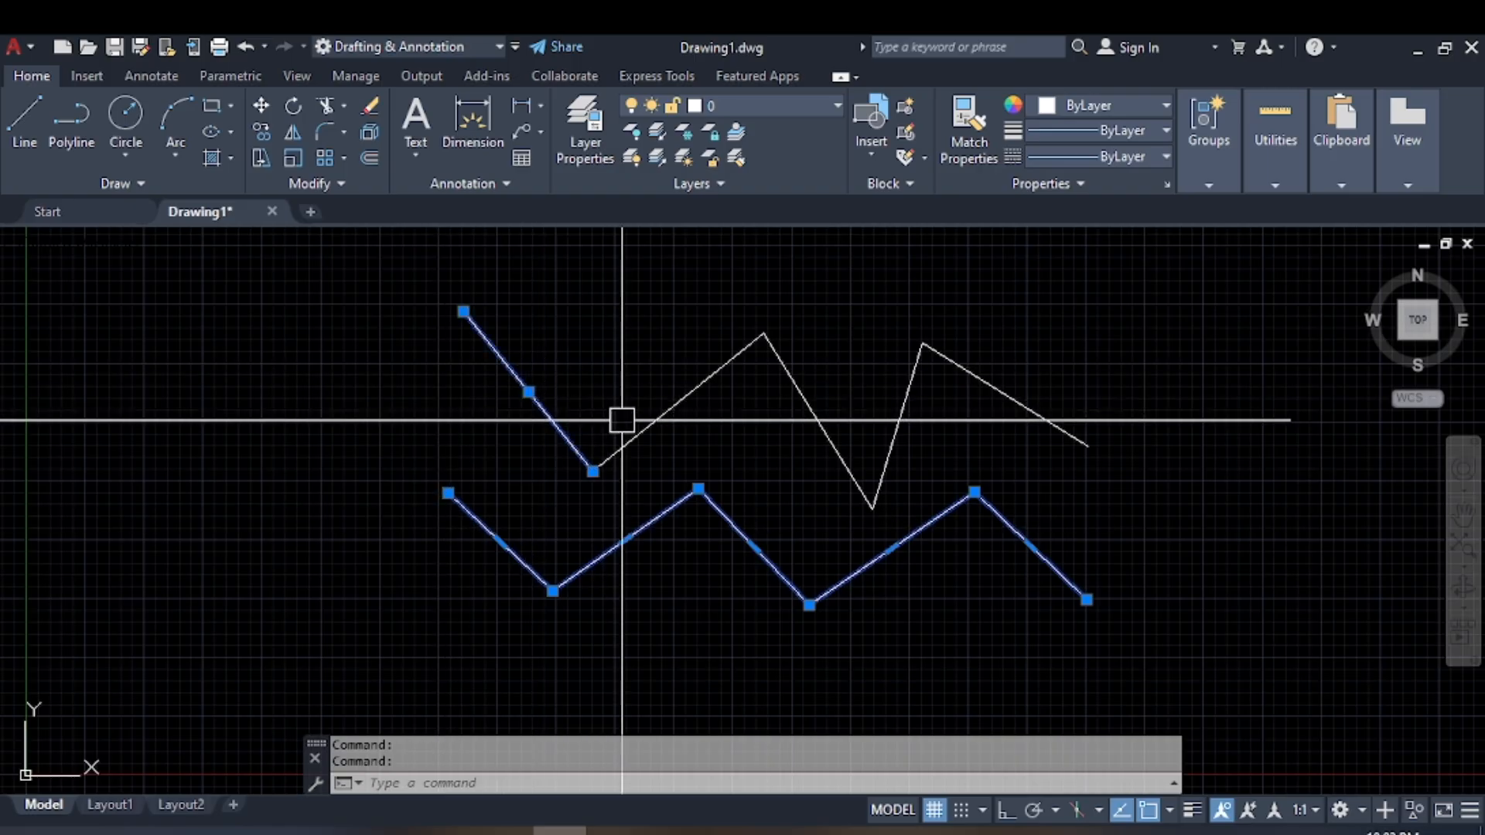
left_click(660, 418)
left_click(820, 423)
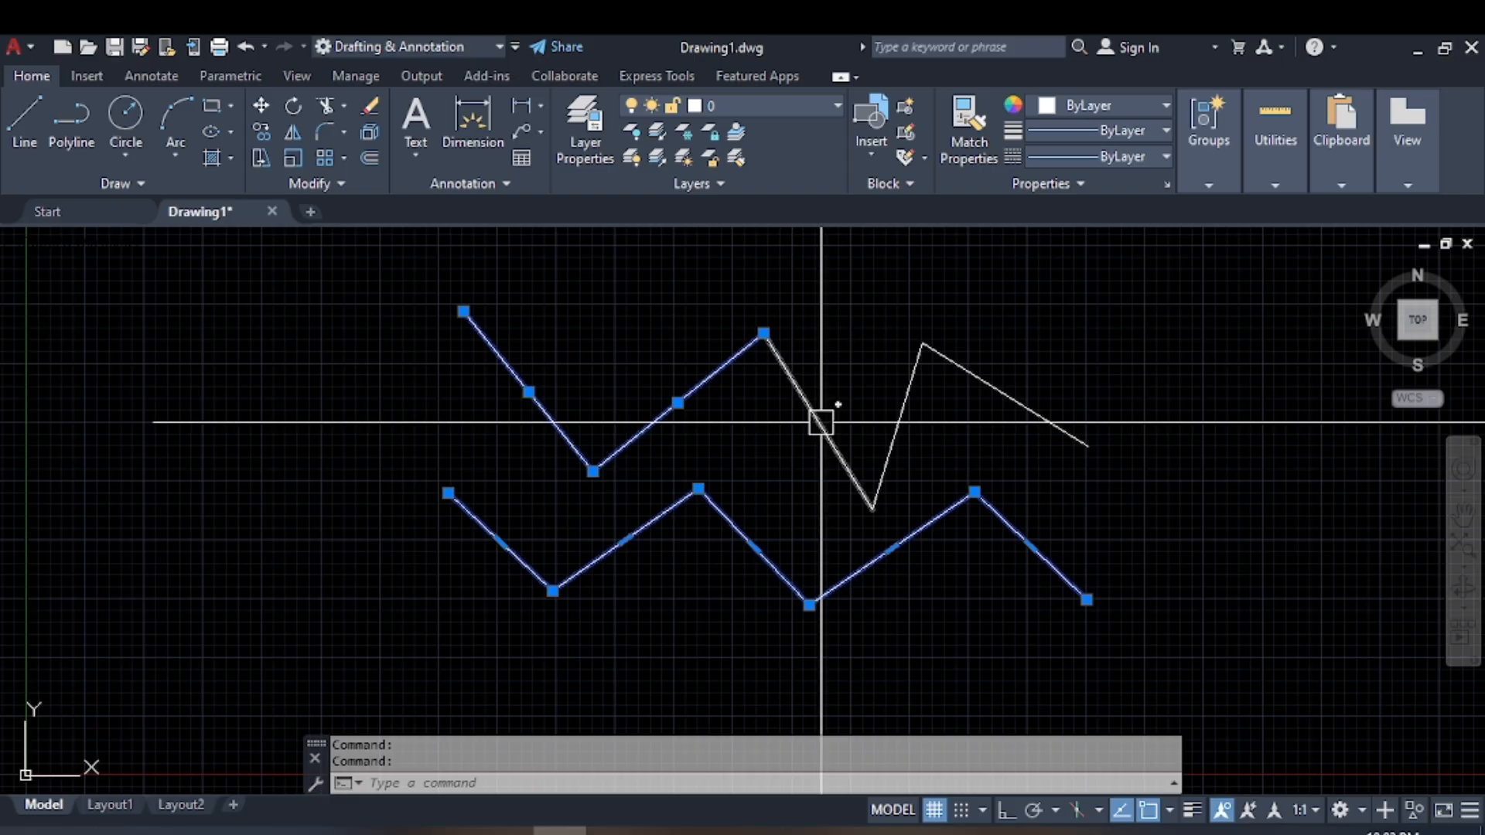
left_click(903, 427)
left_click(986, 400)
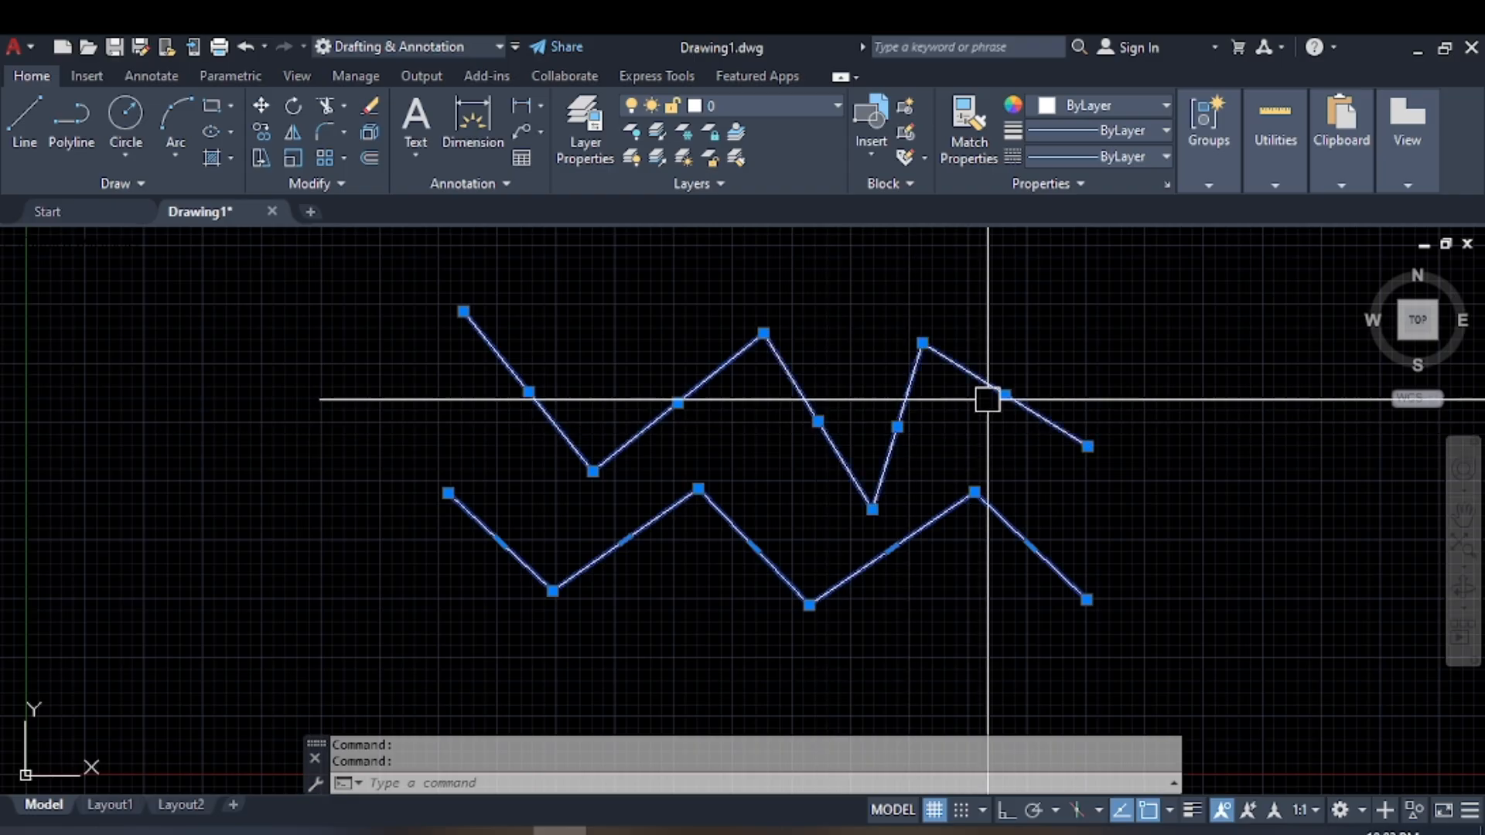
key("Escape")
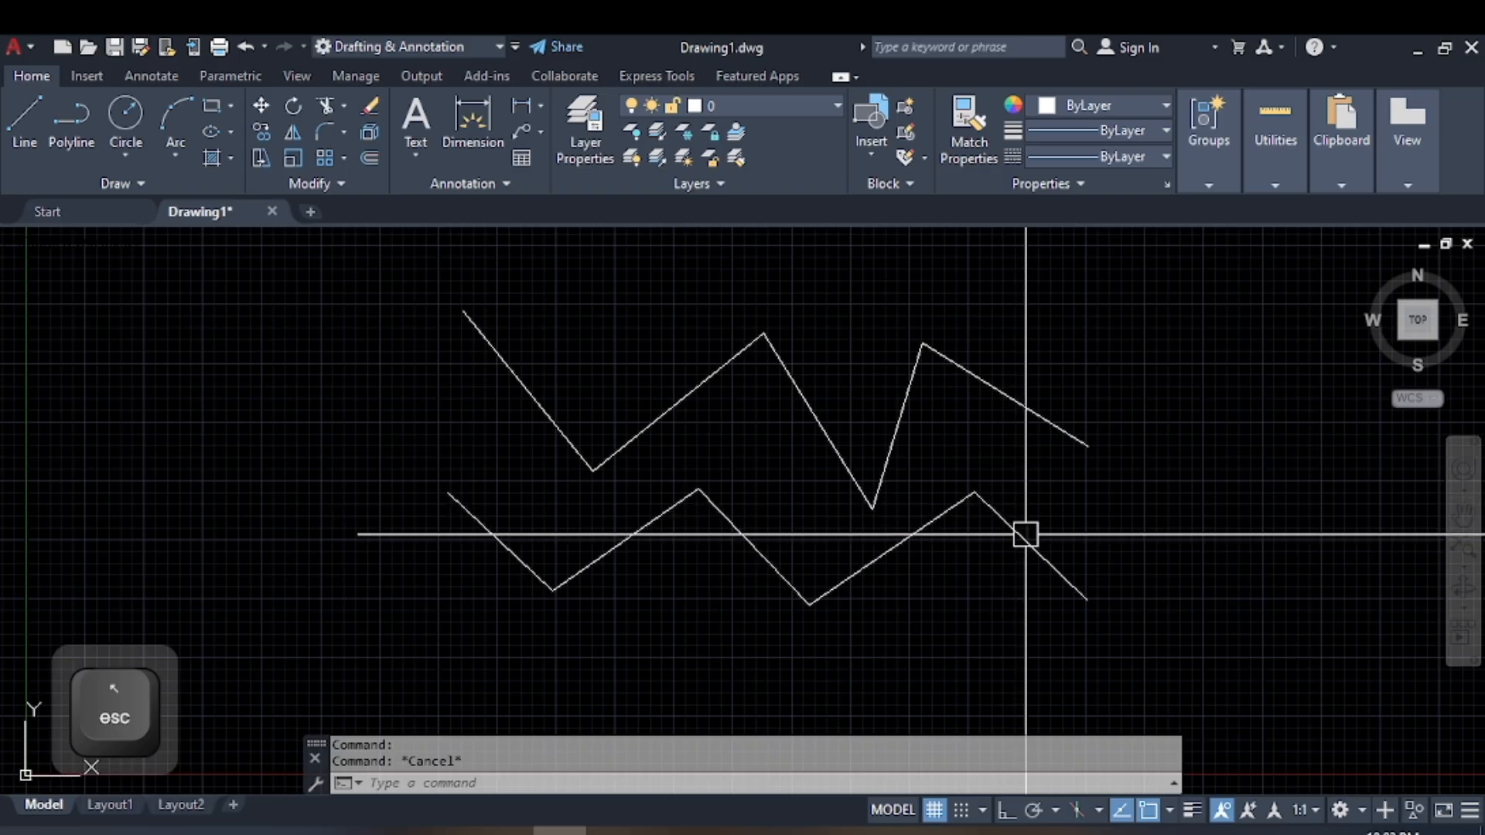
left_click(1051, 549)
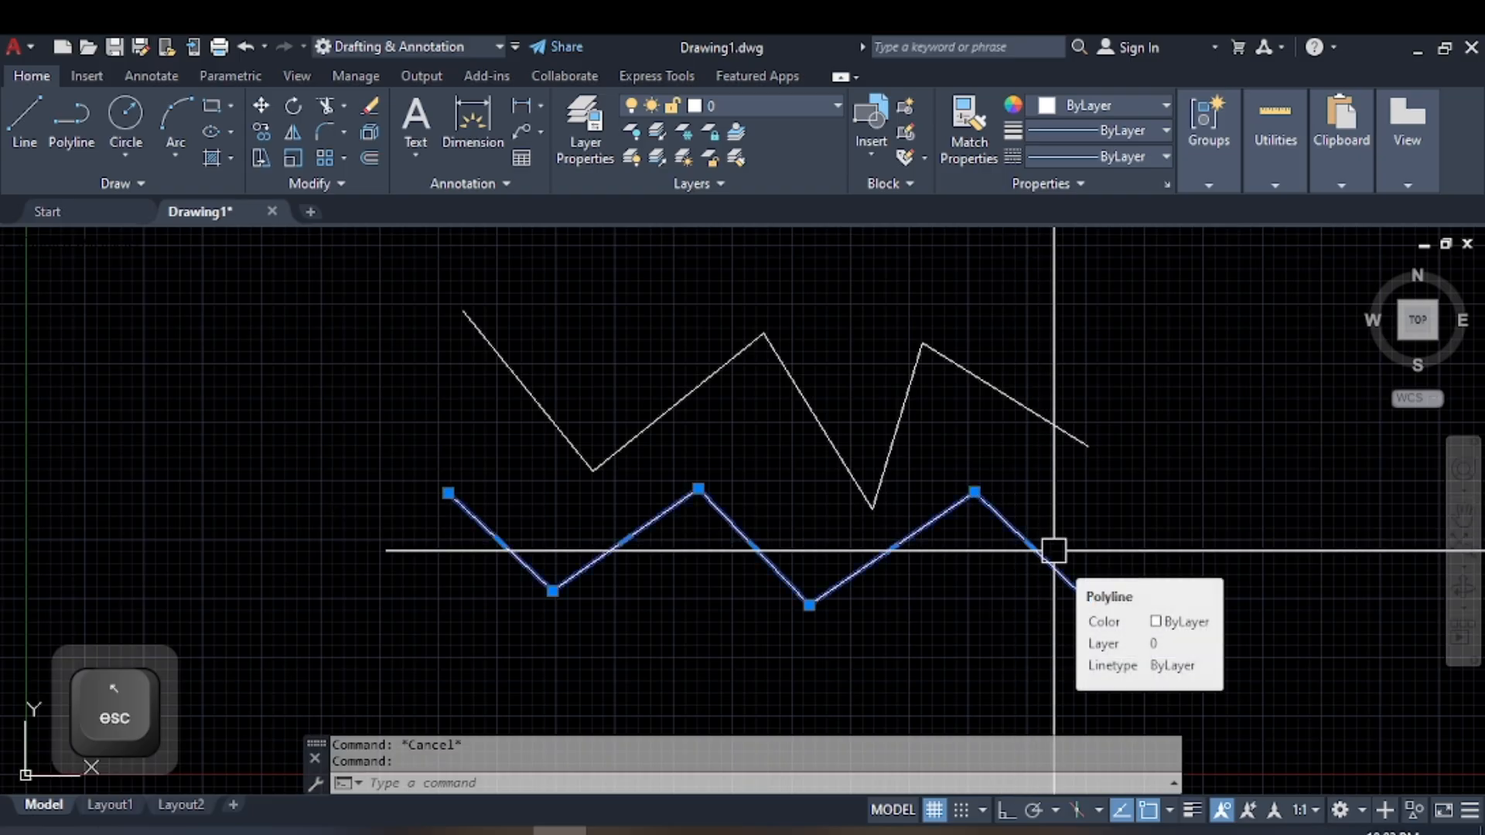
key("Escape")
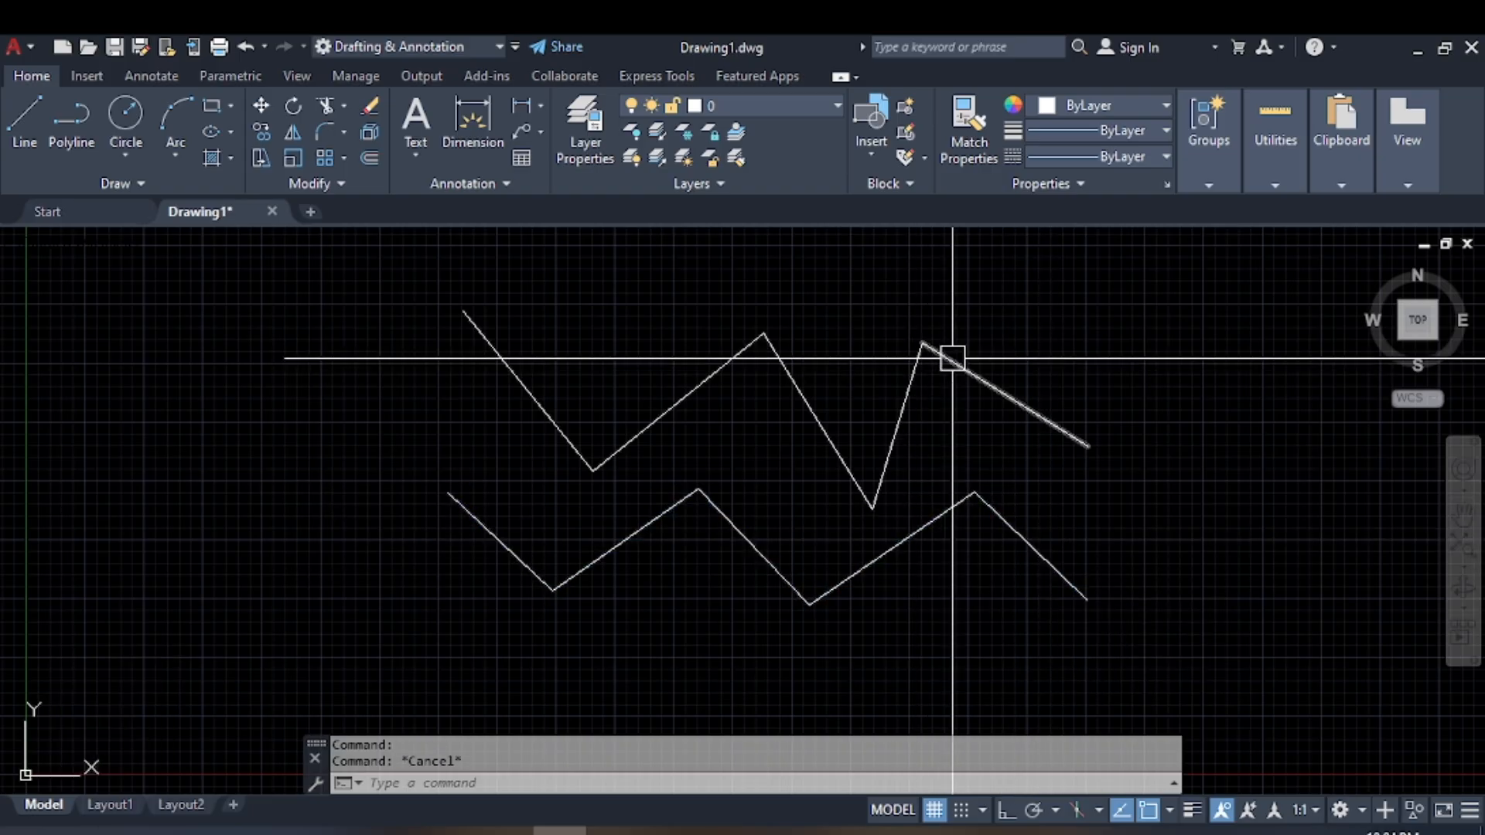
Examine the properties of the last segment of the upper line zigzag, including its length, and deselect it.
left_click(952, 357)
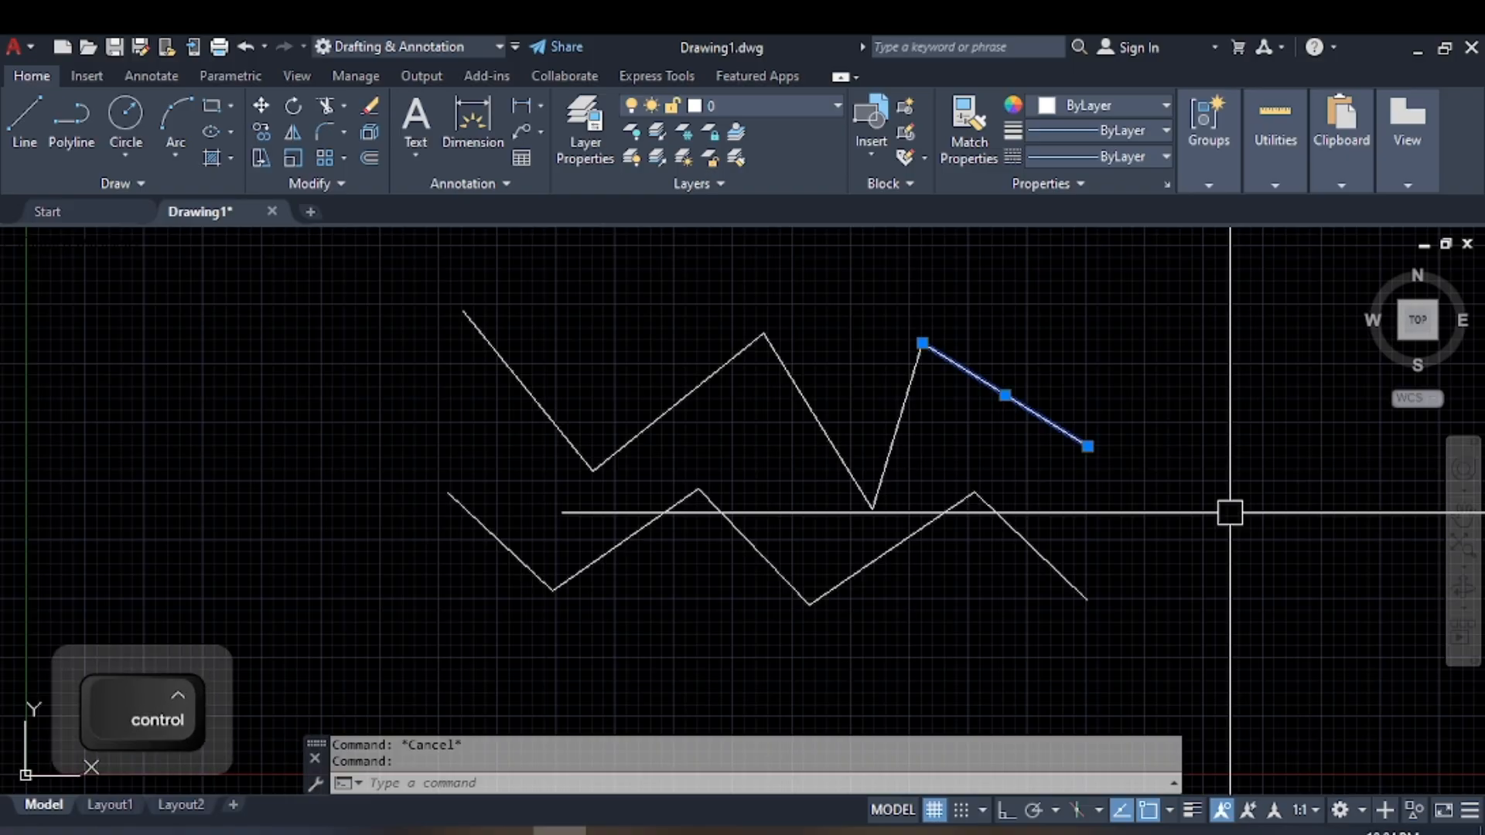
key("ctrl+1")
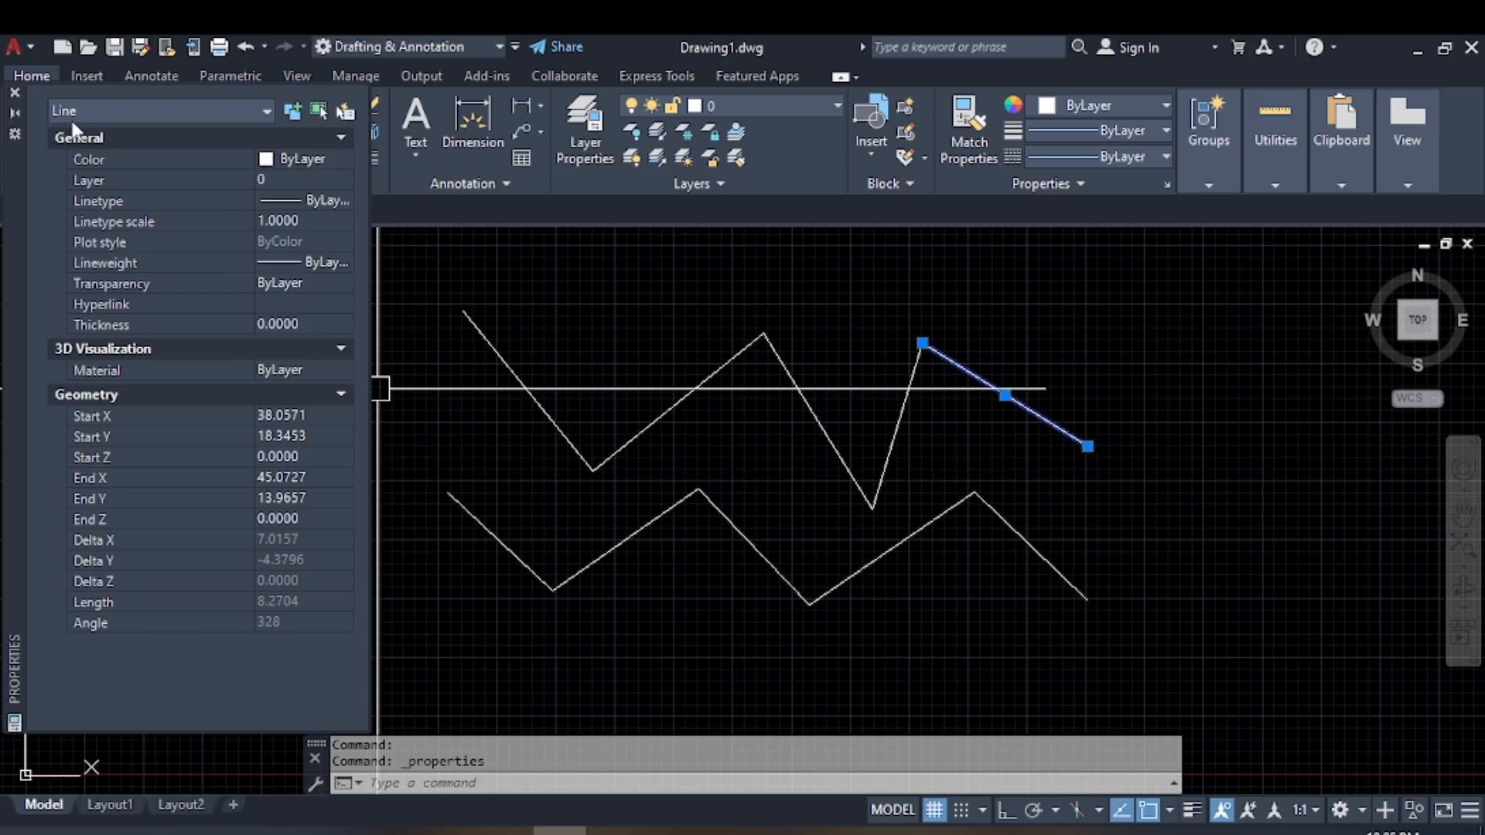
left_click(16, 93)
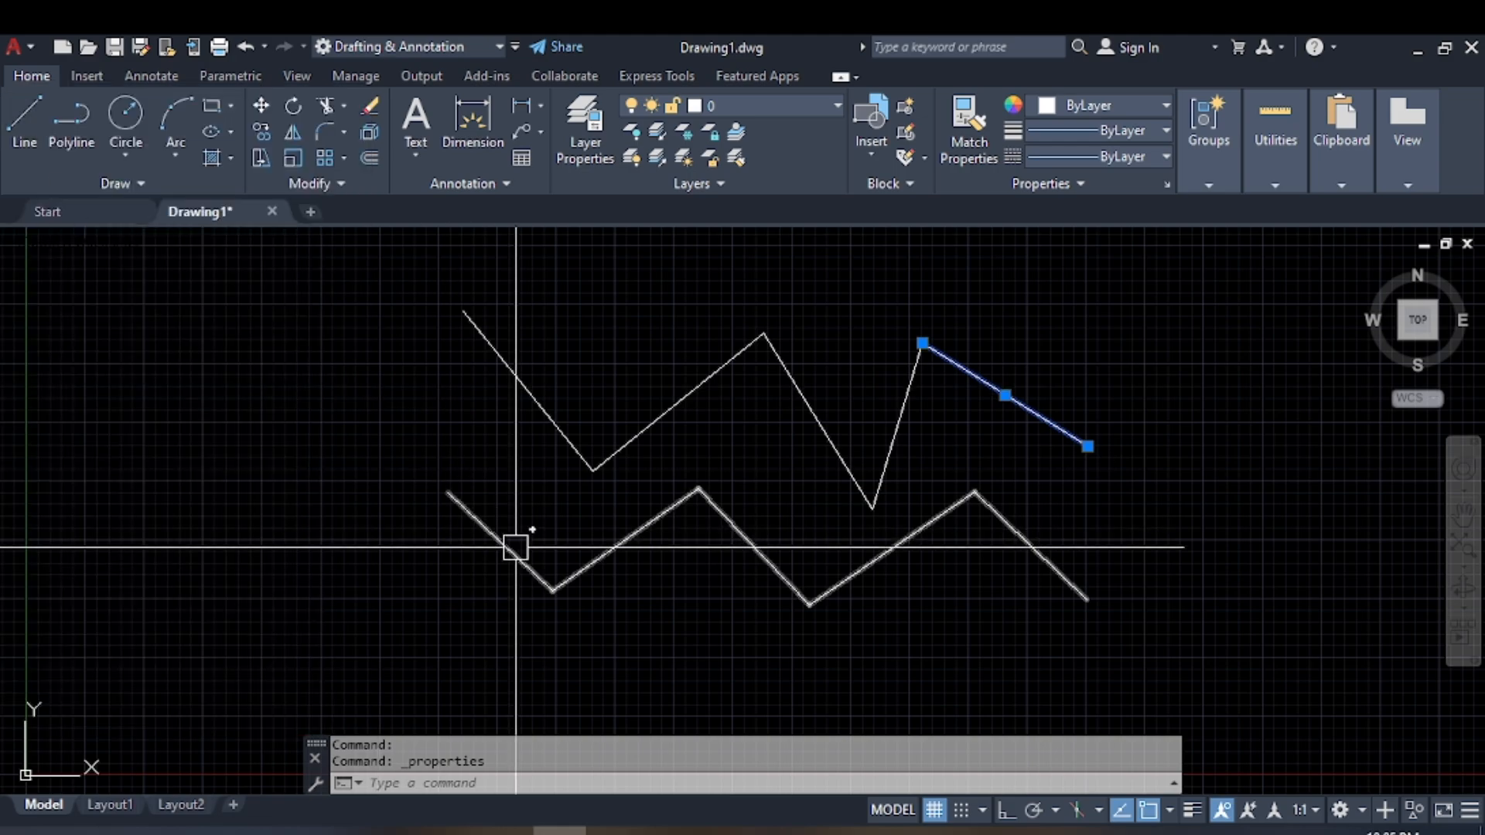
key("Escape")
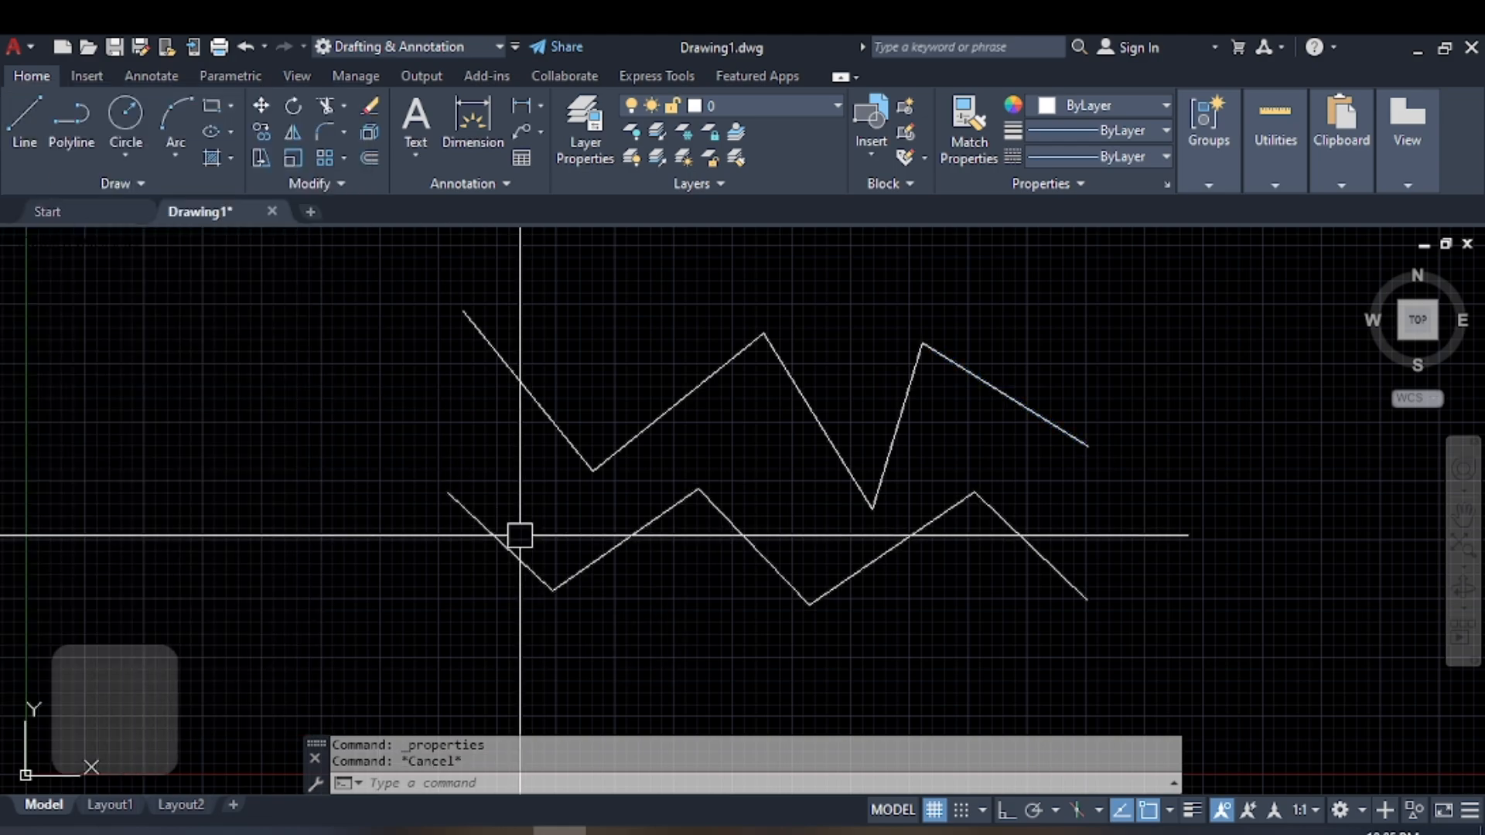
Examine the lower polyline's properties, including its area and total length, and close the properties.
left_click(518, 543)
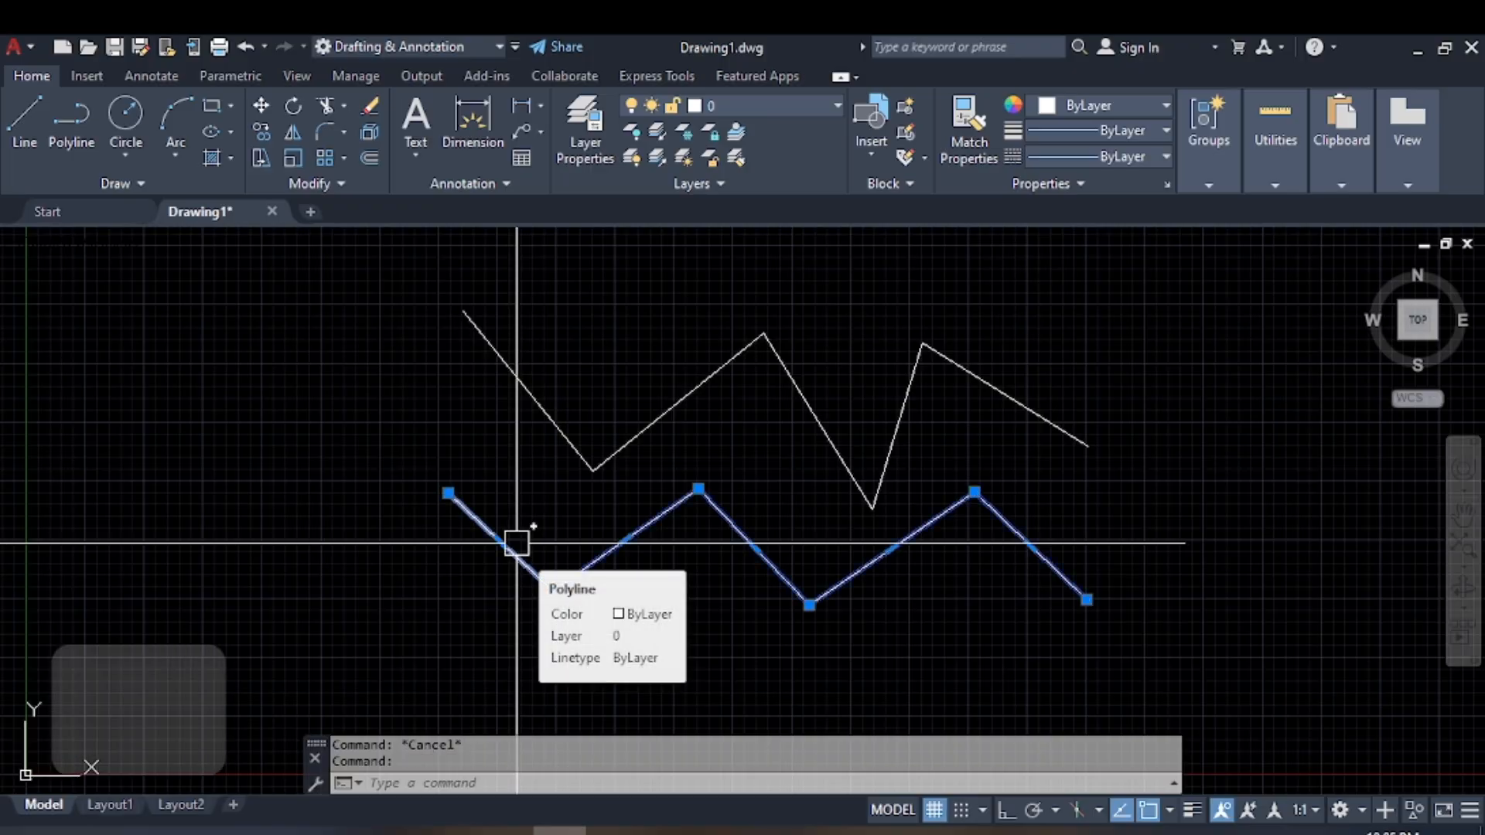
key("ctrl+1")
key("ctrl+1")
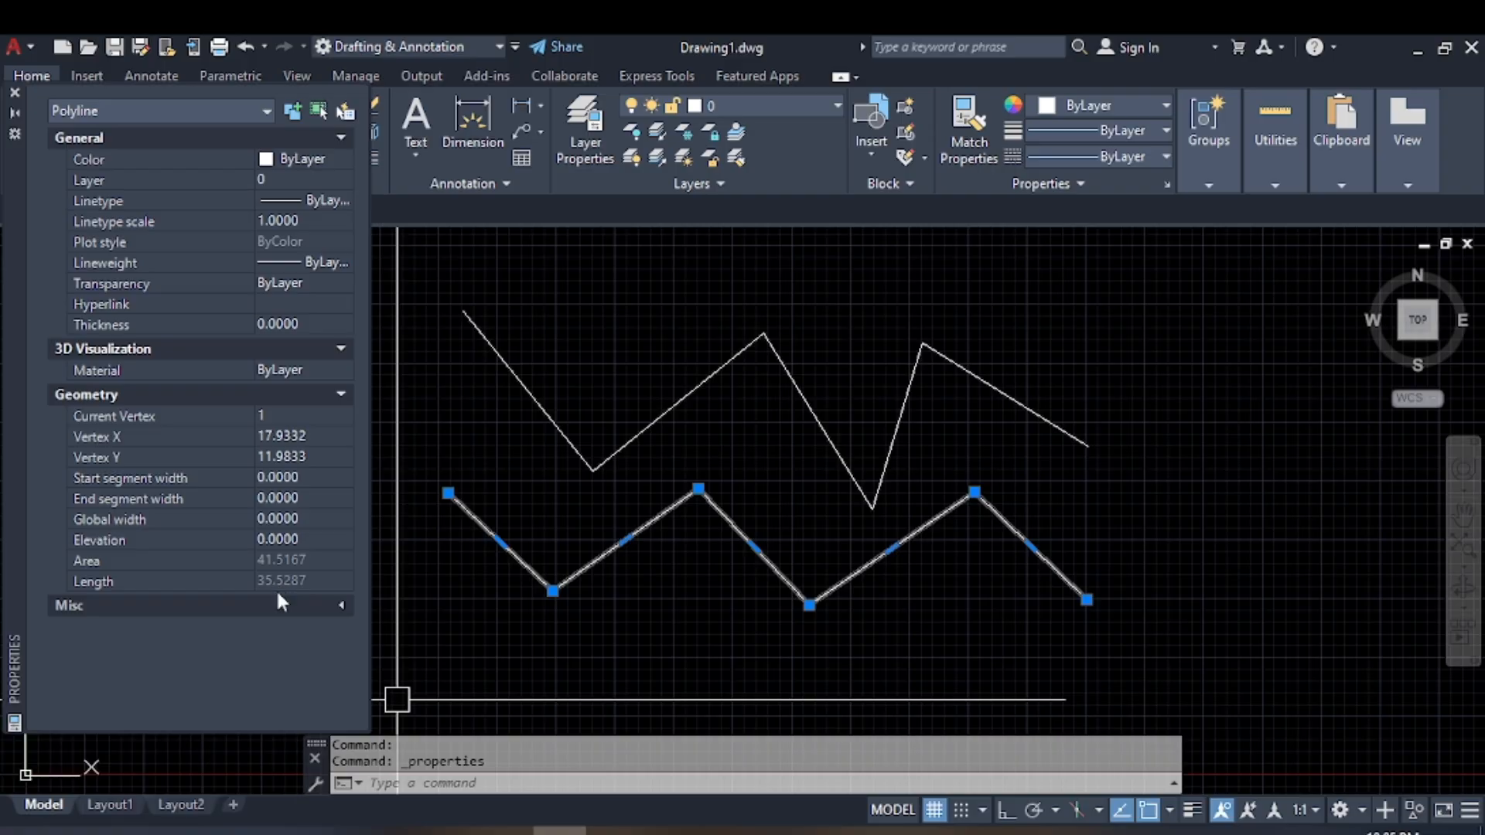
left_click(15, 92)
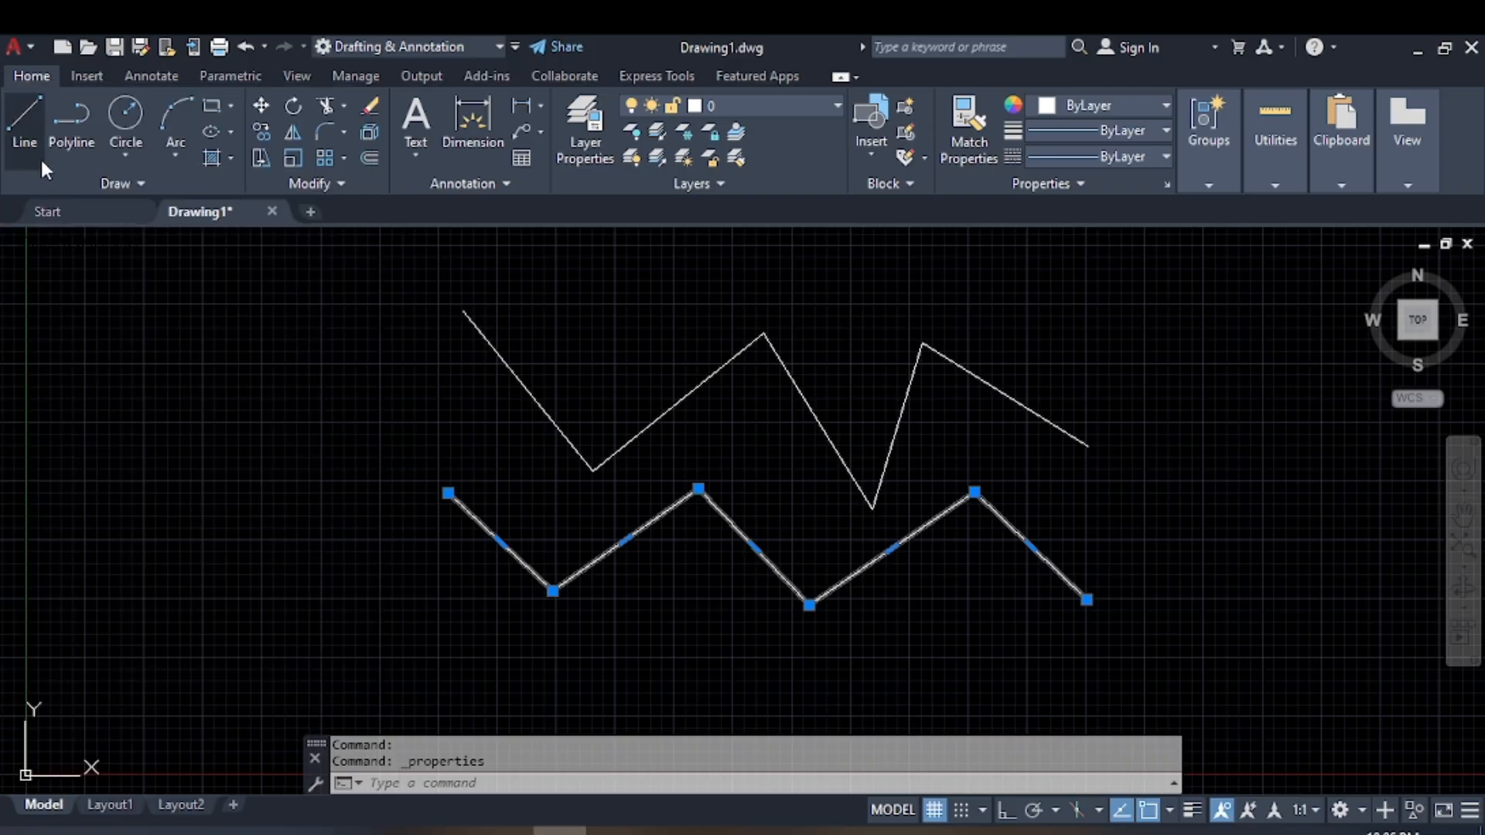
Draw the first six segments of a larger zigzag polyline in the empty area to the right of the existing zigzags.
scroll(696, 554, "down", 4)
middle_click_drag(696, 553, 161, 614)
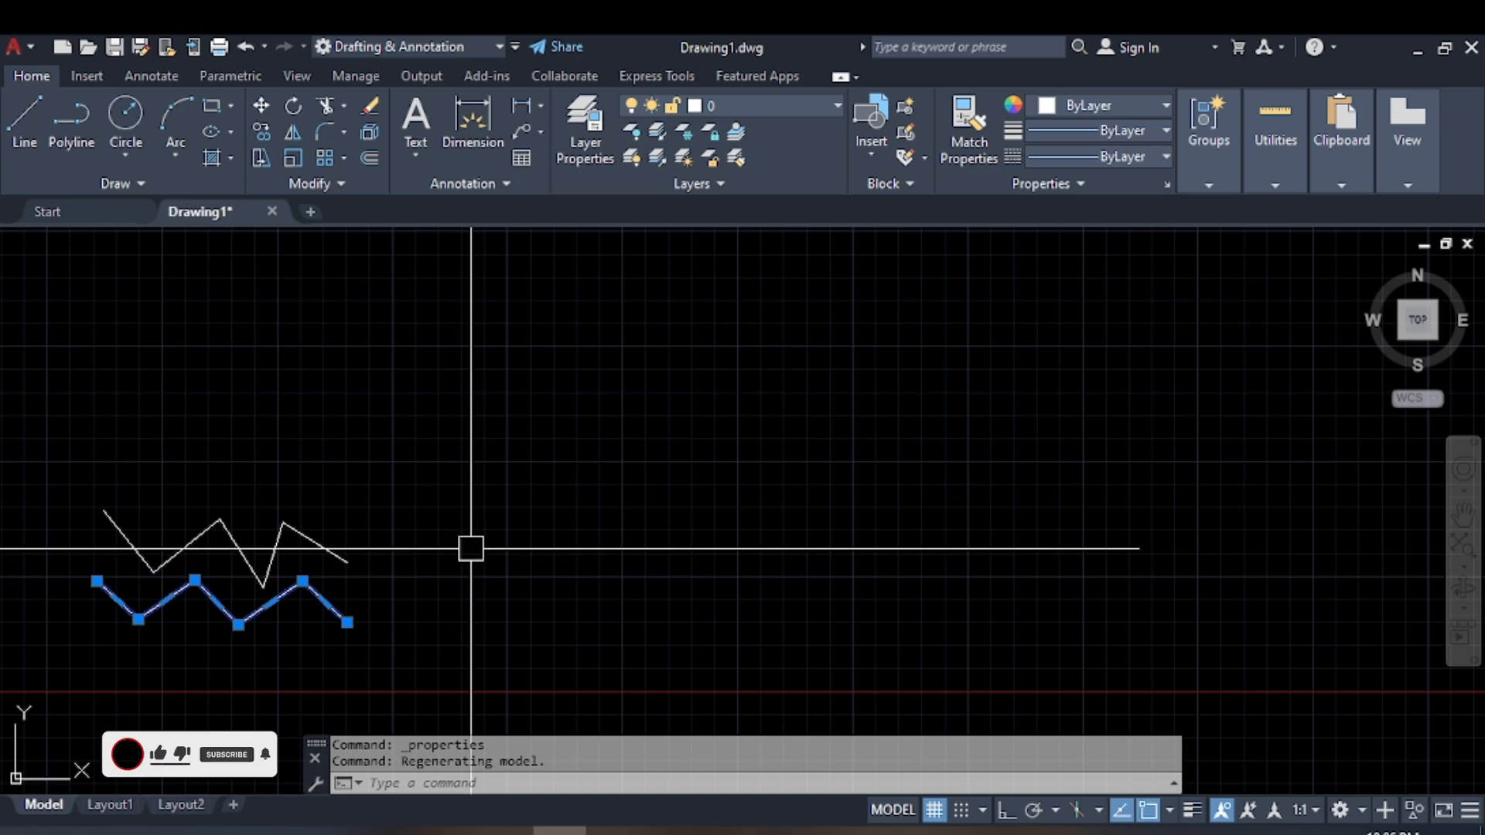
type("pl")
key("space")
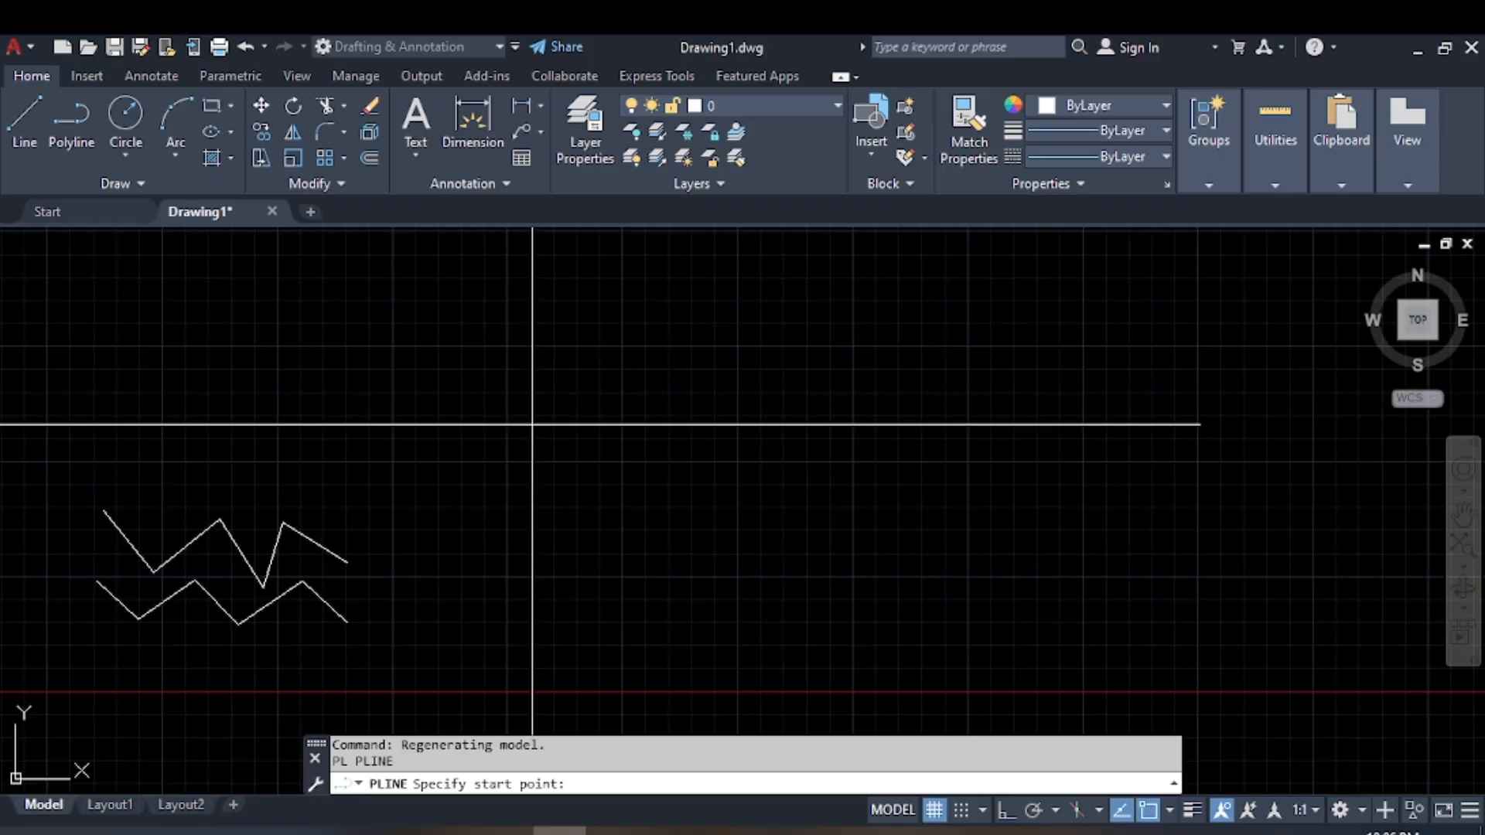
left_click(532, 424)
left_click(663, 561)
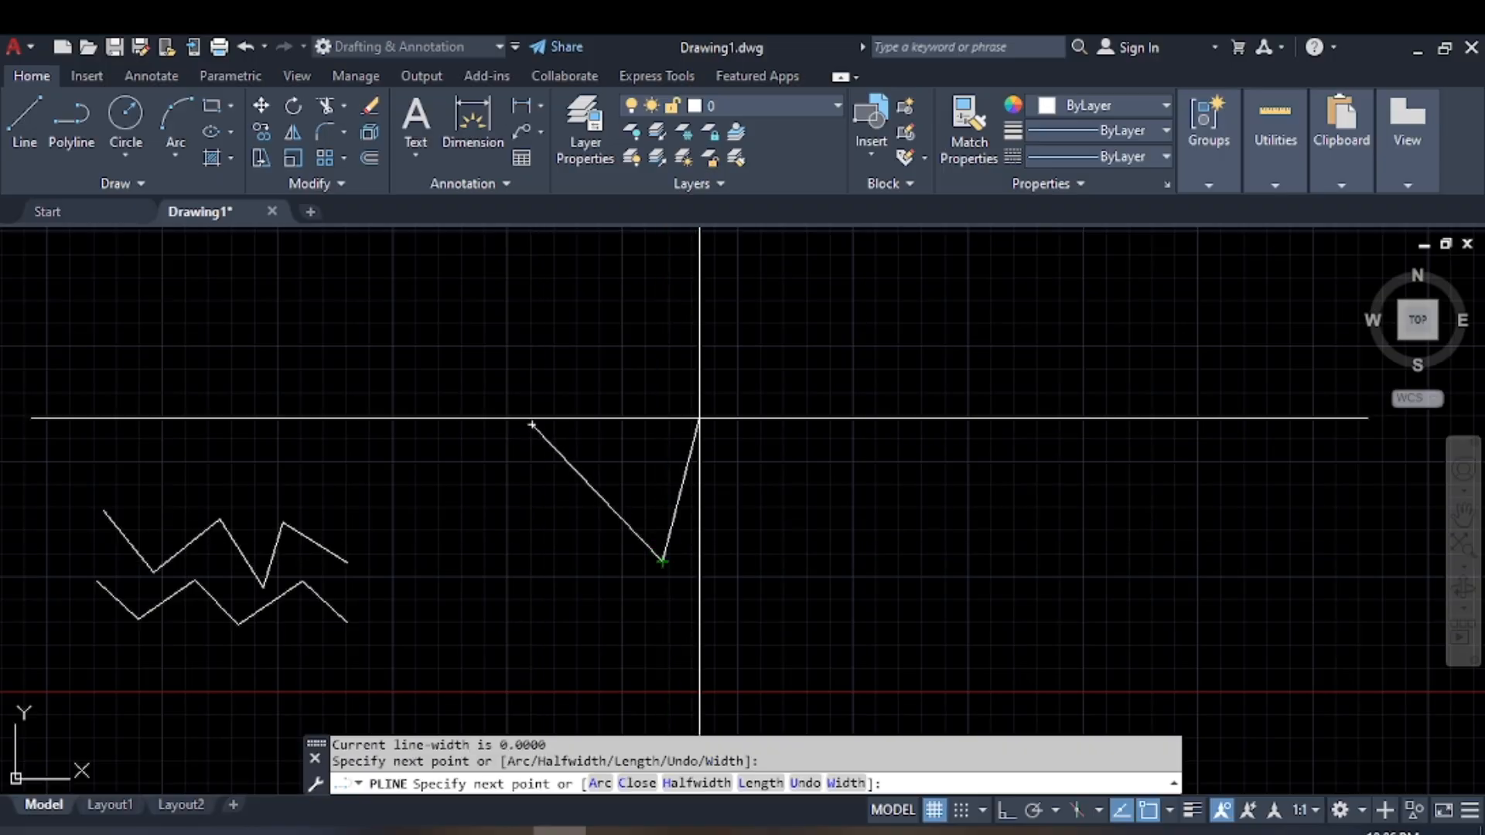
left_click(727, 374)
left_click(870, 537)
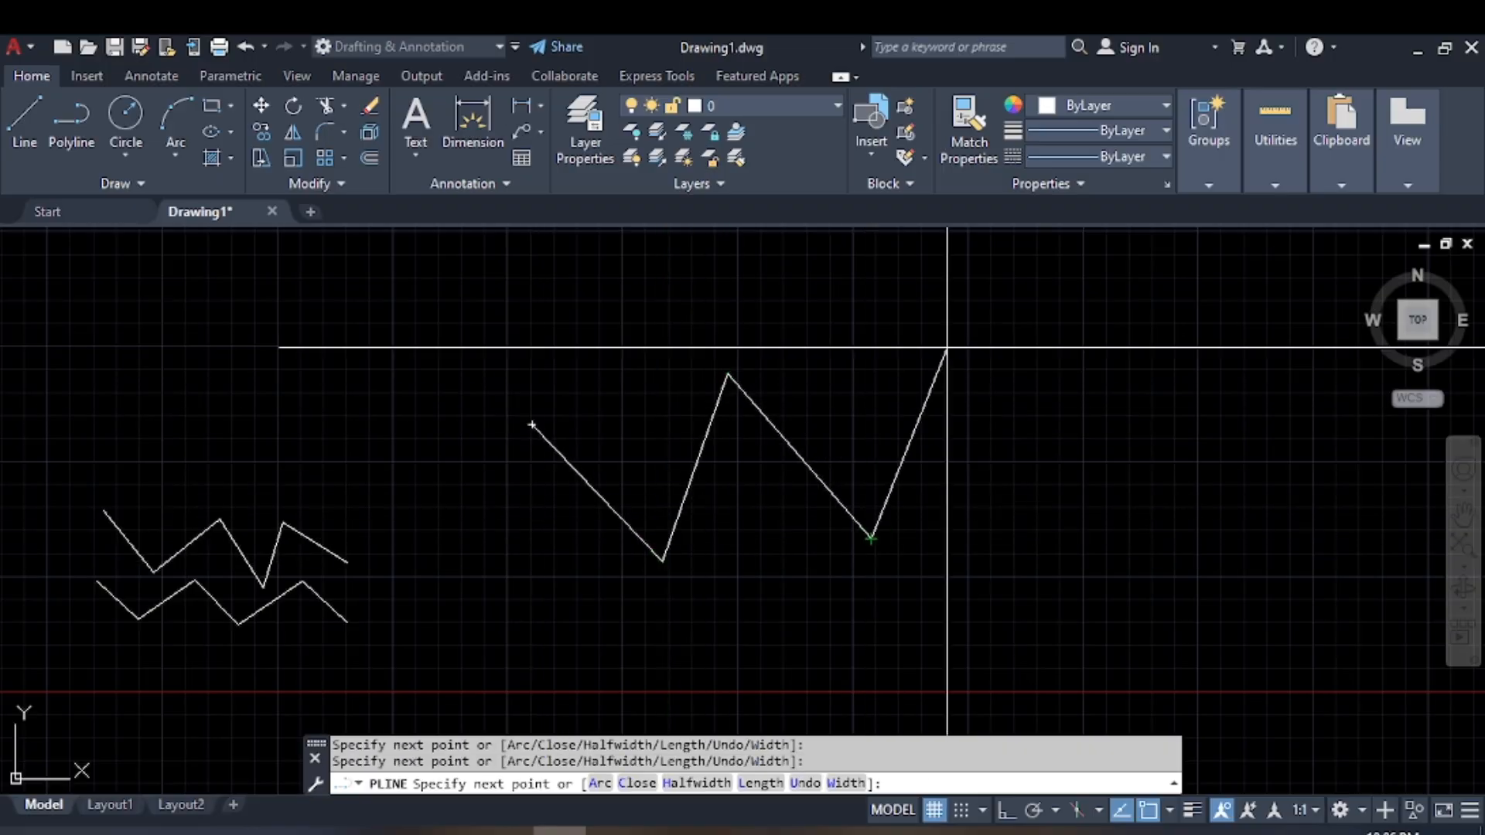
left_click(958, 328)
left_click(1021, 523)
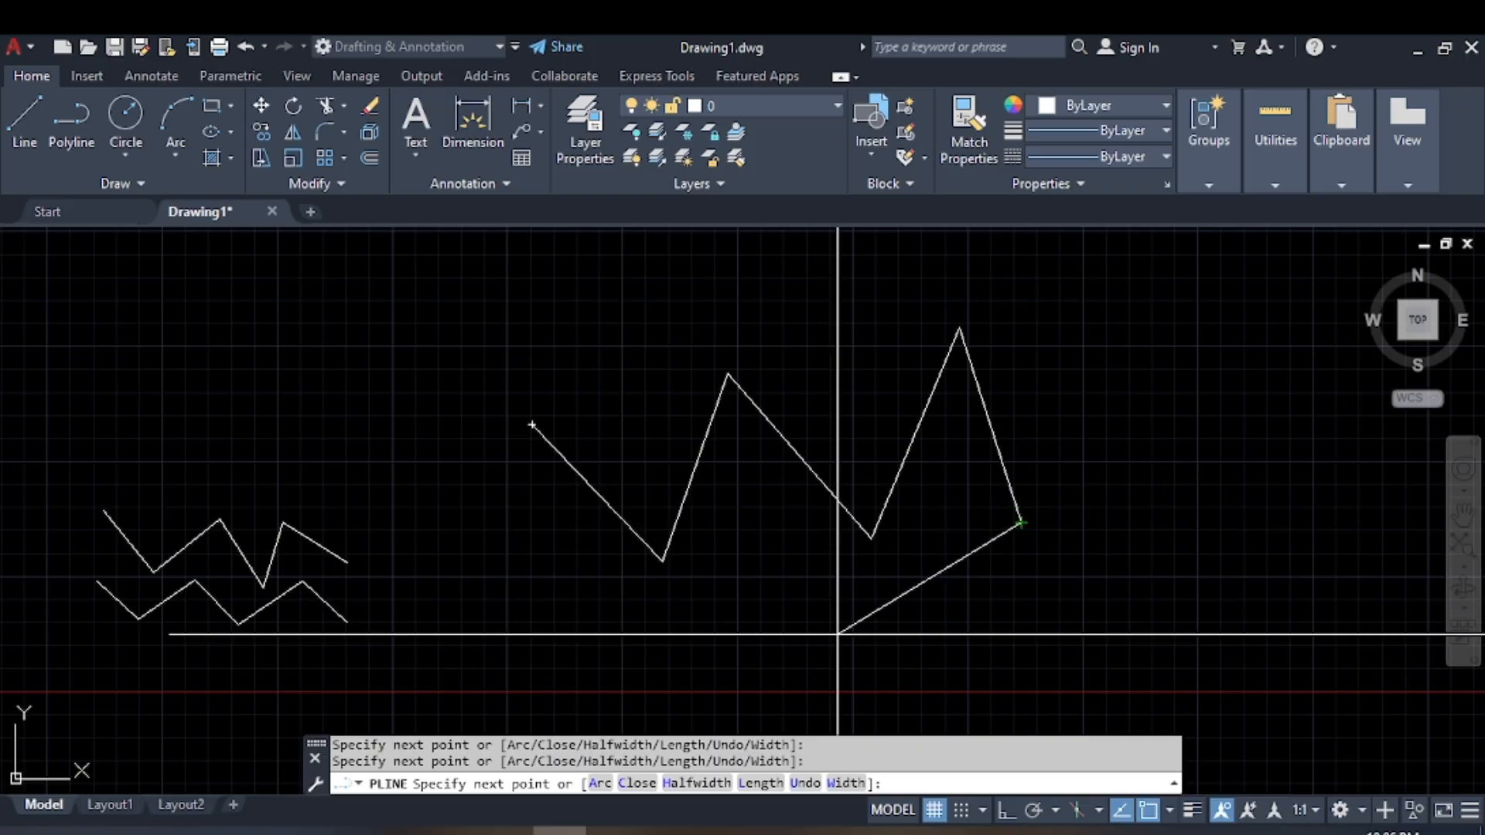
left_click(829, 637)
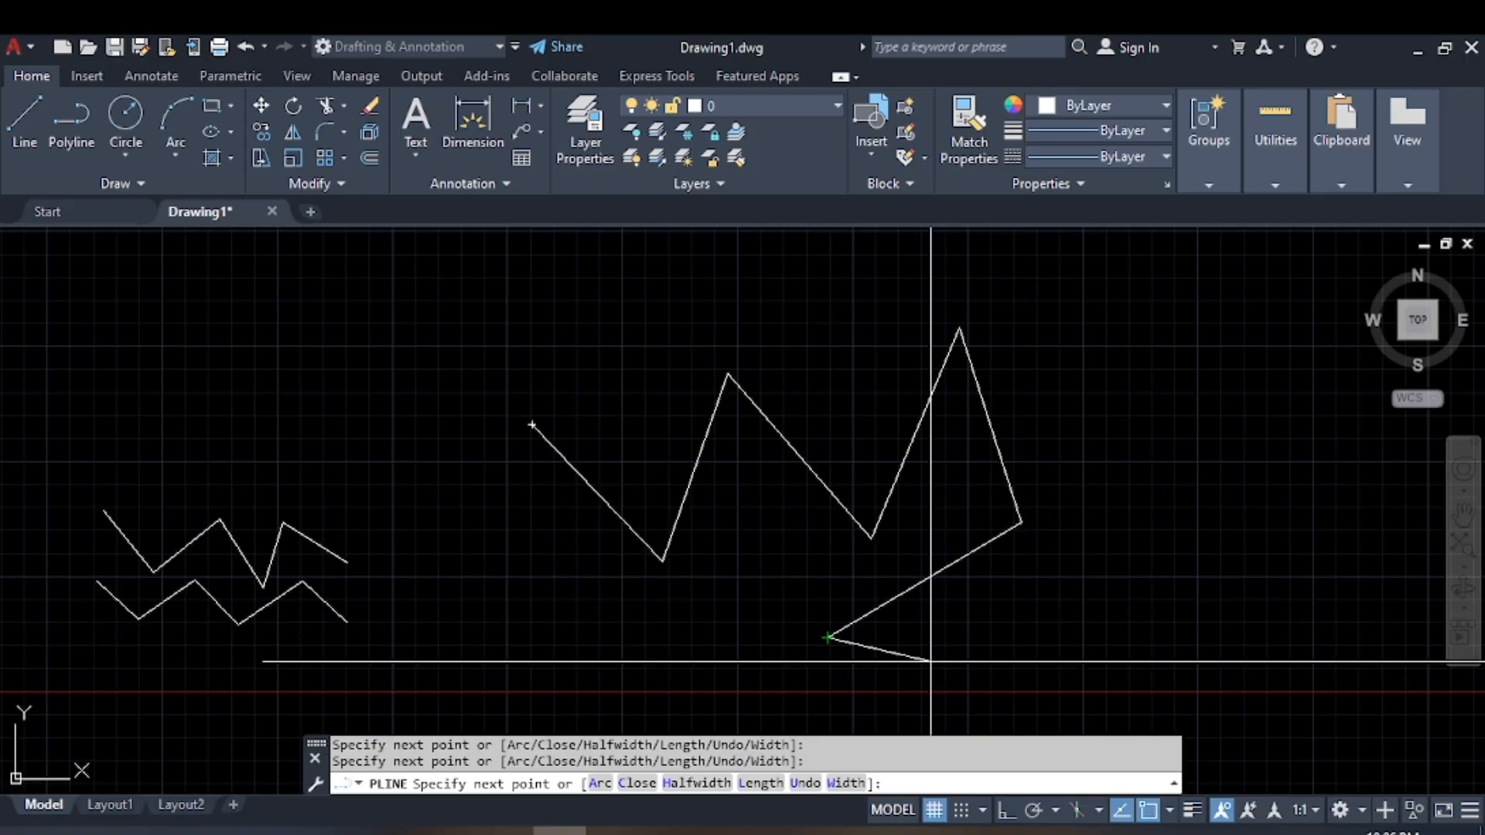
Set the starting and ending width to 1 for the next segments of the large zigzag polyline.
middle_click_drag(930, 659, 596, 657)
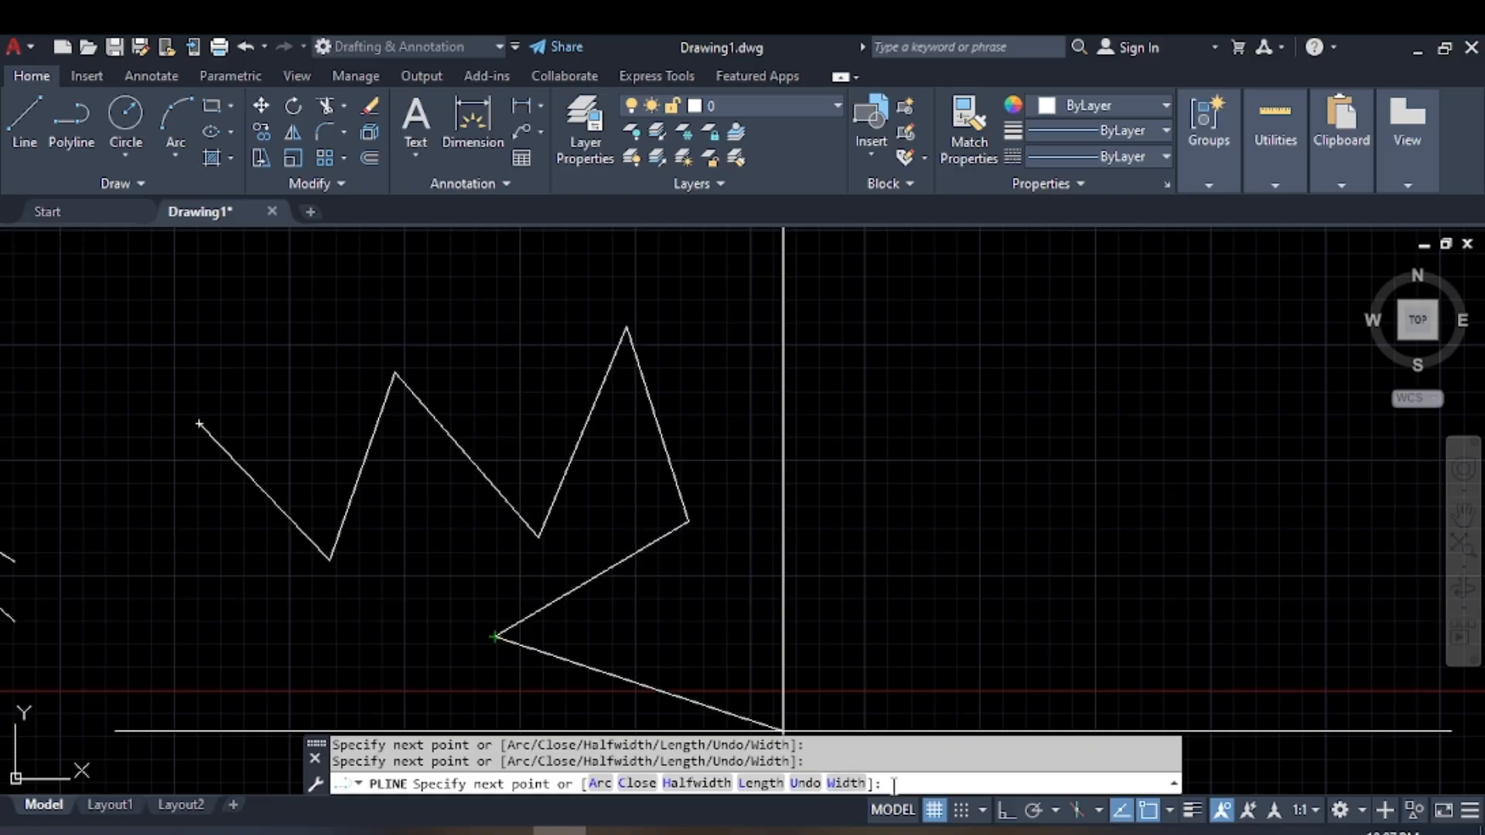
type("W")
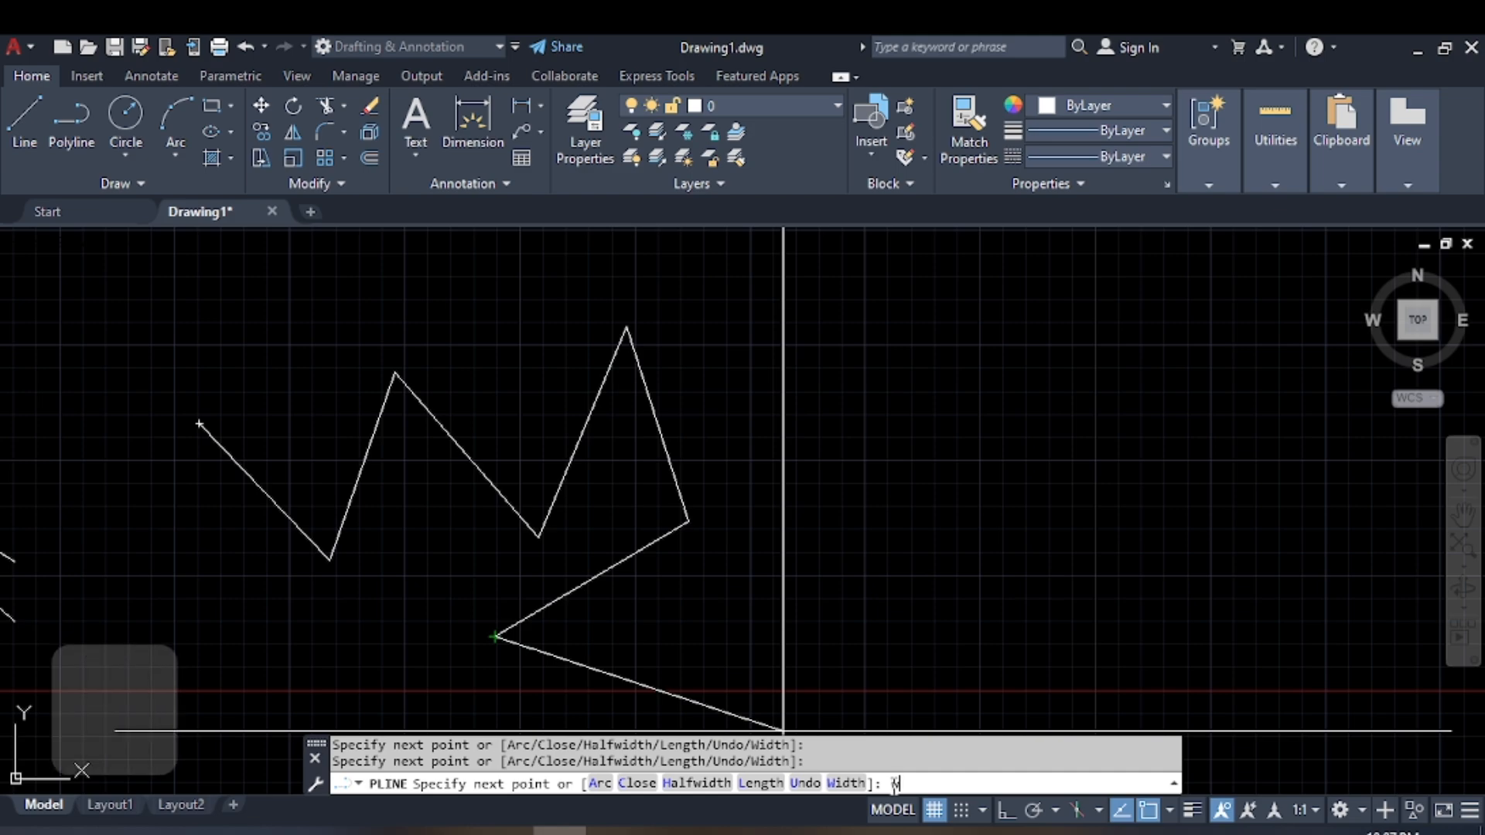
key("BackSpace")
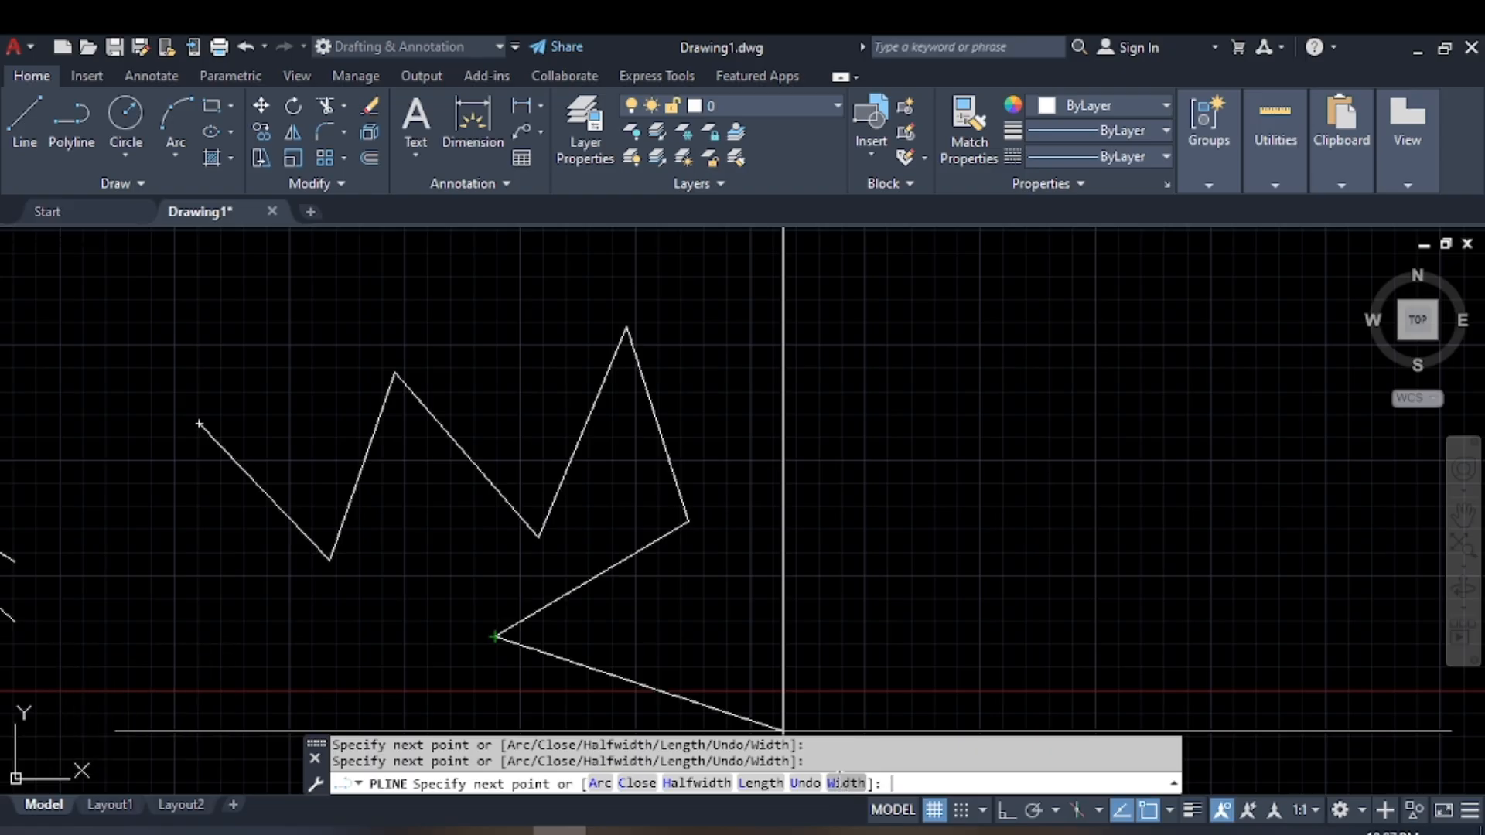
left_click(841, 784)
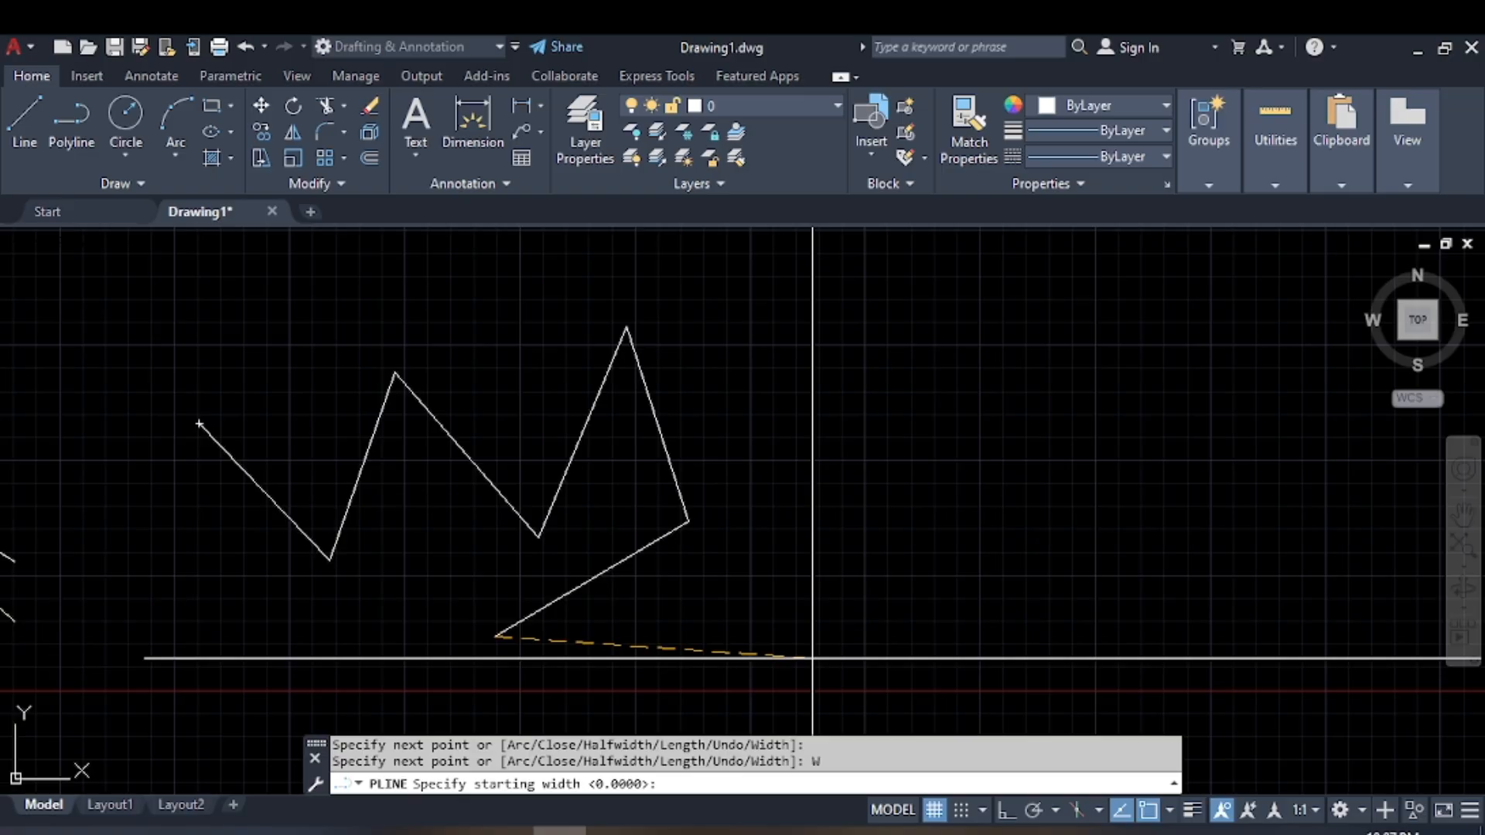
type("1")
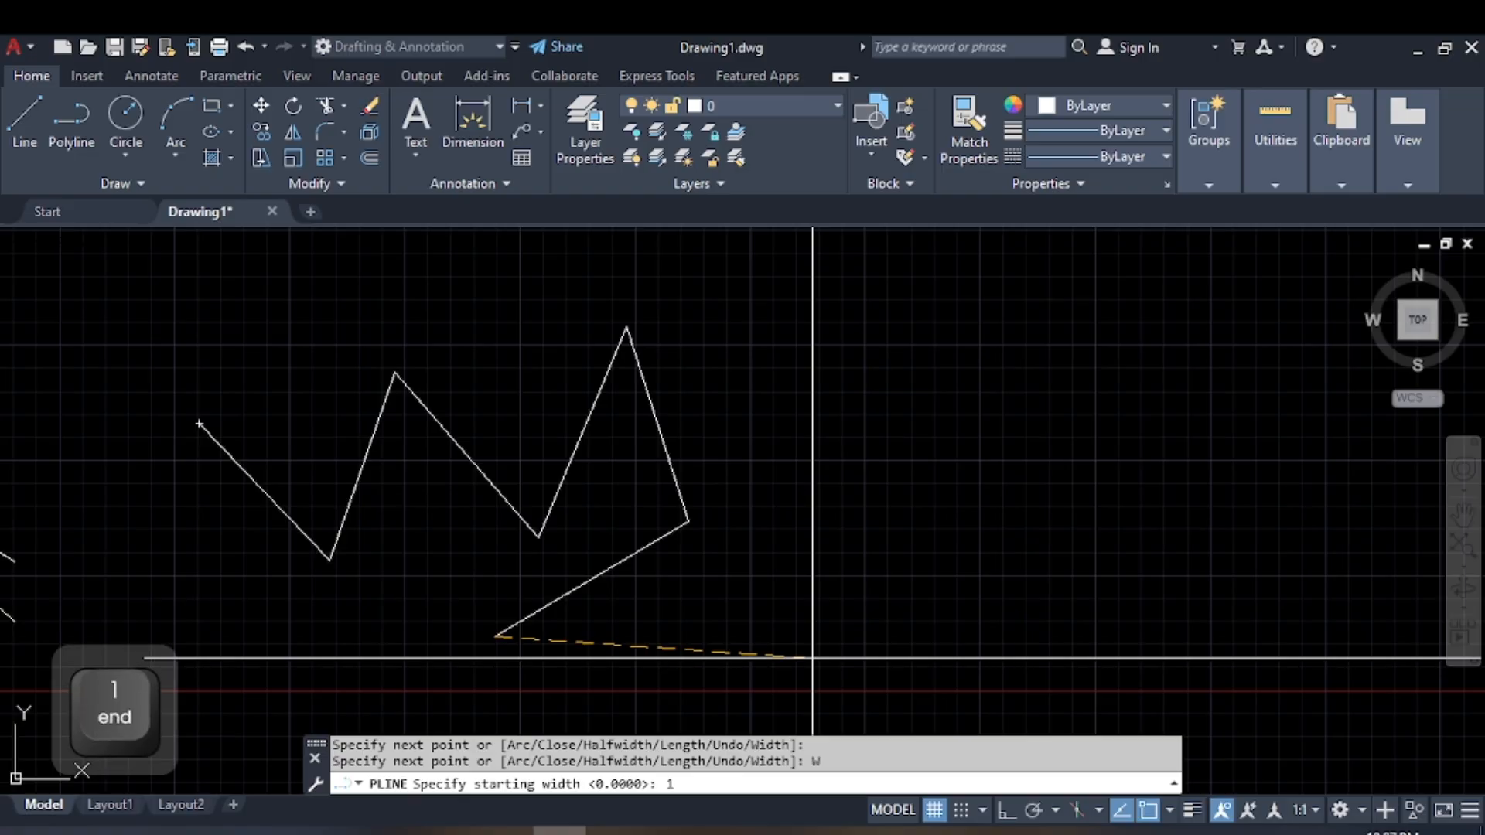
key("Return")
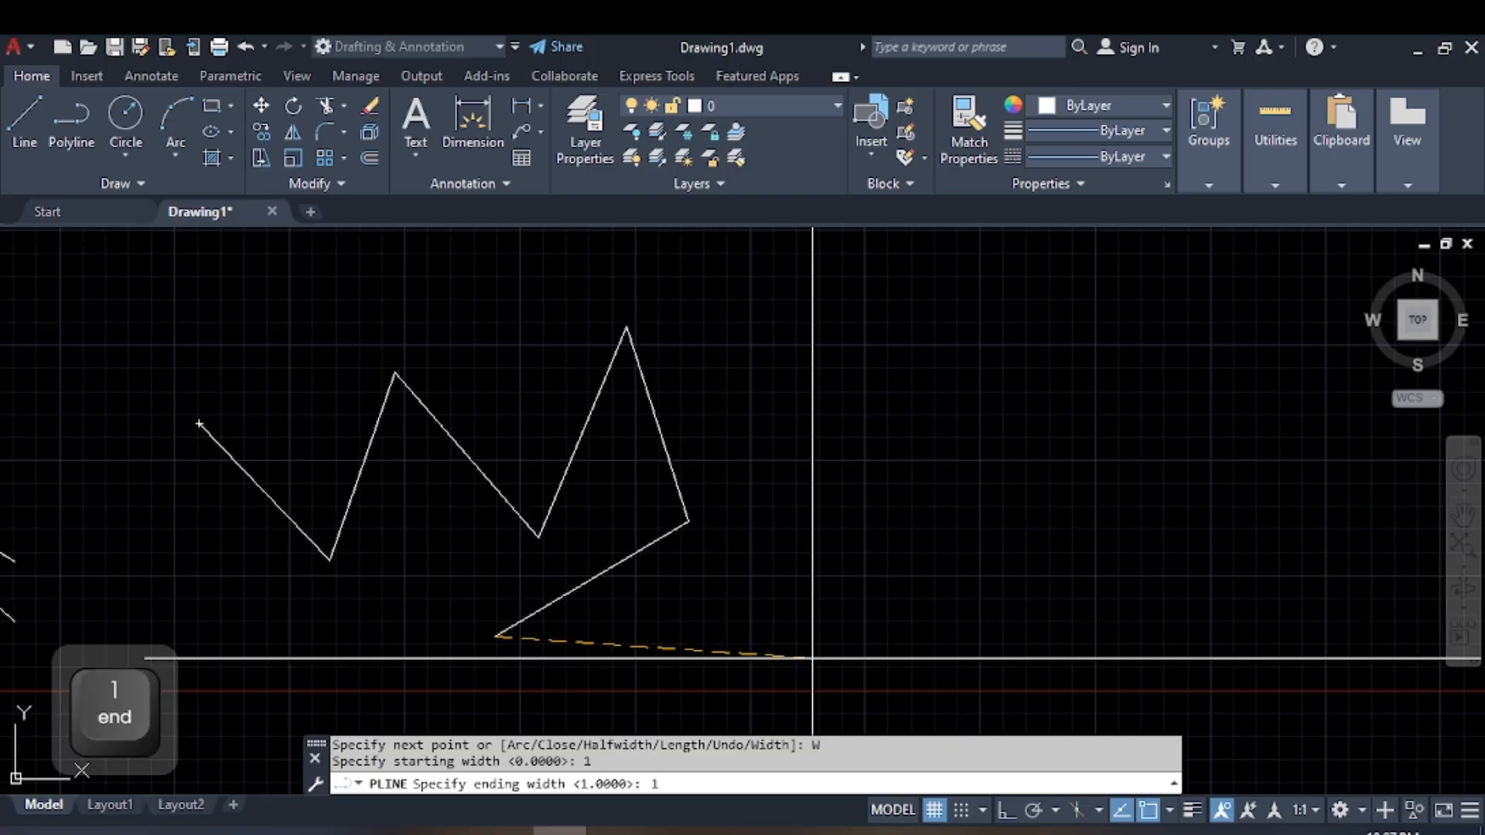
key("Return")
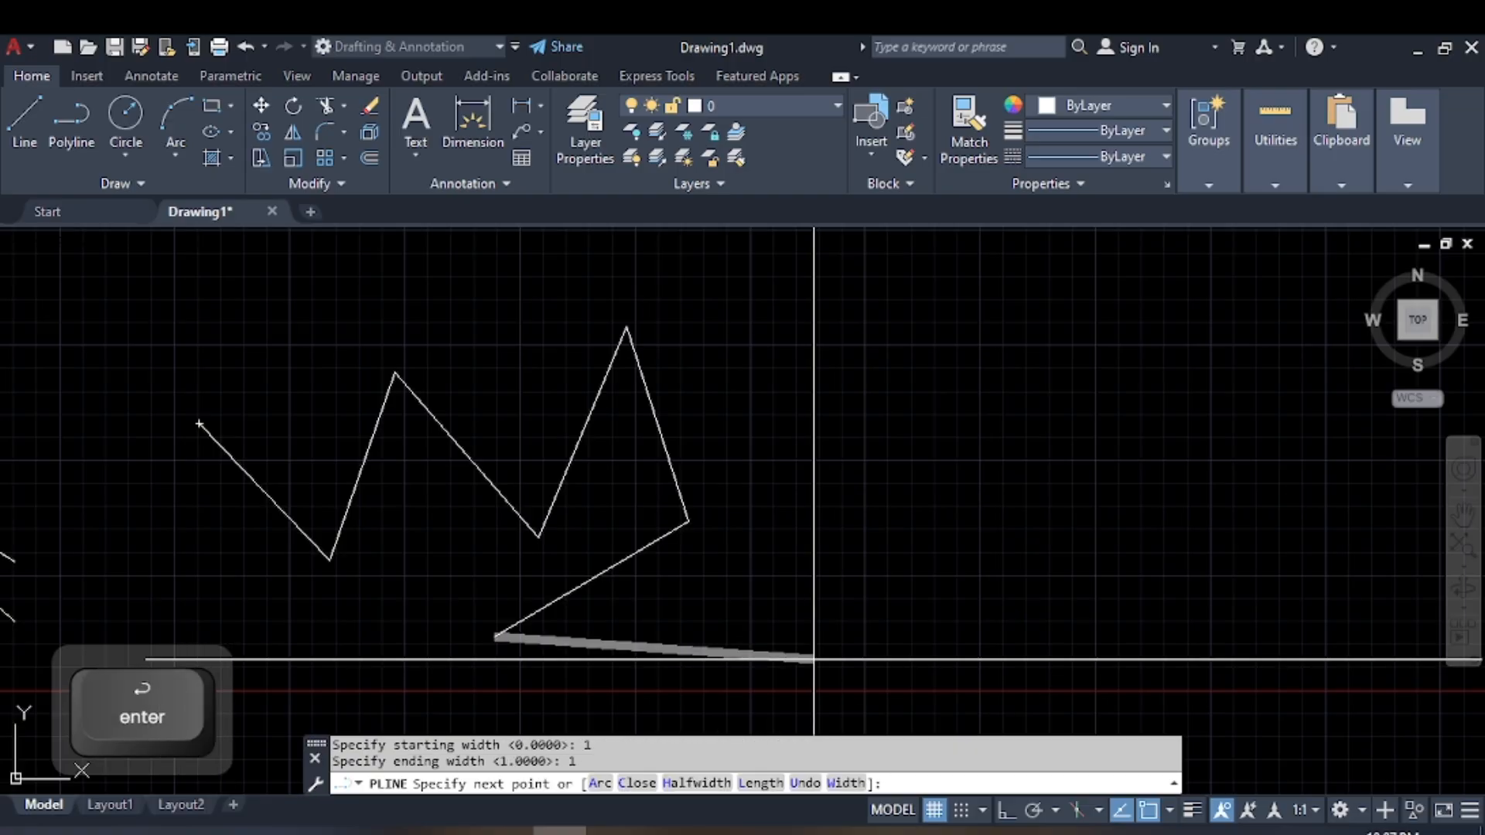
Draw seven thick segments from the thin zigzag's end, running right, up, across and back down.
left_click(730, 639)
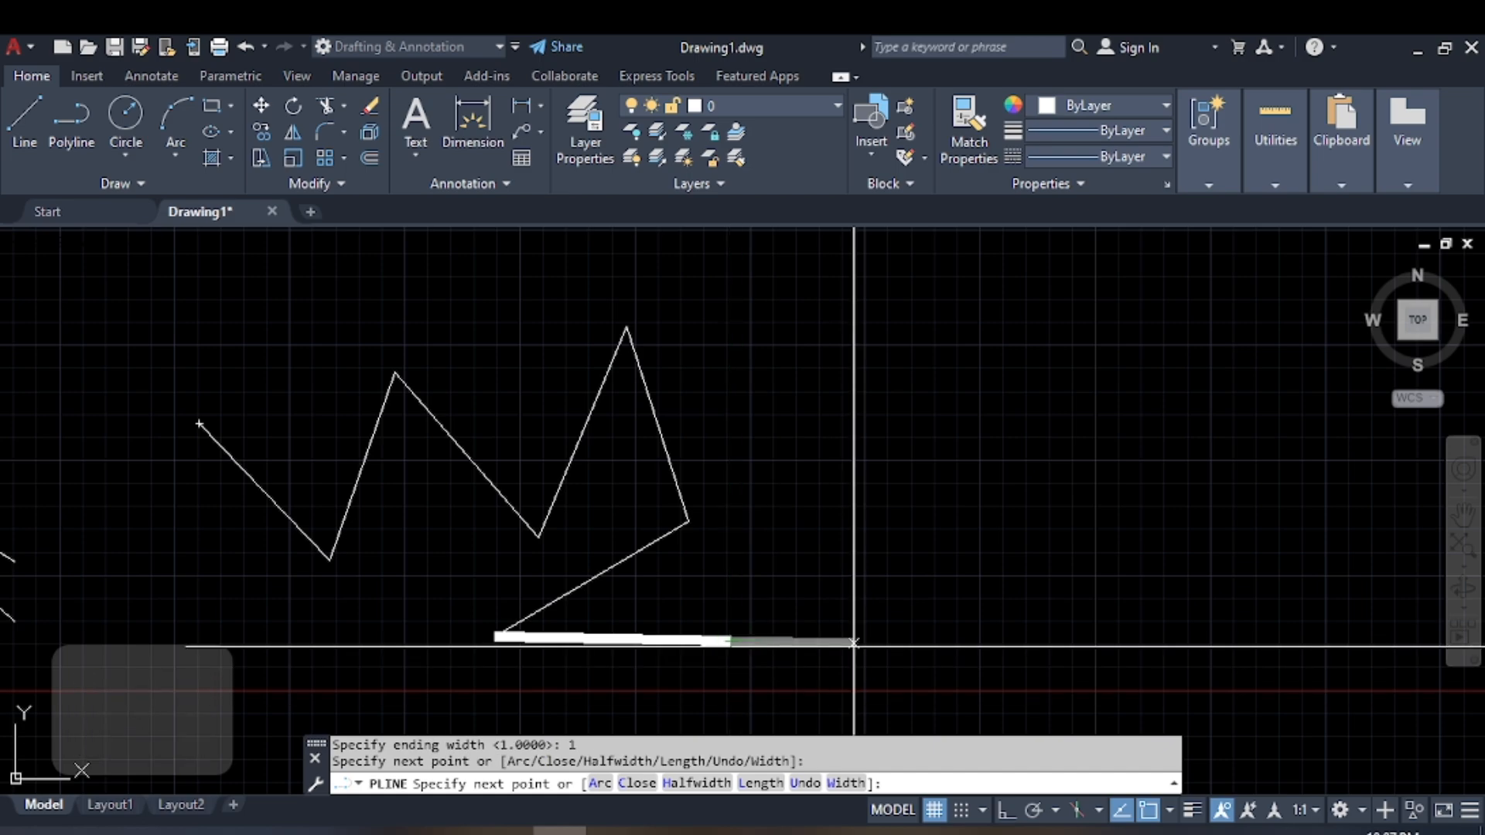
left_click(812, 469)
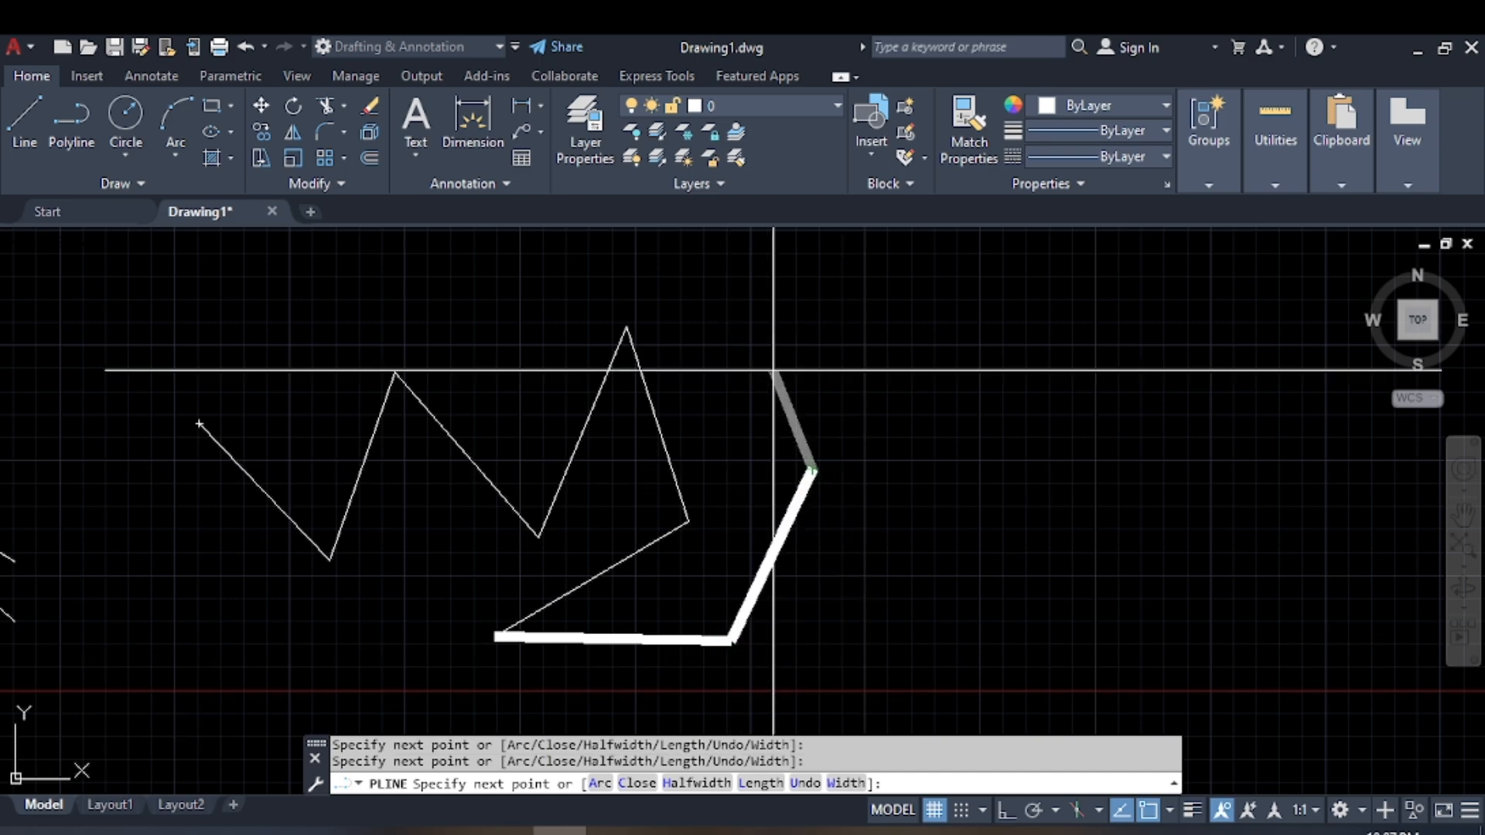
left_click(746, 299)
left_click(922, 299)
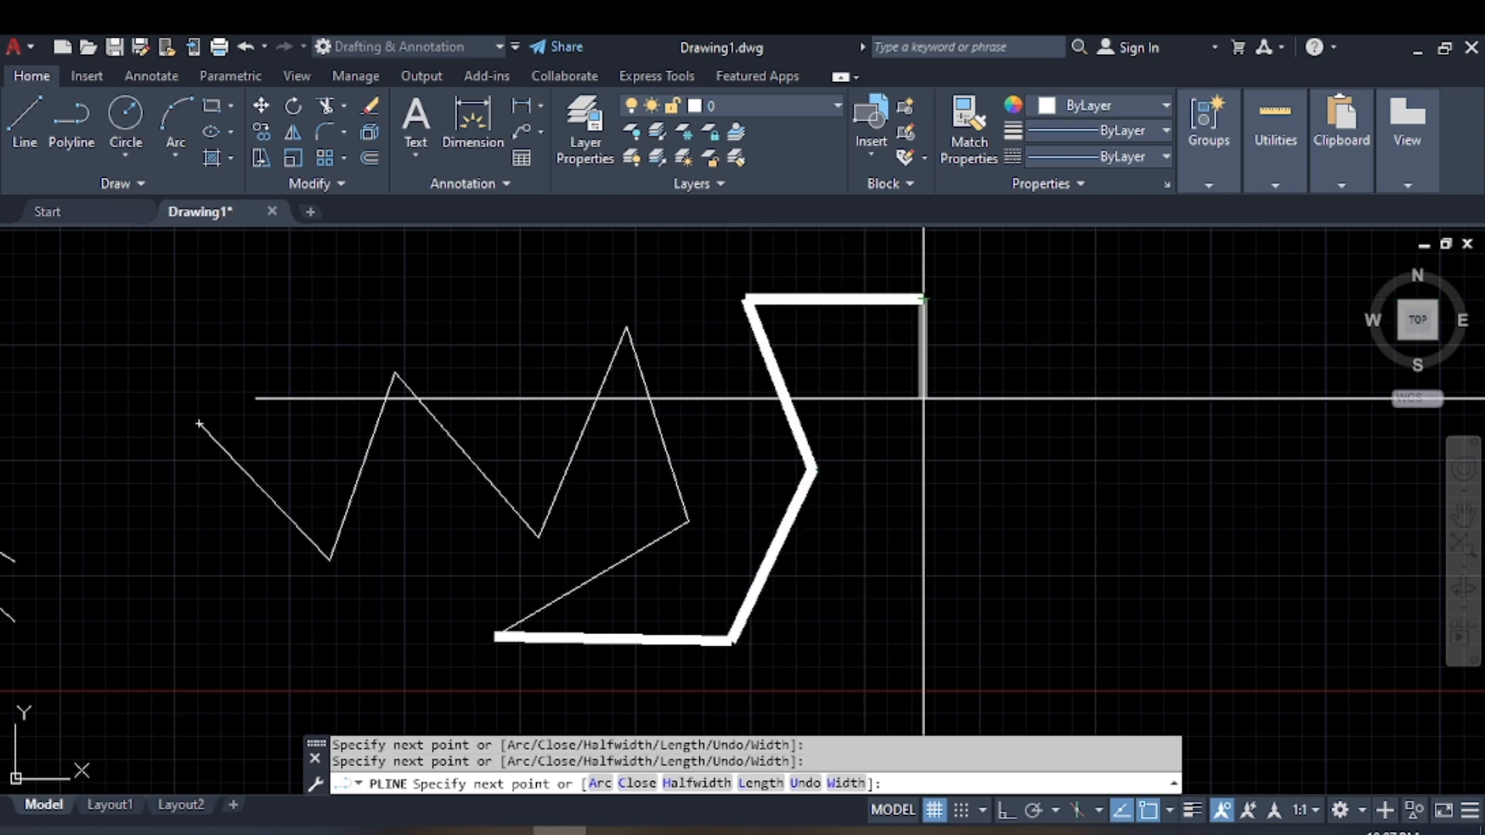
left_click(922, 508)
scroll(922, 508, "down", 3)
left_click(983, 447)
left_click(949, 522)
scroll(915, 570, "up", 3)
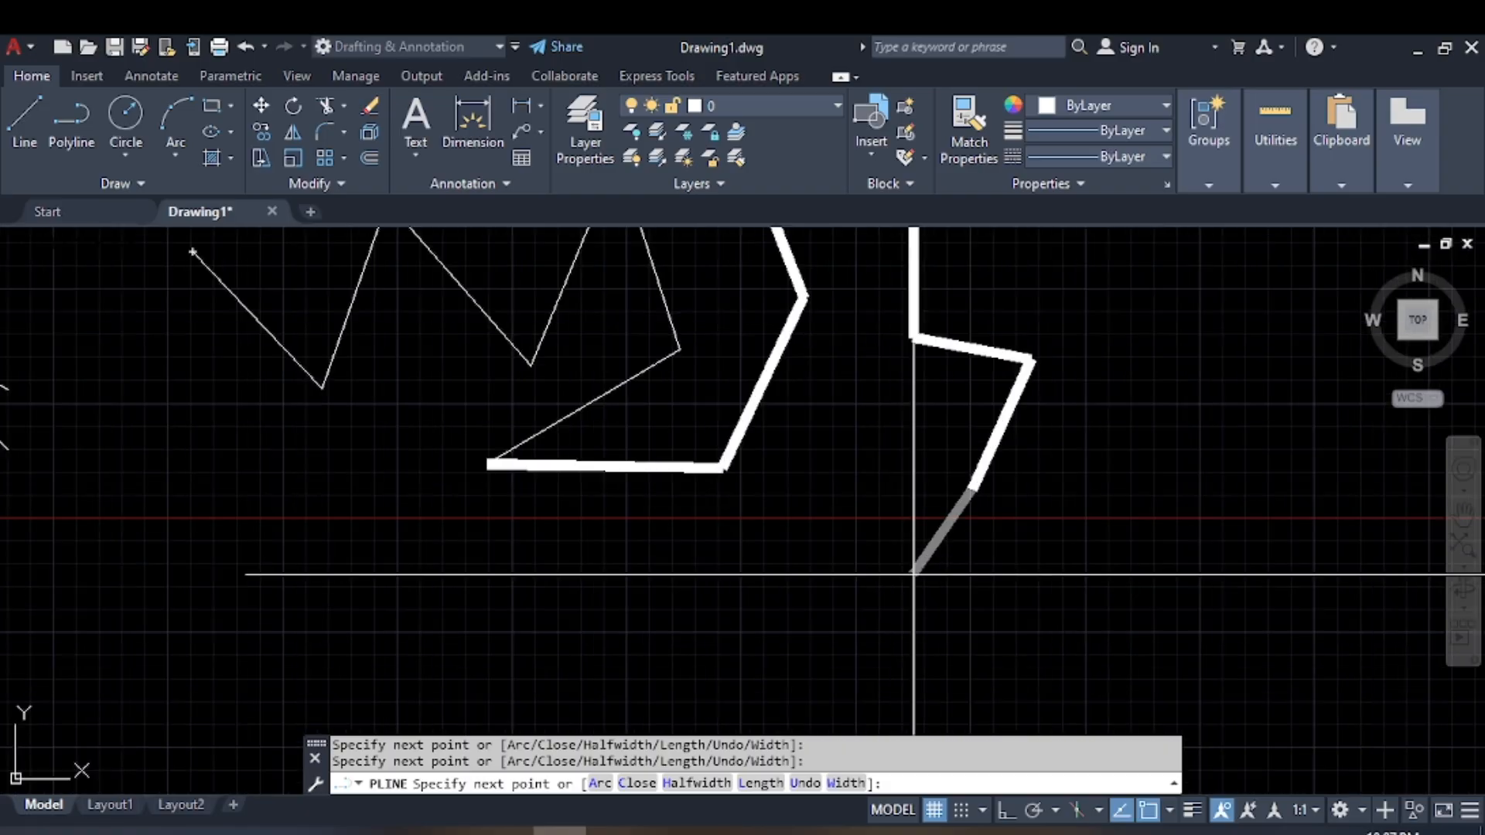
middle_click_drag(915, 574, 925, 653)
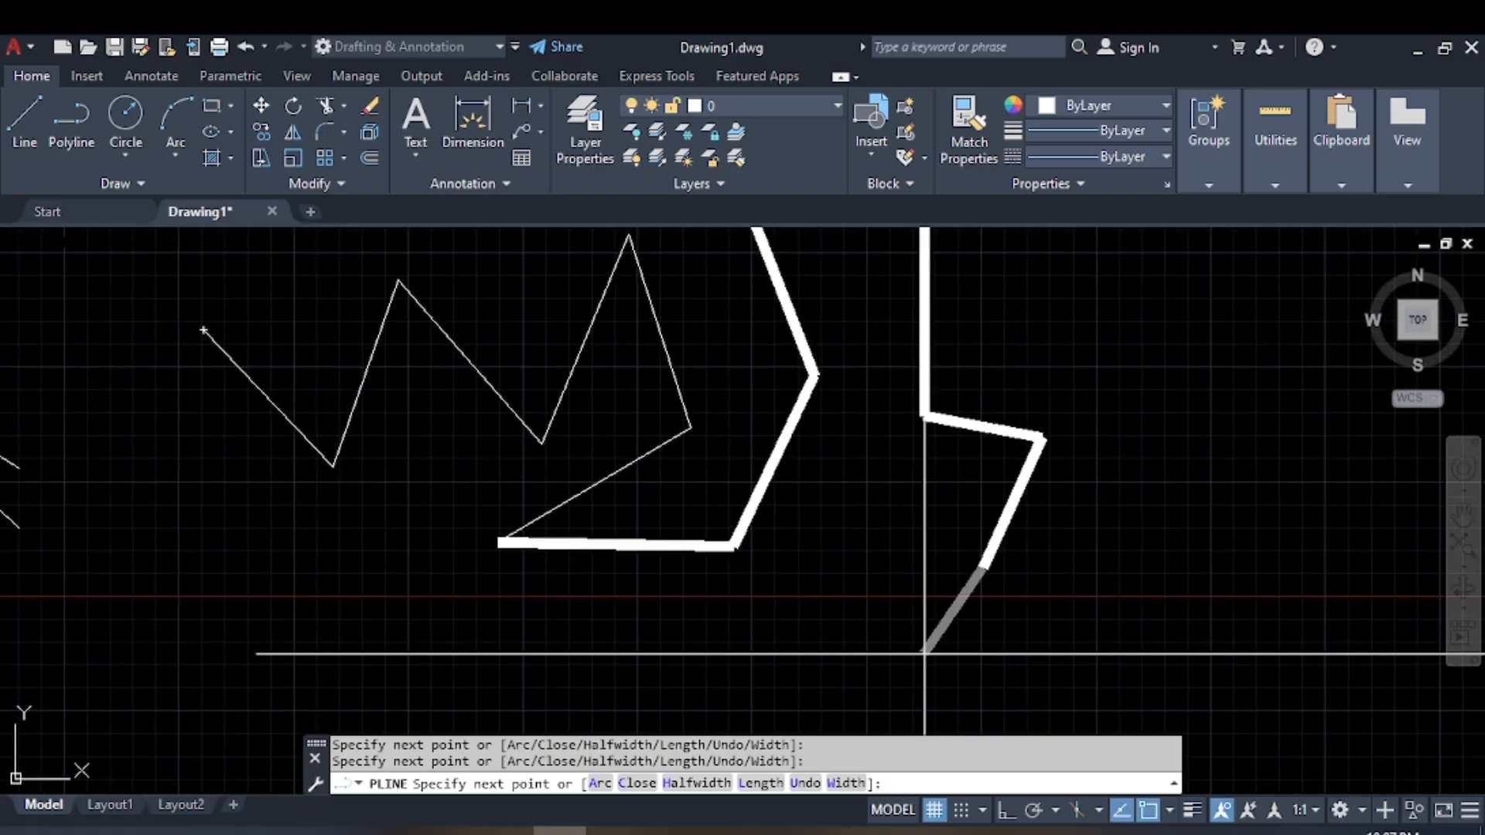
Set the polyline's starting and ending width to 0 and draw one thin segment down and to the left of the thick part.
left_click(845, 783)
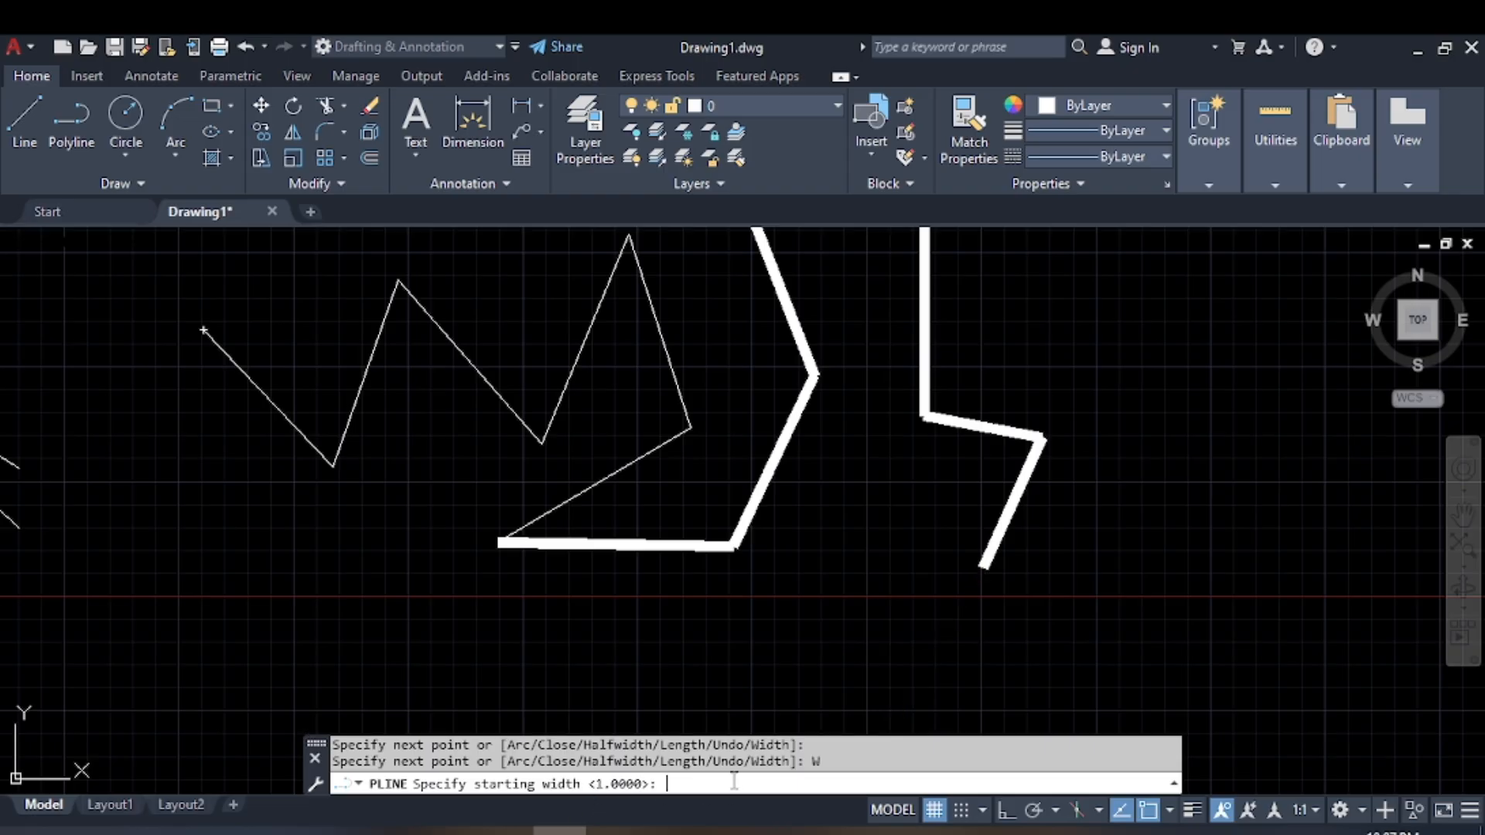
type("0")
key("Return")
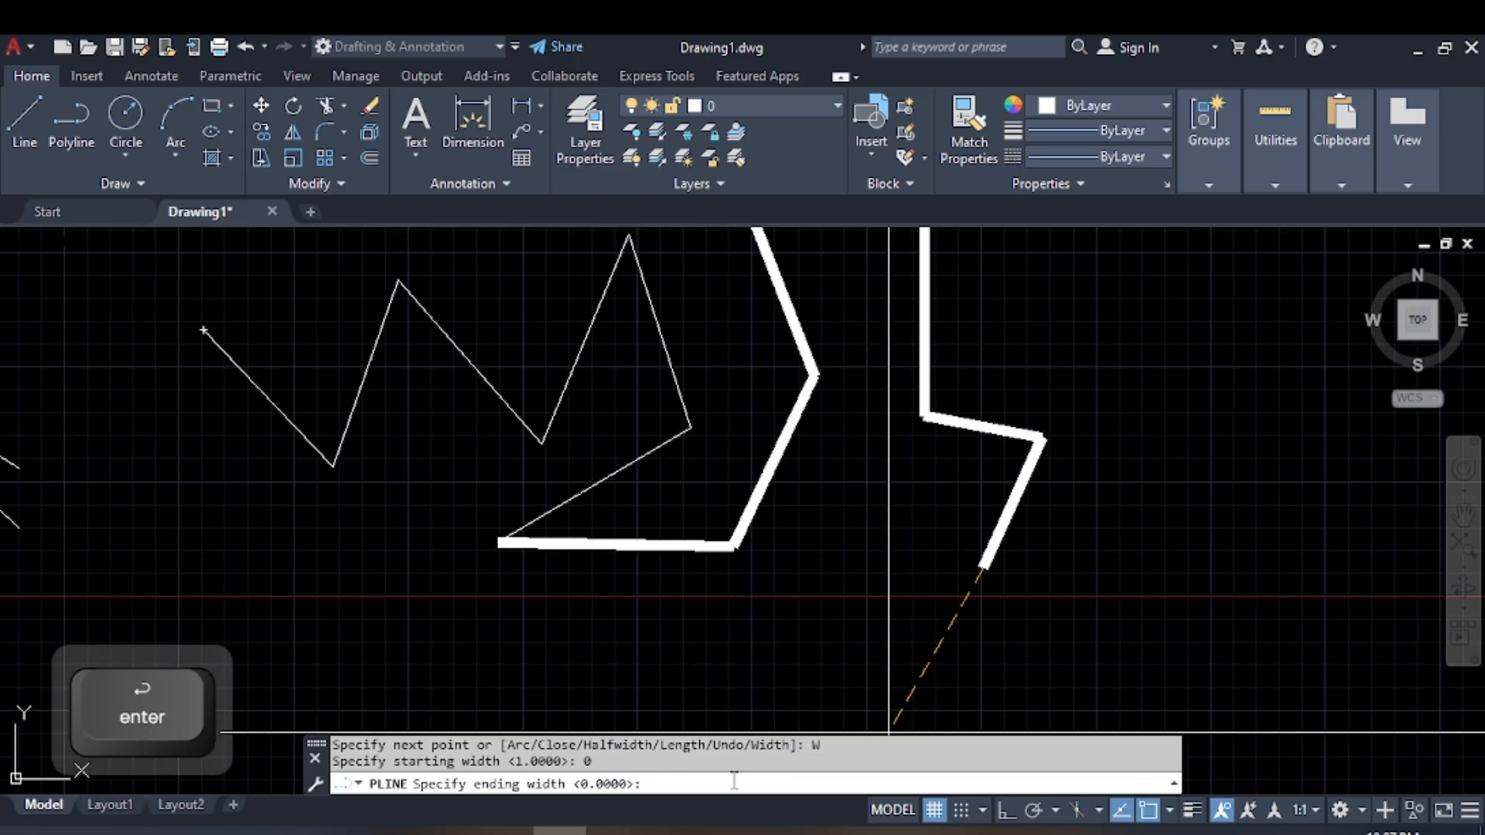
type("0")
key("Return")
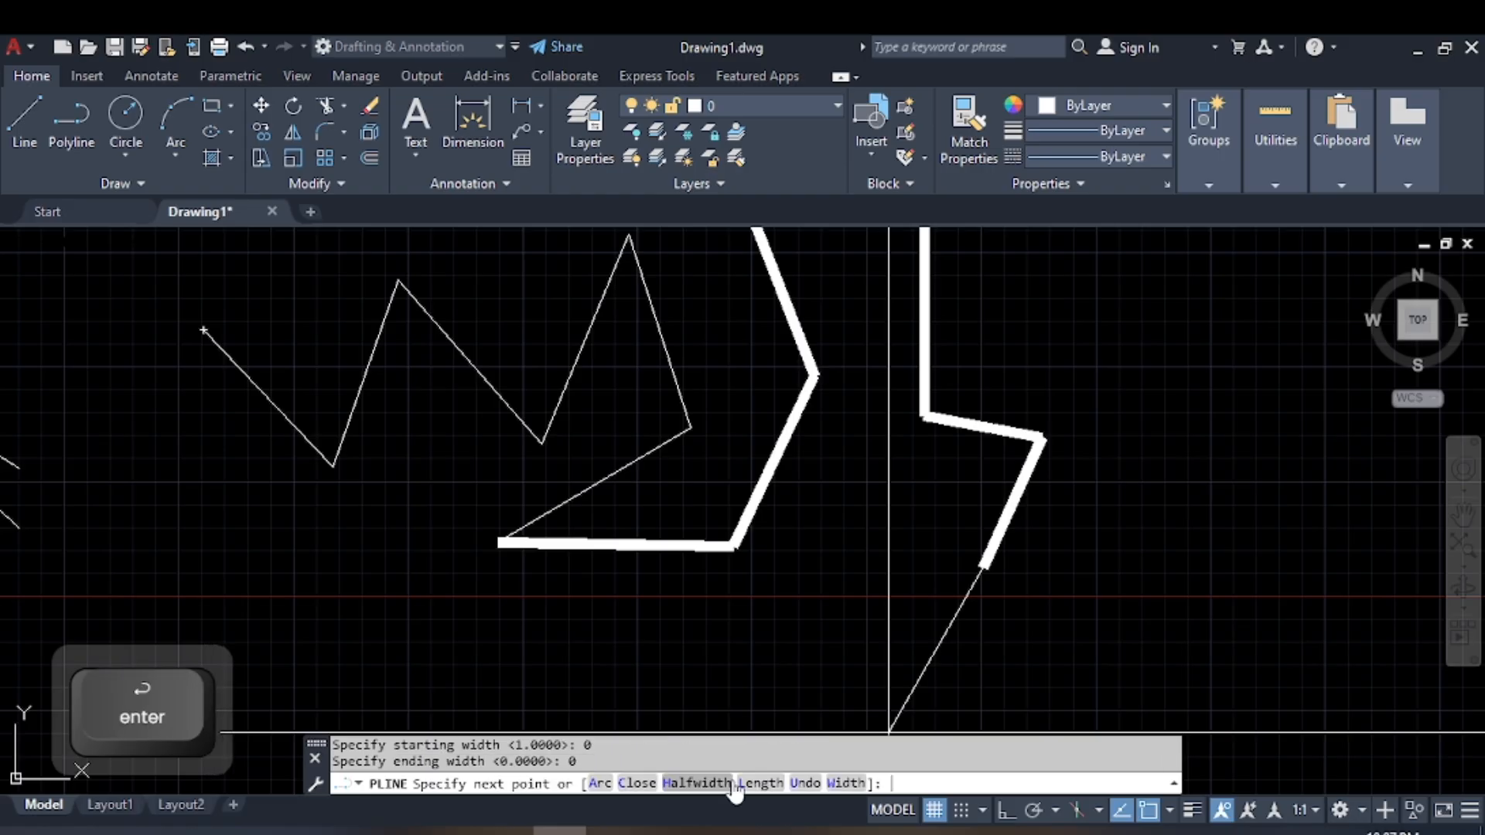
scroll(827, 657, "down", 2)
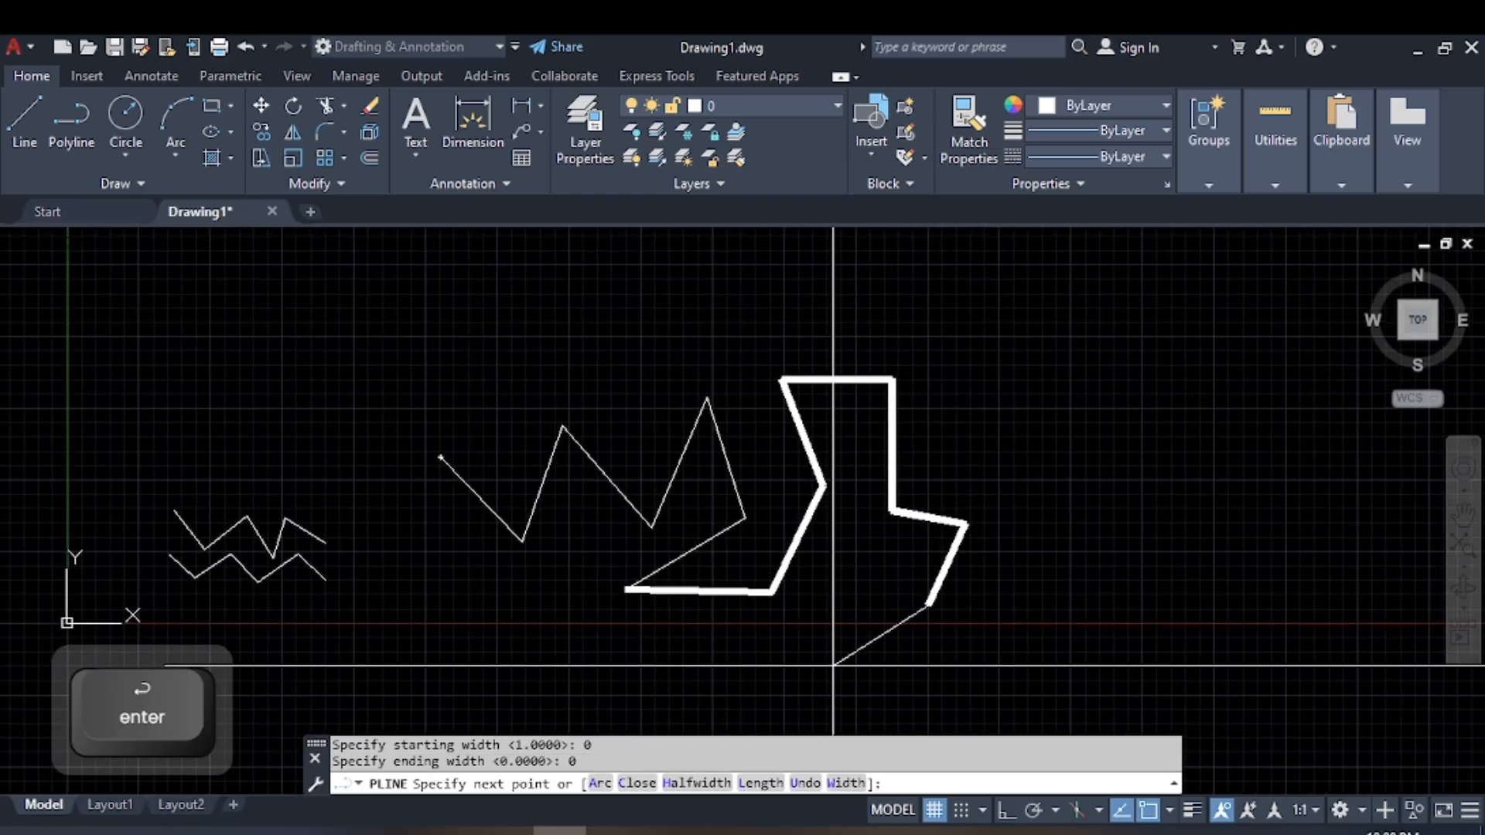
scroll(844, 636, "up", 2)
left_click(843, 635)
Extend the thin part of the polyline with a horizontal run to the left and a short vertical segment downward.
middle_click_drag(426, 636, 577, 568)
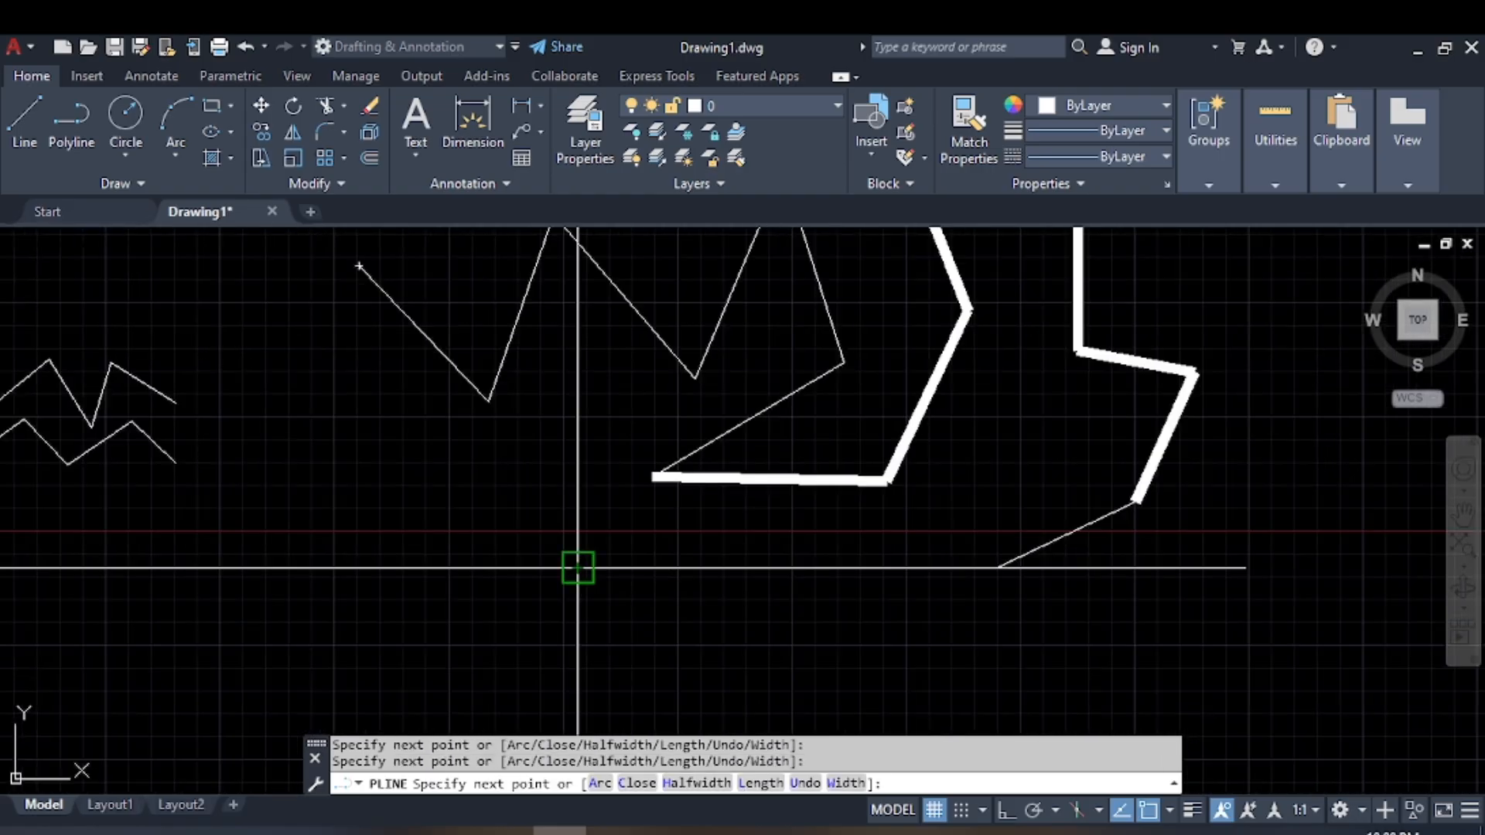
left_click(577, 568)
left_click(577, 652)
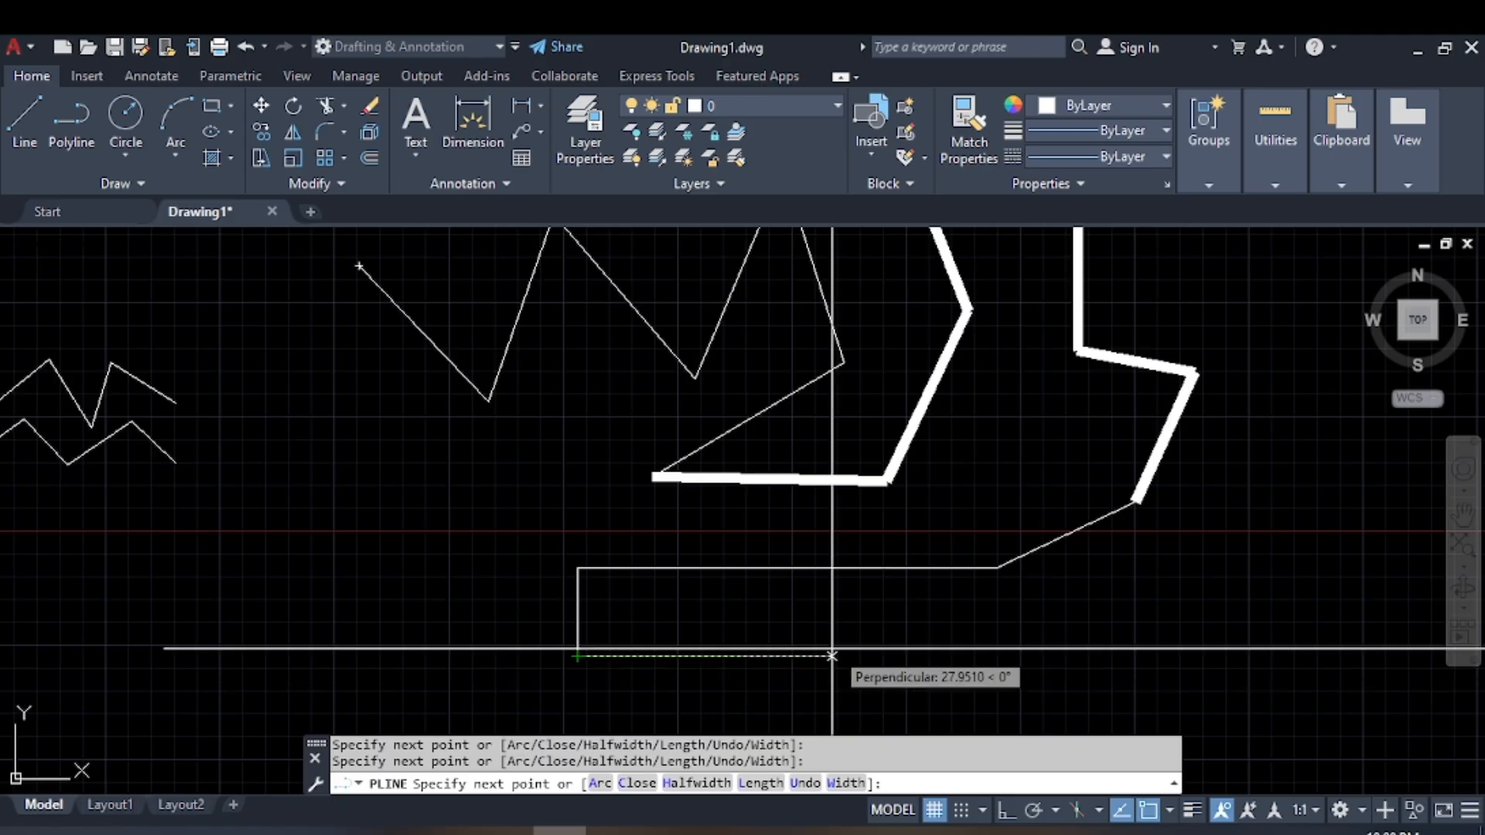
Undo the last three polyline segments within the Polyline command, back to the end of the slanted thin segment.
left_click(801, 784)
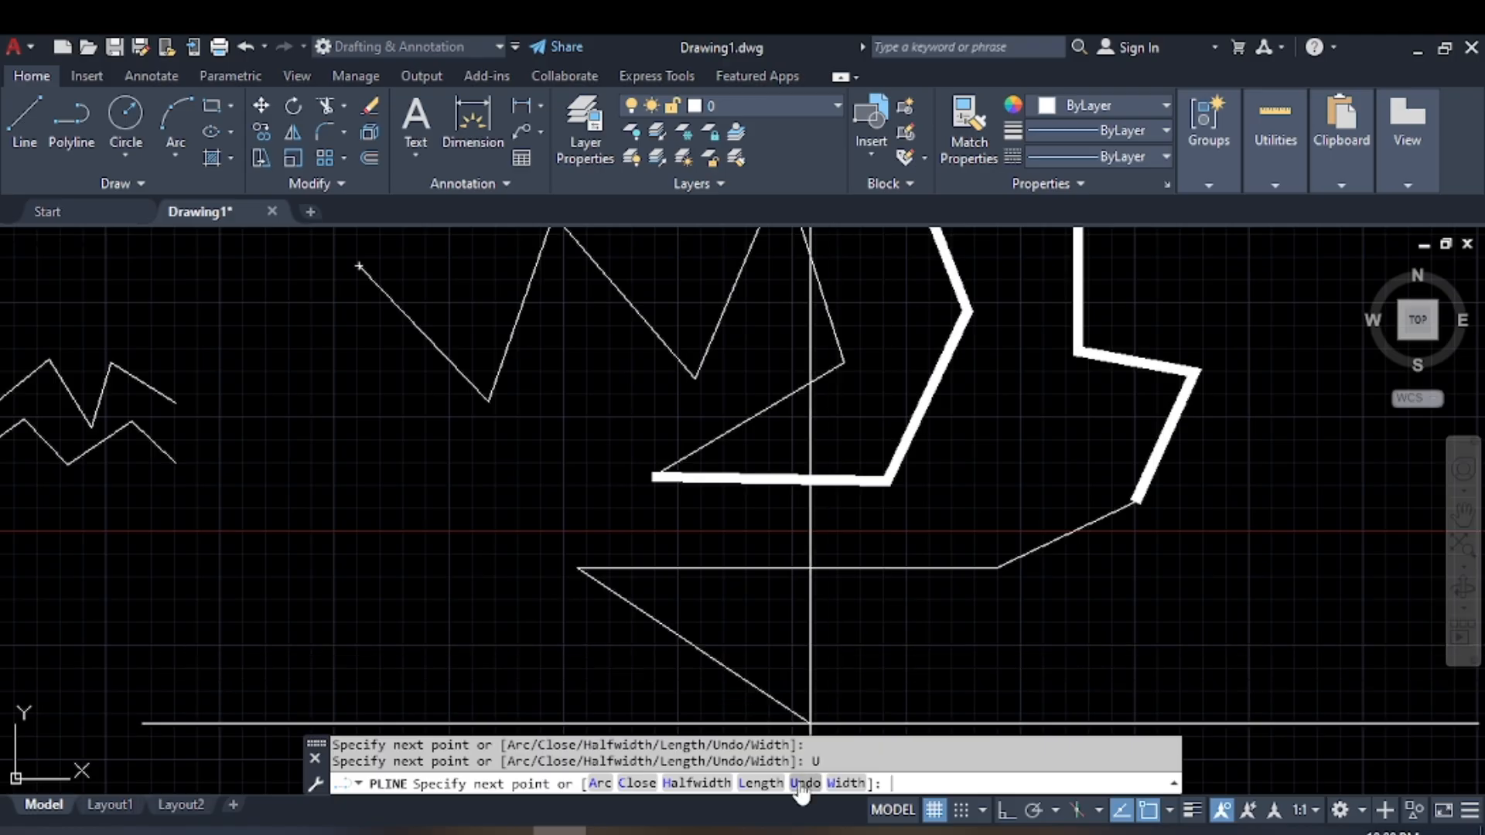
left_click(802, 785)
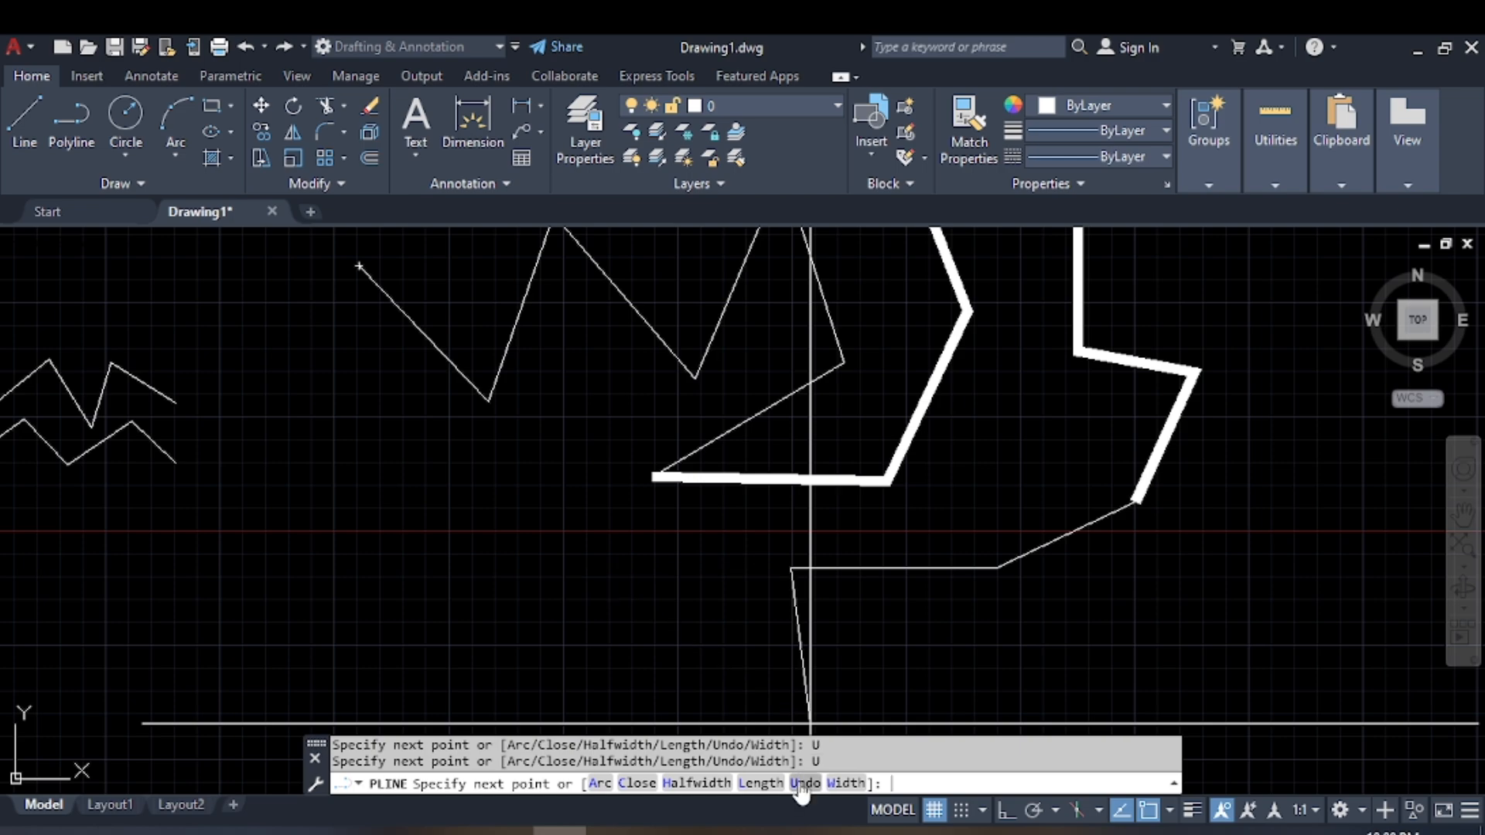
left_click(801, 784)
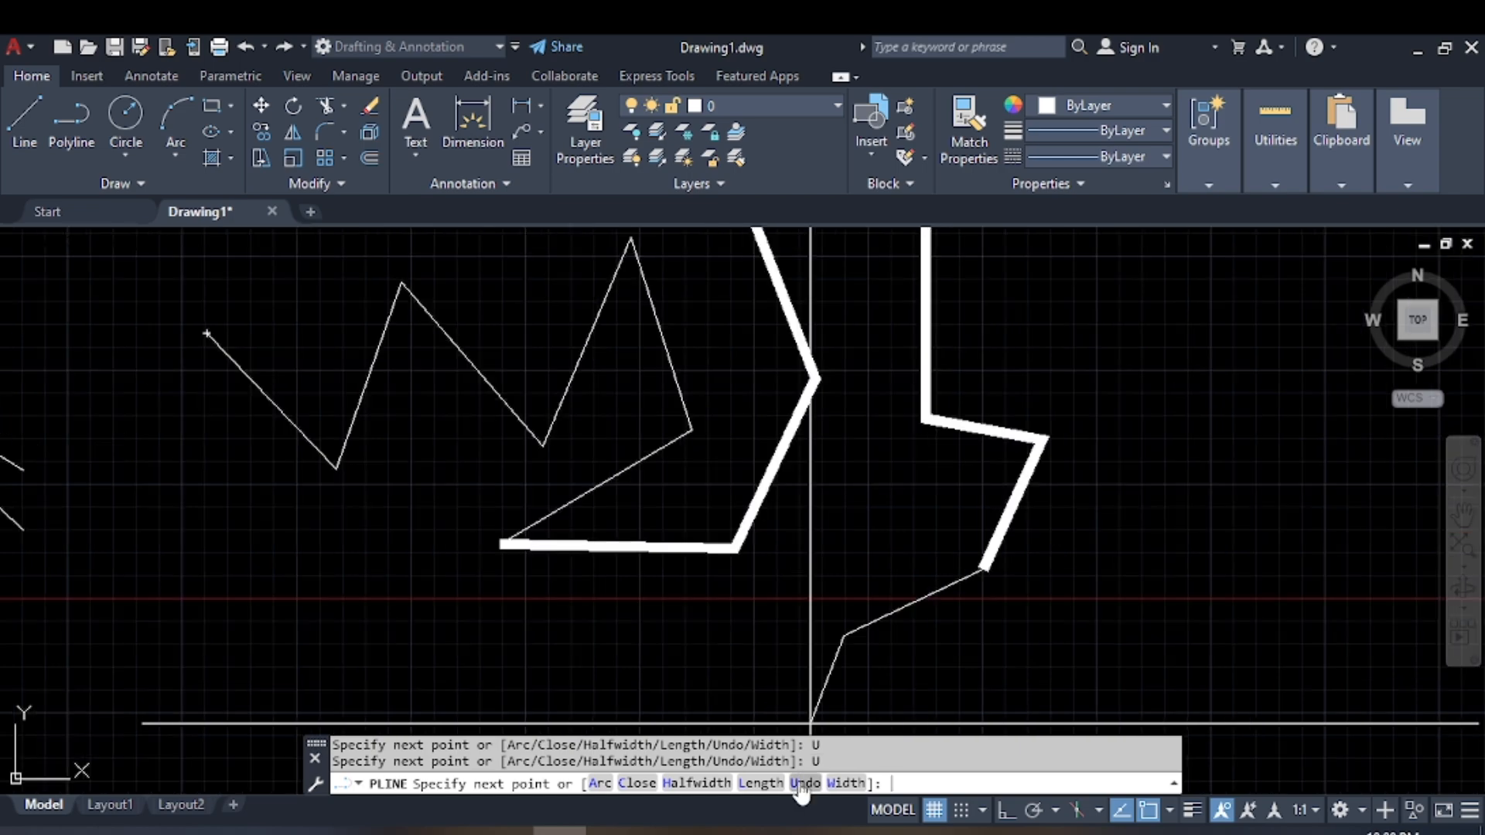
Continue the polyline in the direction of its last segment with the Length option, using a length of 50.
middle_click_drag(773, 670, 826, 557)
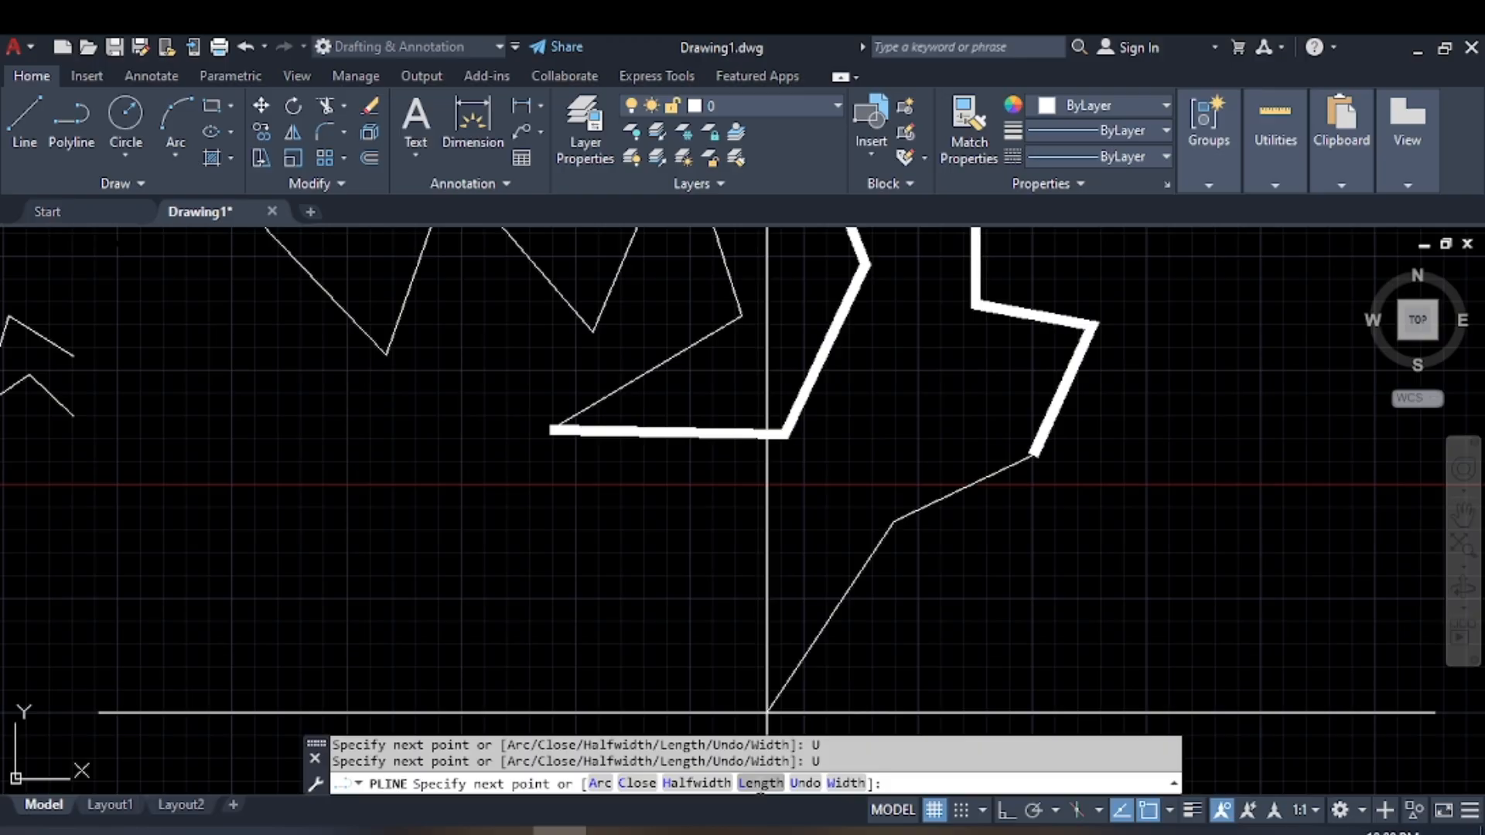
left_click(760, 785)
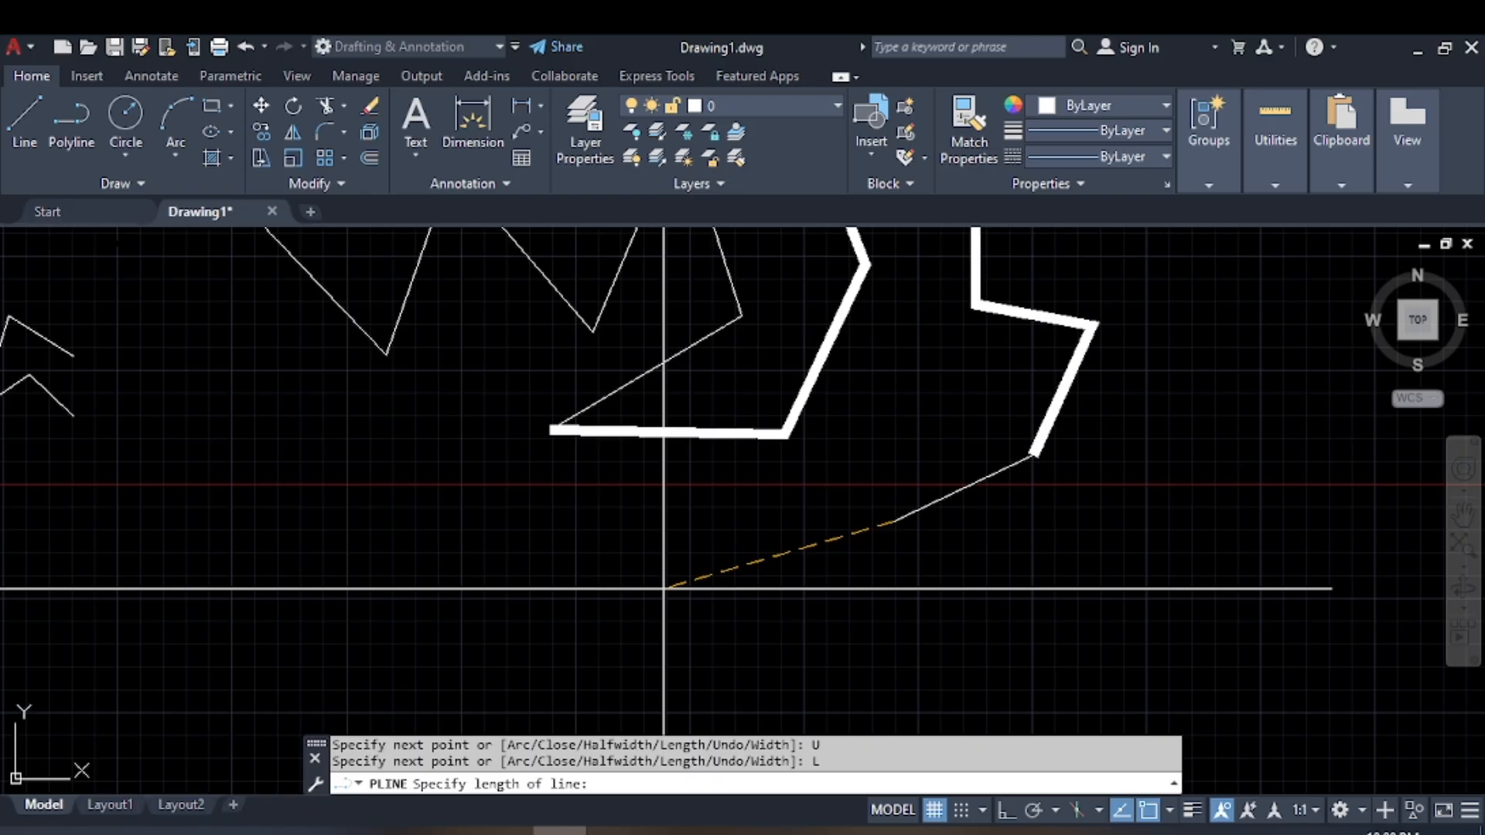
type("50")
key("Return")
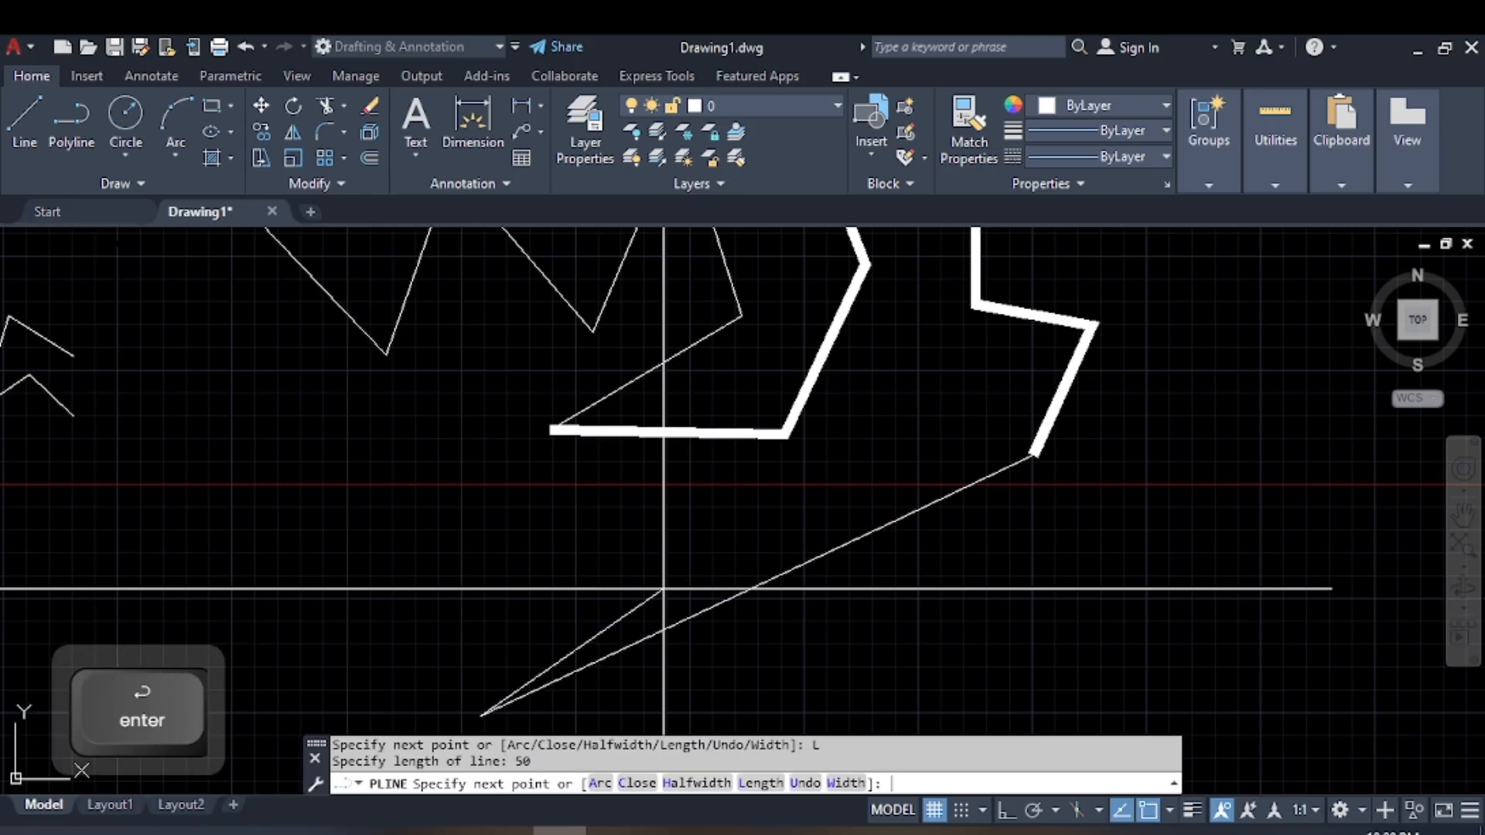
Turn on Ortho mode and draw a horizontal segment to the right followed by a vertical segment downward.
scroll(688, 294, "down", 2)
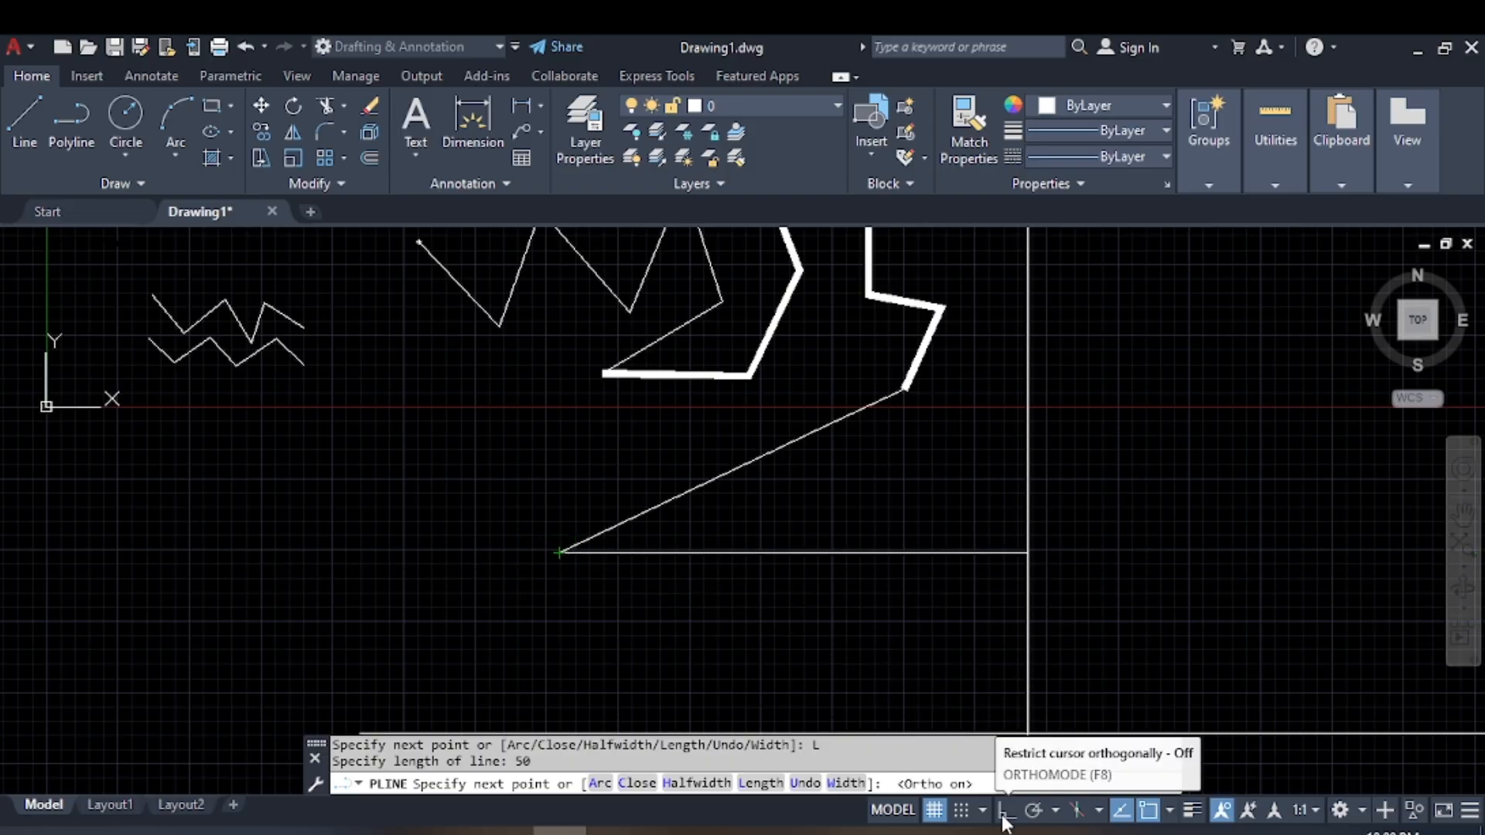
left_click(1003, 812)
middle_click_drag(944, 657, 918, 477)
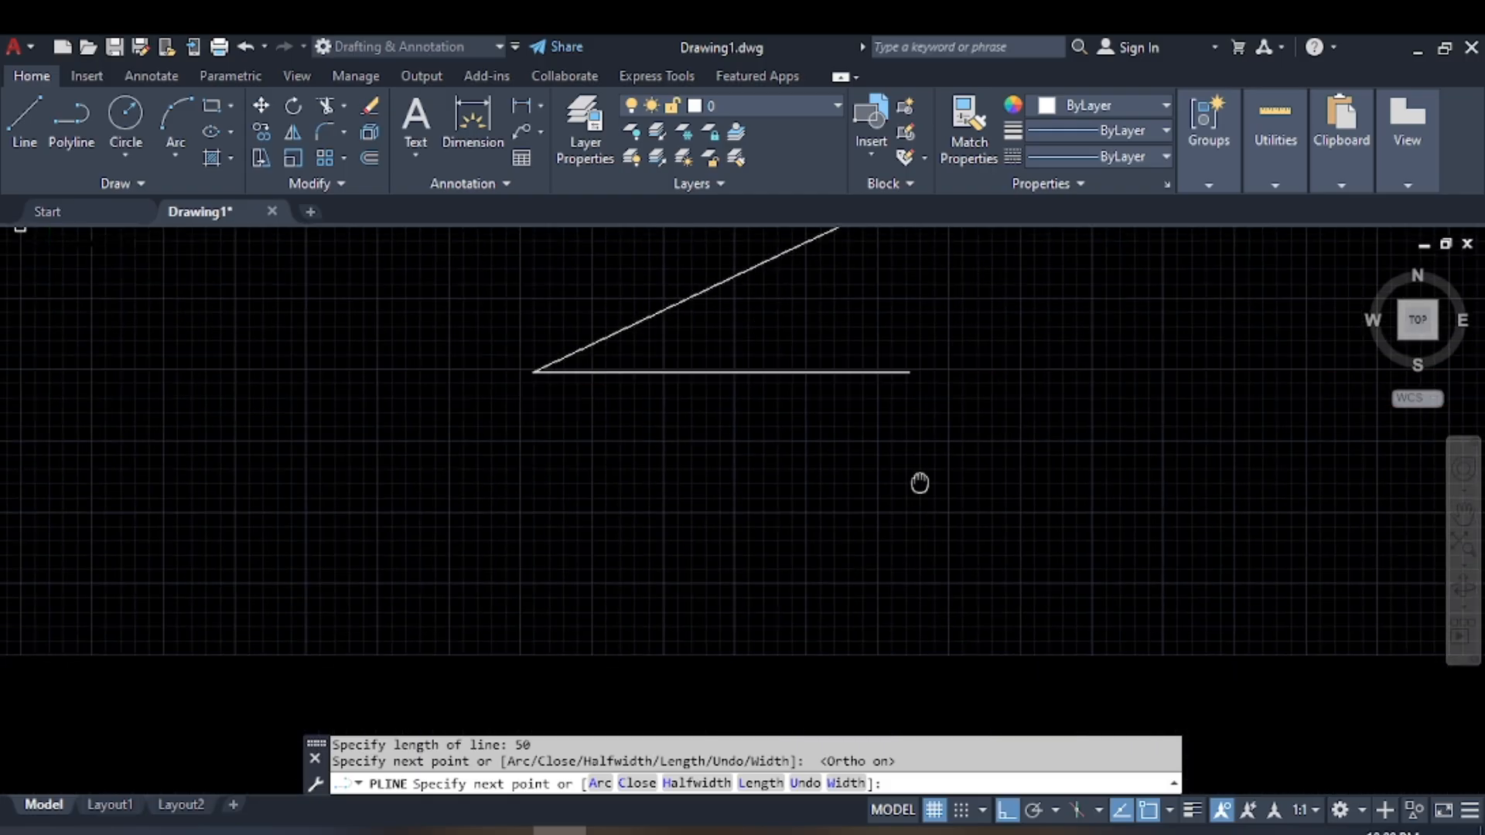
left_click(909, 569)
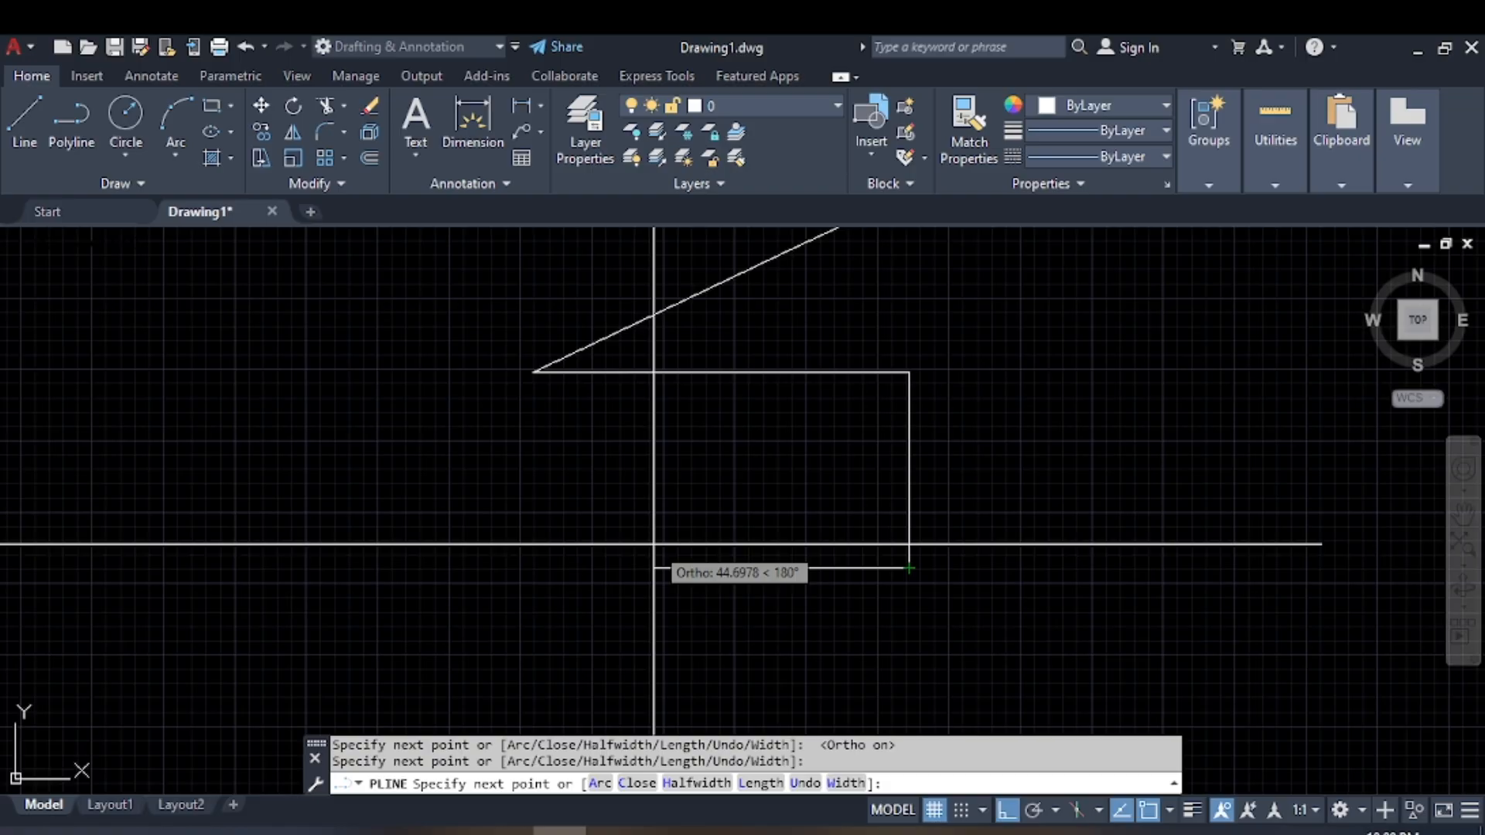
Toggle Ortho mode off and on to compare cursor movement, leaving it off.
key("F8")
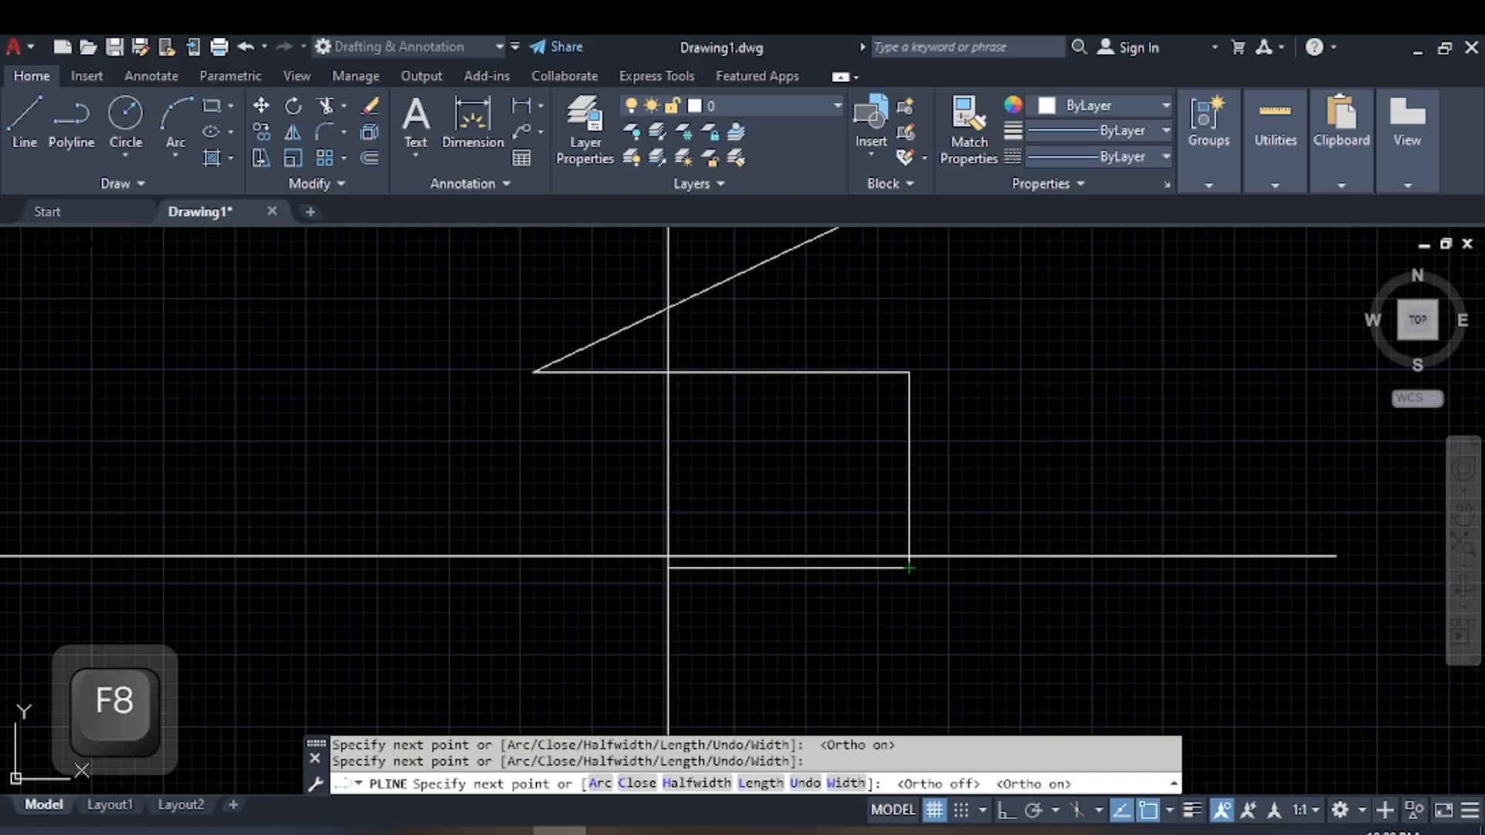
key("F8")
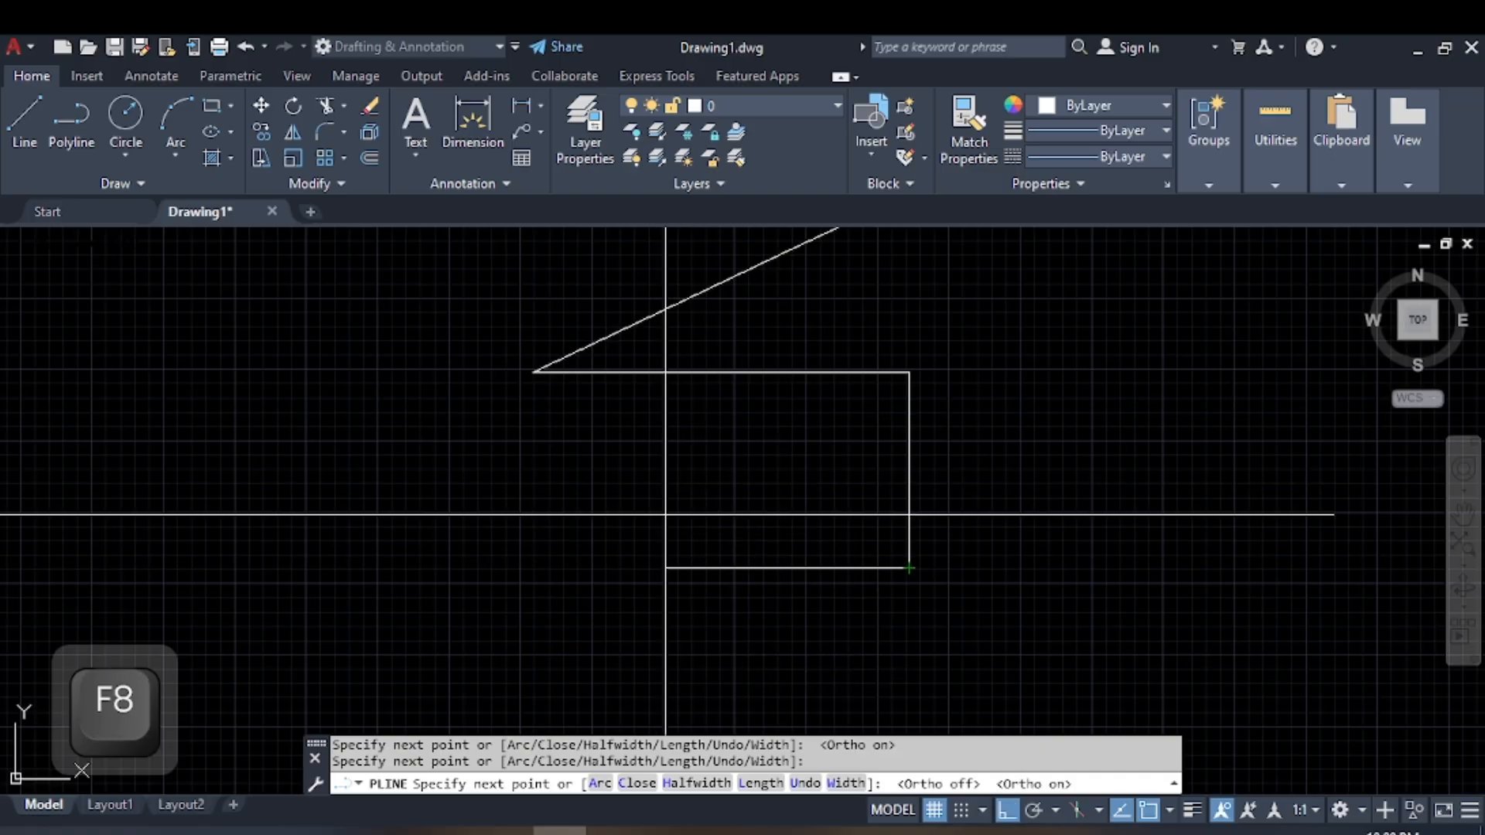
key("F8")
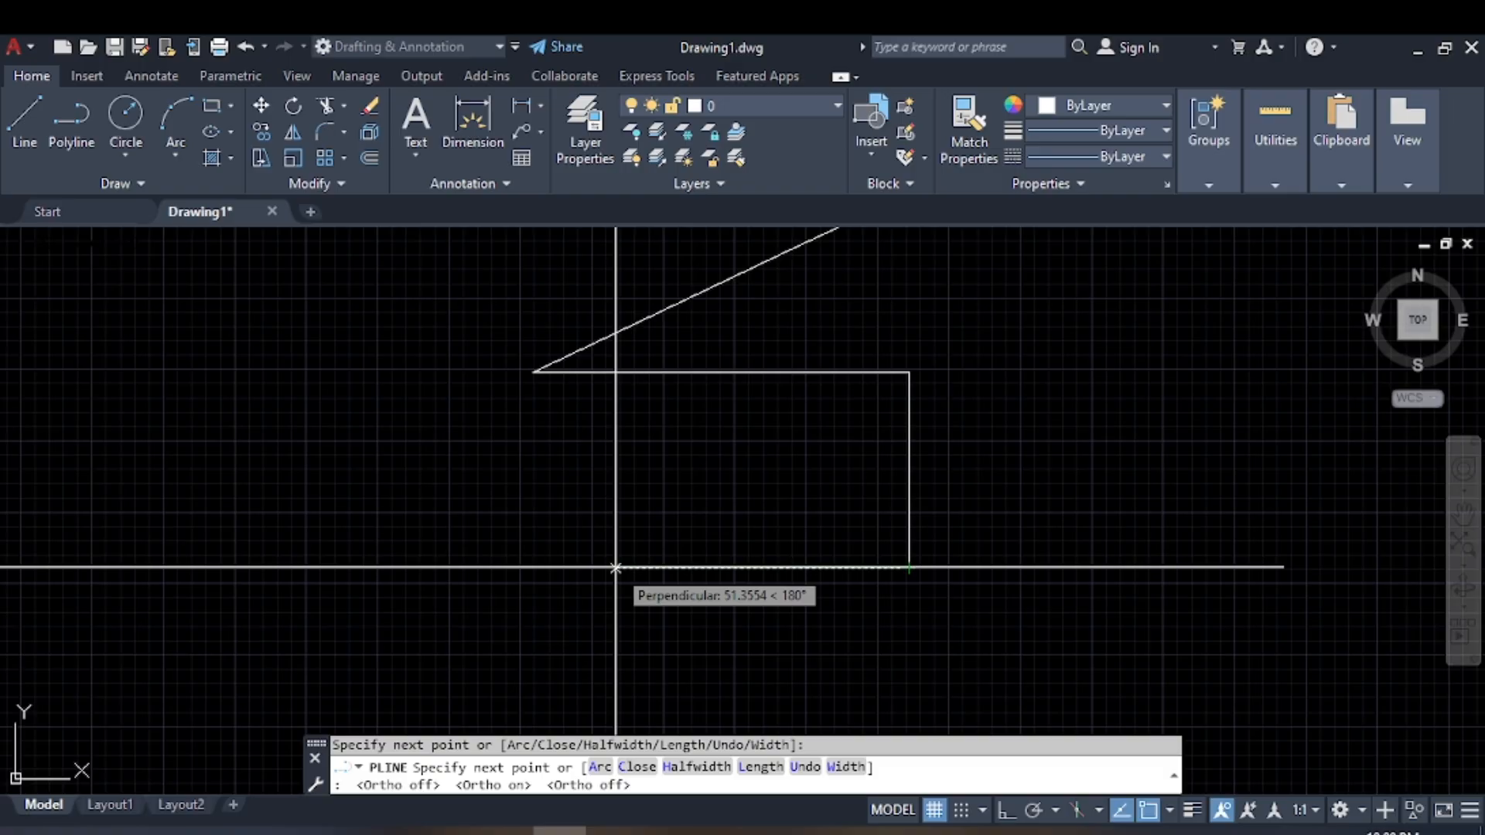
Set the starting and ending half-width to 1 for the next polyline segments.
type("h")
key("space")
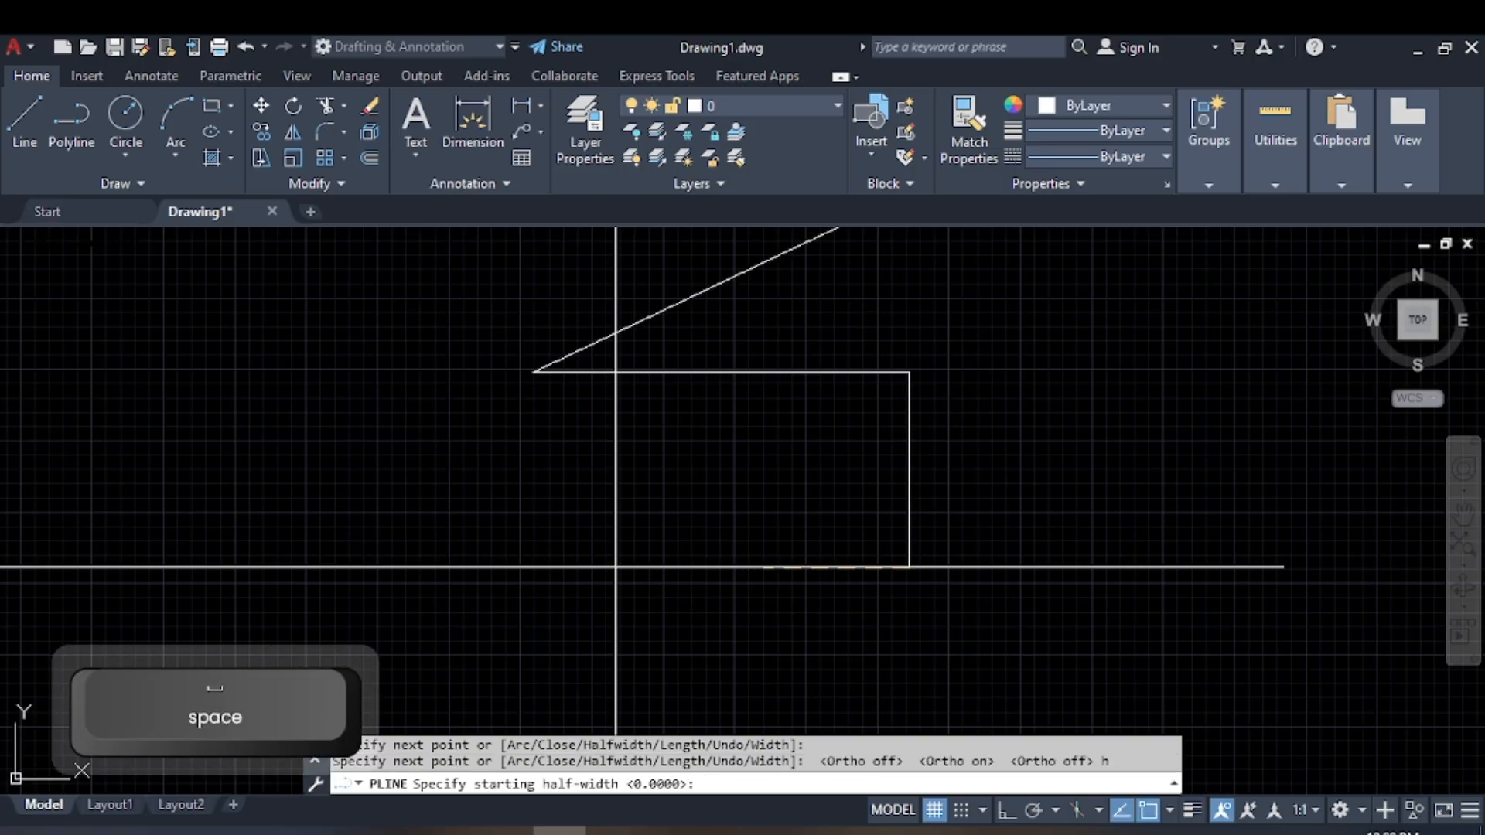
type("1")
key("Return")
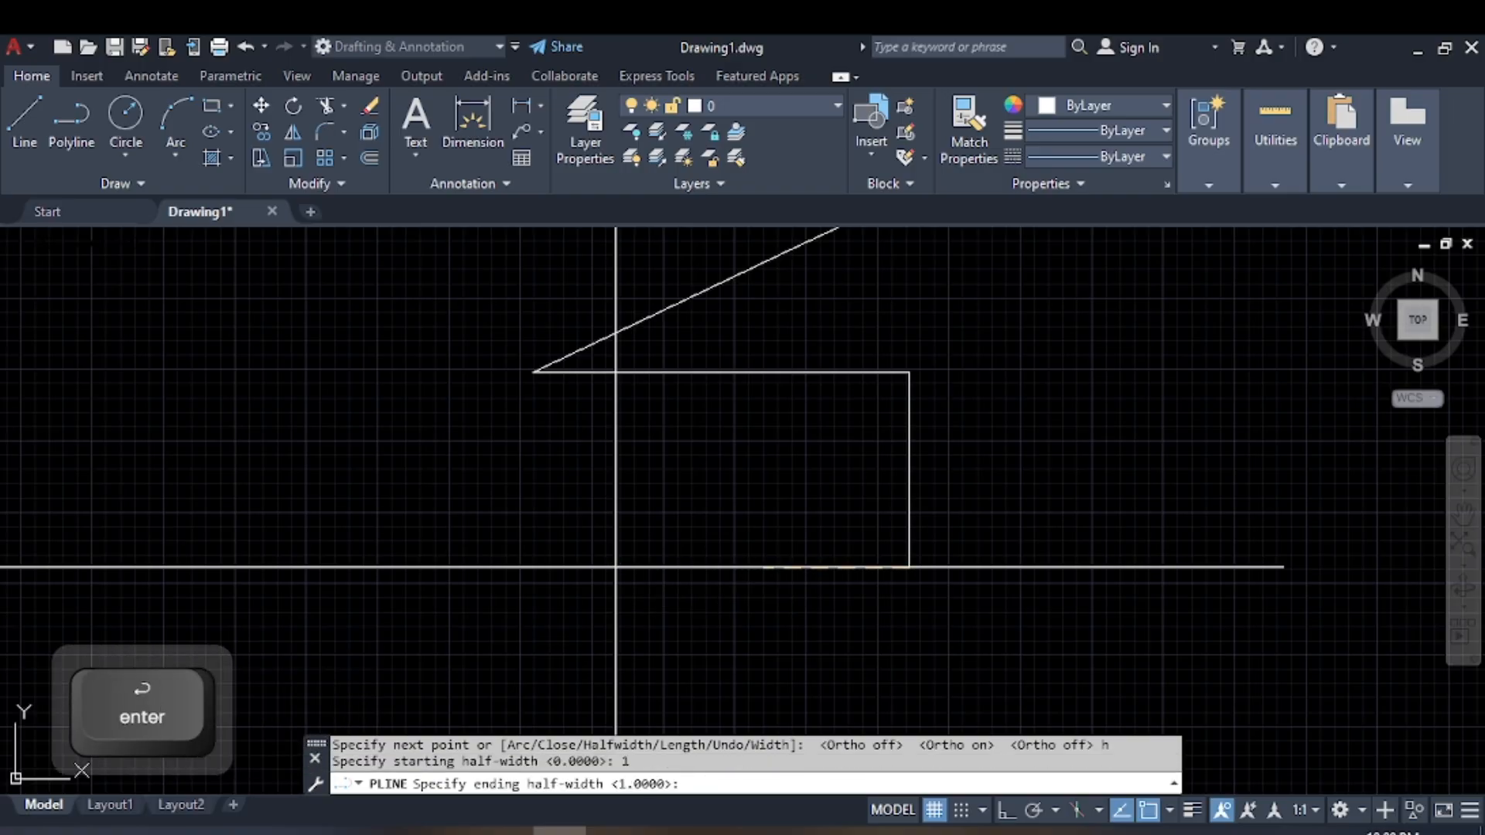
type("1")
key("Return")
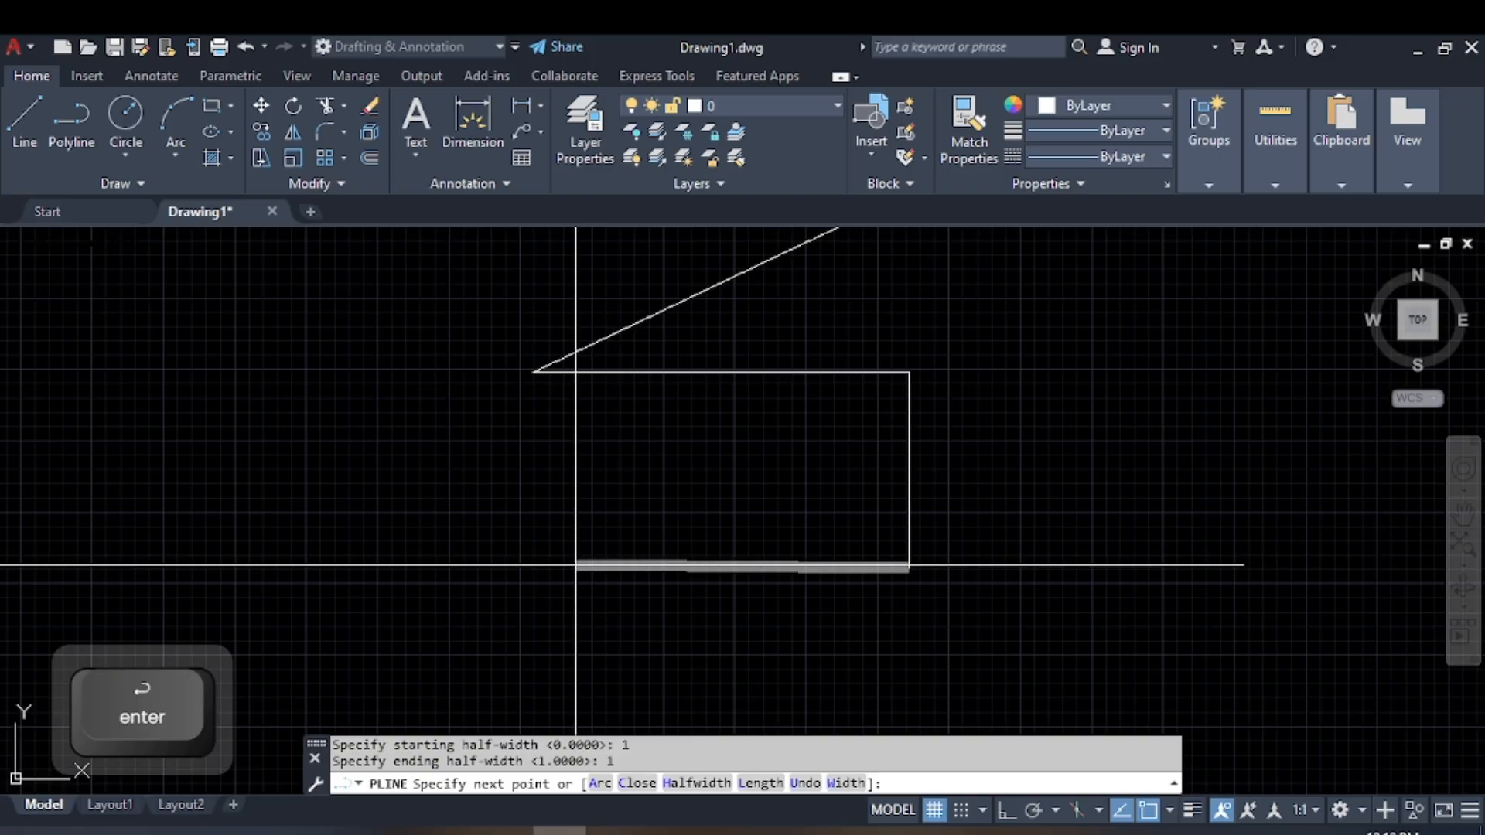
Draw two thick segments from the vertical segment's lower end, one running left and one slanting up to the left.
left_click(557, 565)
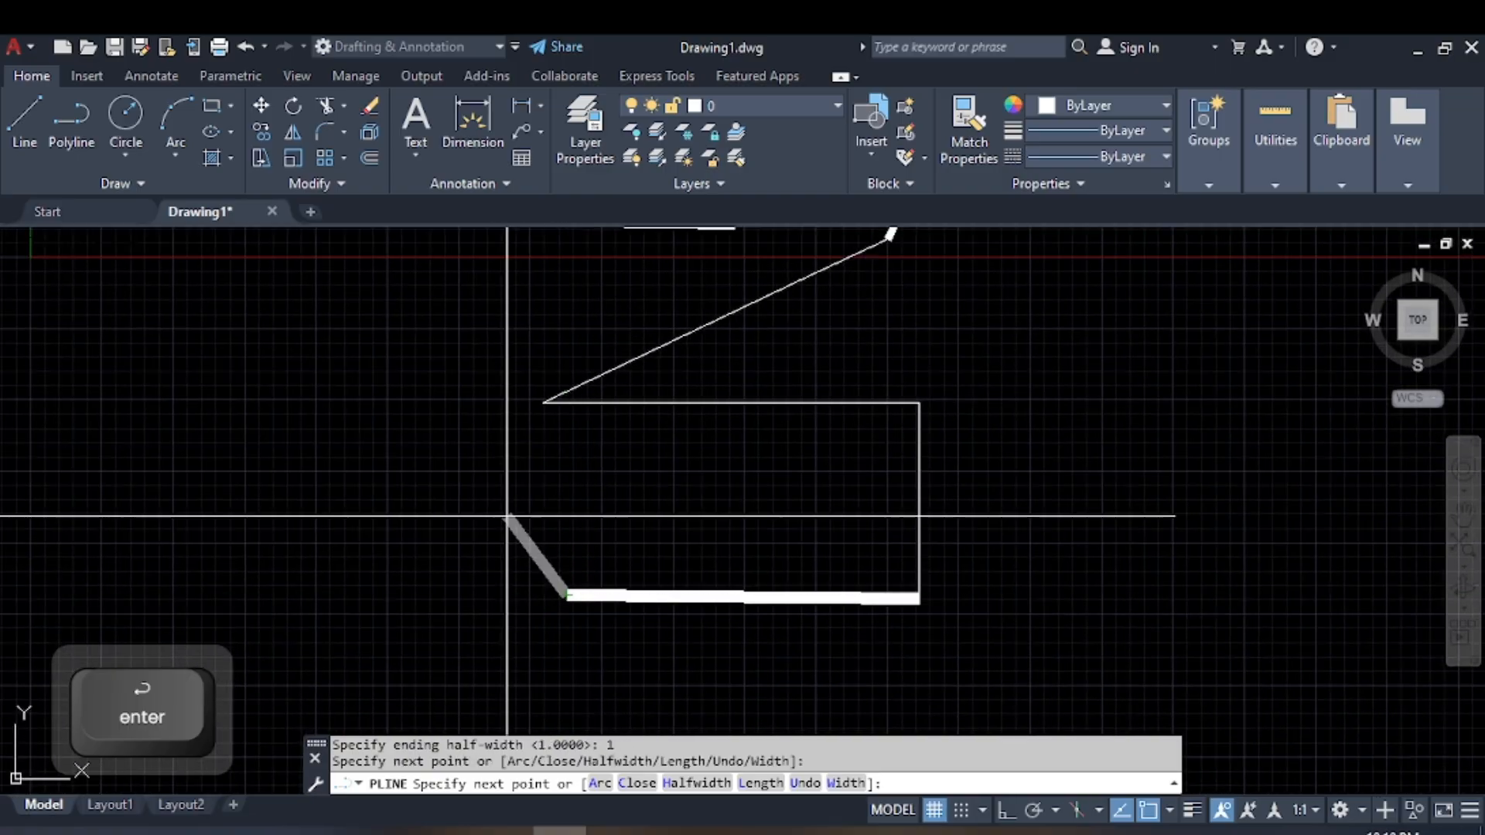
scroll(507, 516, "down", 2)
left_click(499, 520)
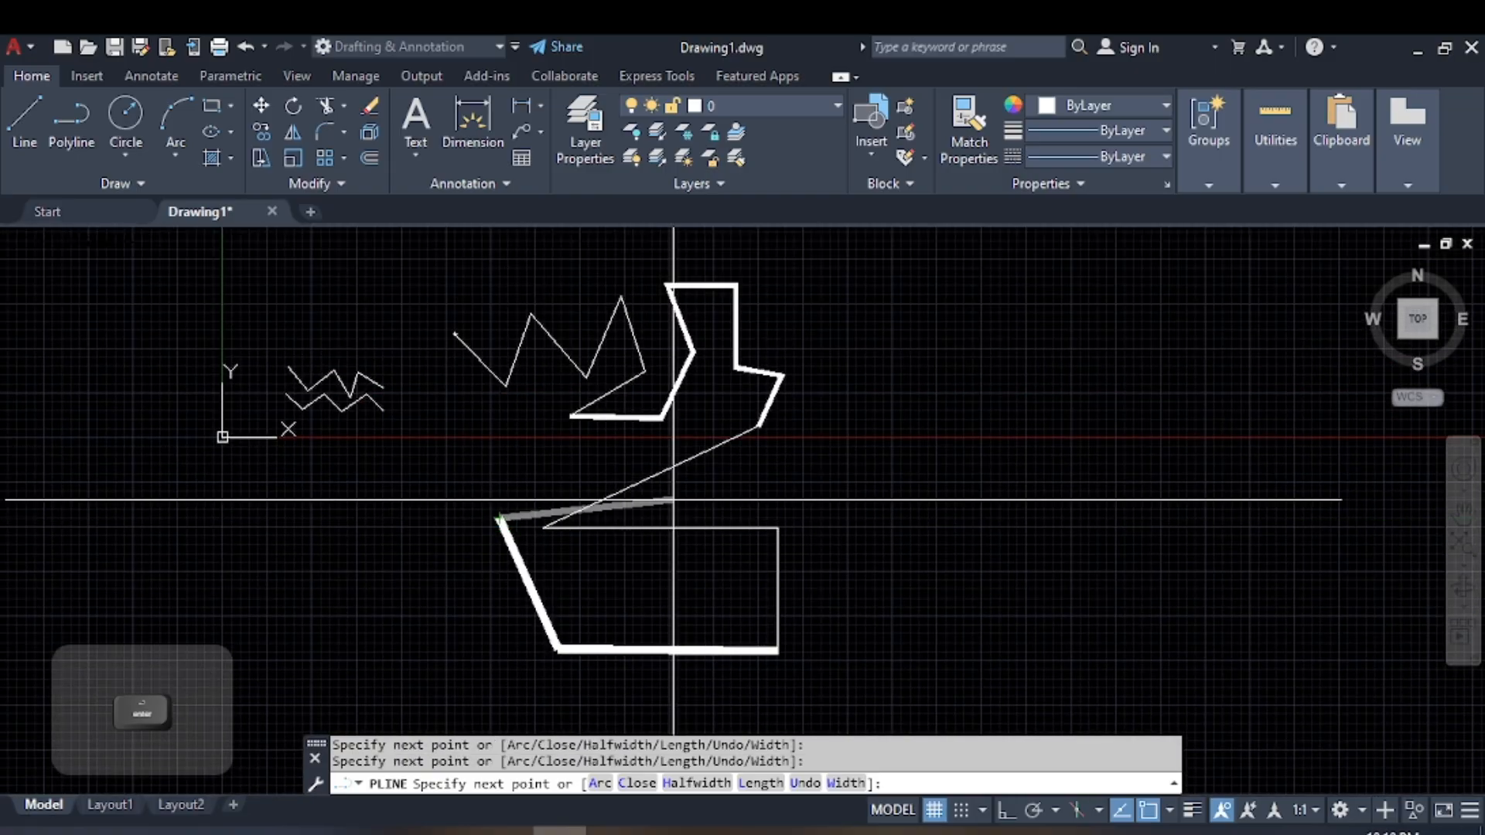
Draw a thick segment rising to the right from the slanted segment's upper end, and undo the last two polyline actions.
left_click(755, 489)
scroll(887, 469, "up", 2)
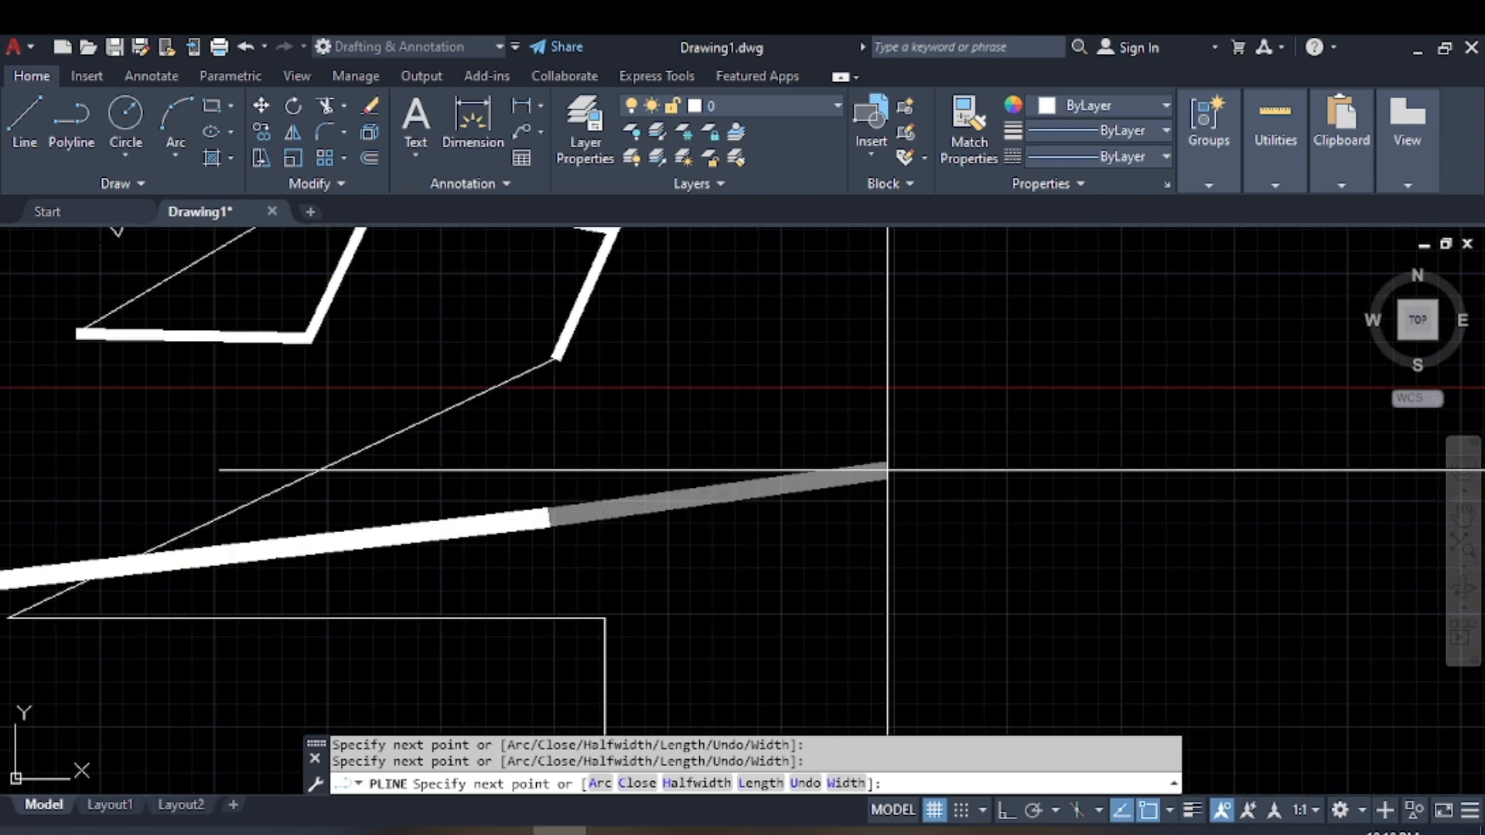
scroll(792, 489, "up", 2)
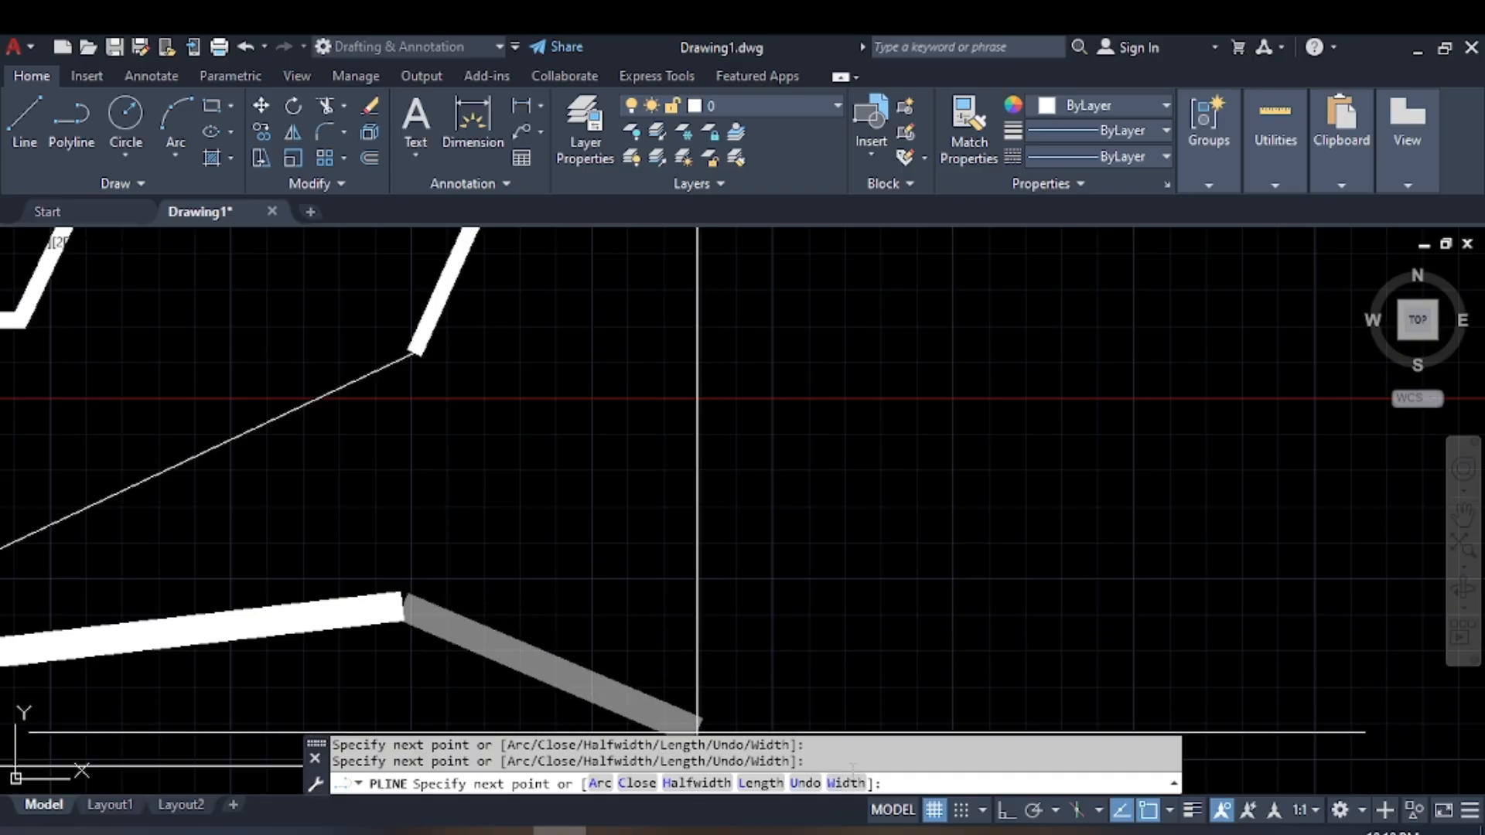
scroll(727, 633, "down", 4)
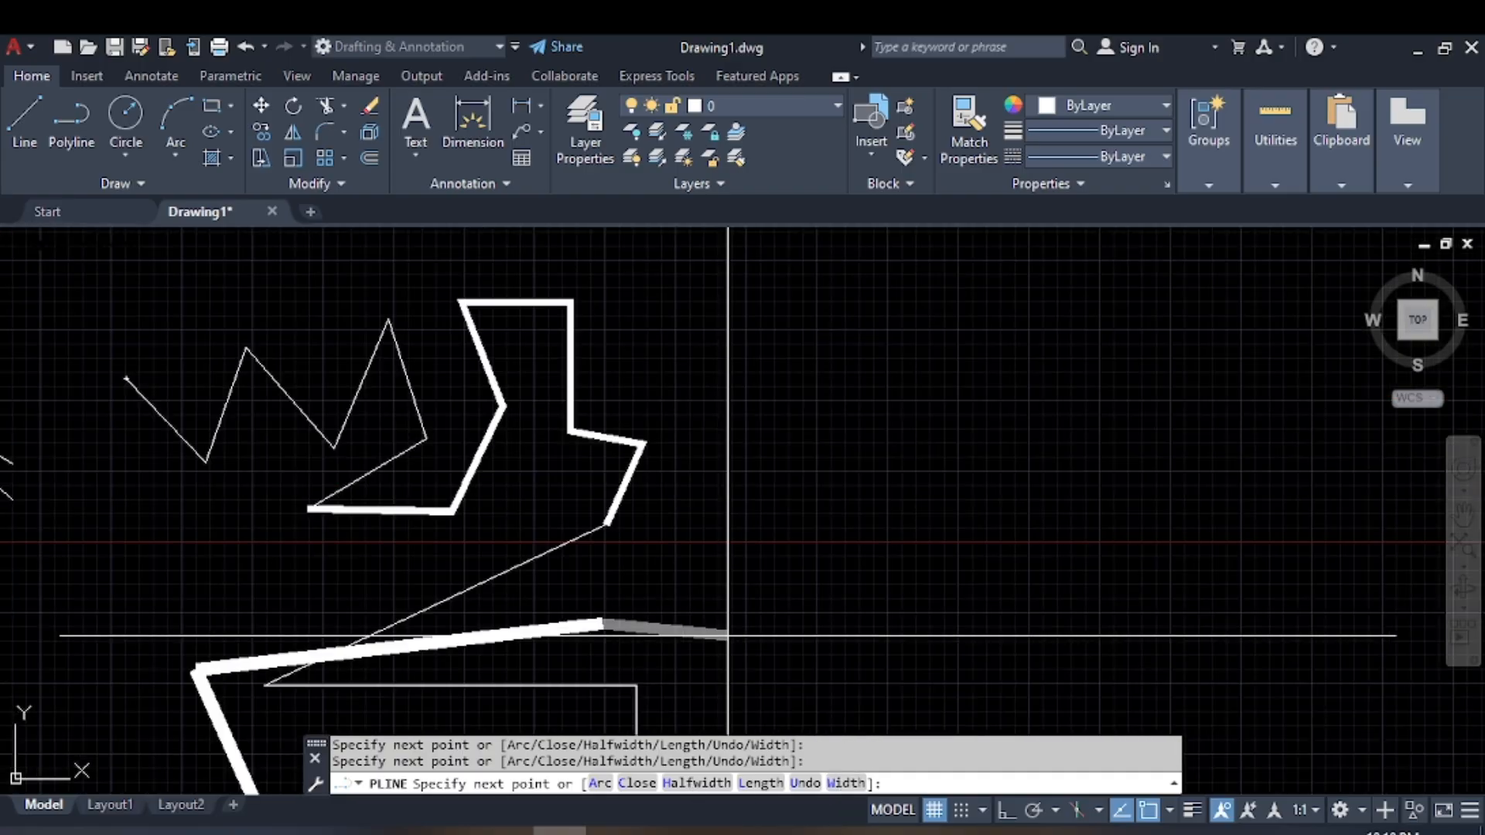
scroll(763, 586, "up", 3)
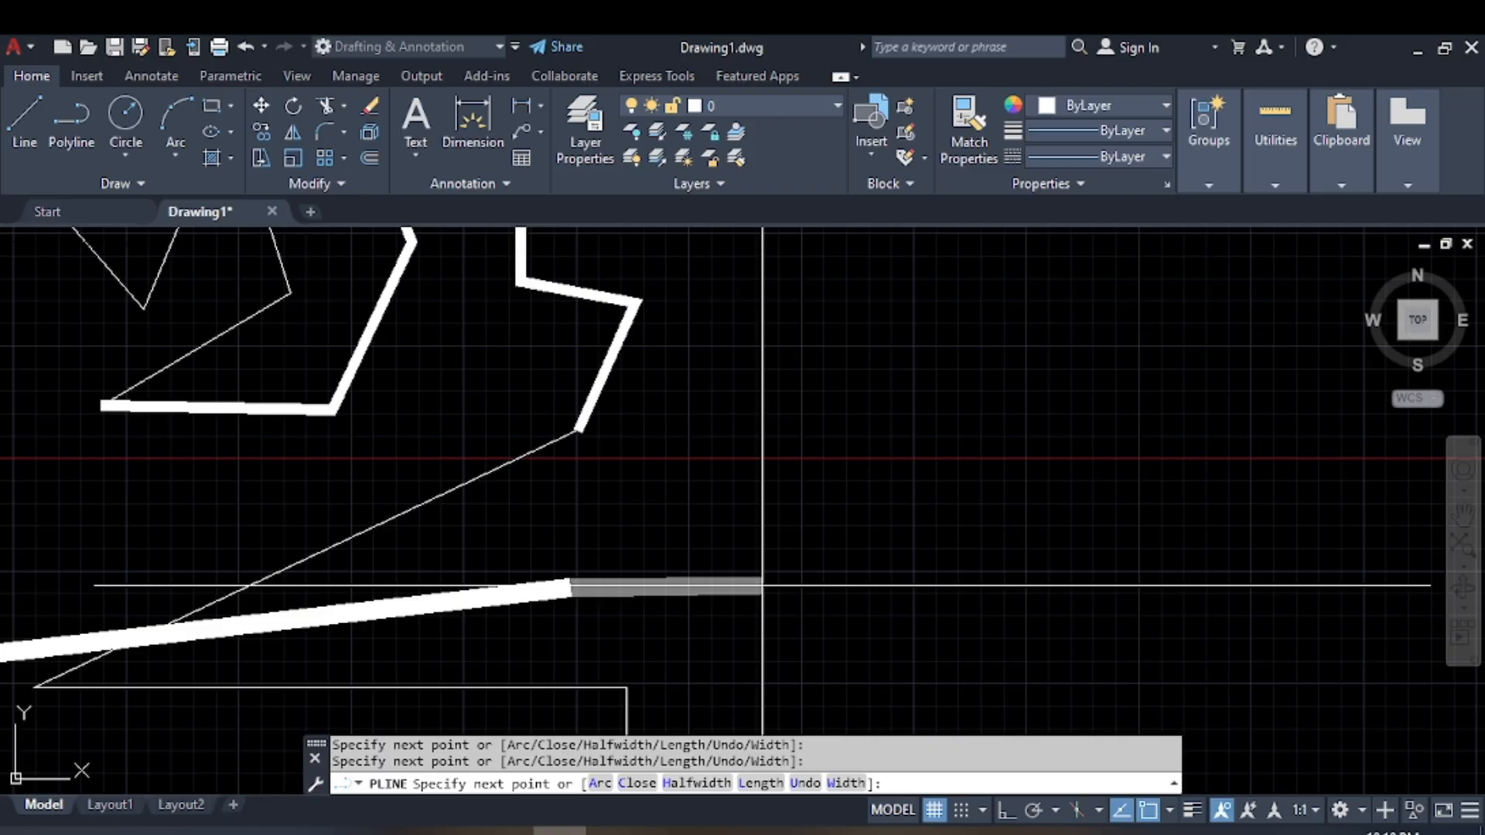
scroll(762, 586, "down", 5)
key("ctrl+z")
key("ctrl+z")
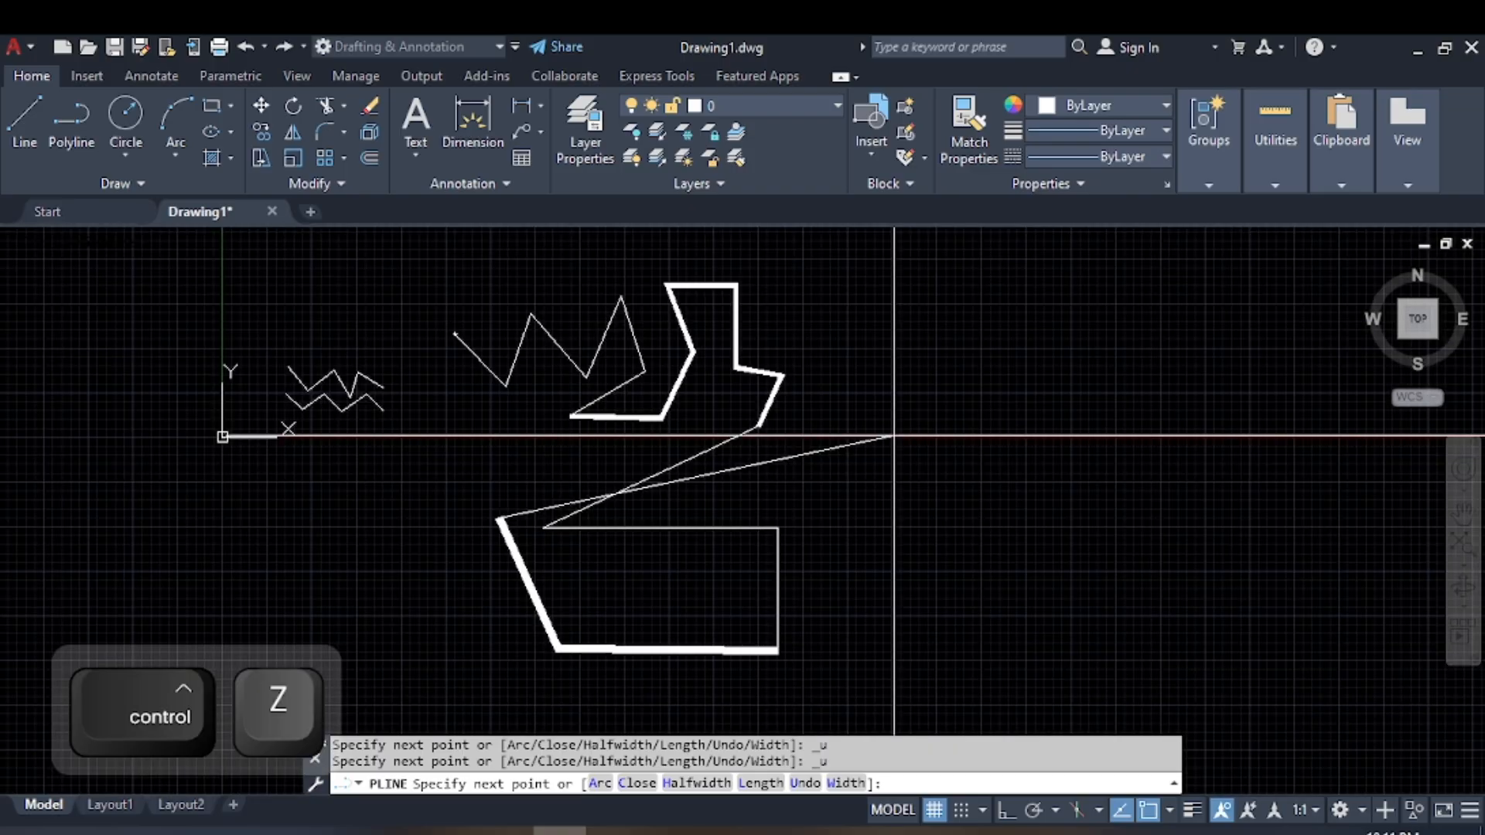
Set the starting and ending width of the next polyline segment to 10.
scroll(893, 437, "up", 2)
middle_click_drag(869, 497, 760, 442)
middle_click_drag(1160, 356, 975, 405)
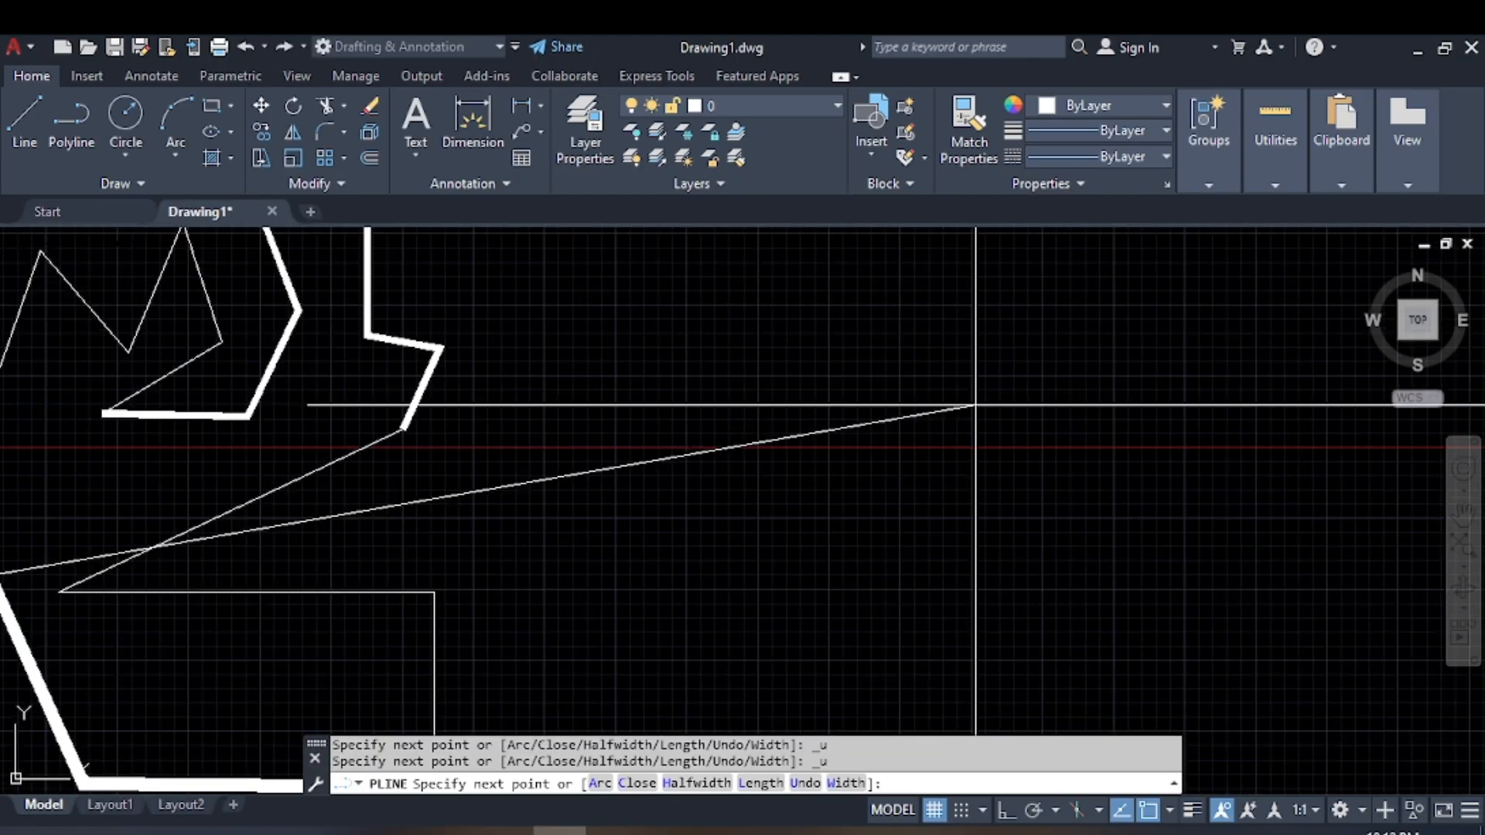
type("w")
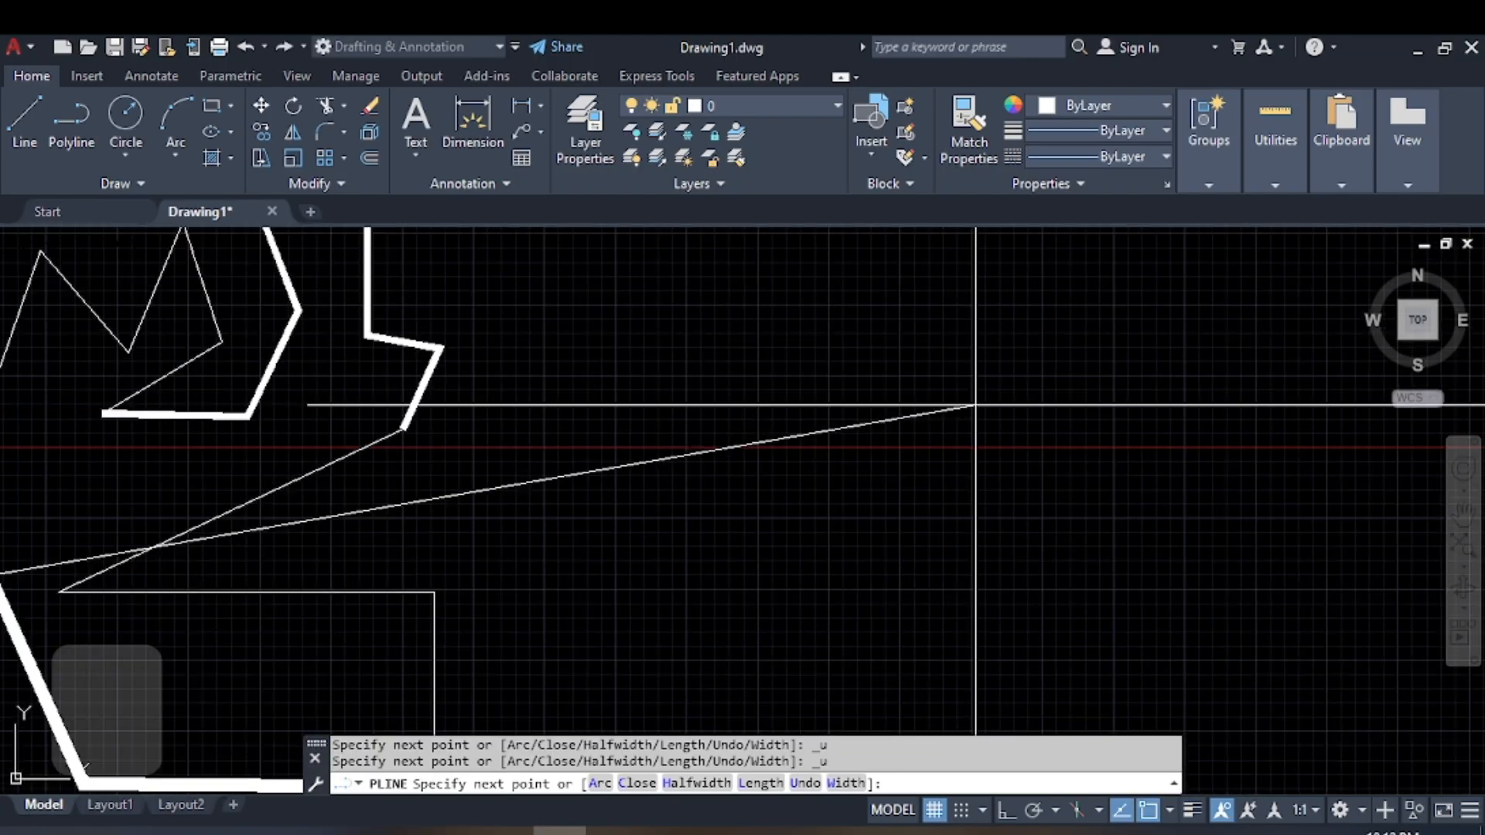
key("space")
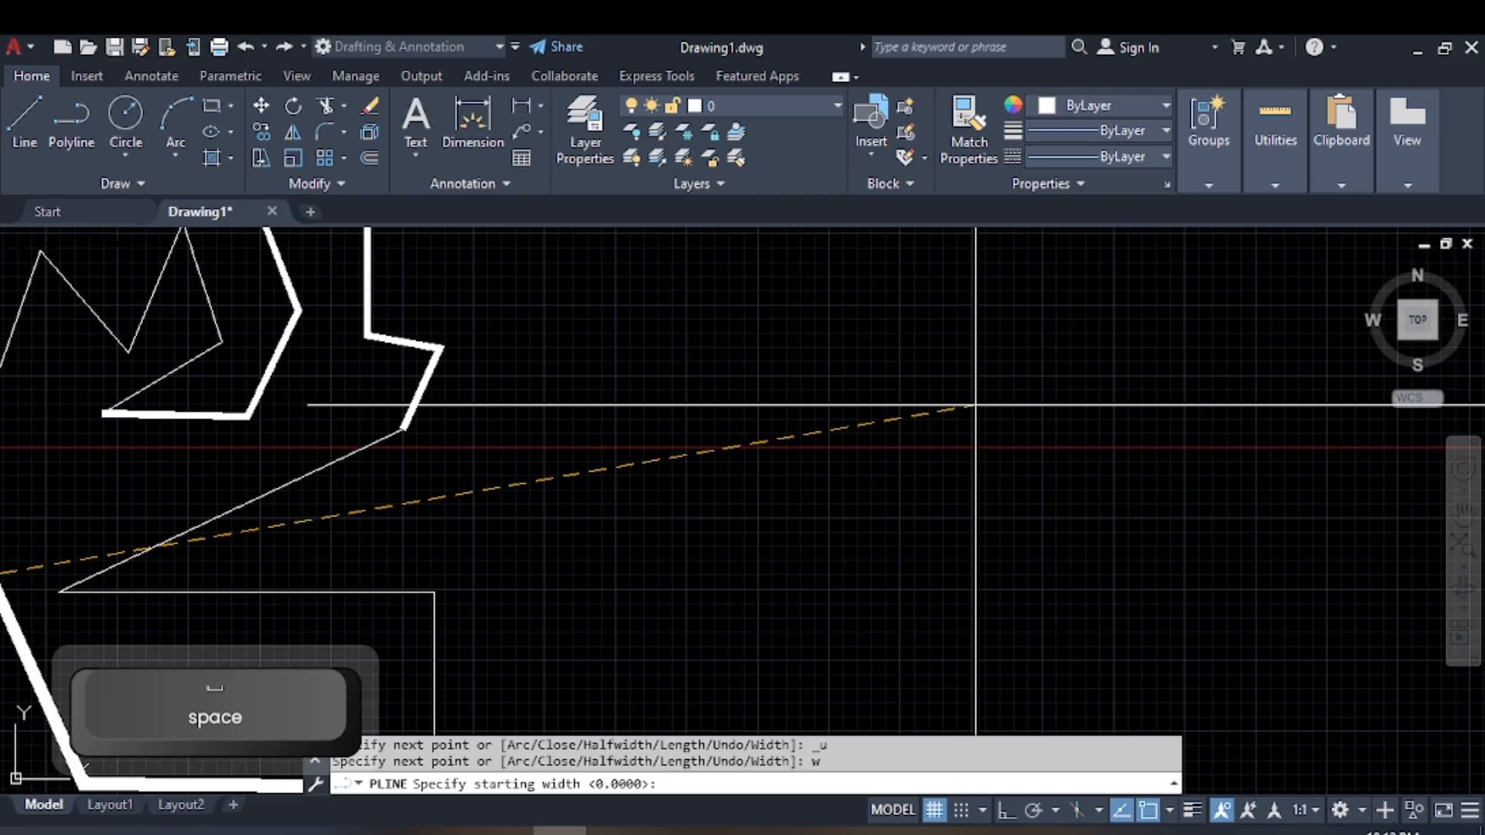
type("10")
key("Return")
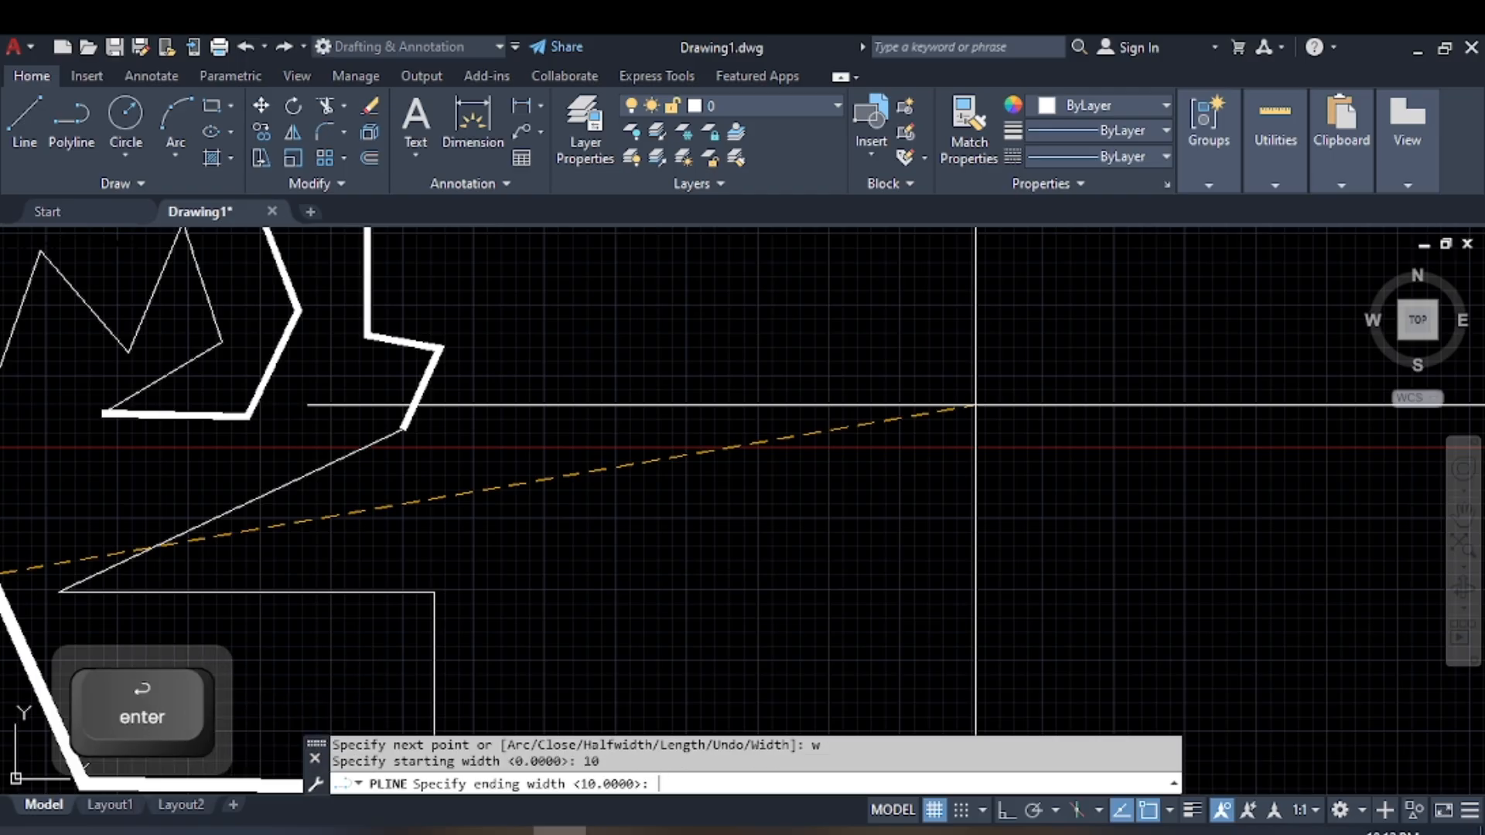
type("10")
key("Return")
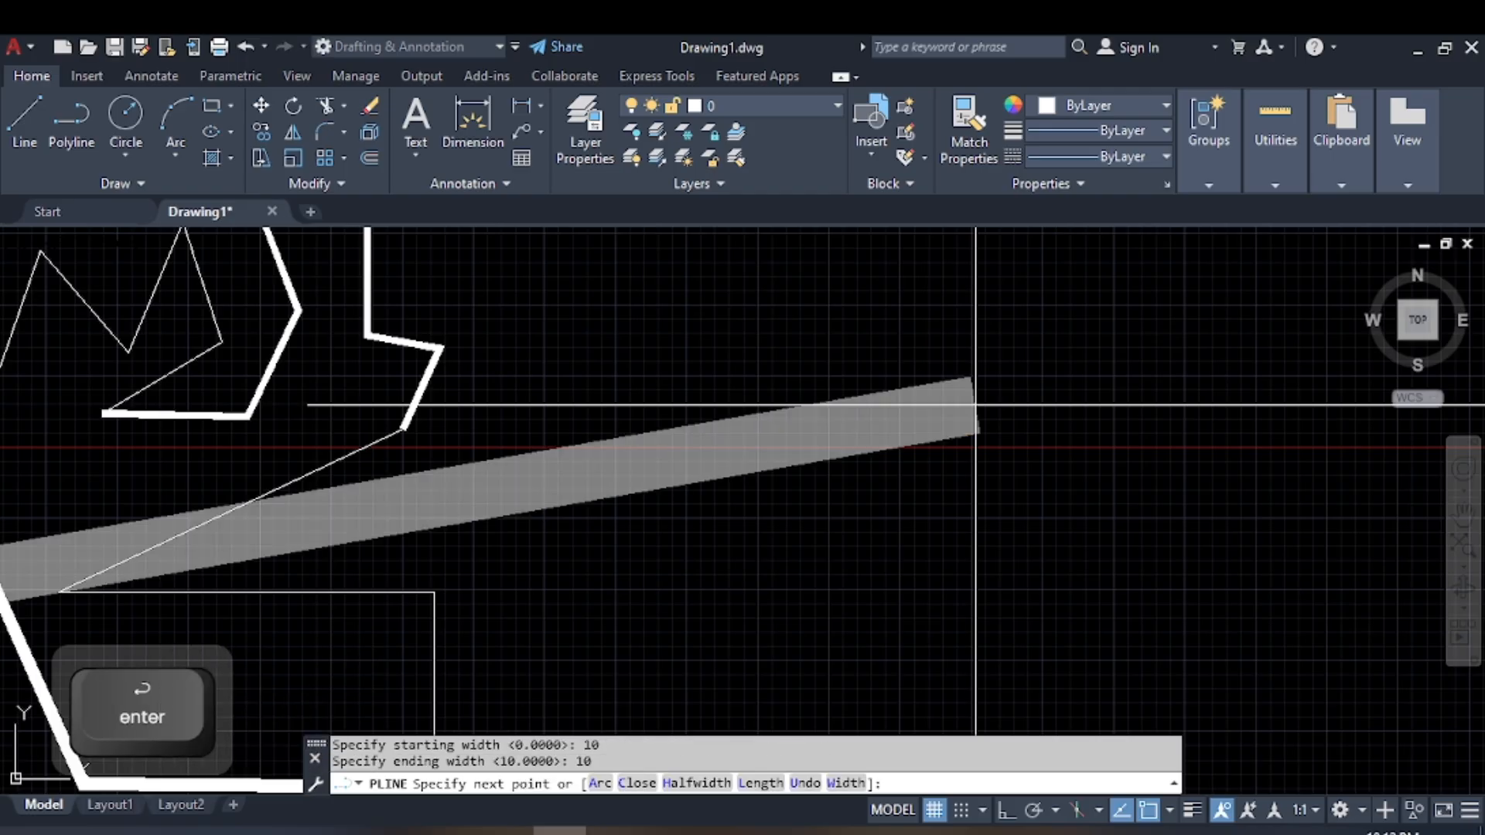
Draw a long wide segment rising gently to the right from the slanted segment's upper end.
scroll(959, 403, "down", 3)
scroll(657, 448, "up", 3)
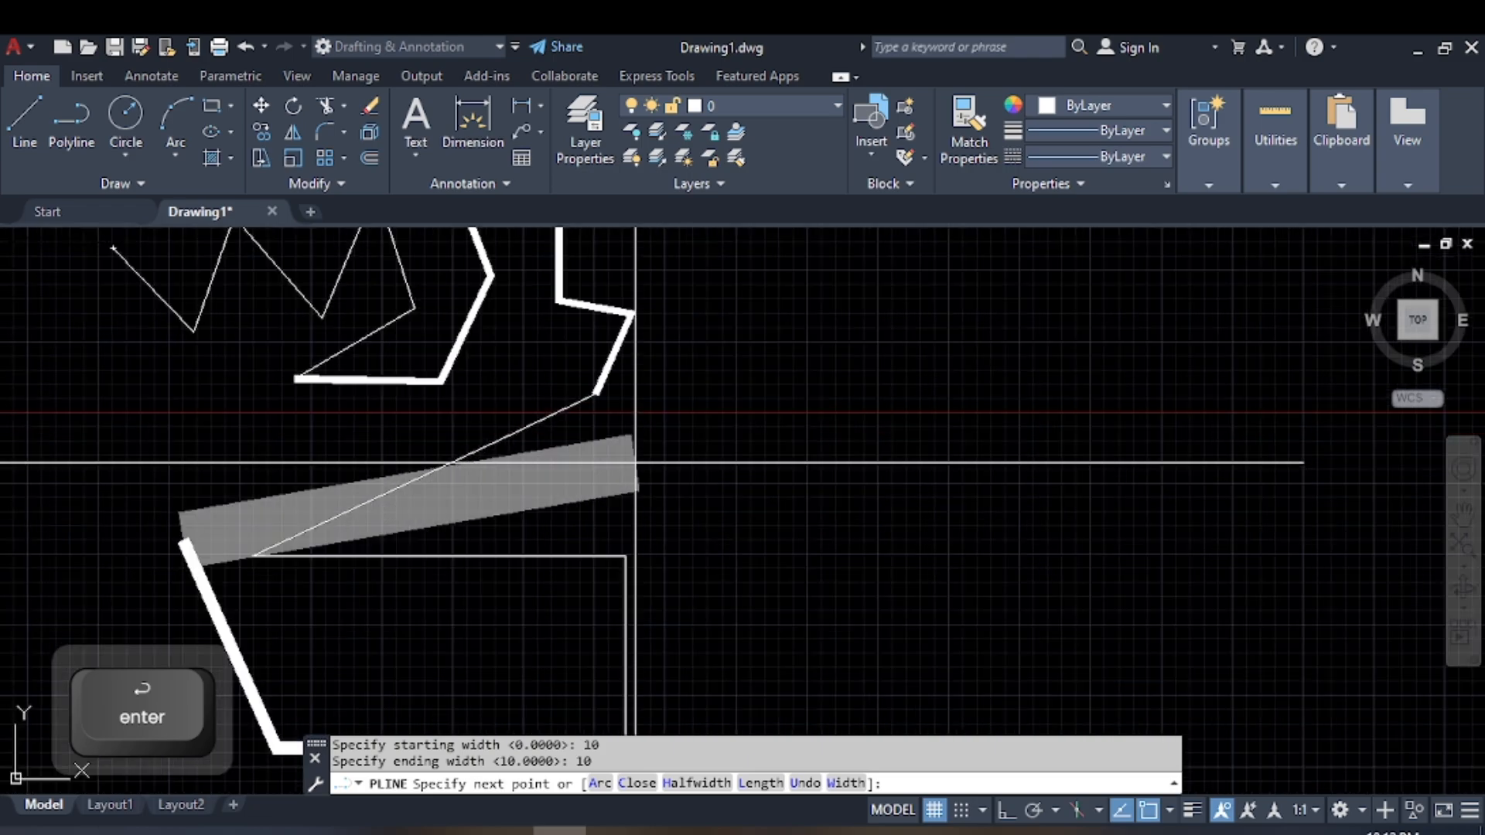
left_click(816, 415)
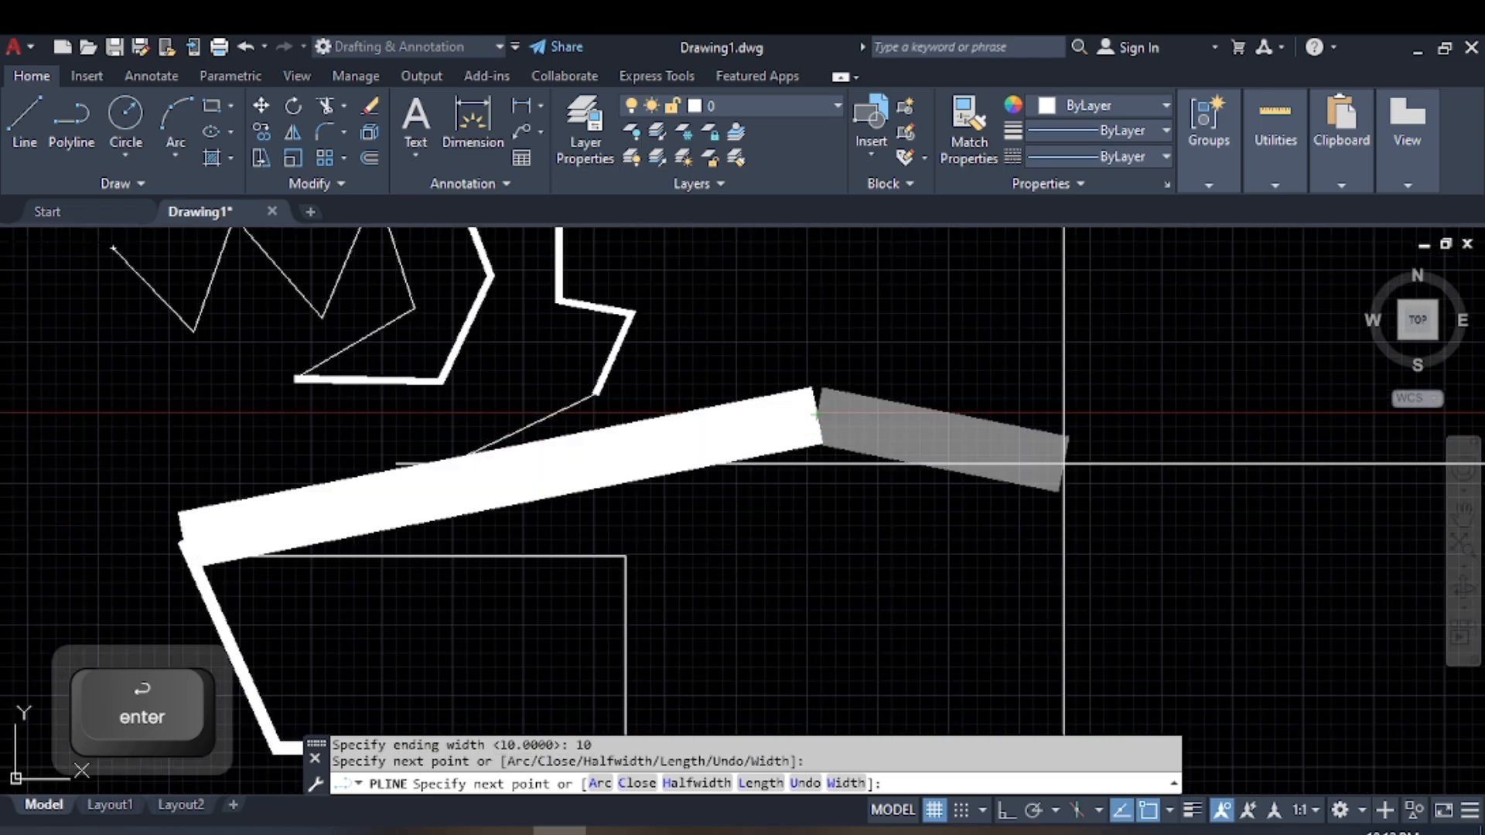
Set the starting and ending half-width of the next polyline segment to 10.
type("h")
key("space")
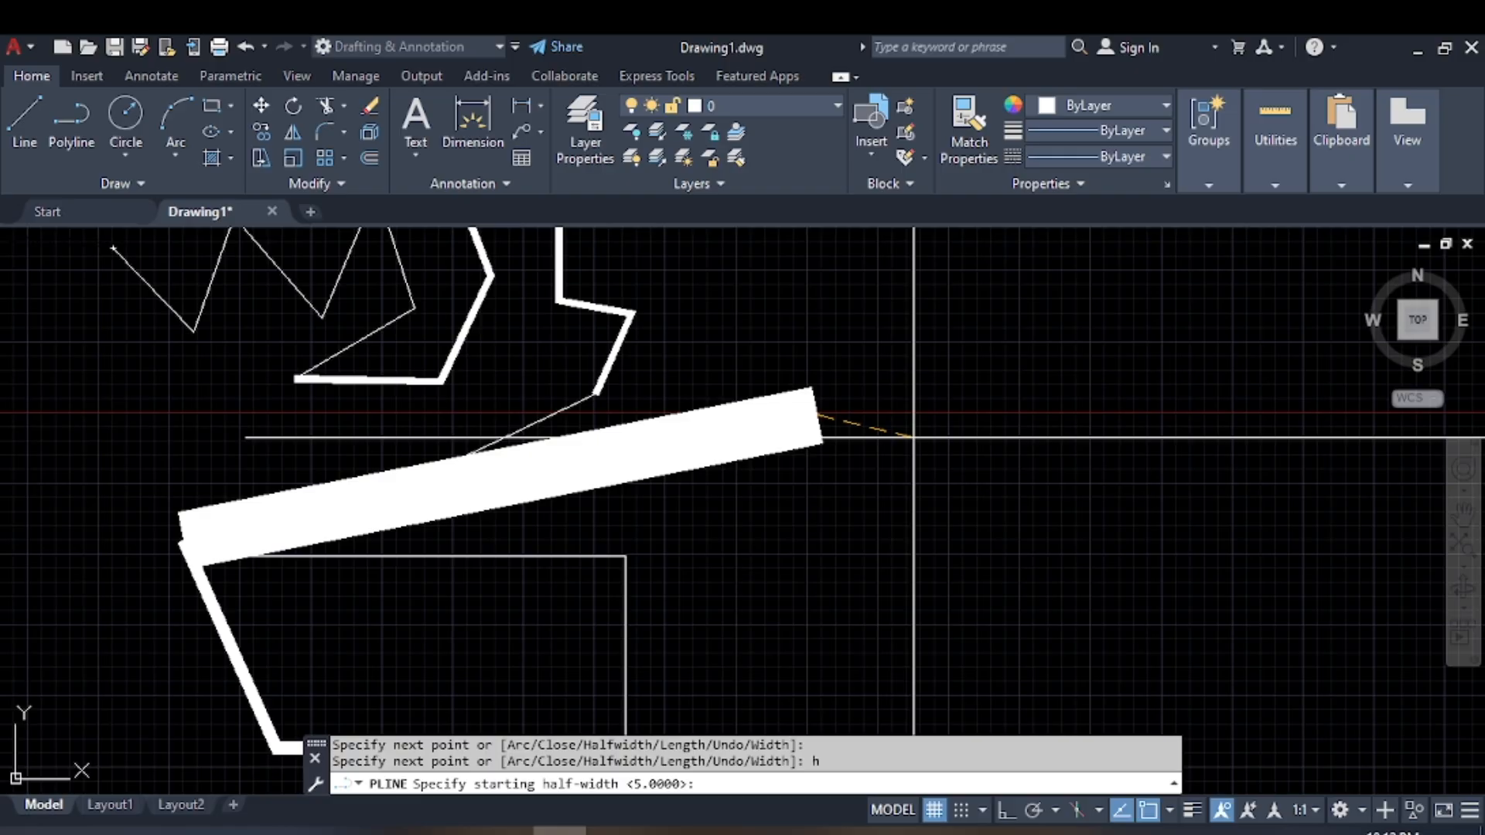
type("10")
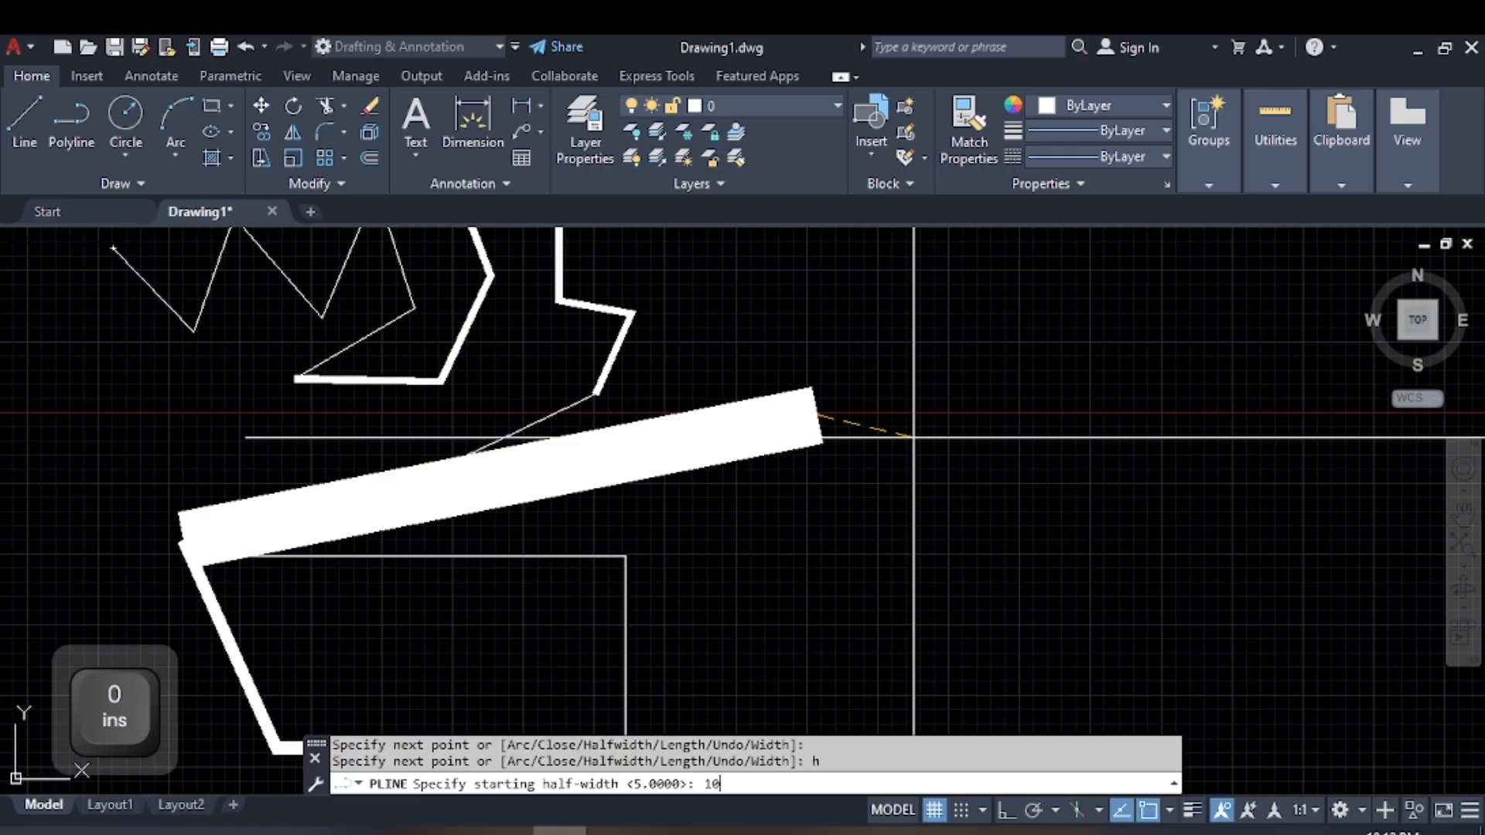
key("Return")
type("10")
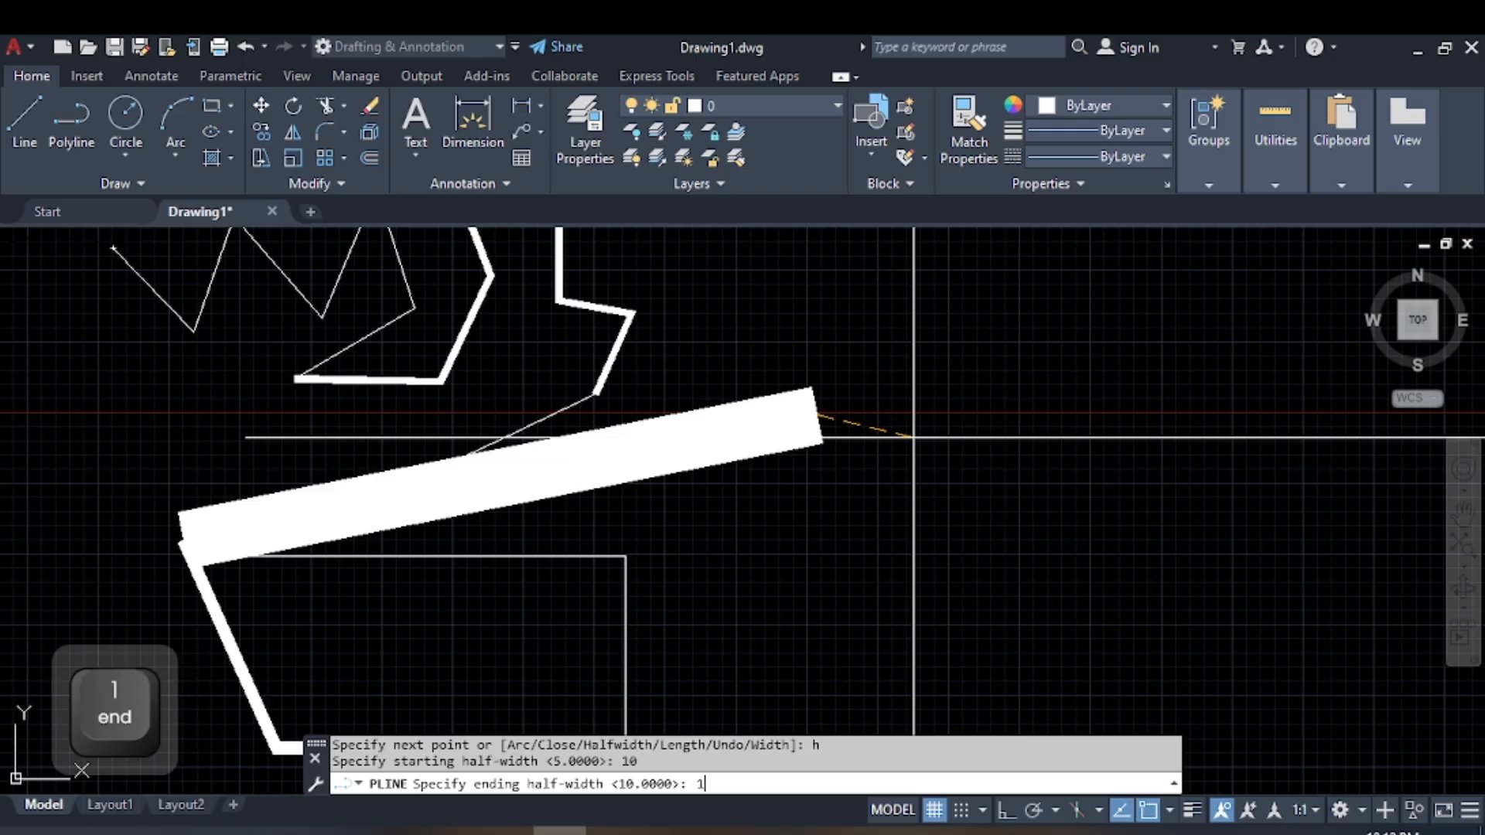
key("Return")
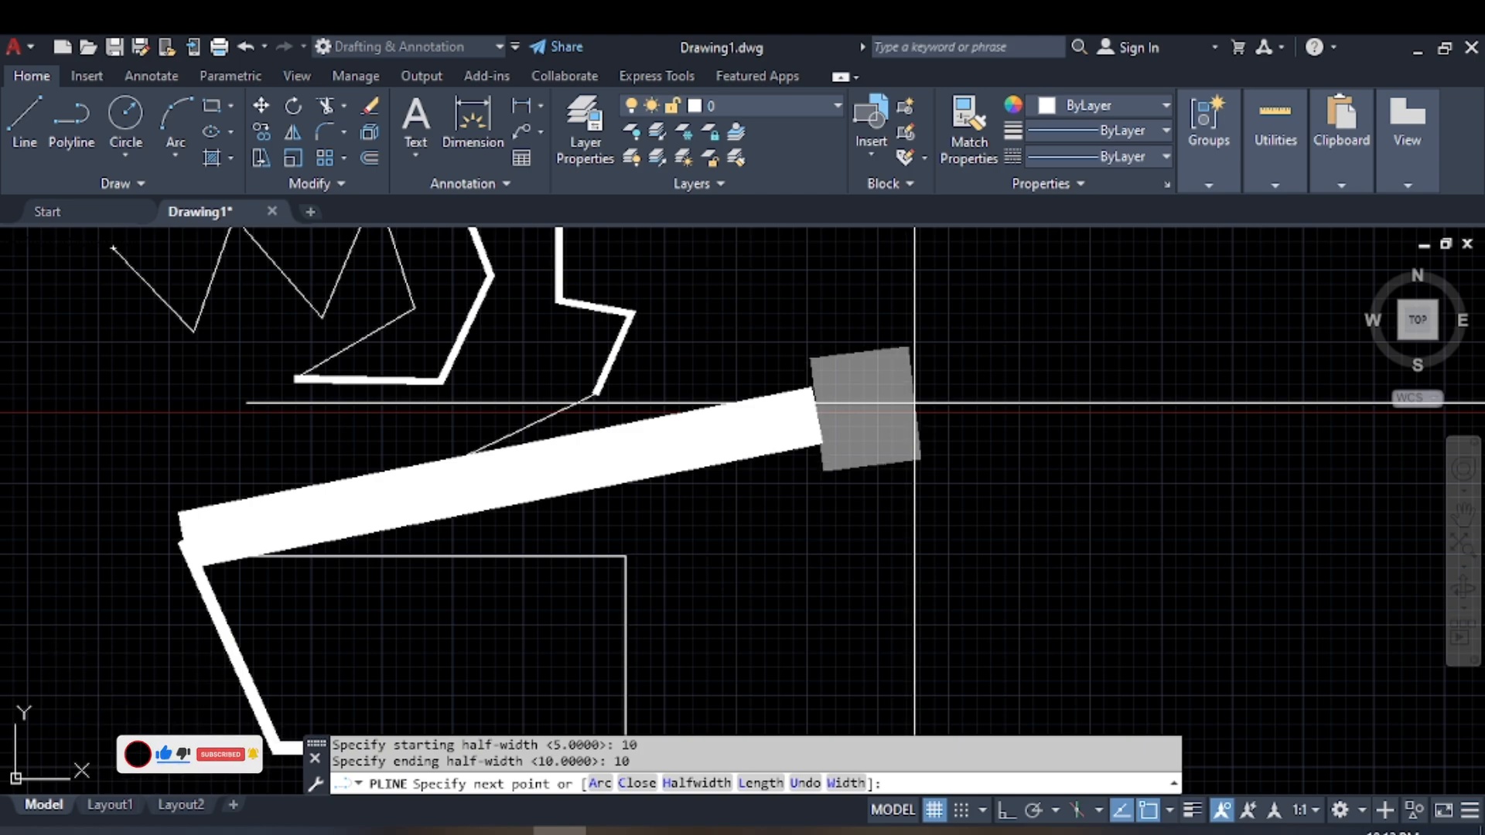
Draw a wider segment continuing up to the right from the wide segment's end, and finish the polyline.
left_click(1144, 345)
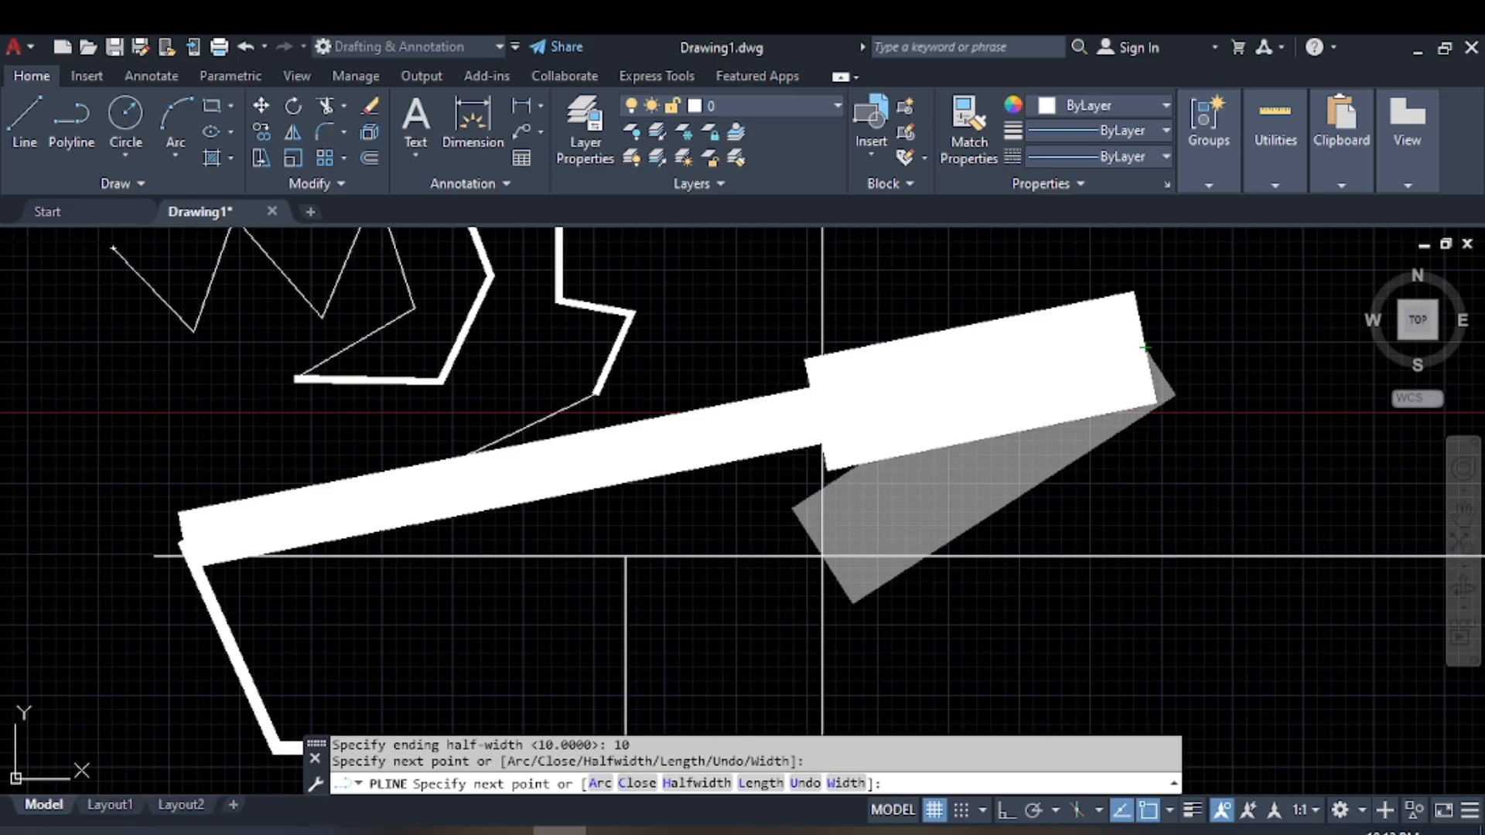
scroll(822, 555, "down", 2)
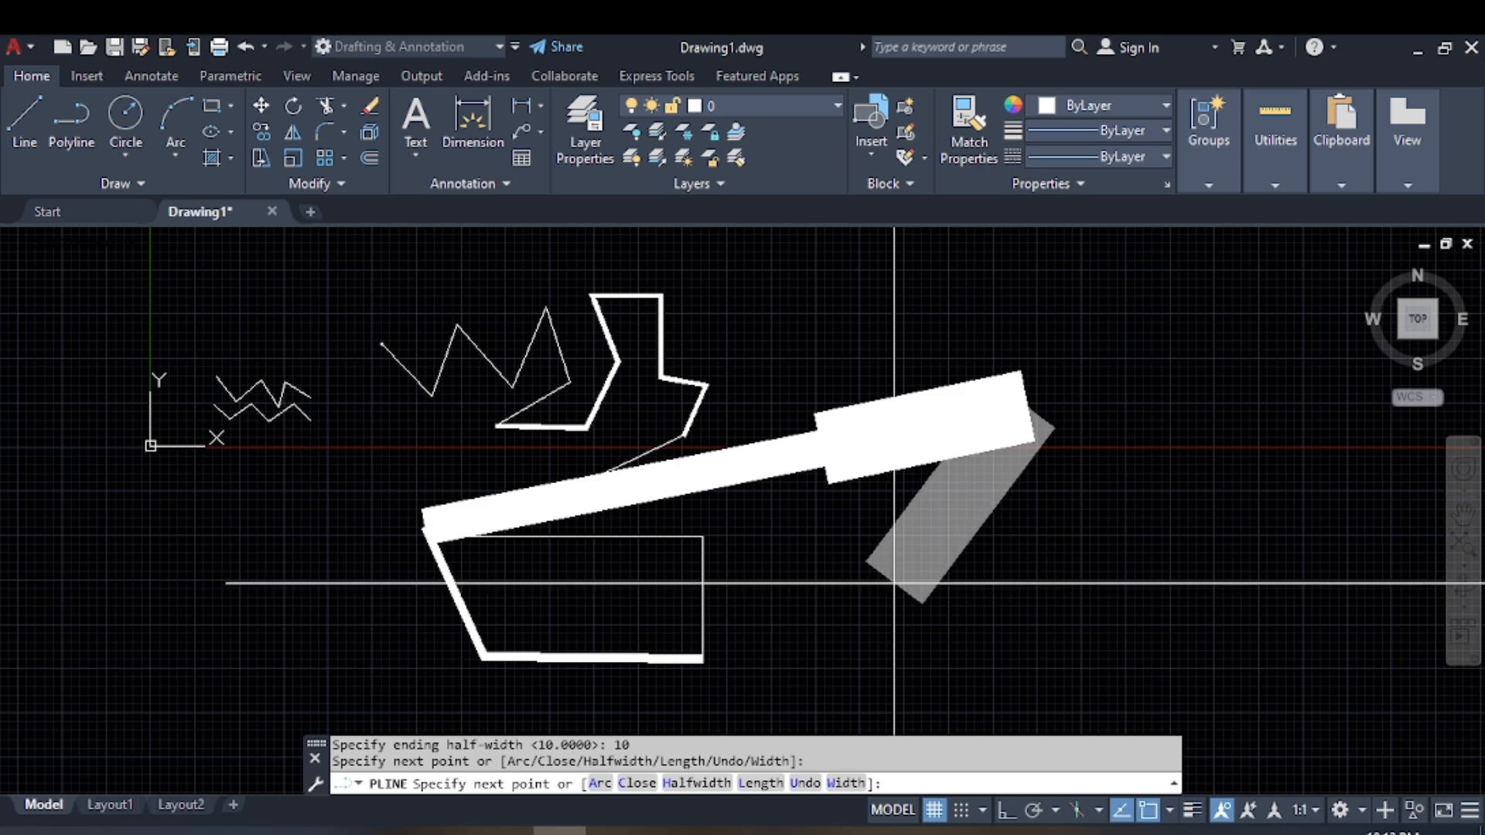
key("Escape")
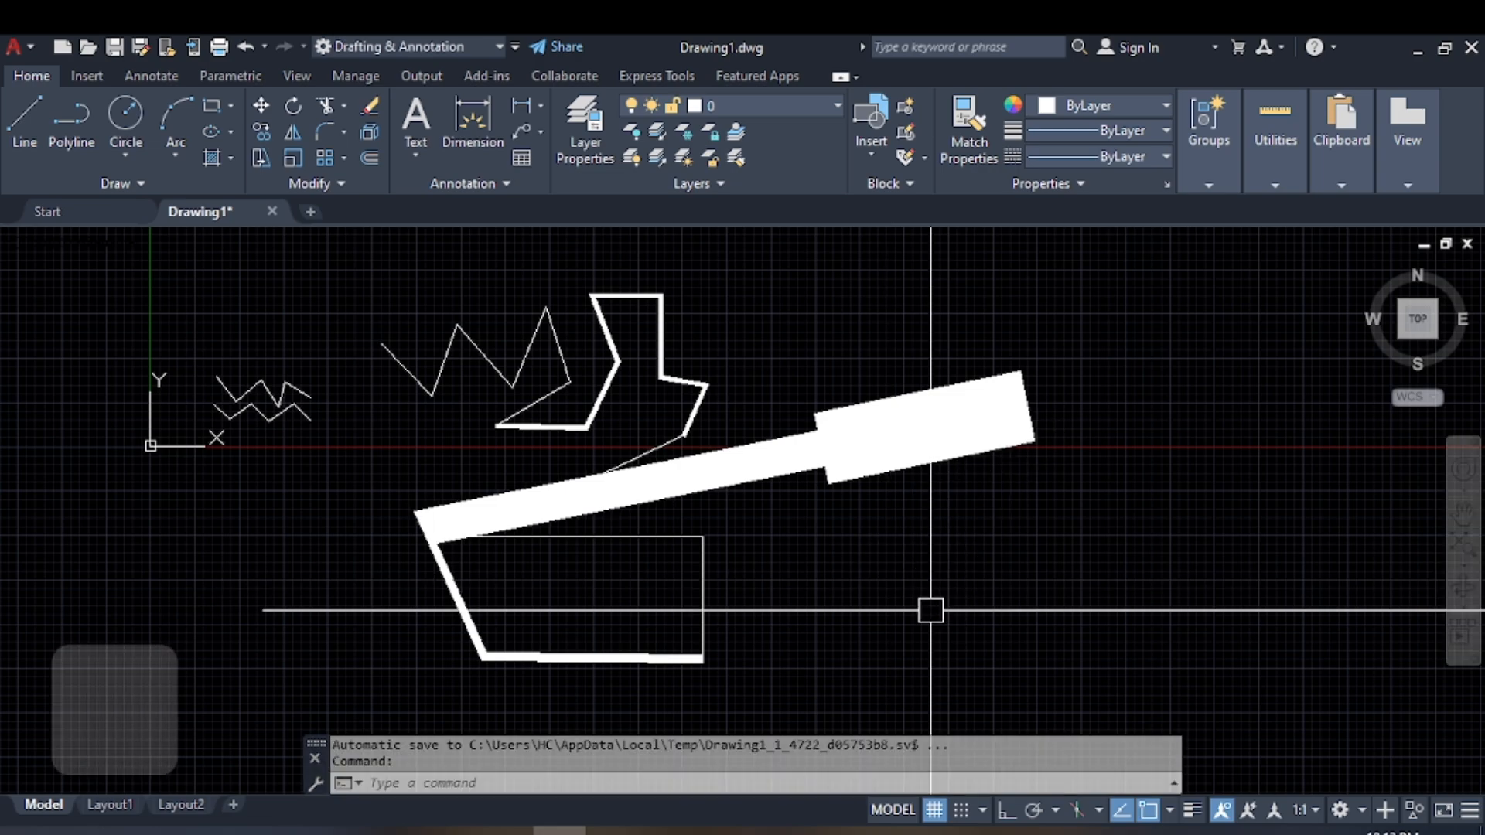
Select all the lines and polylines in the drawing and delete them.
scroll(824, 563, "down", 4)
middle_click_drag(824, 563, 818, 575)
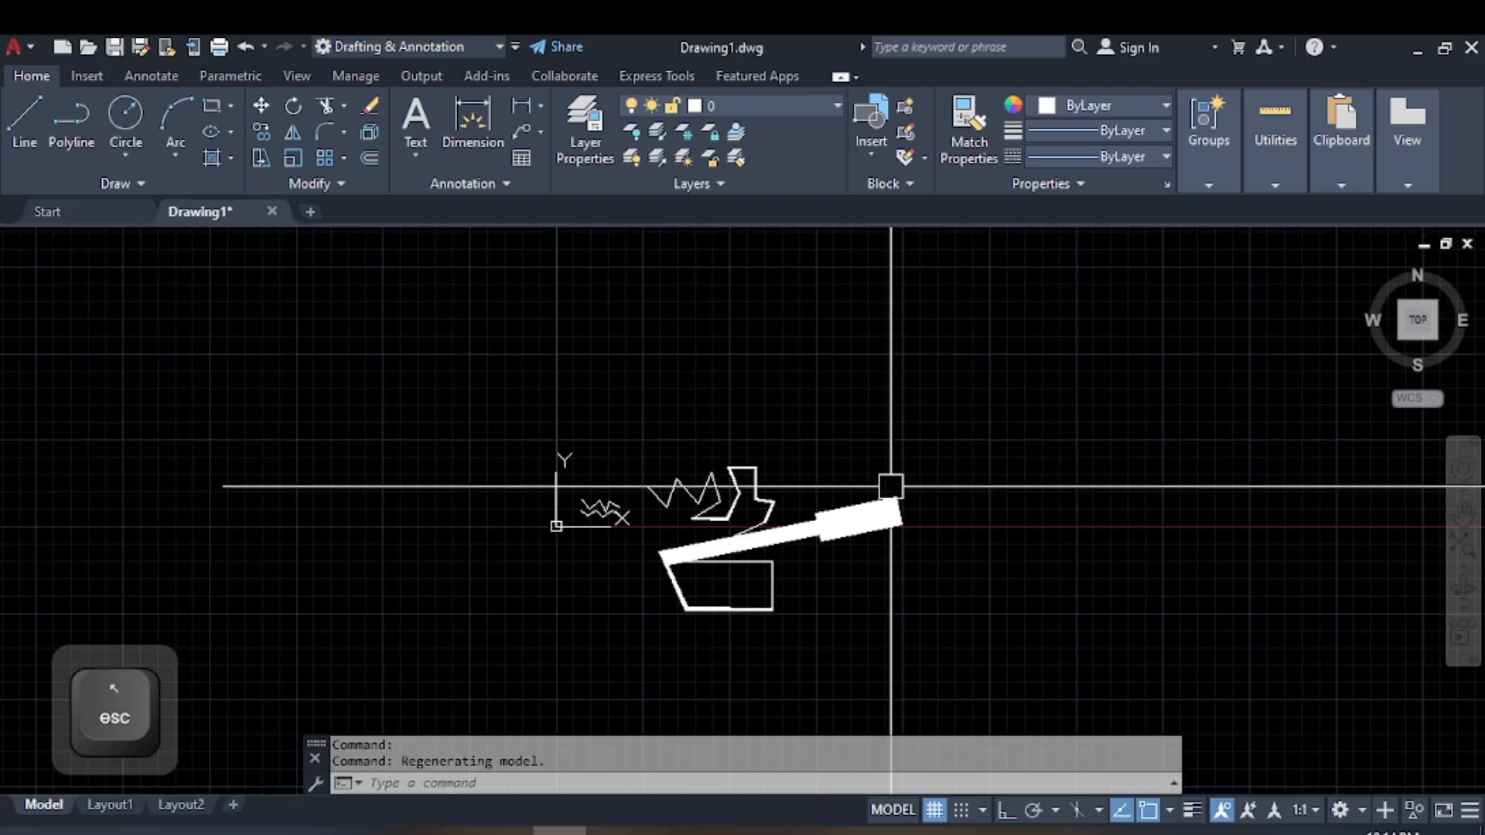
left_click(1041, 358)
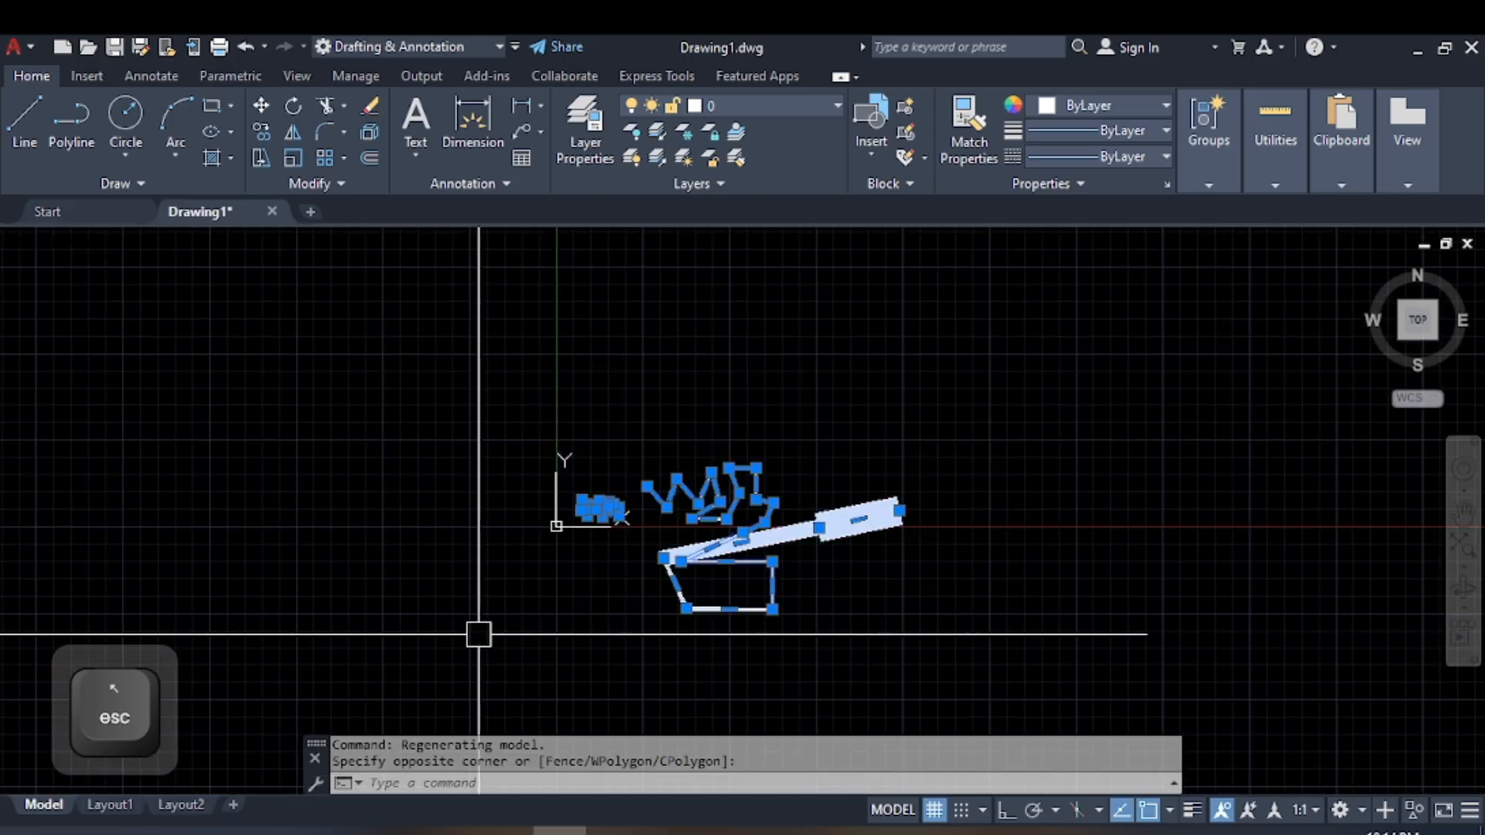
key("Delete")
scroll(739, 372, "up", 6)
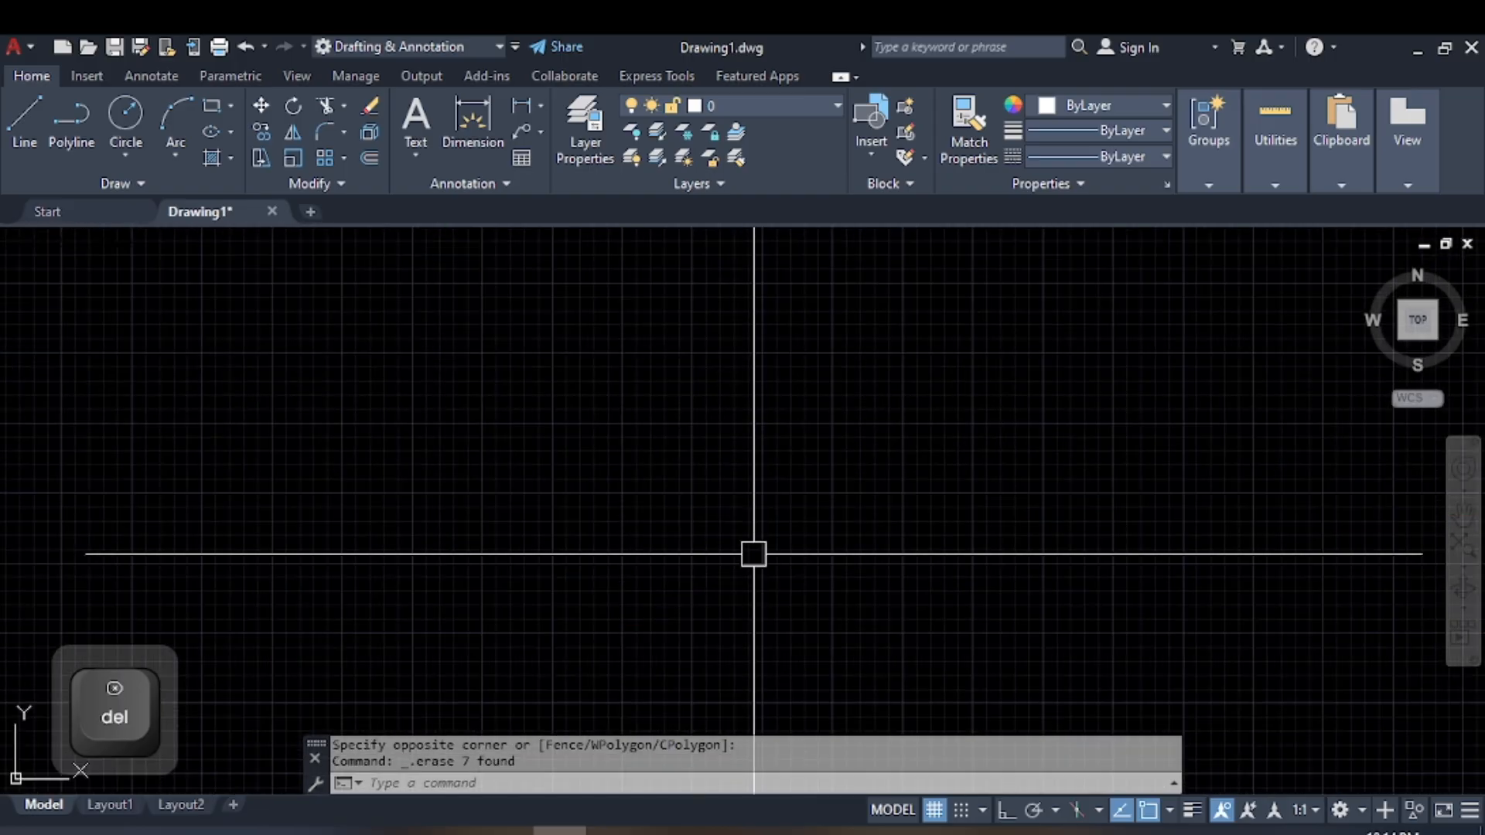
mouse_move(754, 553)
middle_mouse_down()
mouse_move(563, 424)
mouse_move(588, 447)
middle_mouse_up()
scroll(581, 448, "up", 4)
scroll(588, 447, "down", 2)
type("p")
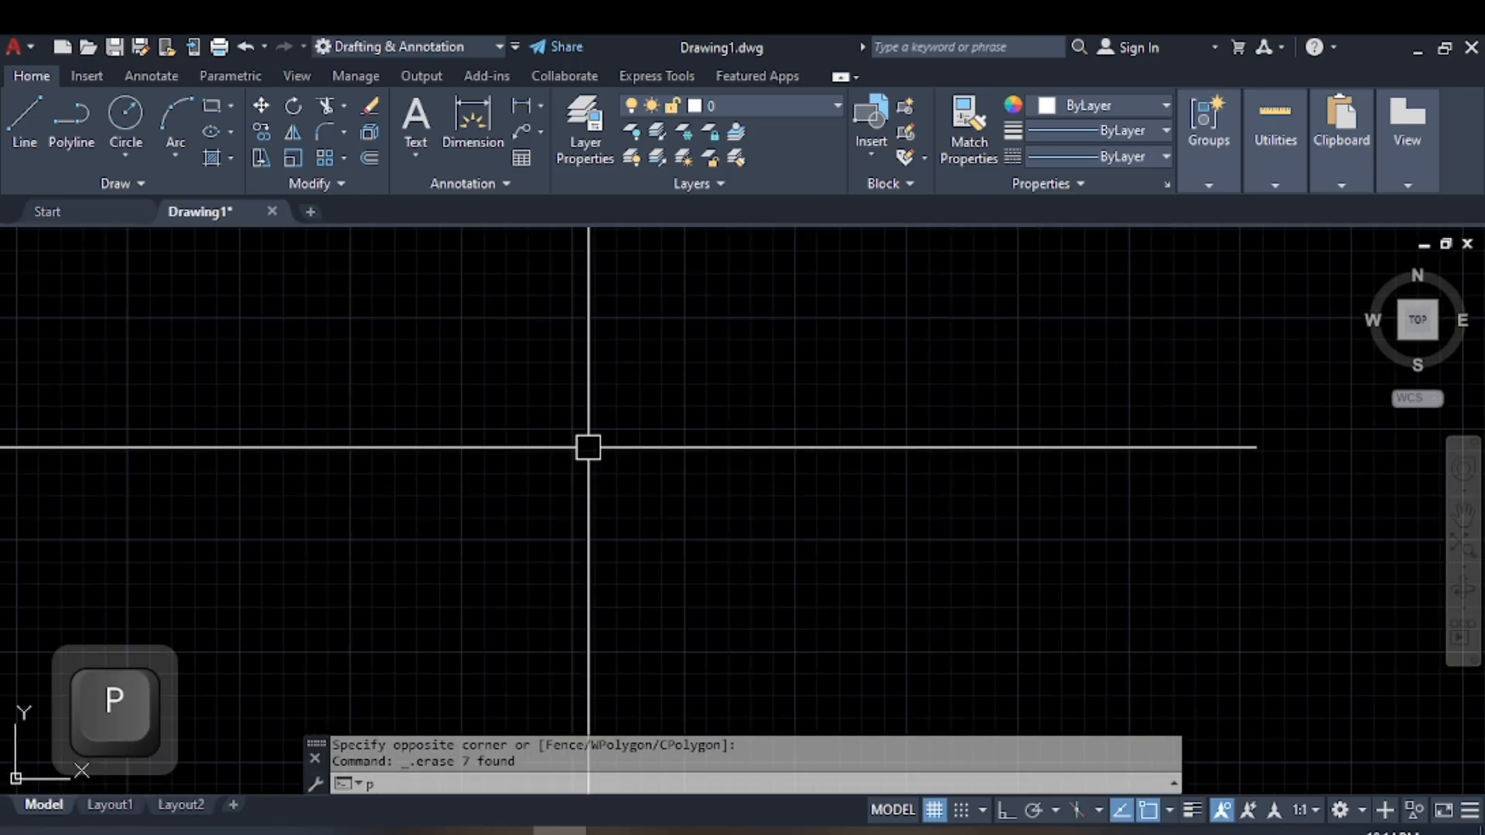
type("l")
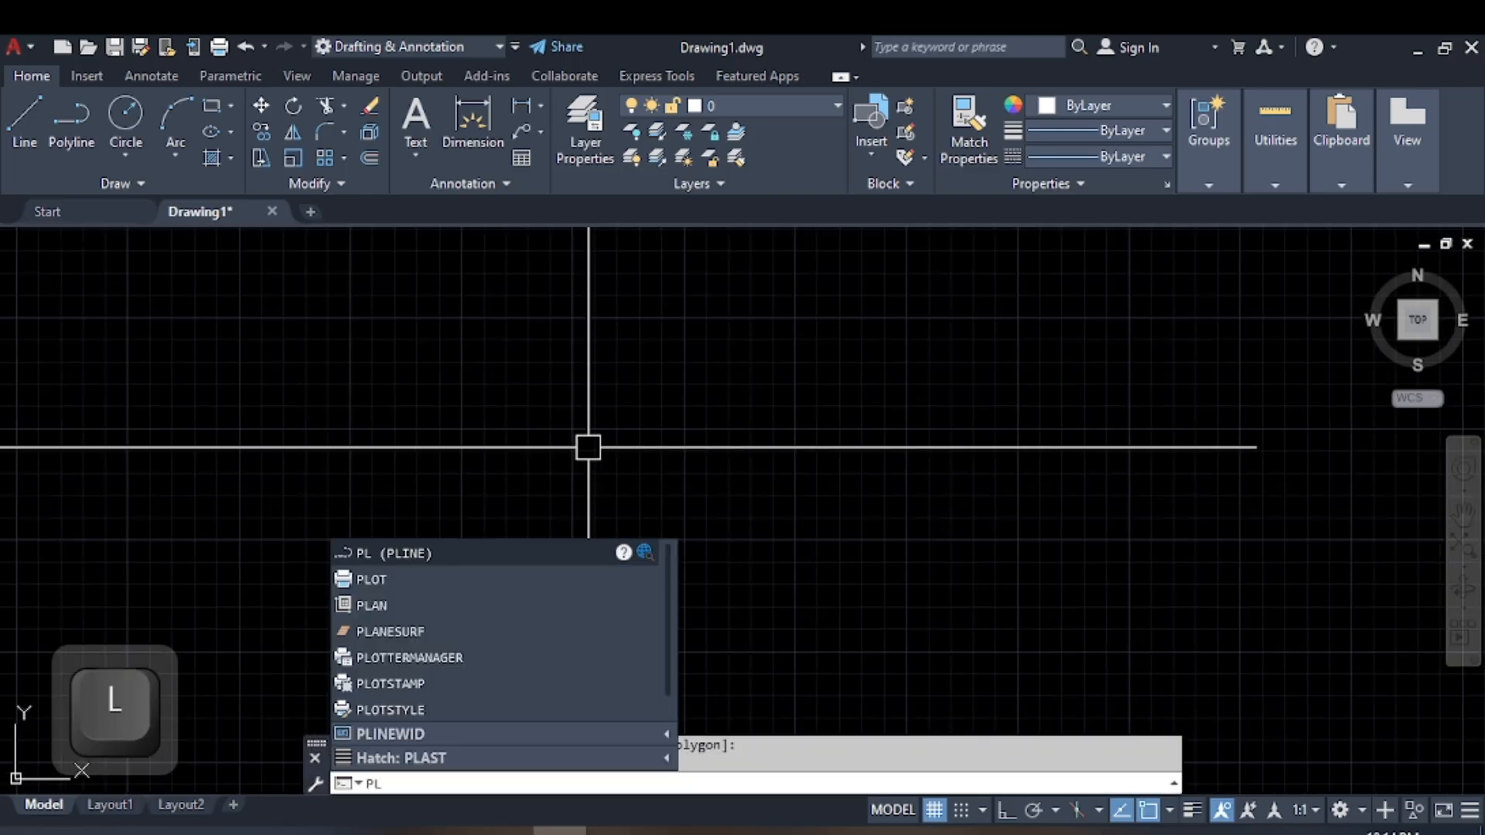
key("BackSpace")
key("BackSpace")
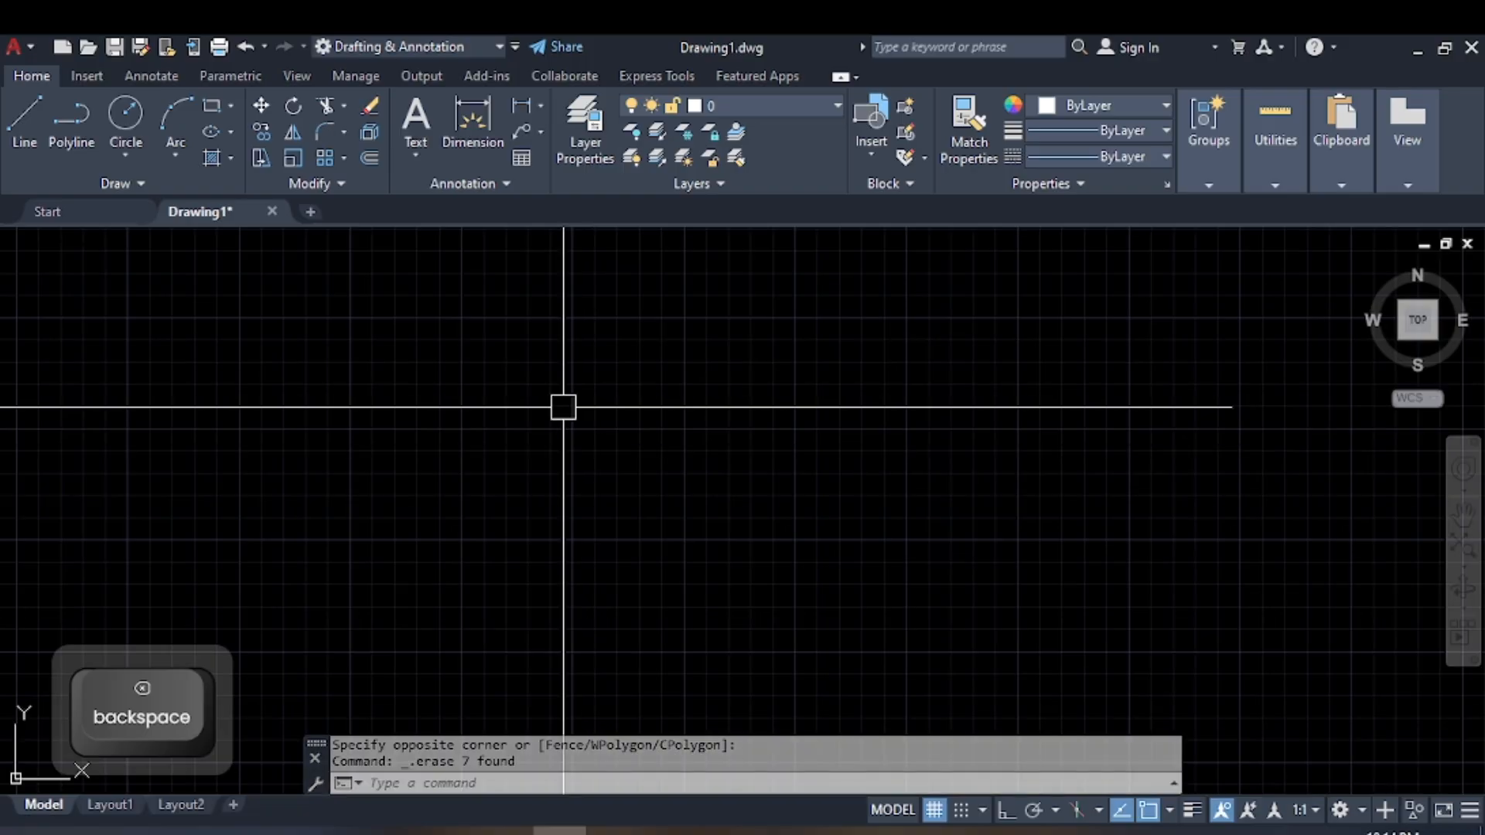
Start a new polyline with starting and ending half-width 0, and draw a short, nearly horizontal first segment to the right.
left_click(74, 129)
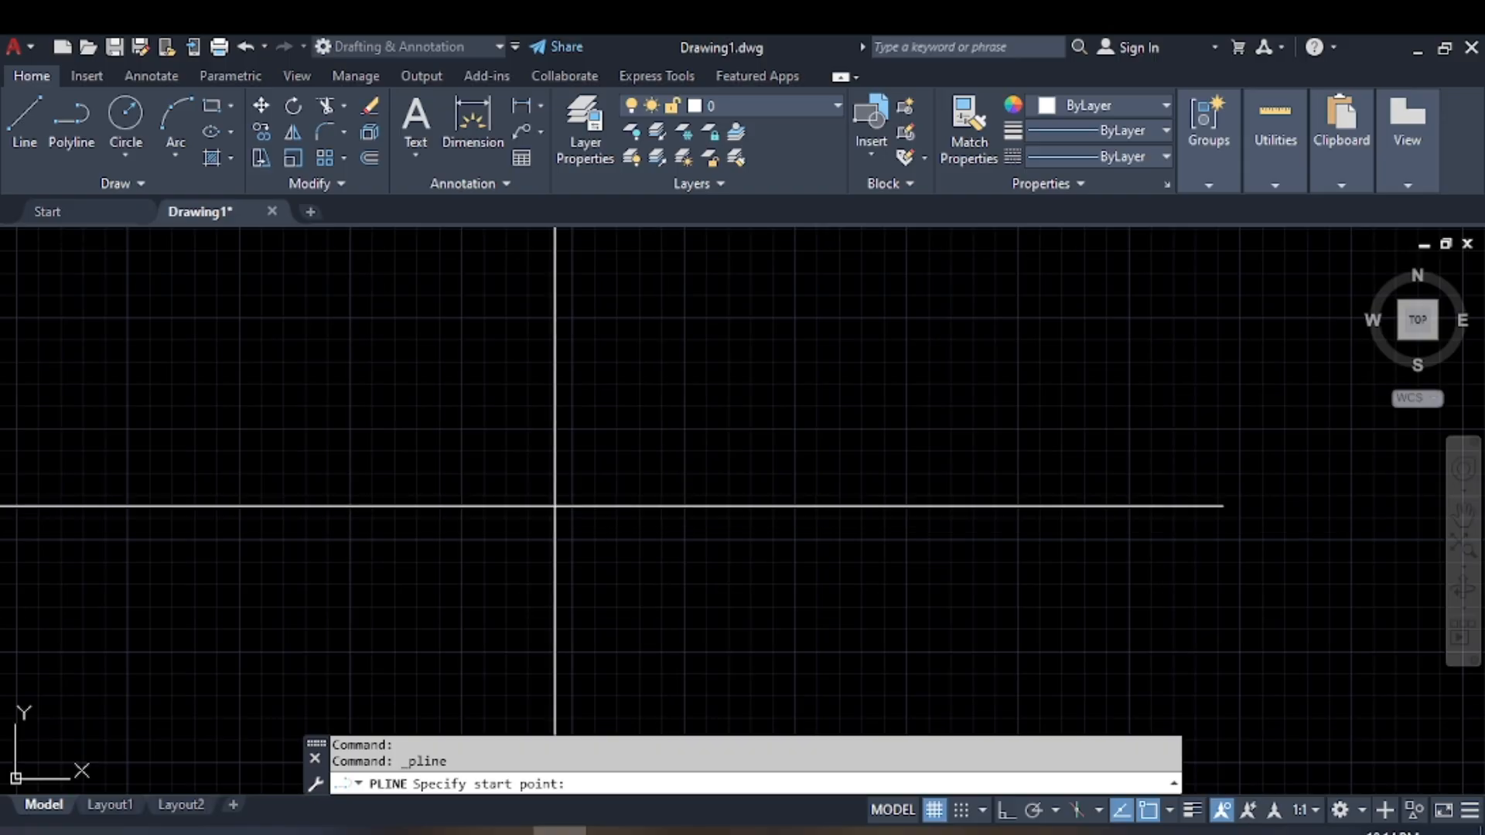
left_click(450, 353)
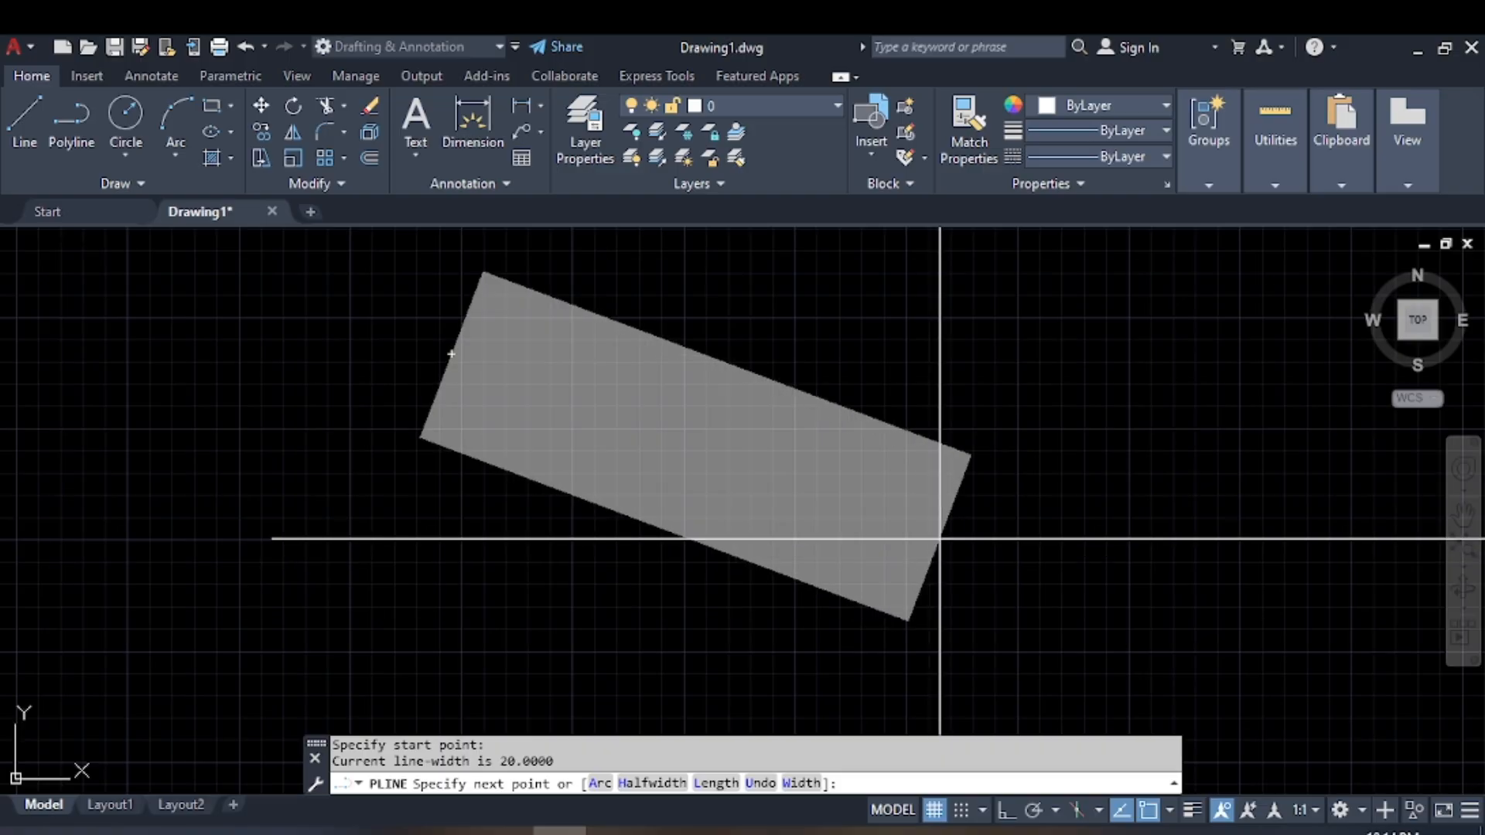
type("h")
key("space")
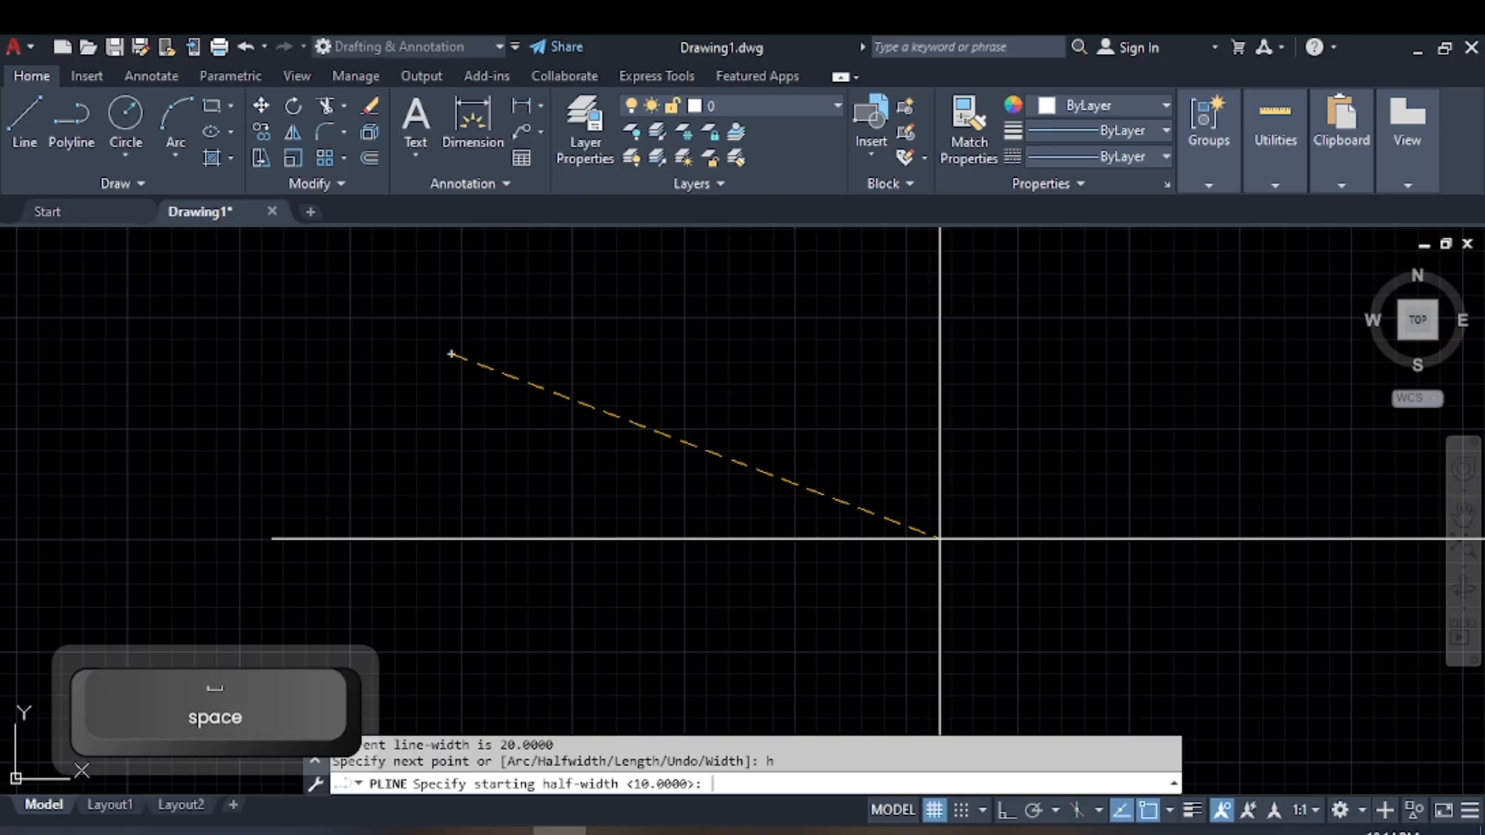
type("0")
key("Return")
type("0")
key("Return")
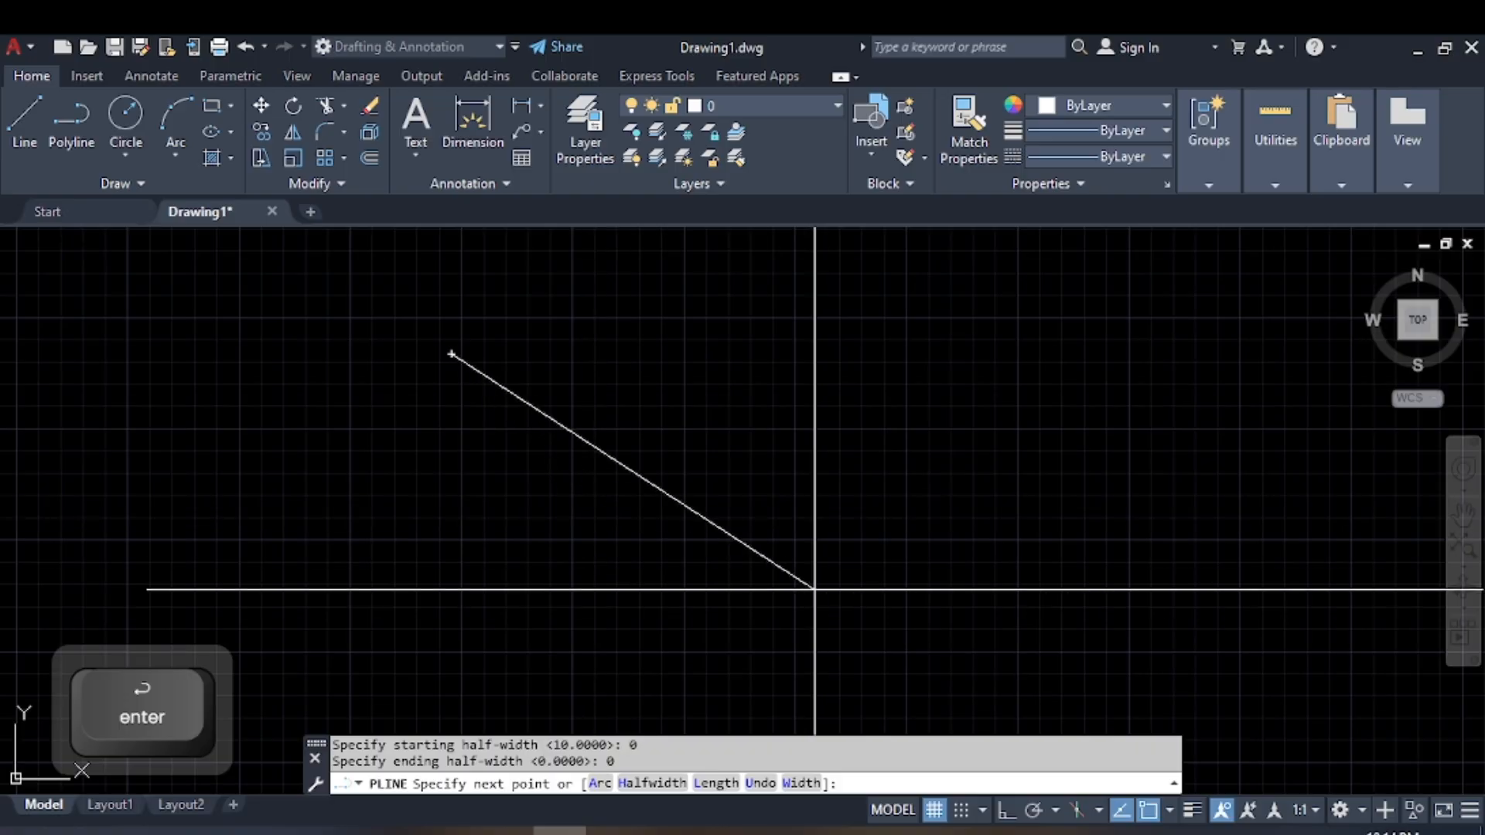
scroll(811, 590, "down", 1)
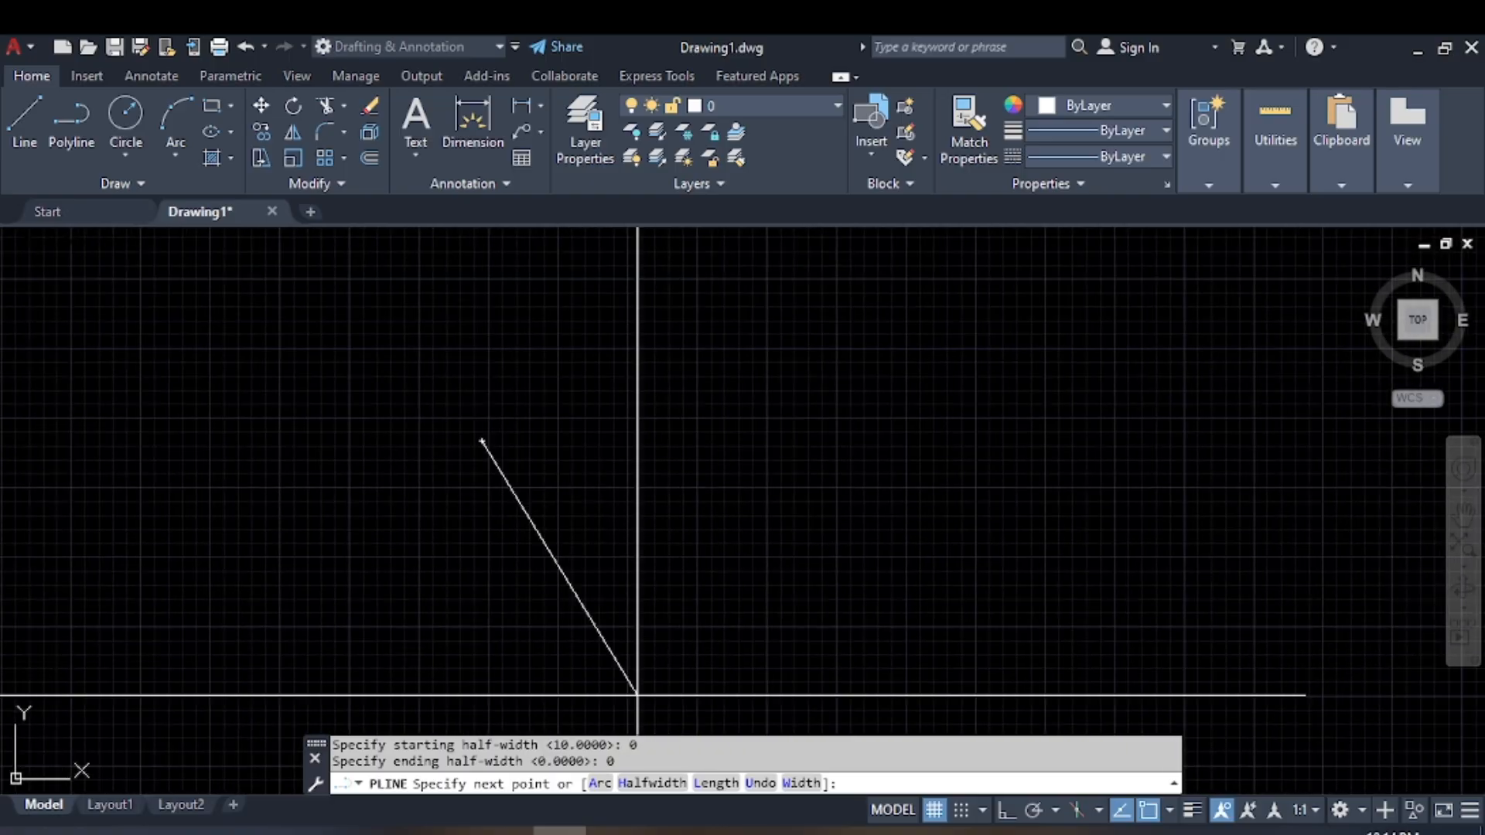
left_click(639, 445)
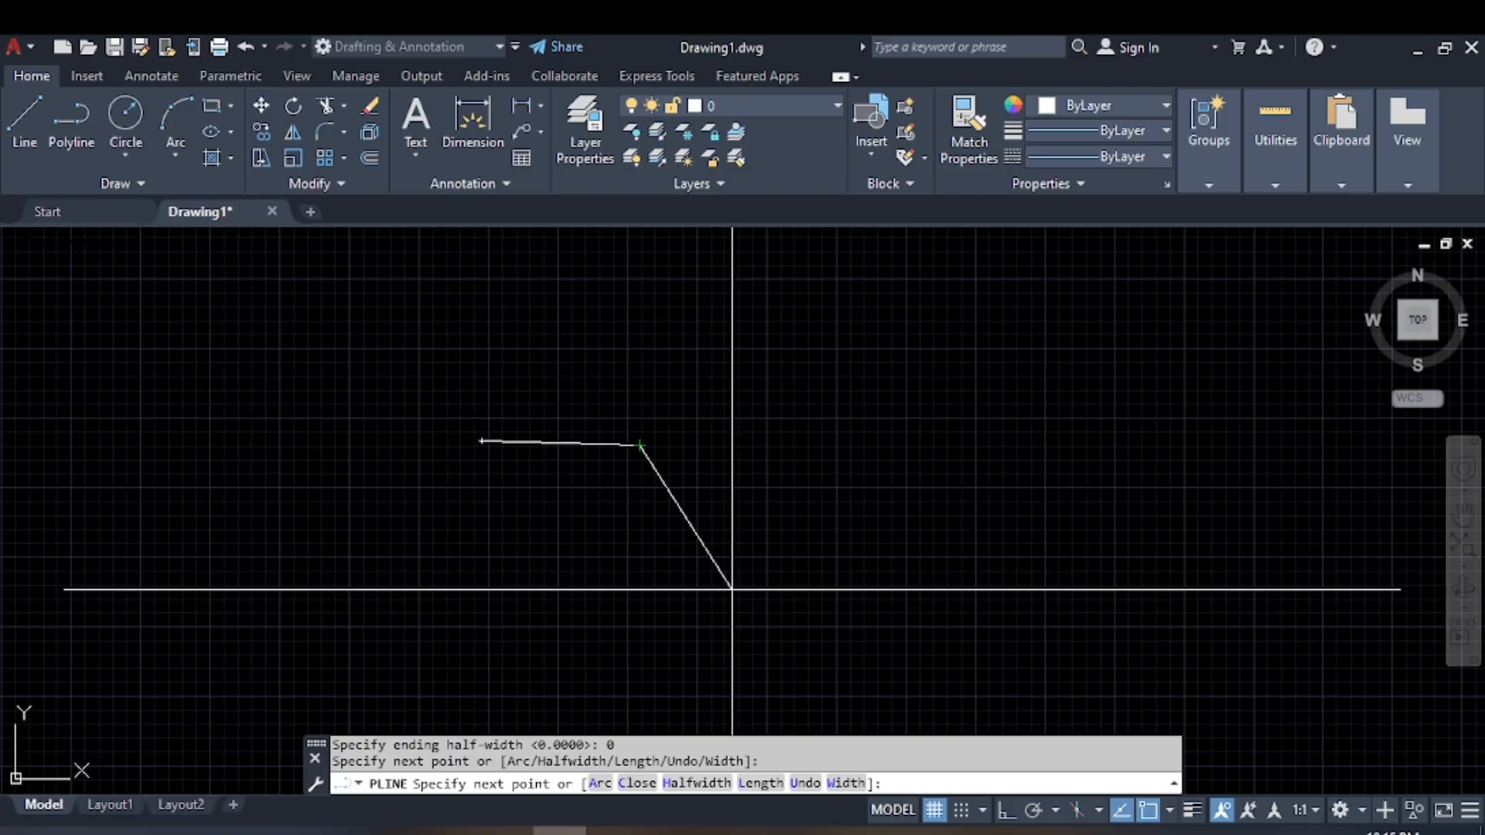
Continue the polyline downward from the first segment's end with an arc of 45° included angle, and finish the polyline.
type("a")
key("space")
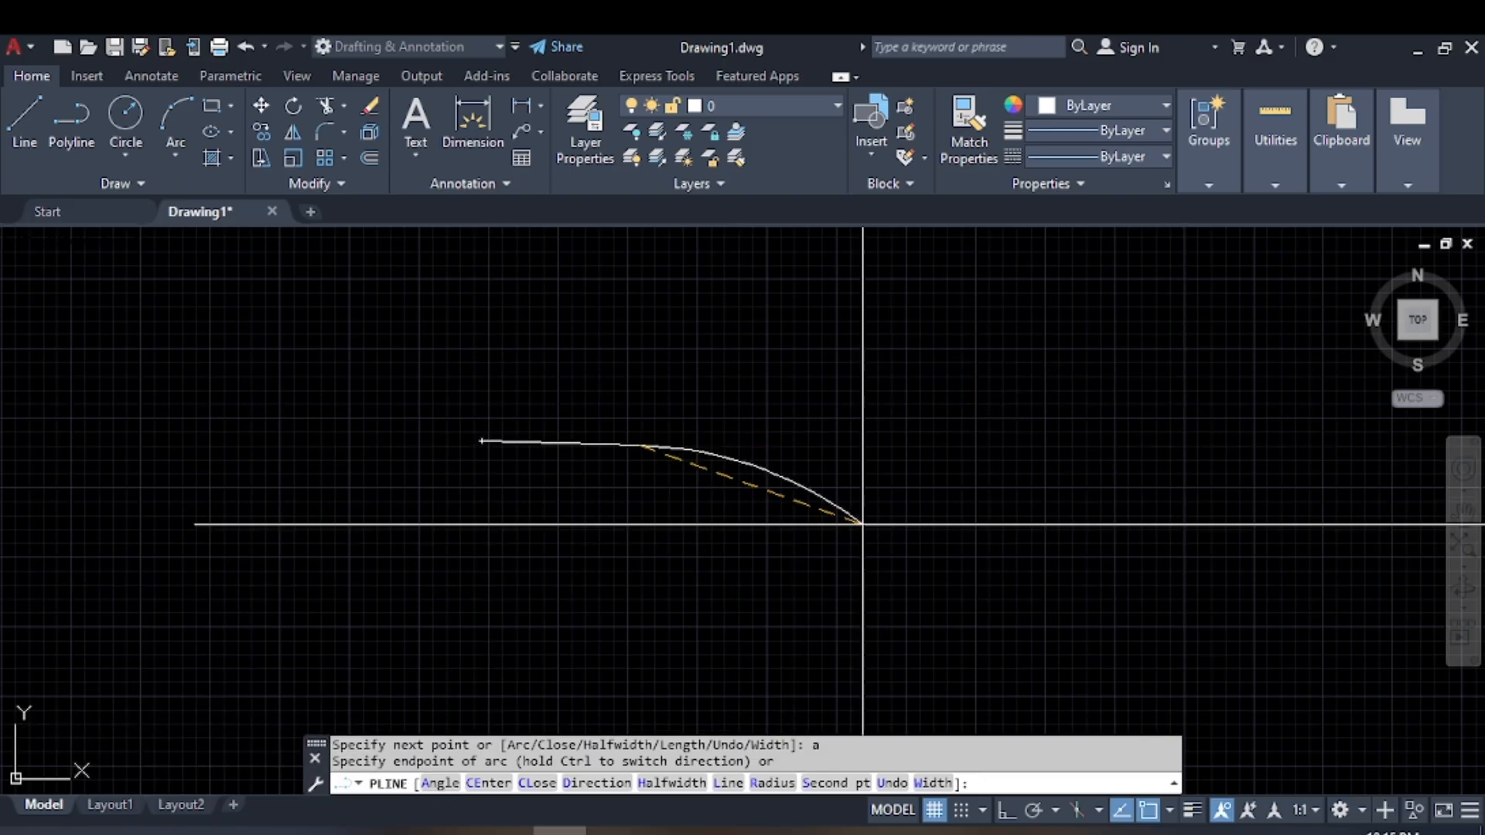
type("a")
key("space")
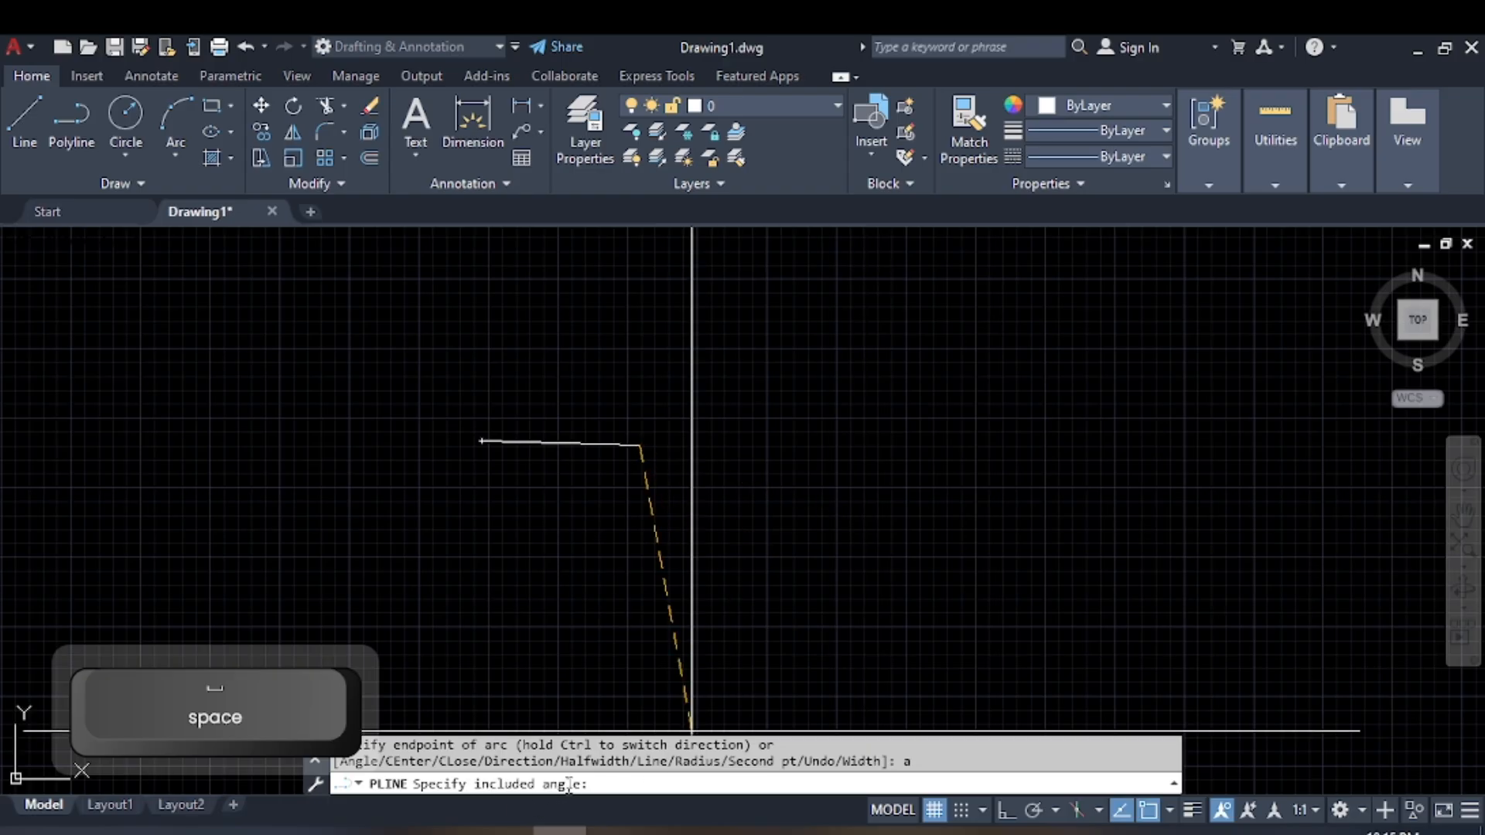
type("45")
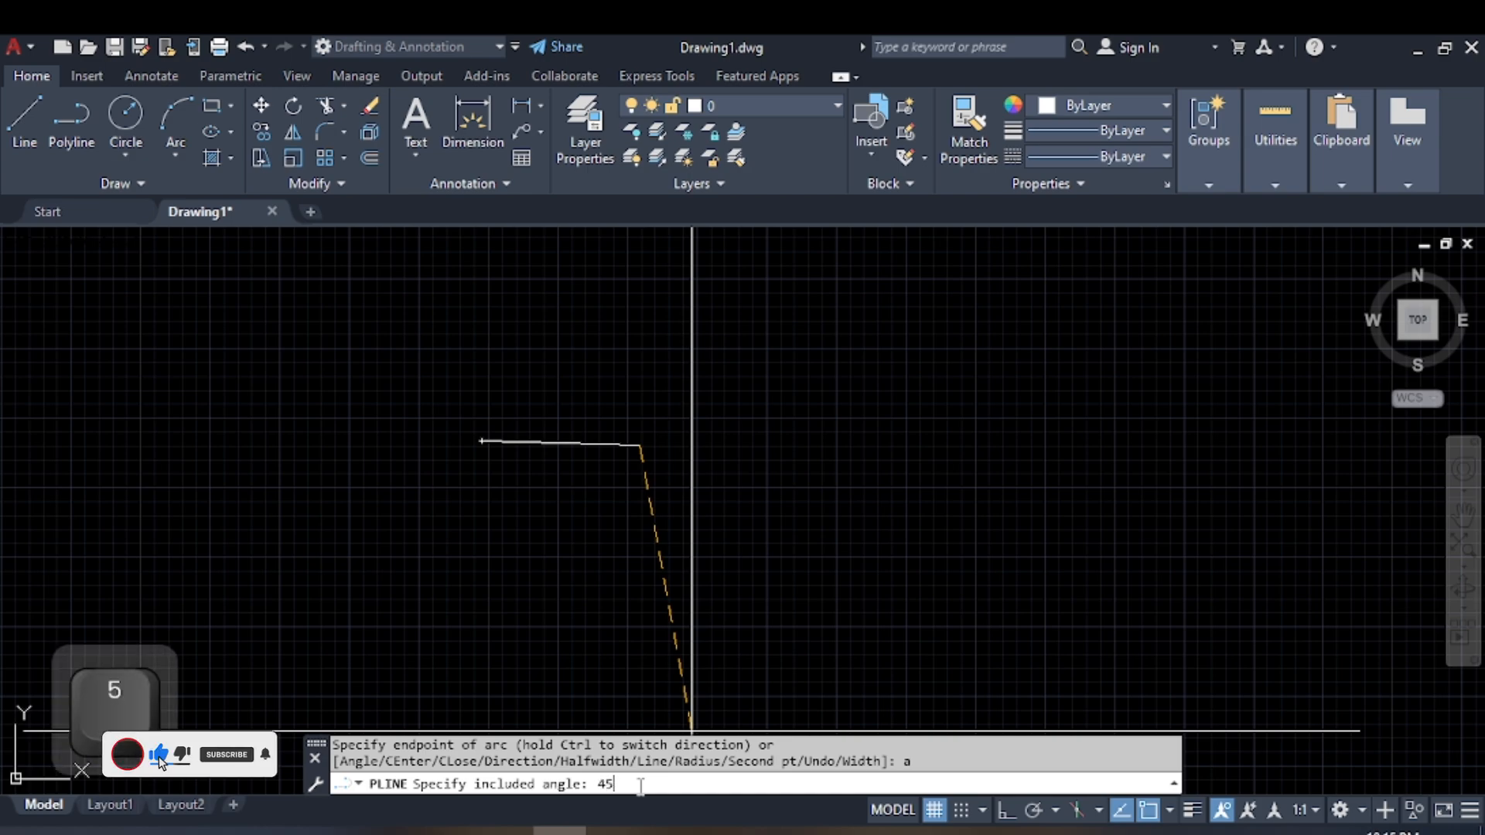
key("Return")
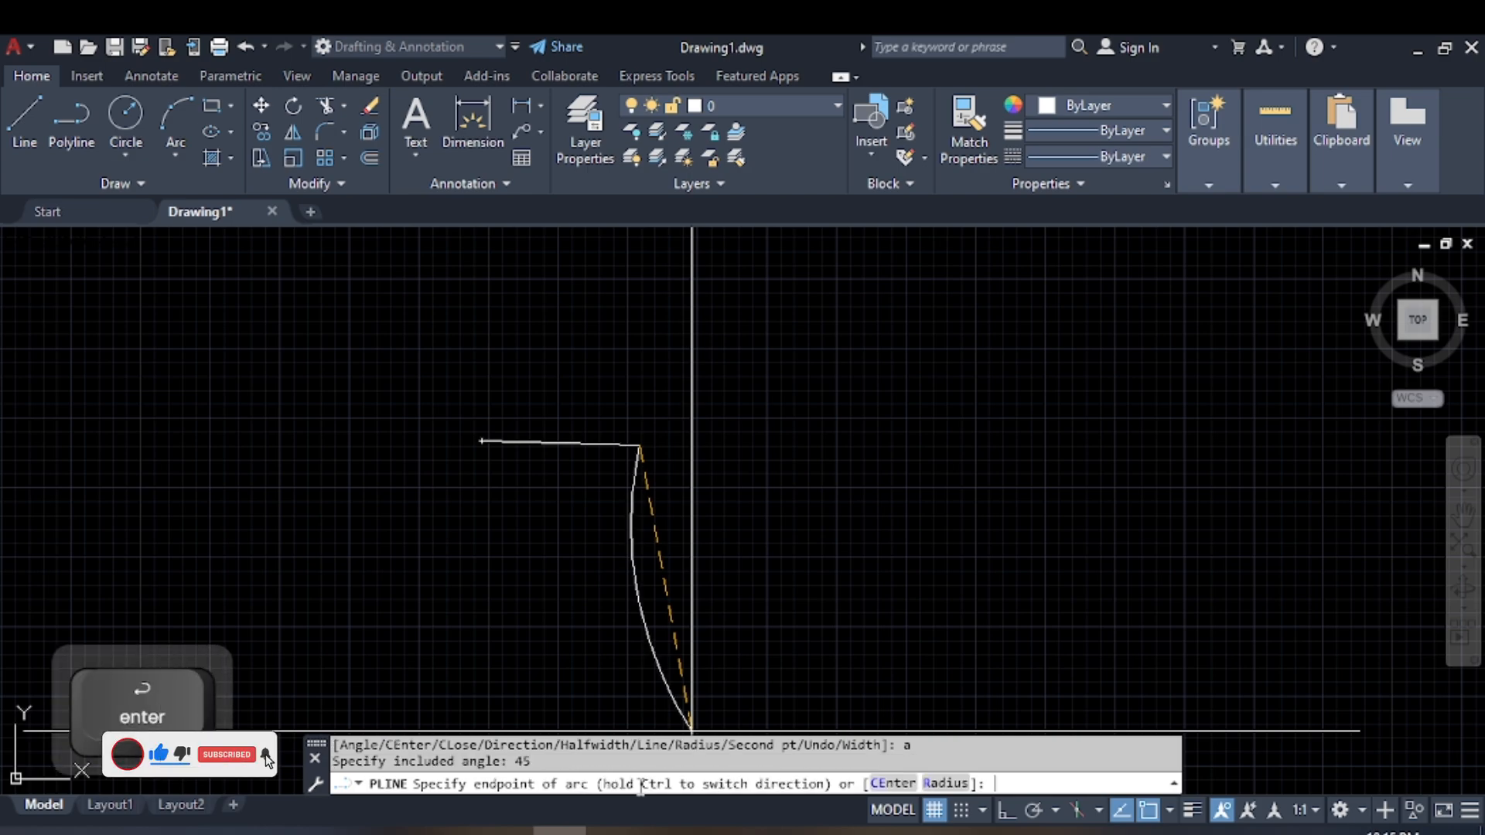
middle_click_drag(688, 619, 580, 504)
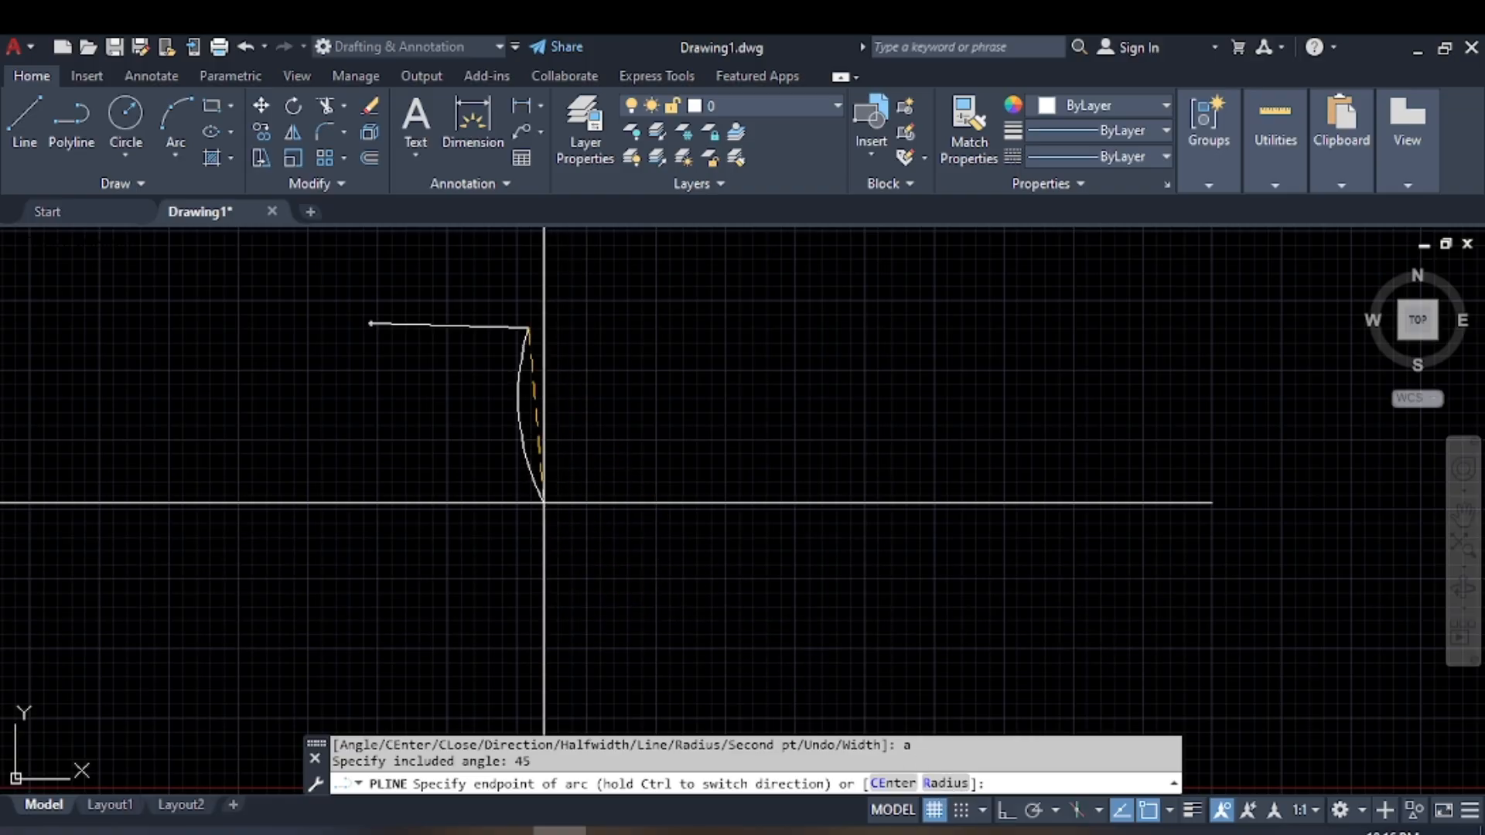
left_click(544, 501)
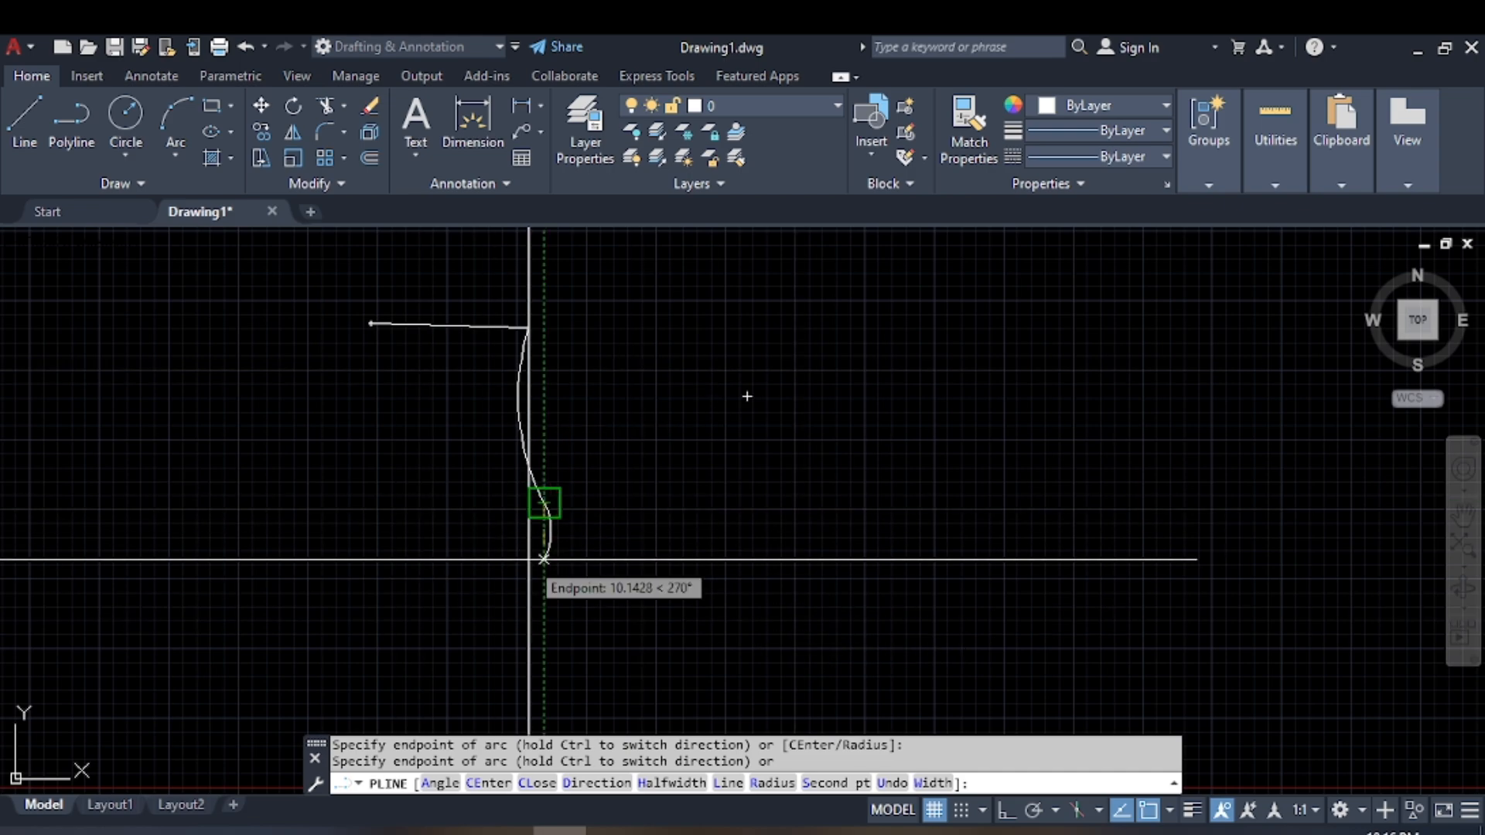
key("Escape")
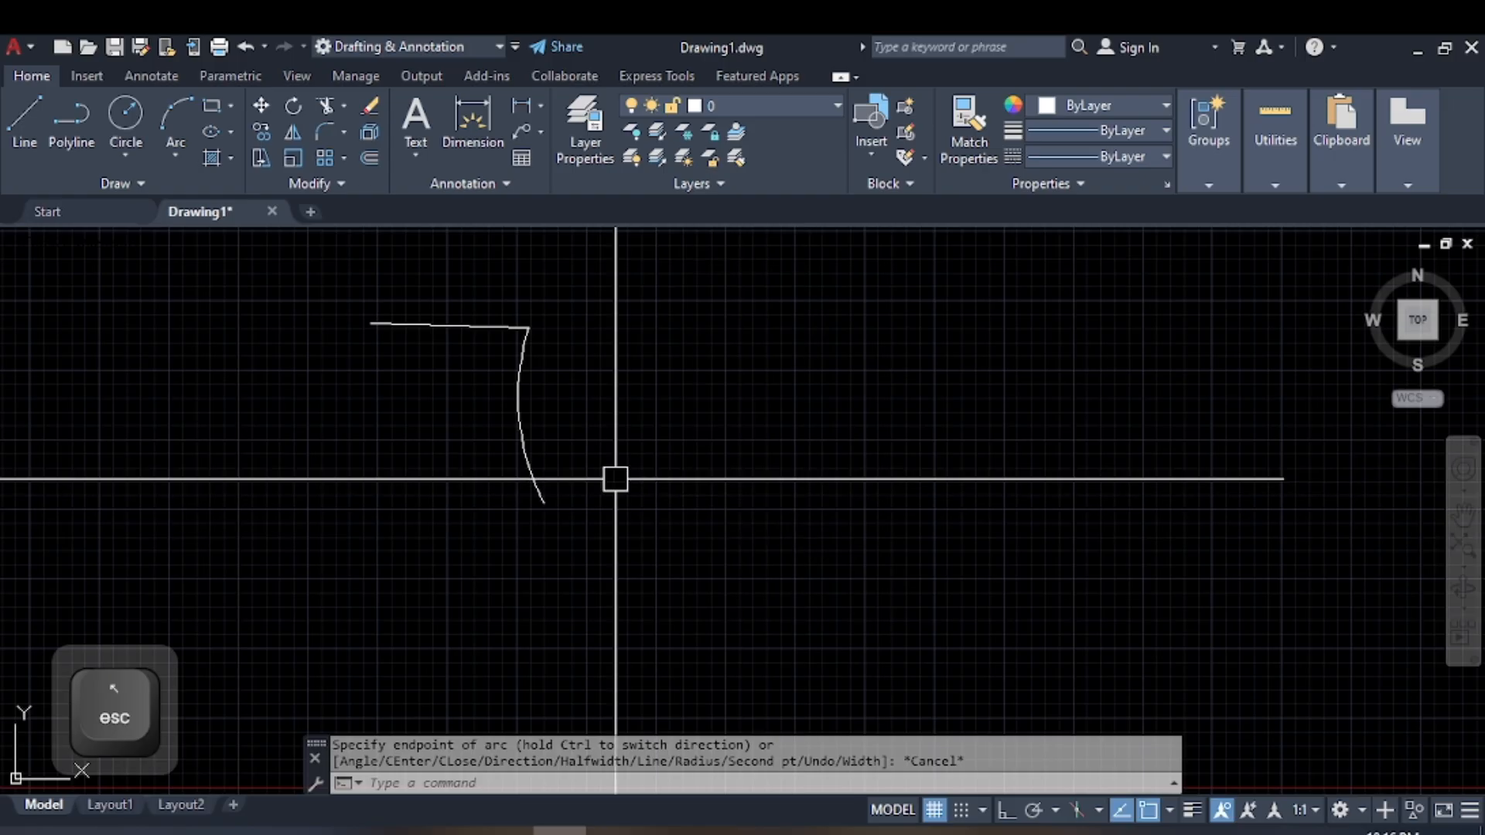
left_click(537, 489)
key("Escape")
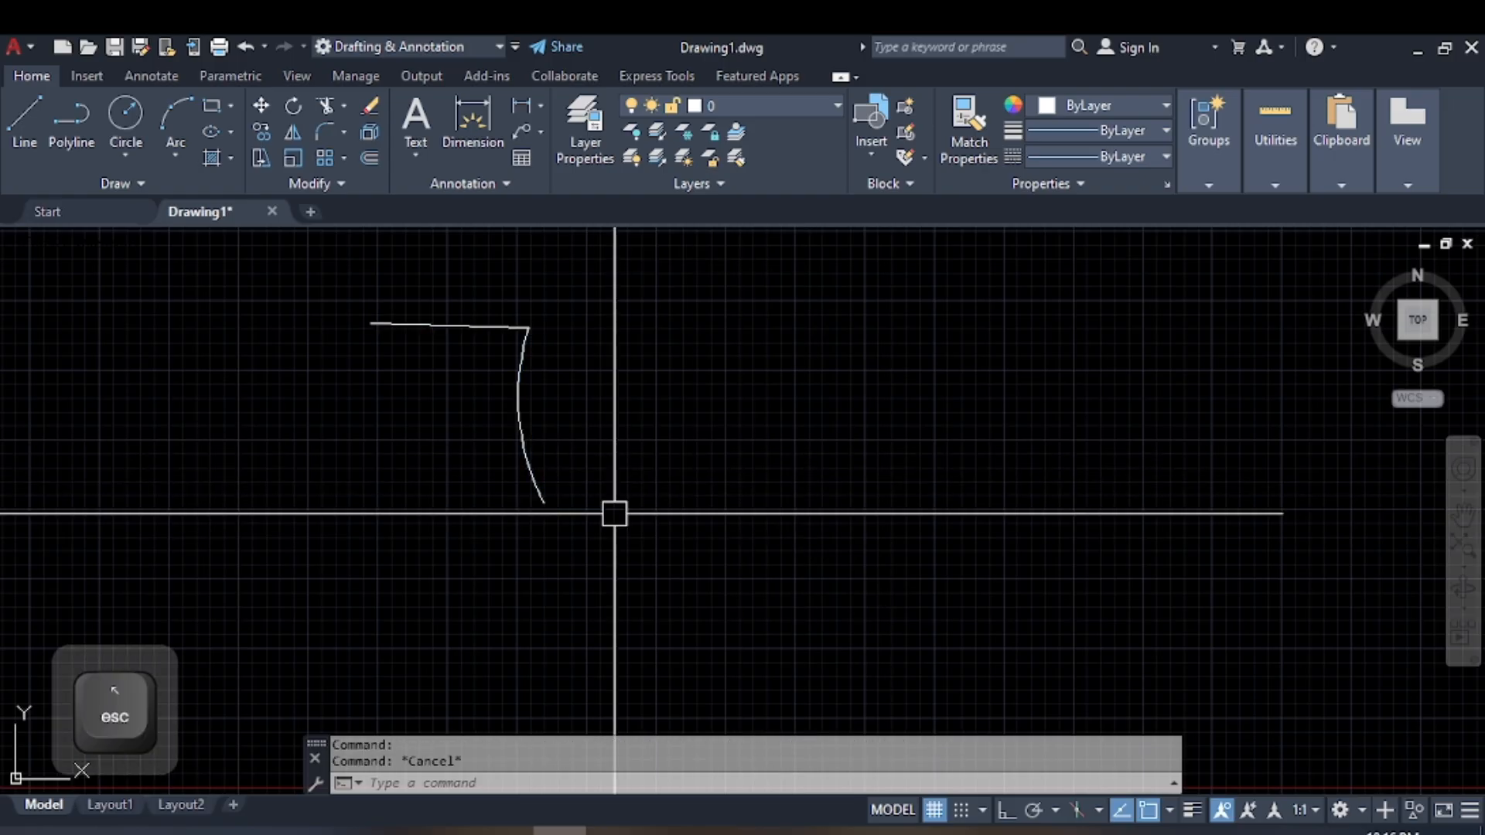
Draw two connected lines from the arc's lower end to a point on its right and back to the arc's upper end.
type("l")
key("space")
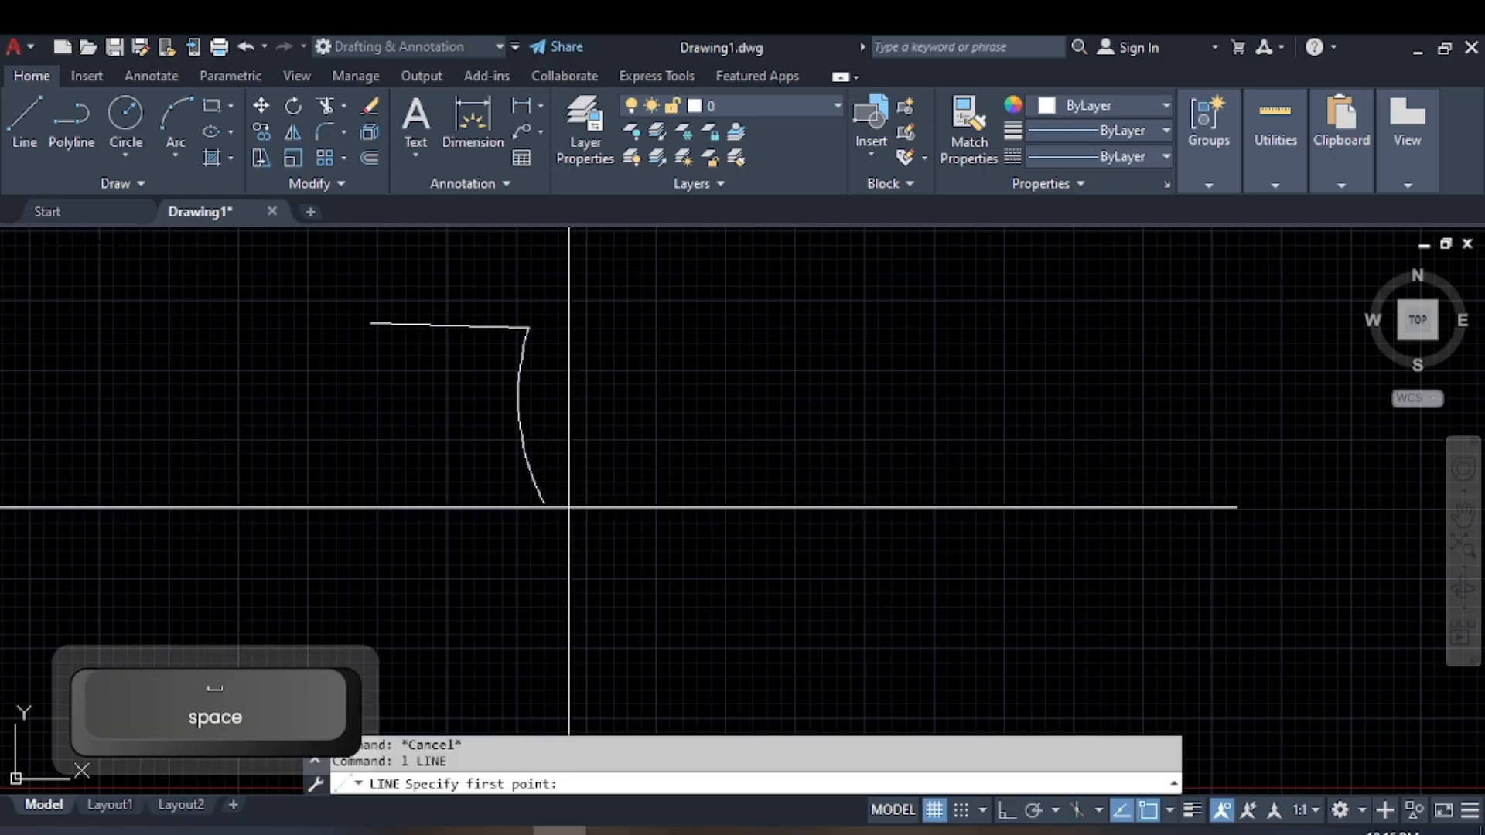
left_click(544, 502)
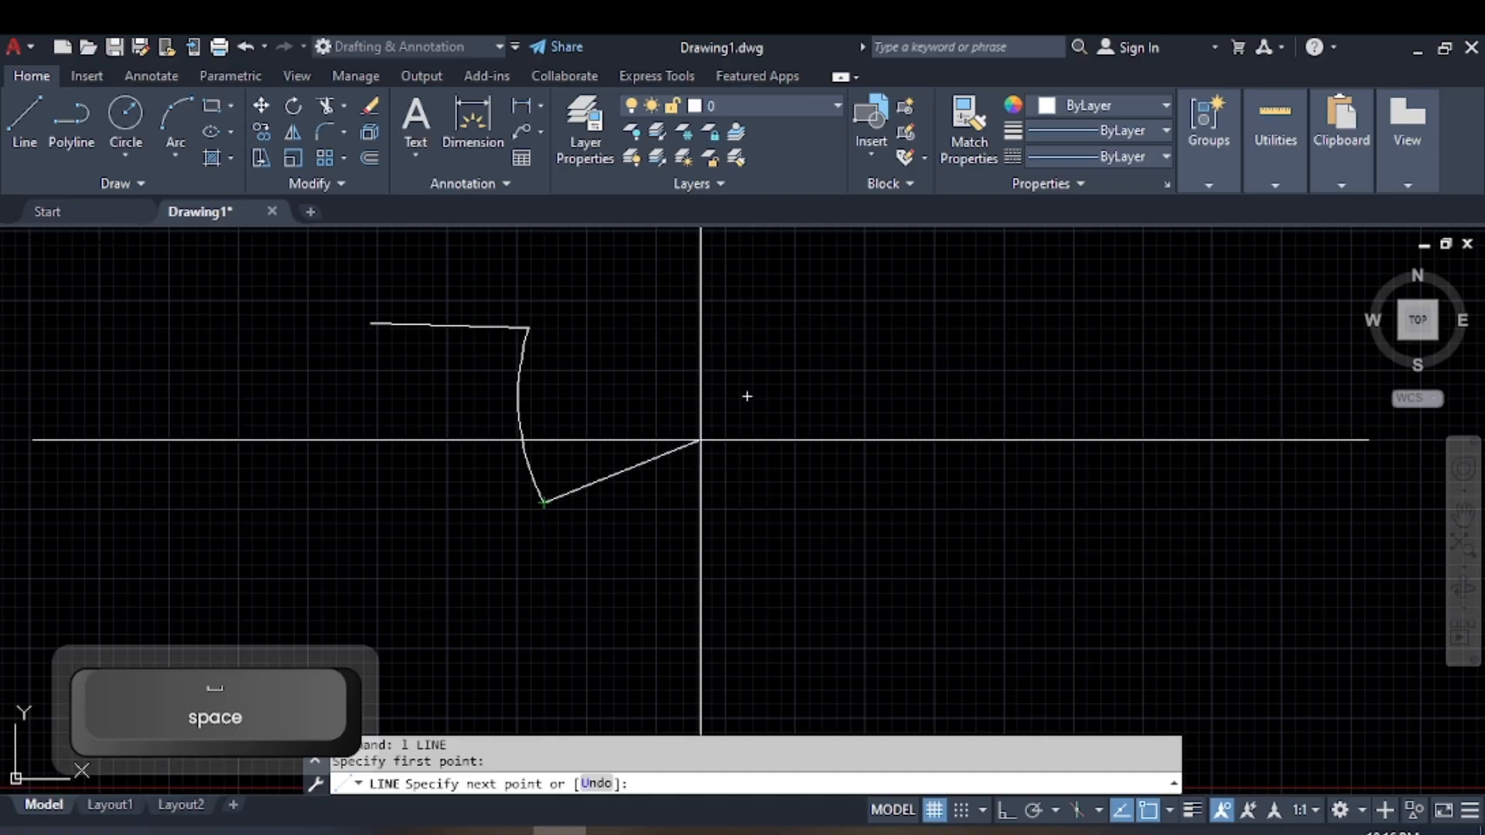
left_click(747, 398)
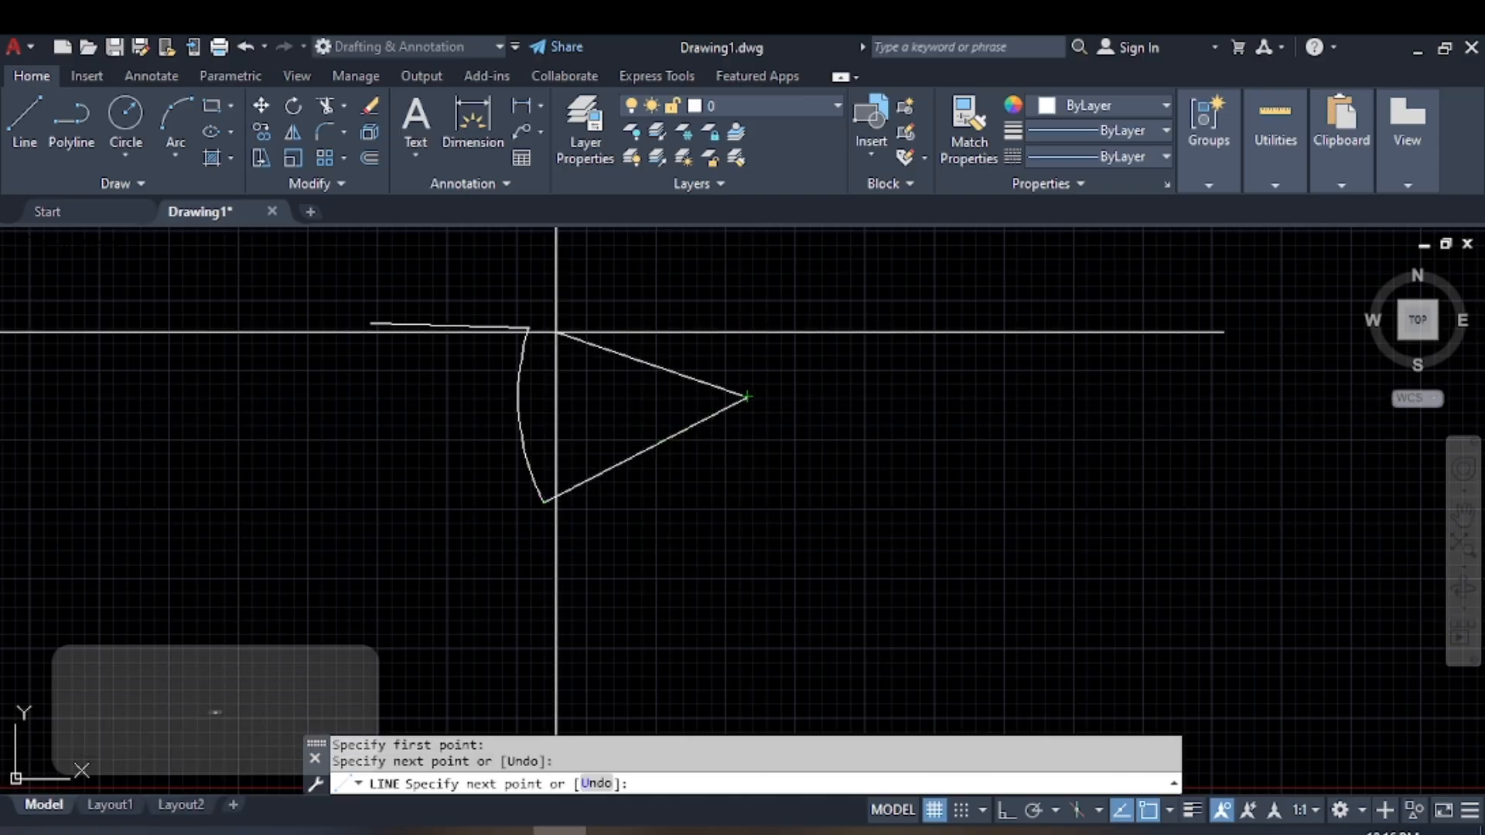
left_click(529, 328)
key("Escape")
Add an angular dimension between the two lines meeting to the right of the arc, placed inside their corner.
scroll(560, 344, "up", 4)
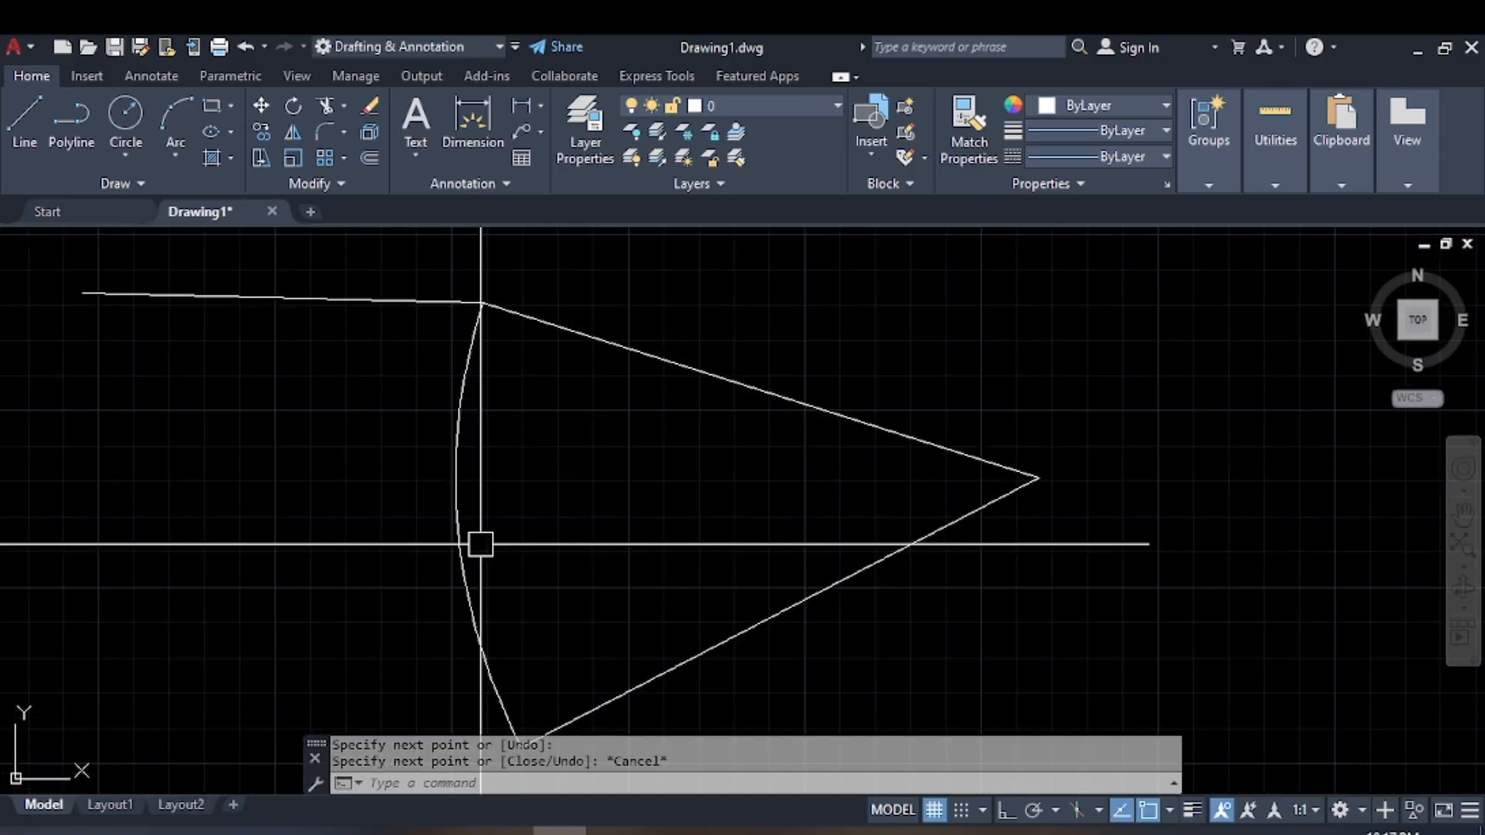
left_click(539, 109)
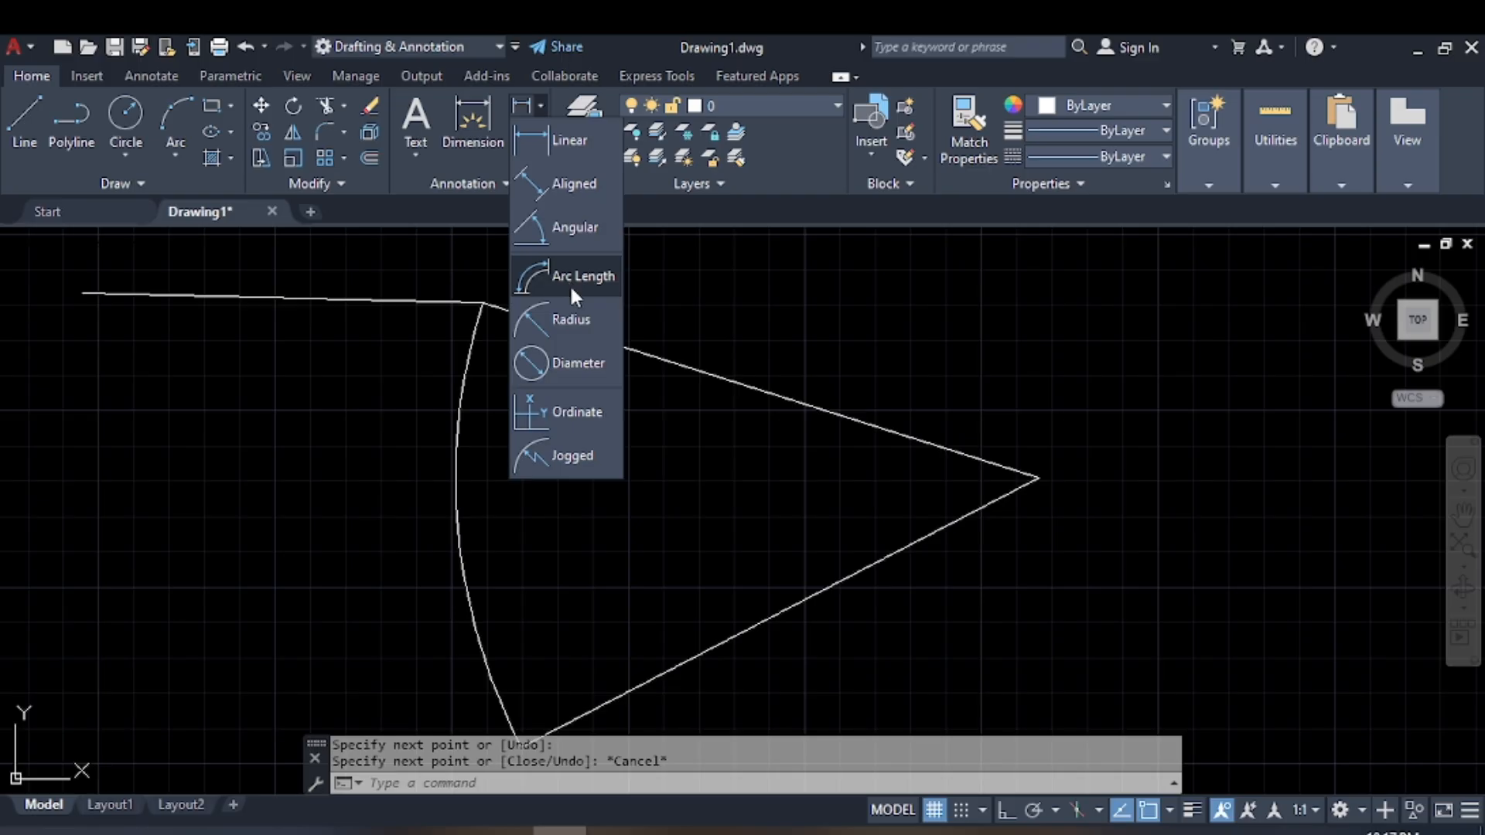
left_click(574, 229)
left_click(854, 418)
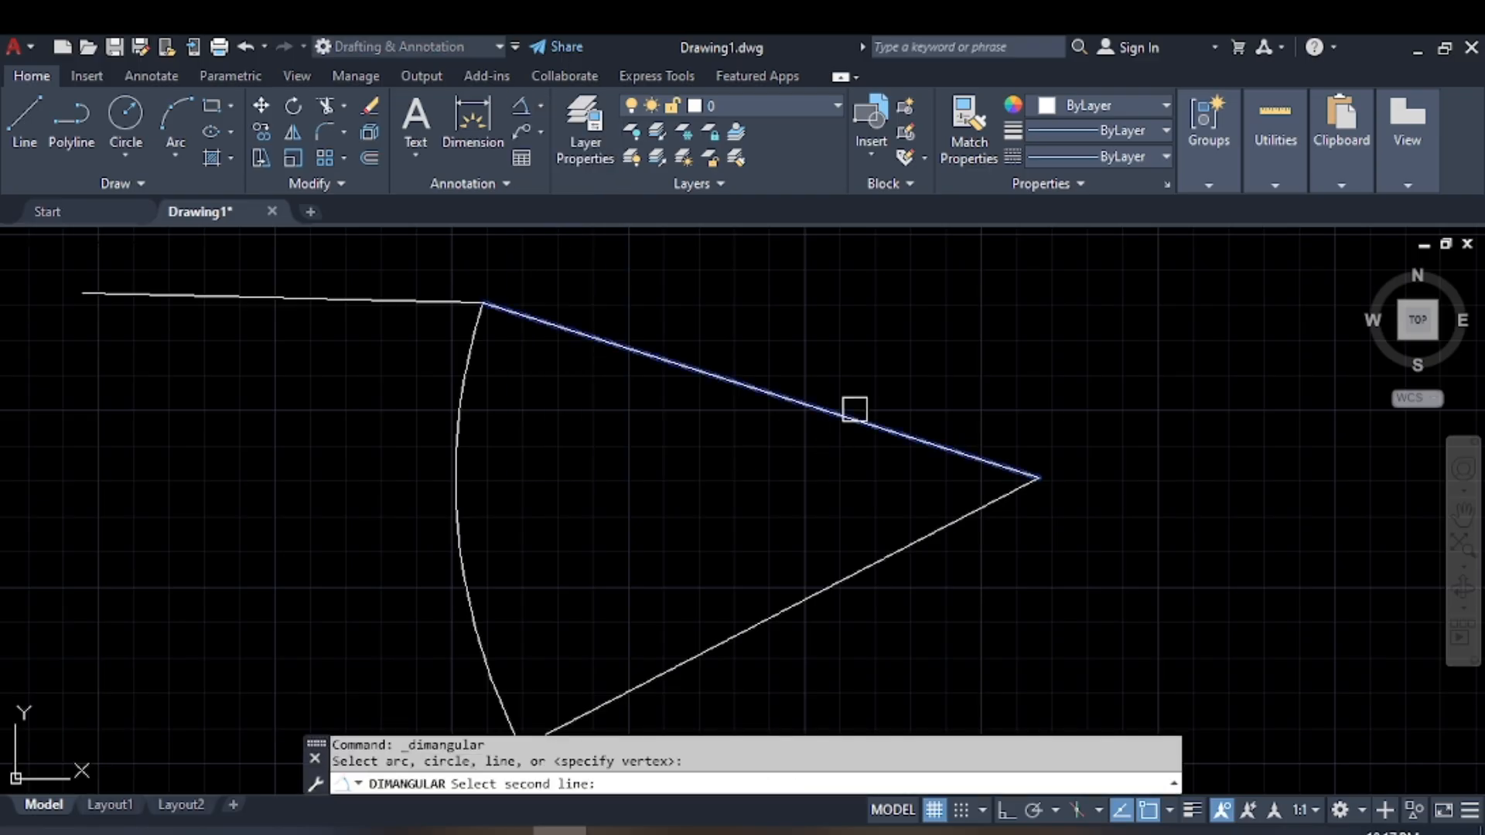
left_click(881, 557)
left_click(839, 493)
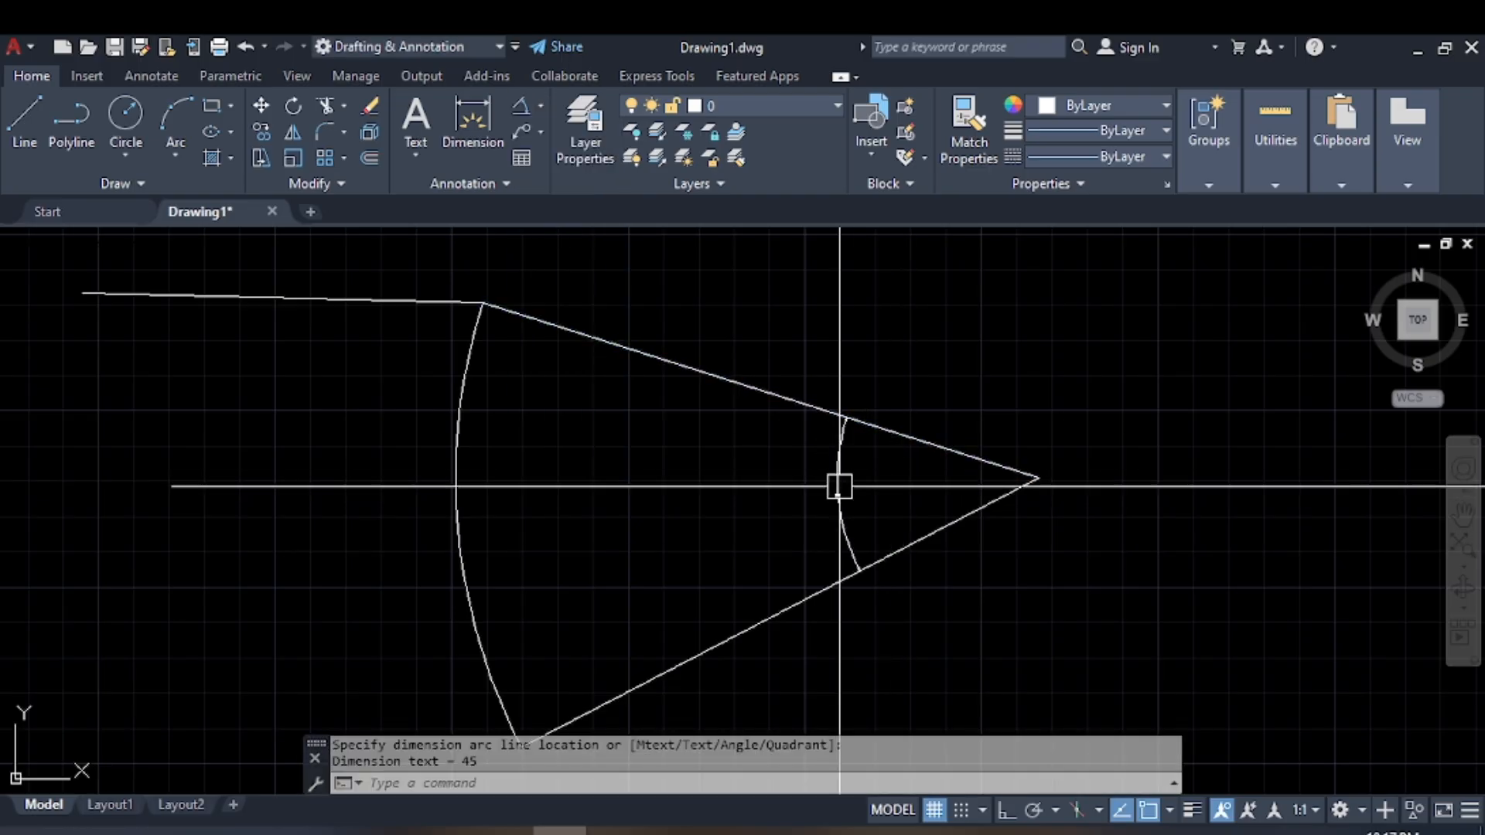
scroll(825, 472, "up", 5)
scroll(825, 469, "down", 2)
scroll(825, 470, "down", 8)
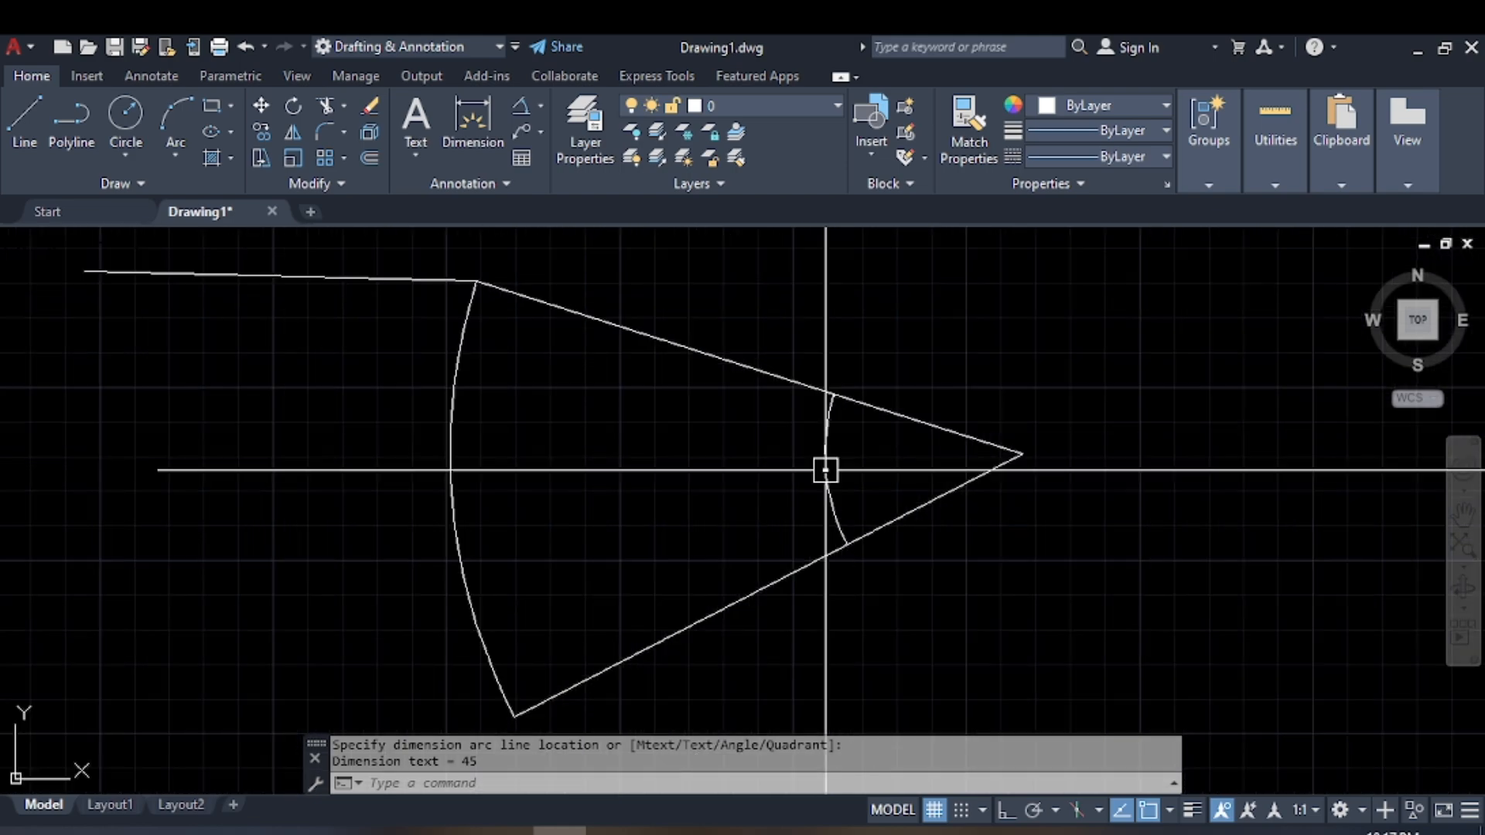
left_click(790, 428)
mouse_move(688, 481)
middle_mouse_down()
mouse_move(451, 464)
mouse_move(176, 470)
middle_mouse_up()
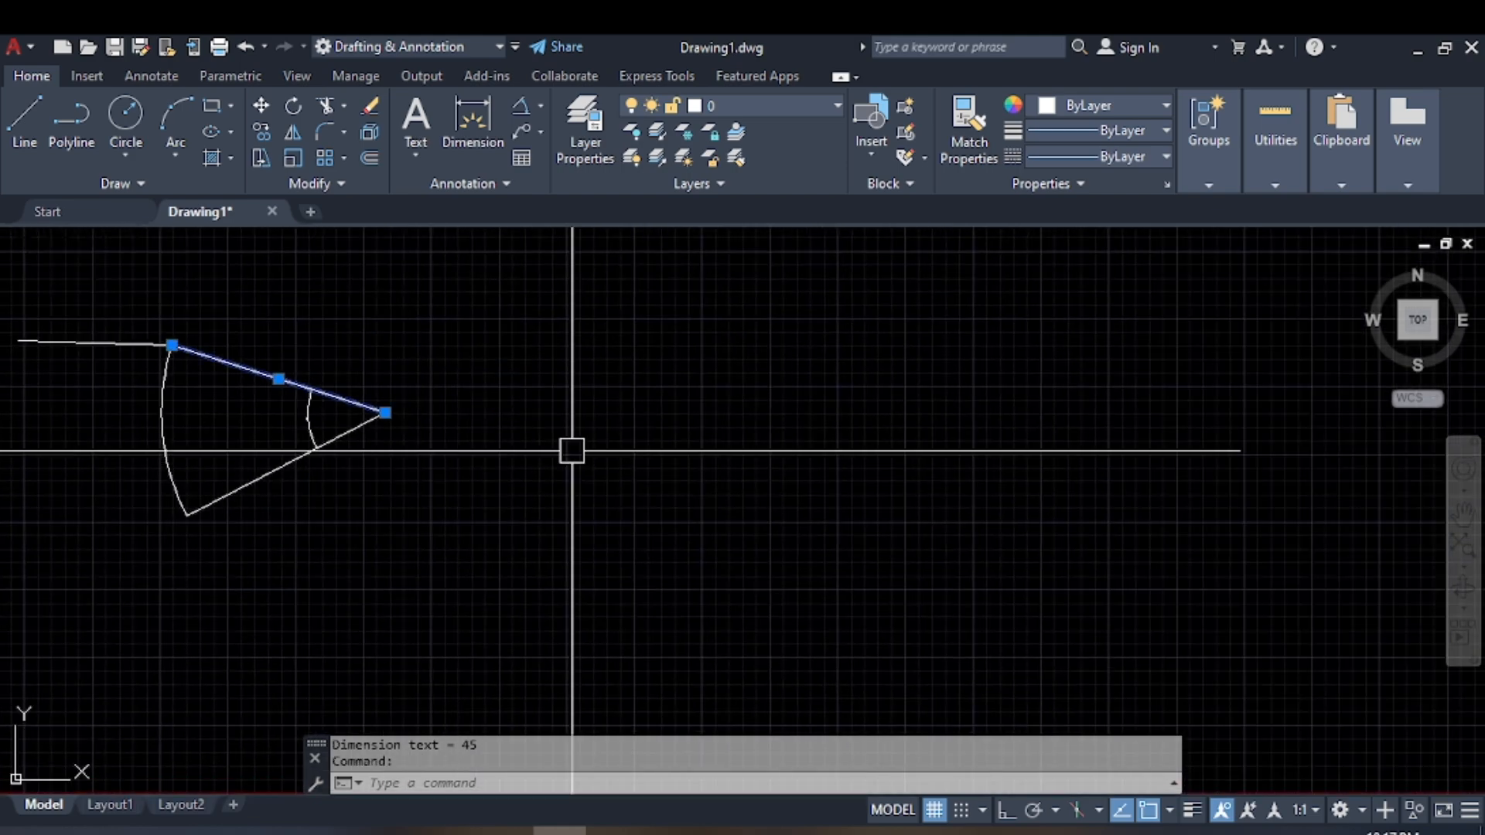
type("l")
key("space")
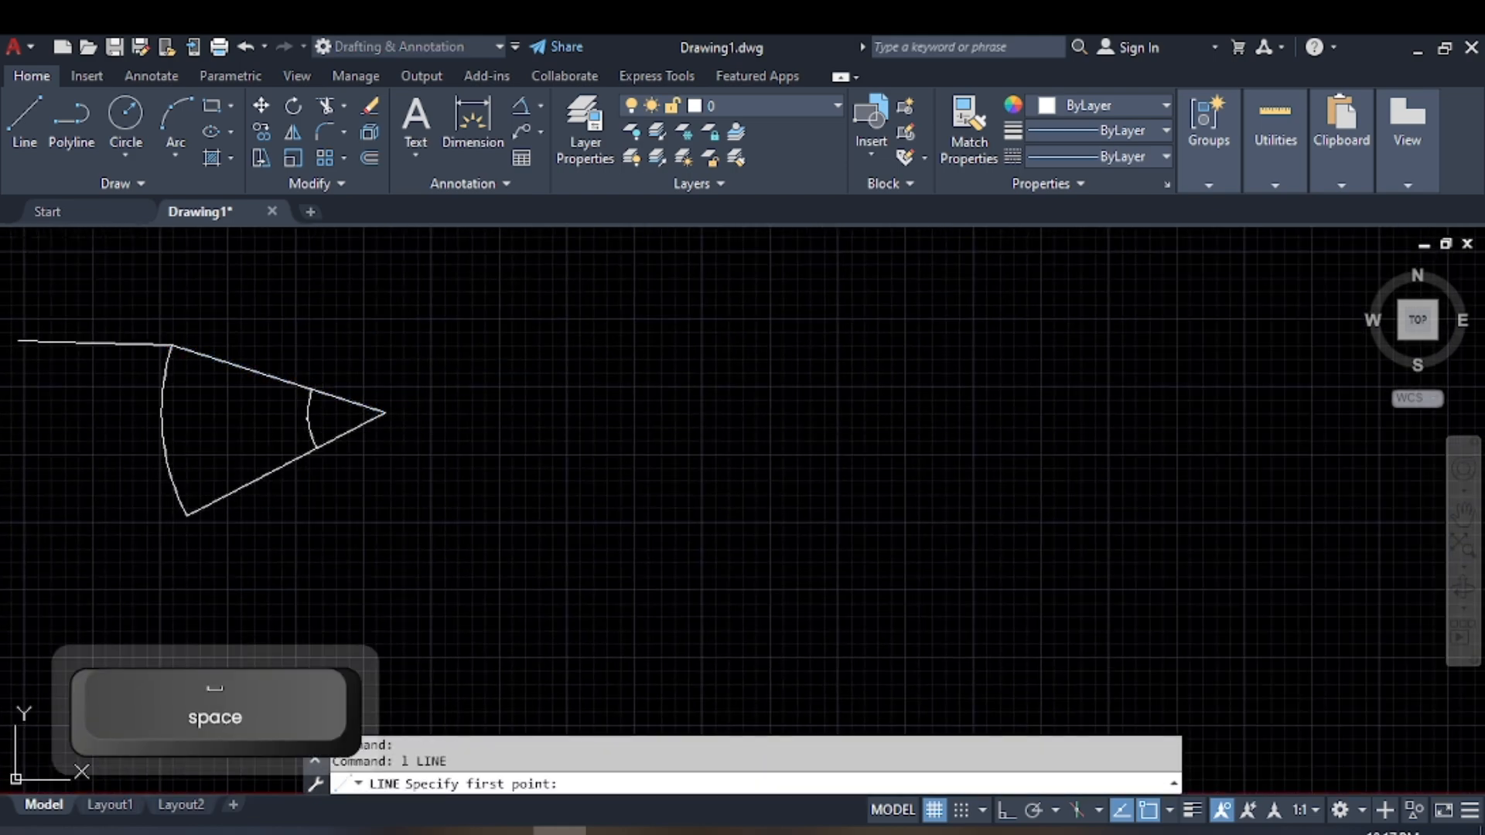
left_click(520, 387)
type("a")
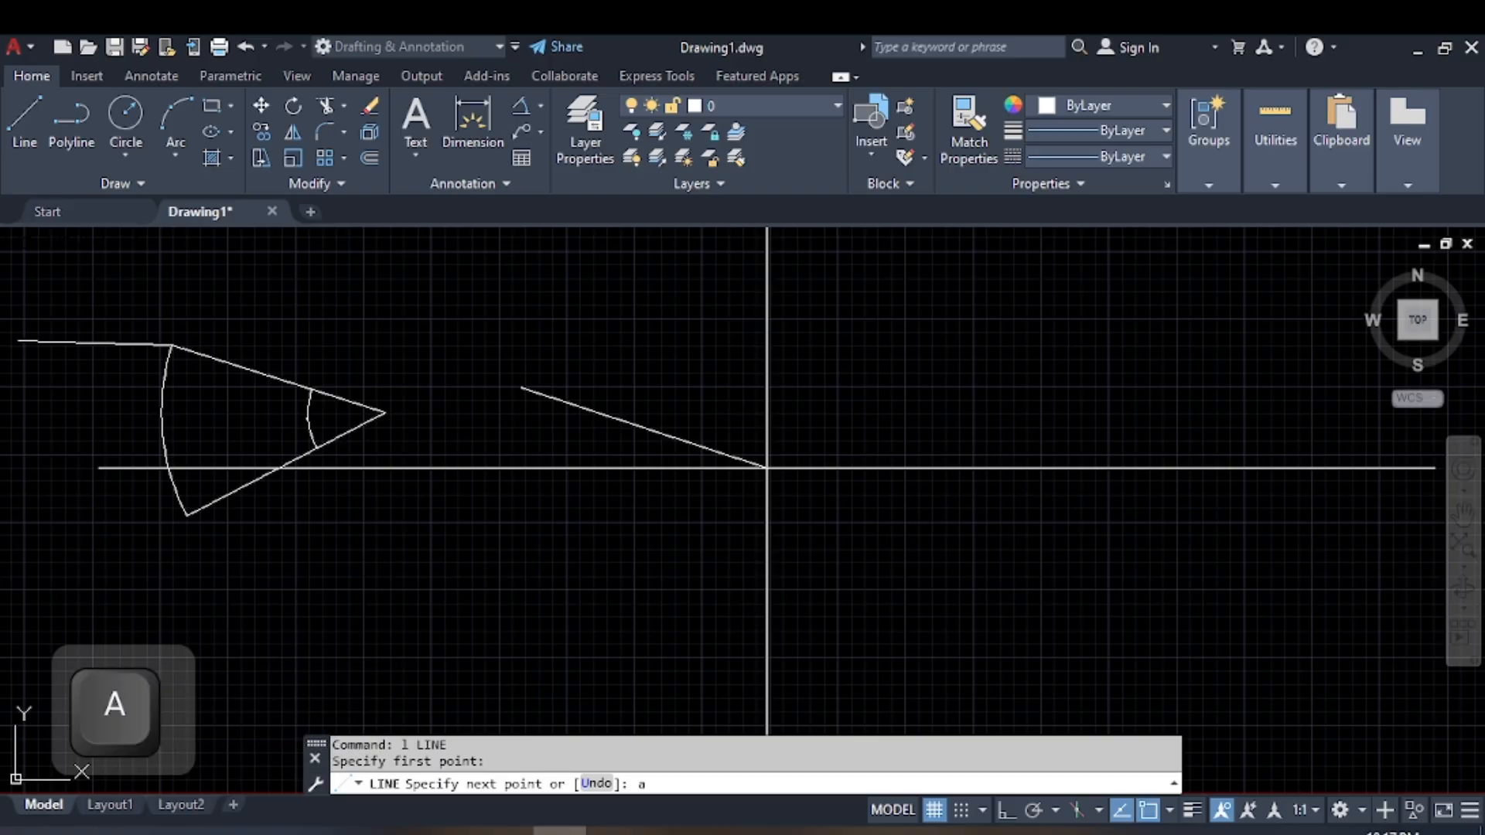
key("space")
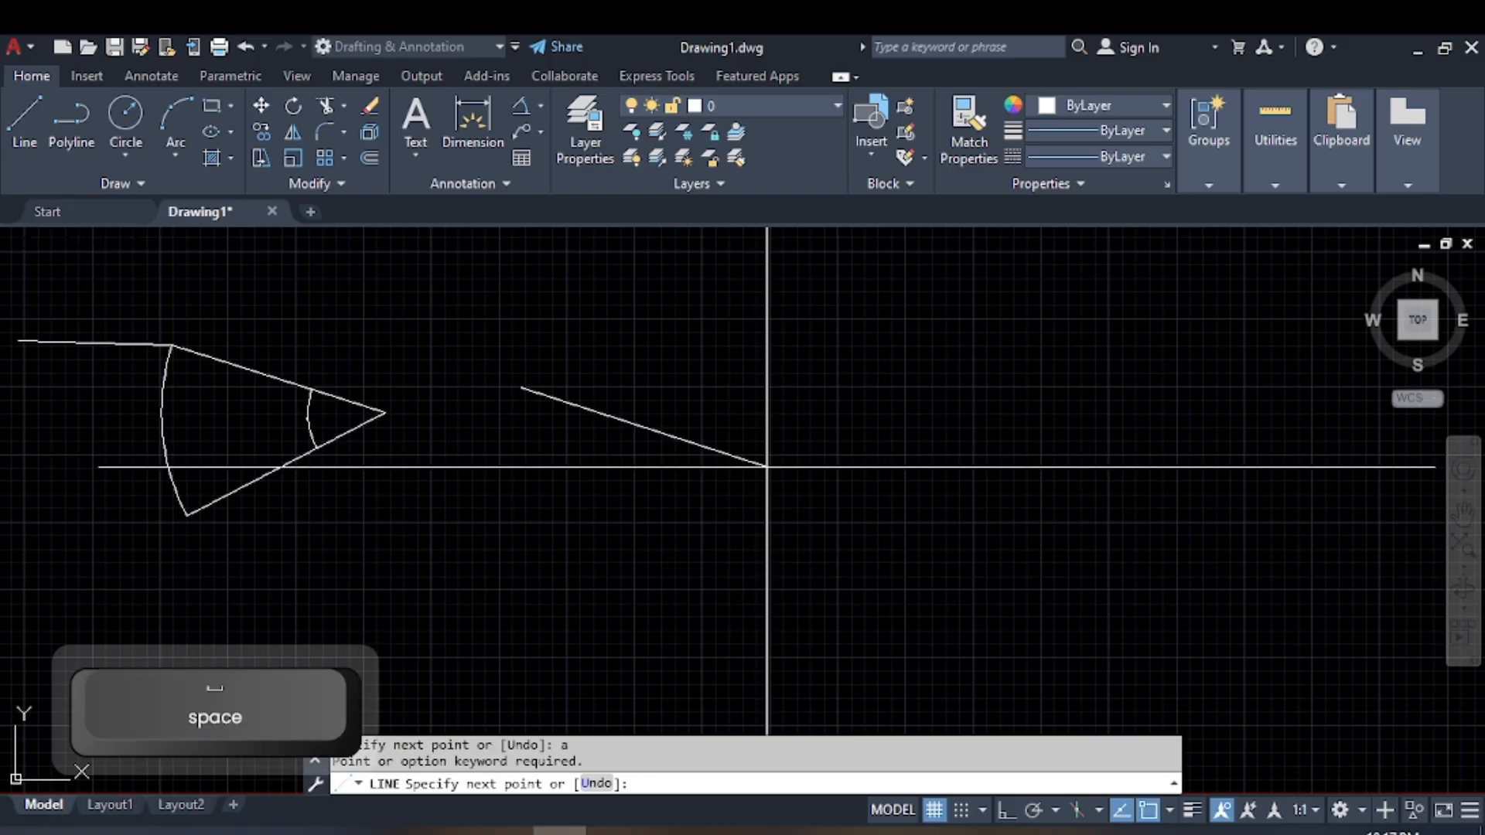
key("Escape")
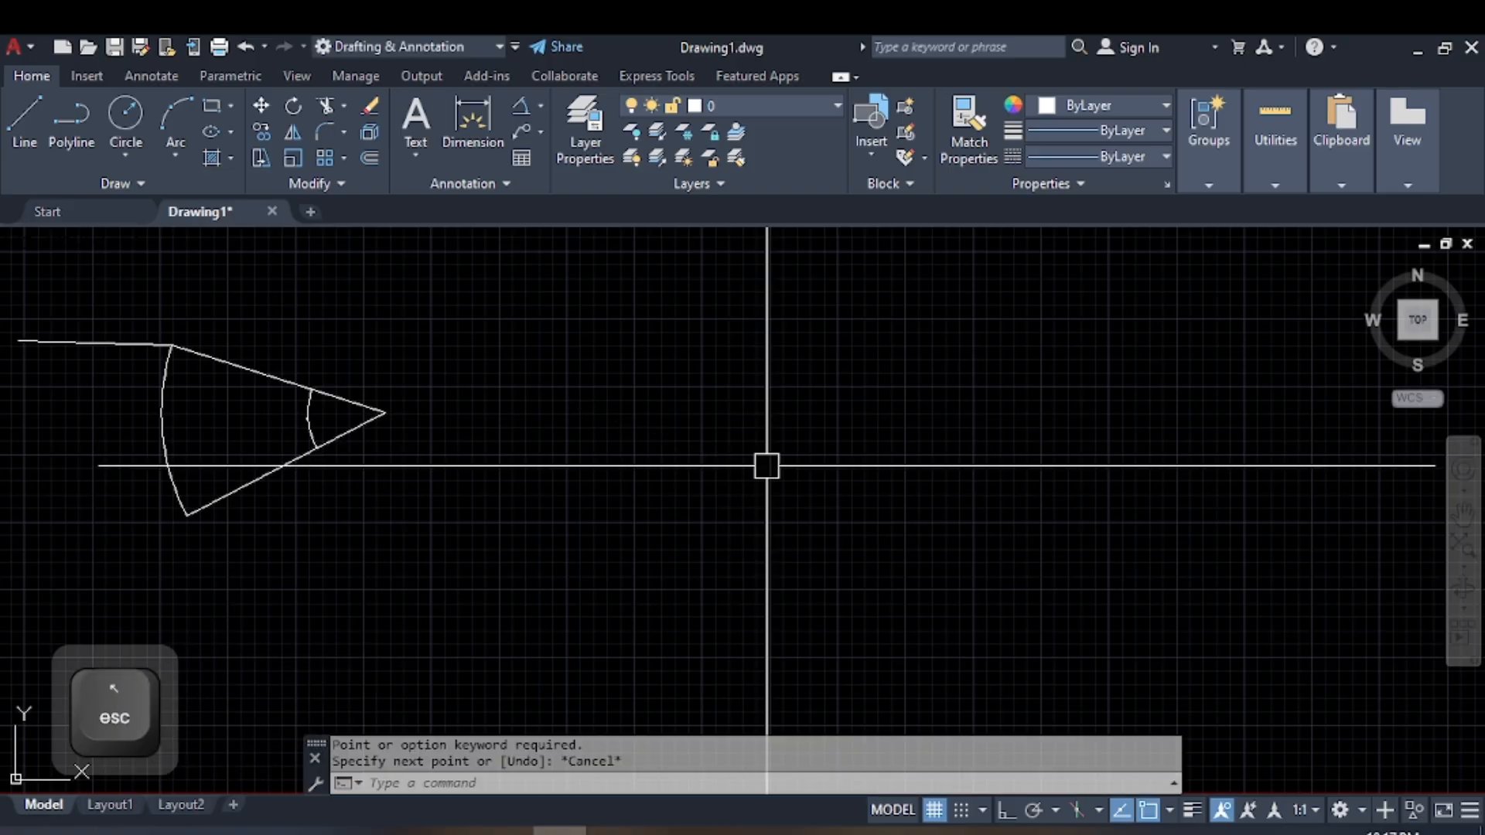
Draw a new polyline arc with an 85° included angle, curving down to the right in the empty area beside the first figure.
type("pl")
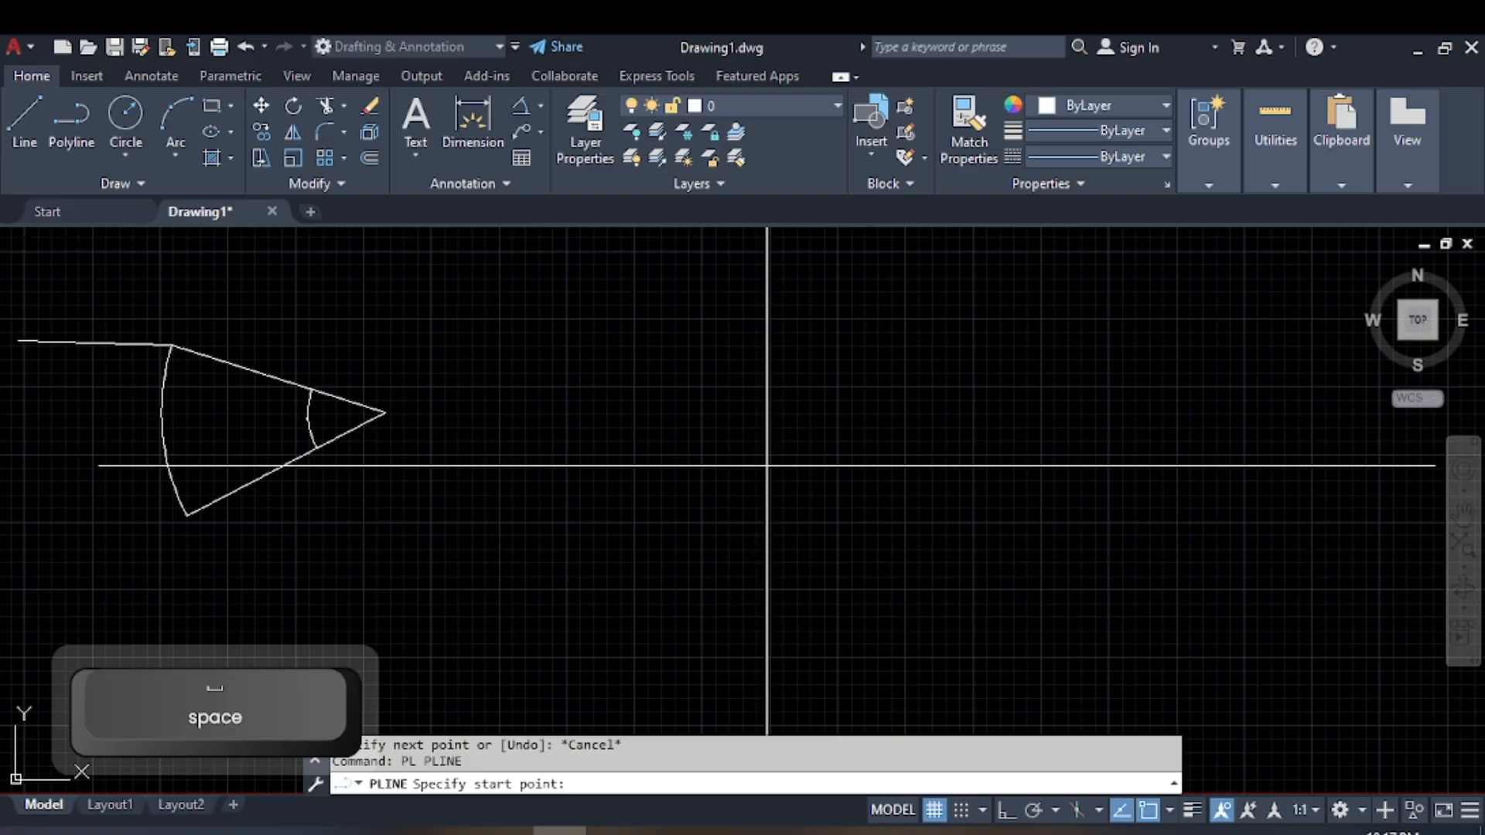
left_click(572, 346)
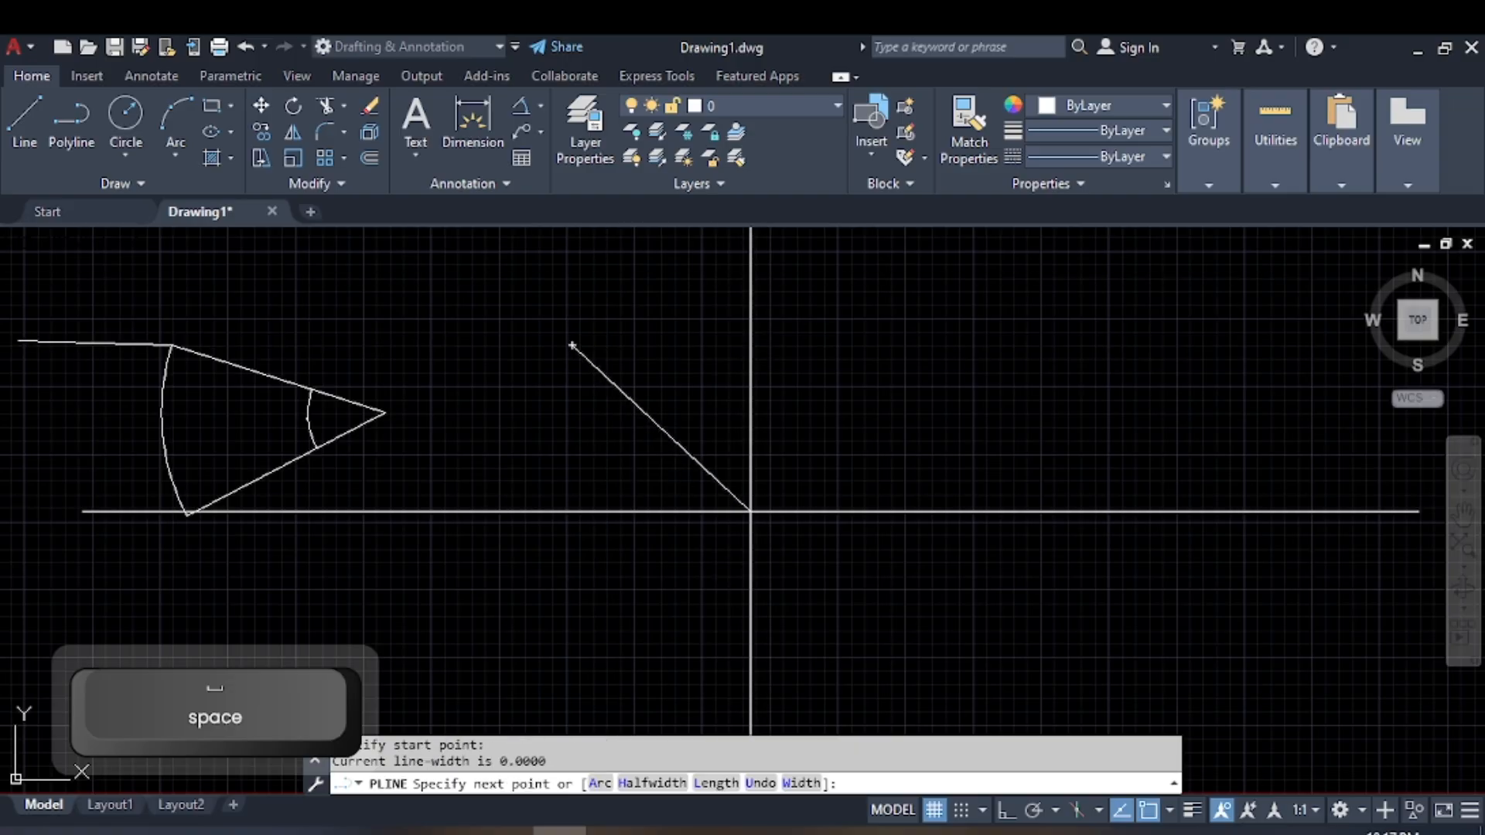
type("a")
key("space")
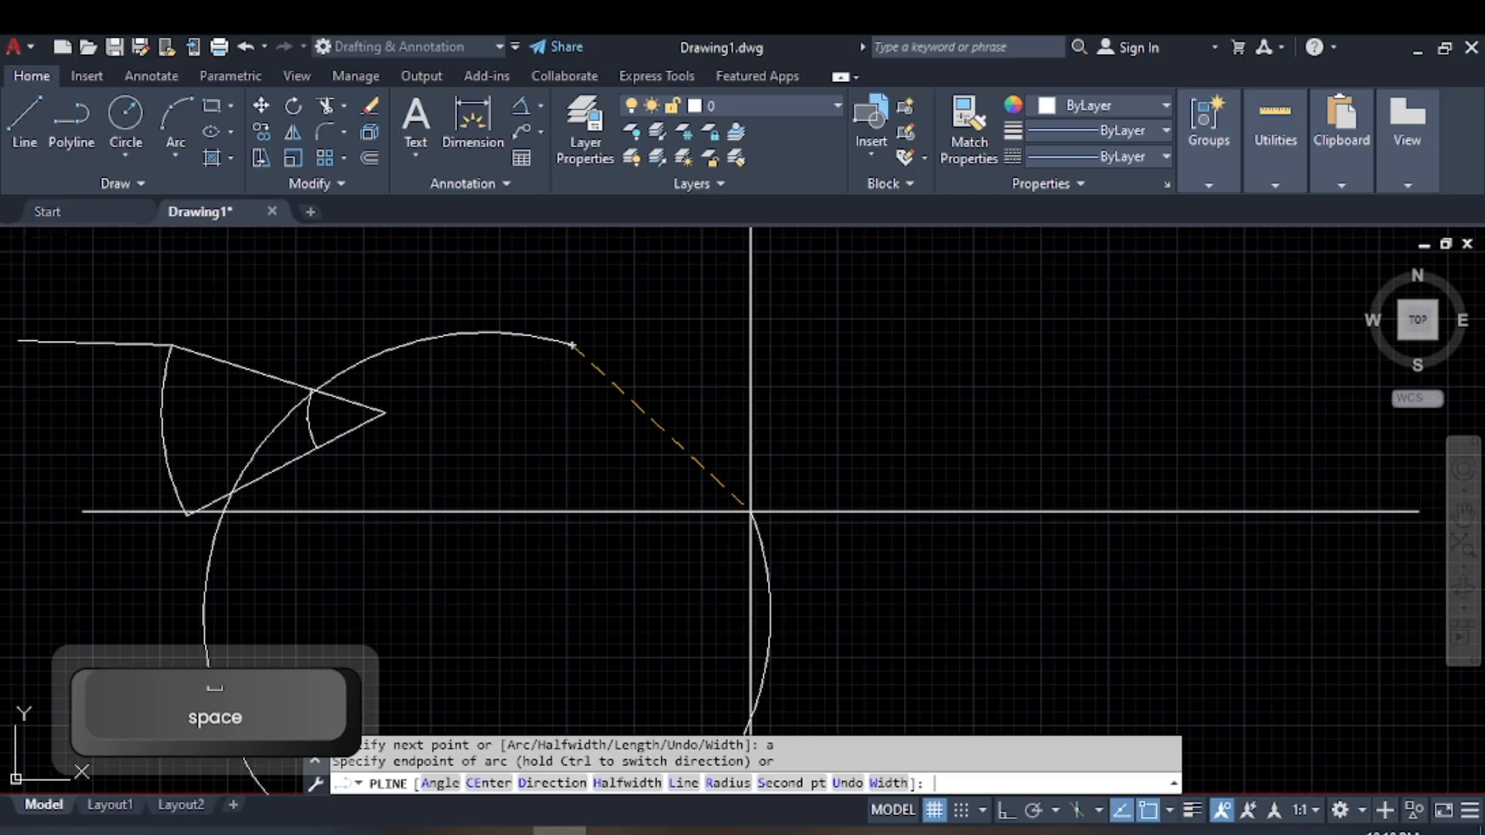
type("a")
key("space")
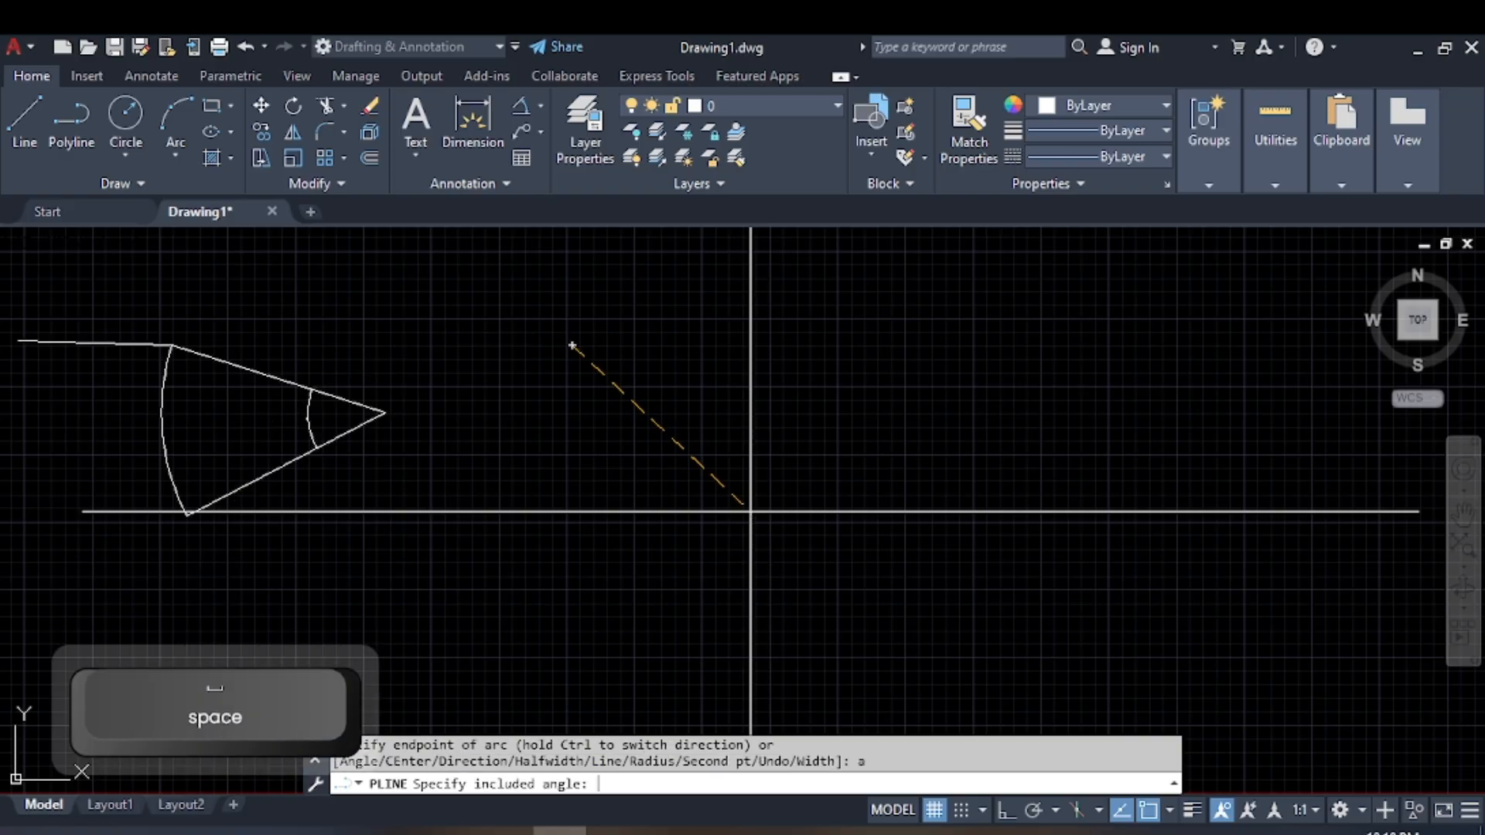
type("8")
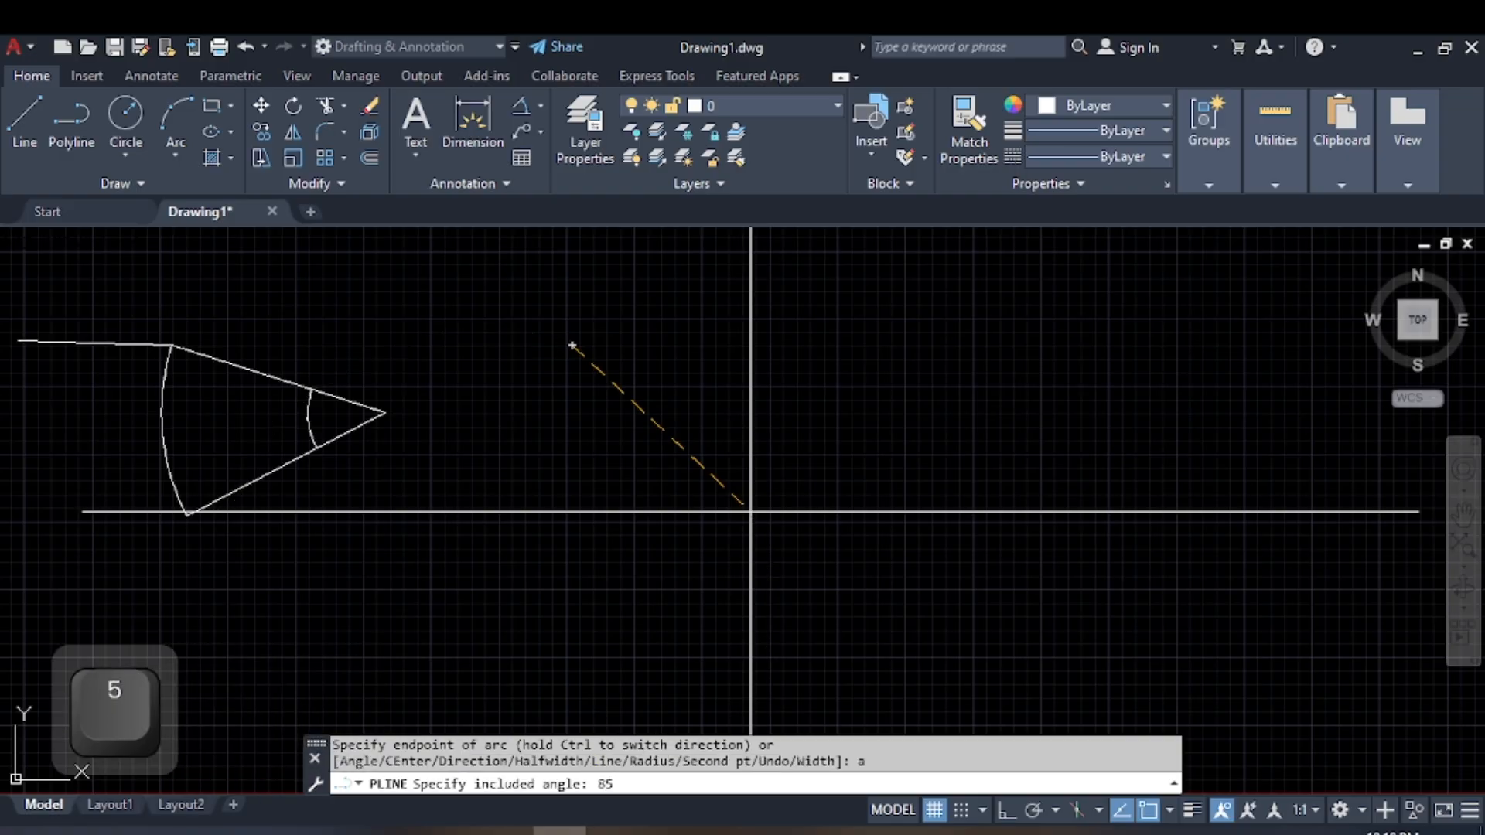
type("5")
key("Return")
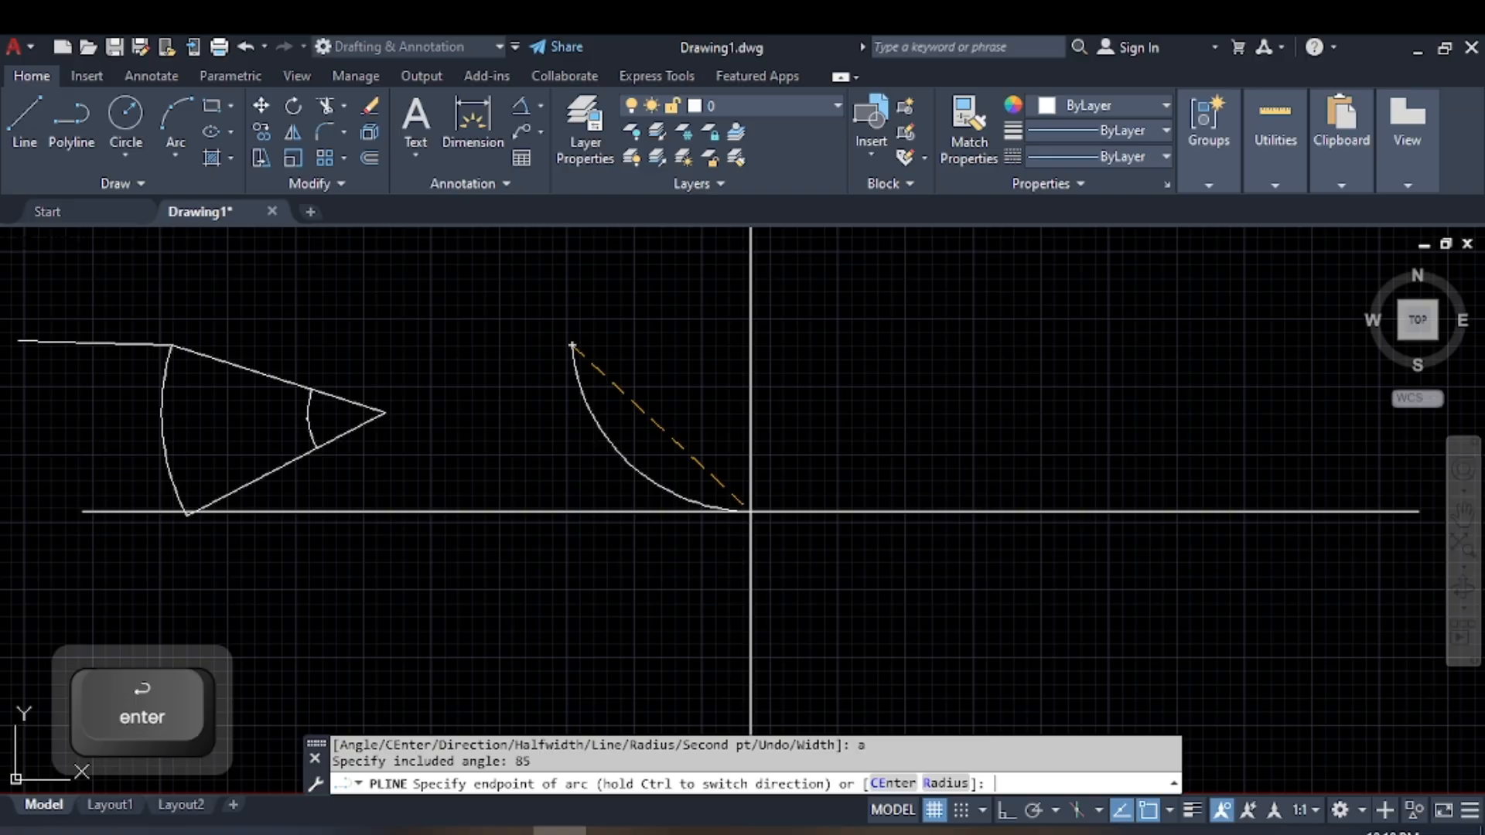
key("Escape")
Draw a vertical line up from the new arc's lower end, and a second line from its top back to near the arc's upper end.
type("l")
key("space")
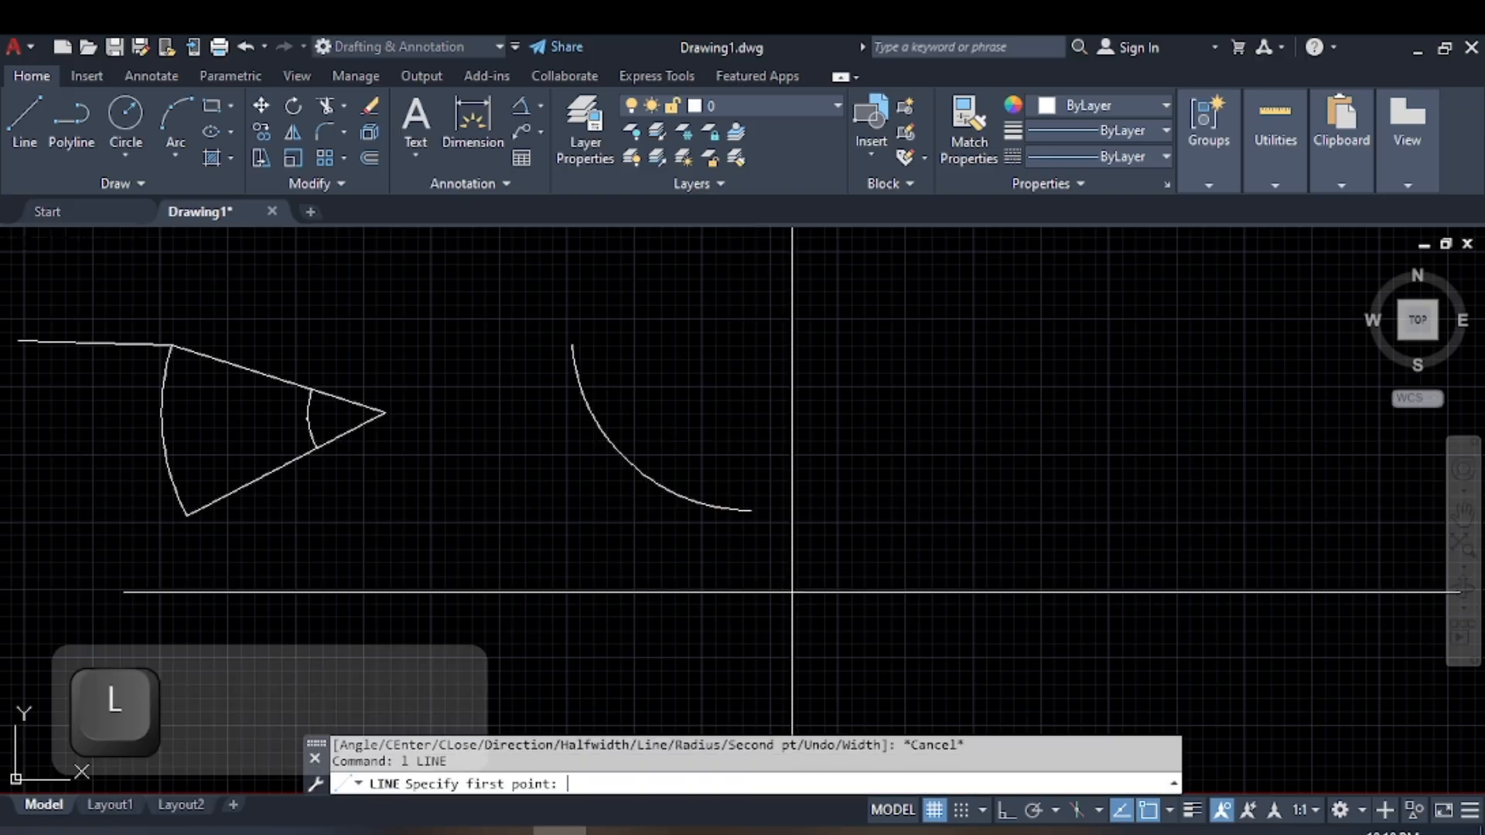
left_click(751, 510)
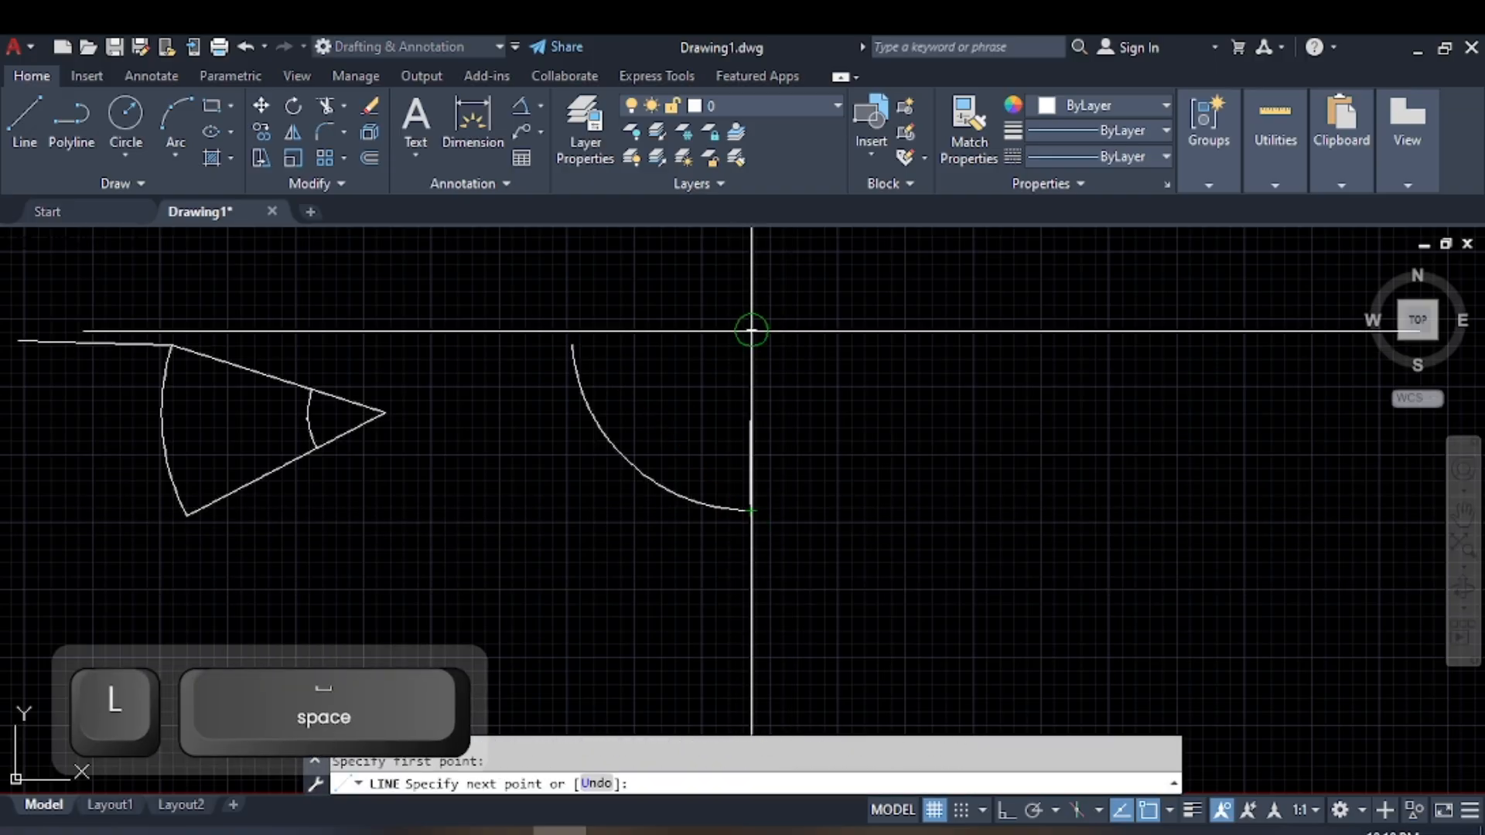
left_click(751, 330)
left_click(572, 349)
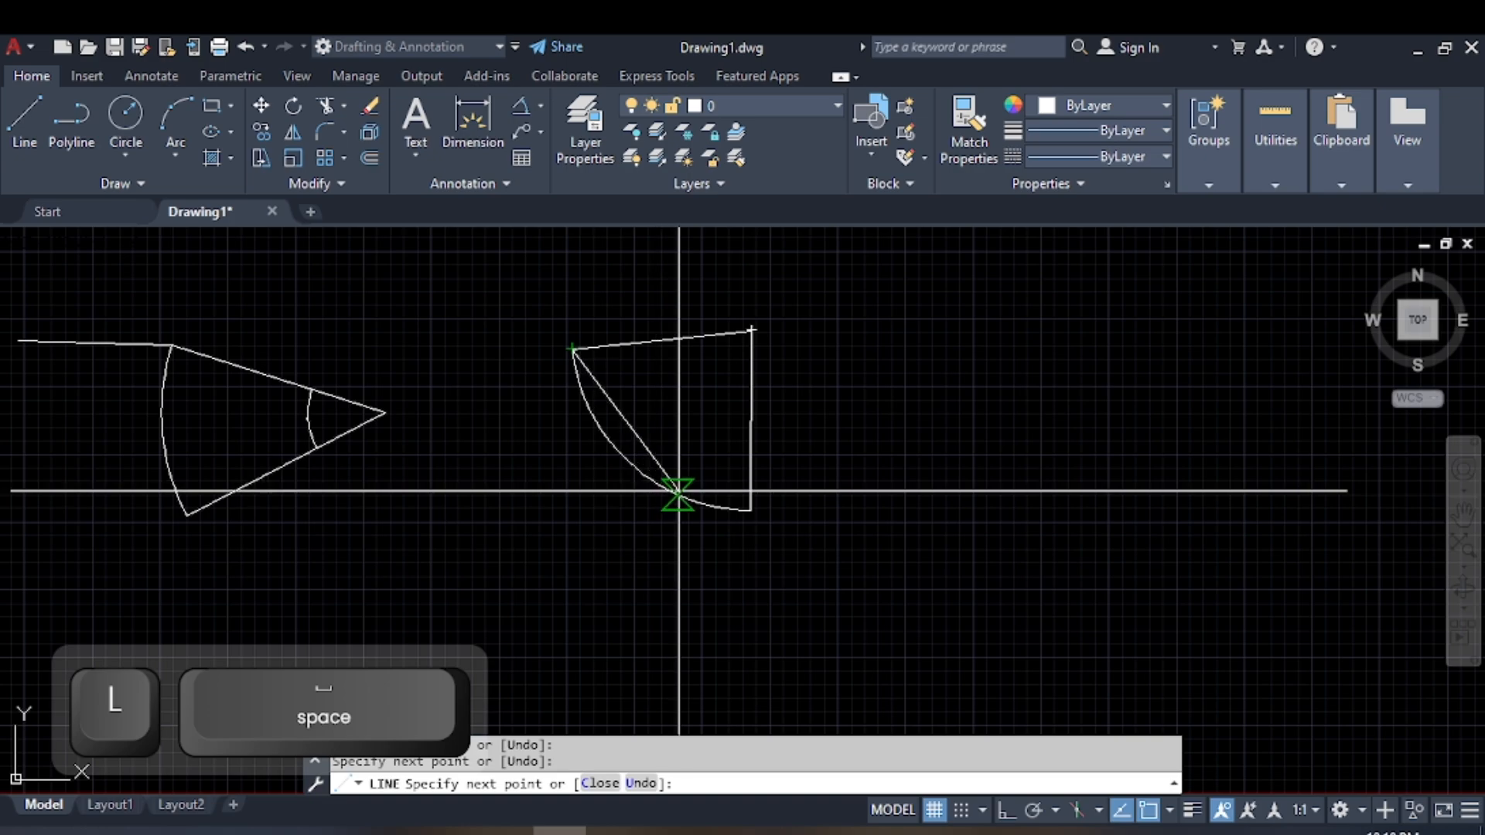
key("Escape")
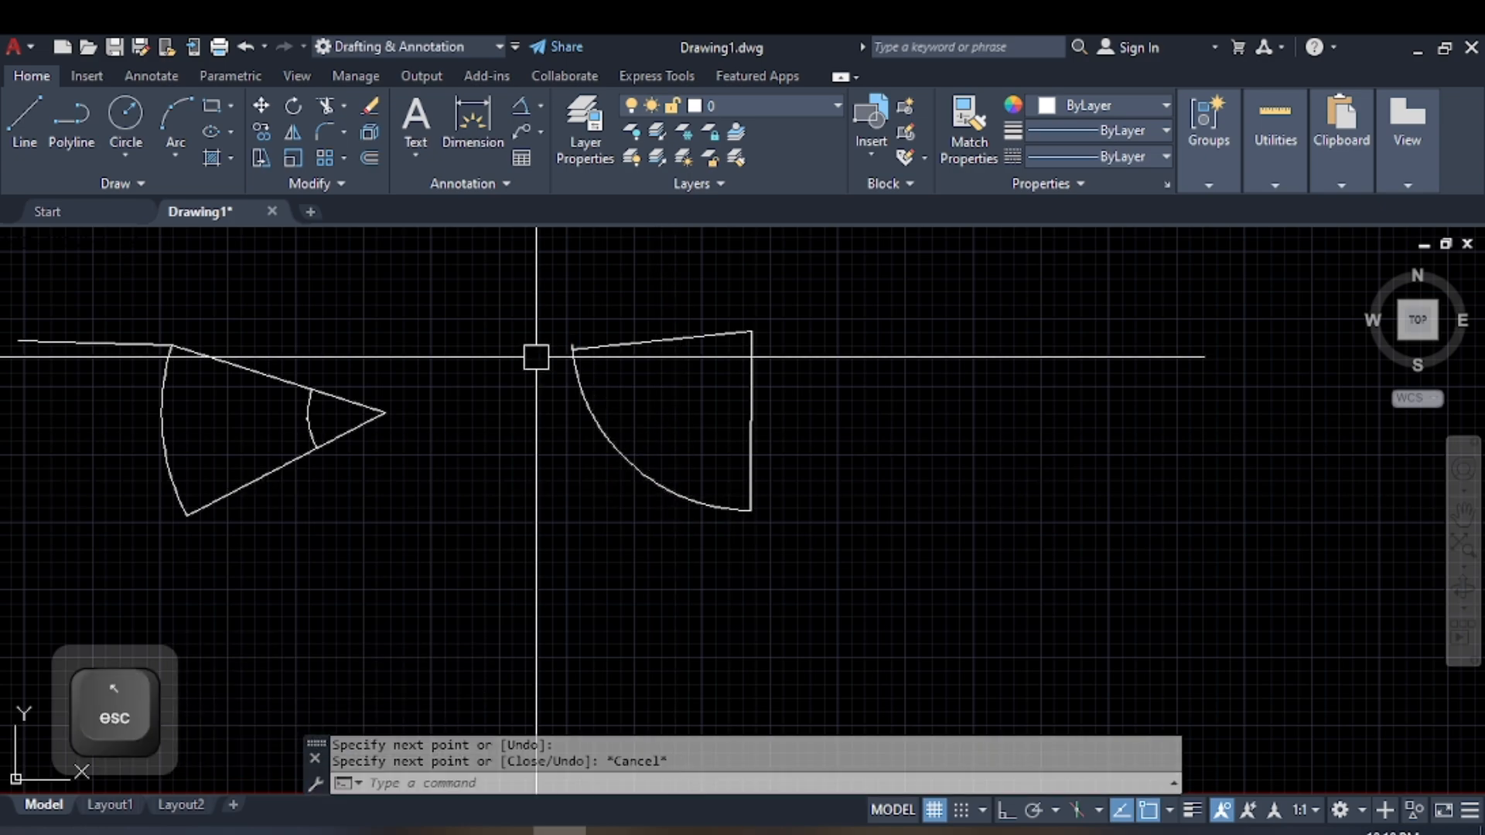
Stretch the upper line's left endpoint onto the upper end of the 85° arc, and clear the selection.
scroll(572, 344, "up", 5)
left_click(679, 343)
scroll(625, 345, "up", 3)
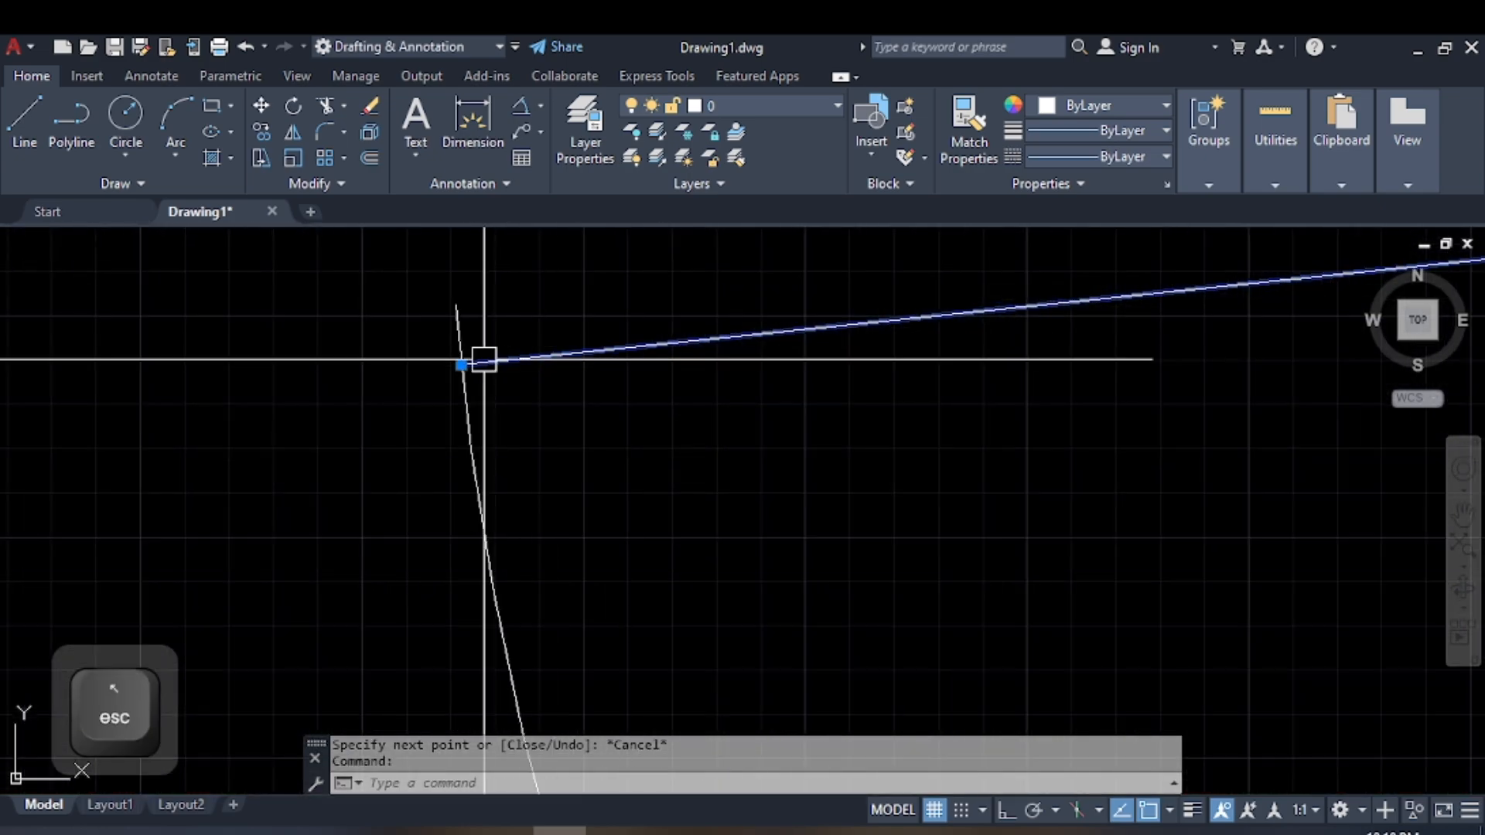
left_click(461, 364)
left_click(457, 305)
scroll(518, 382, "down", 6)
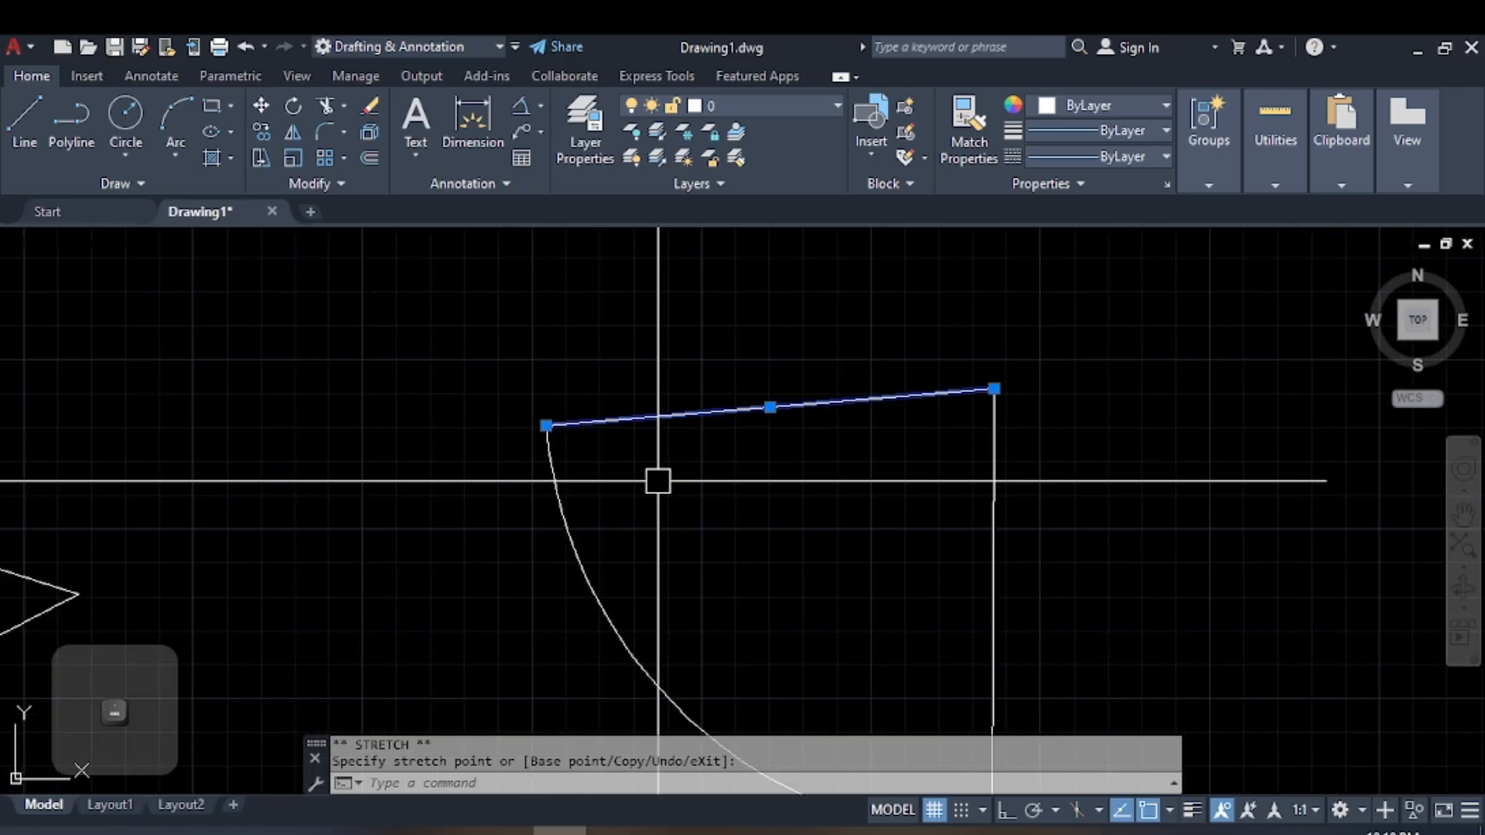
key("Escape")
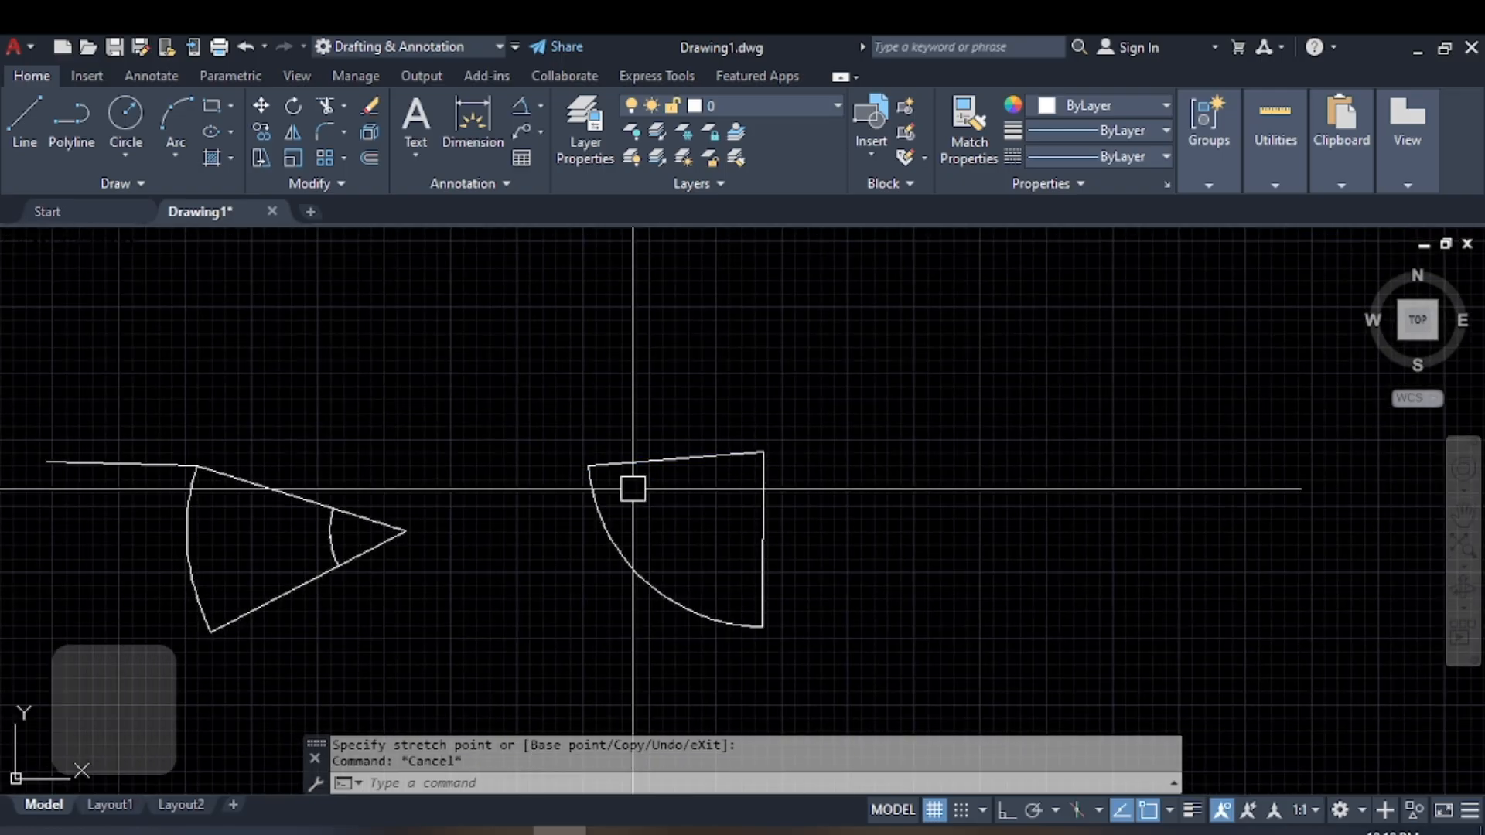
scroll(633, 486, "up", 2)
middle_click_drag(723, 530, 577, 470)
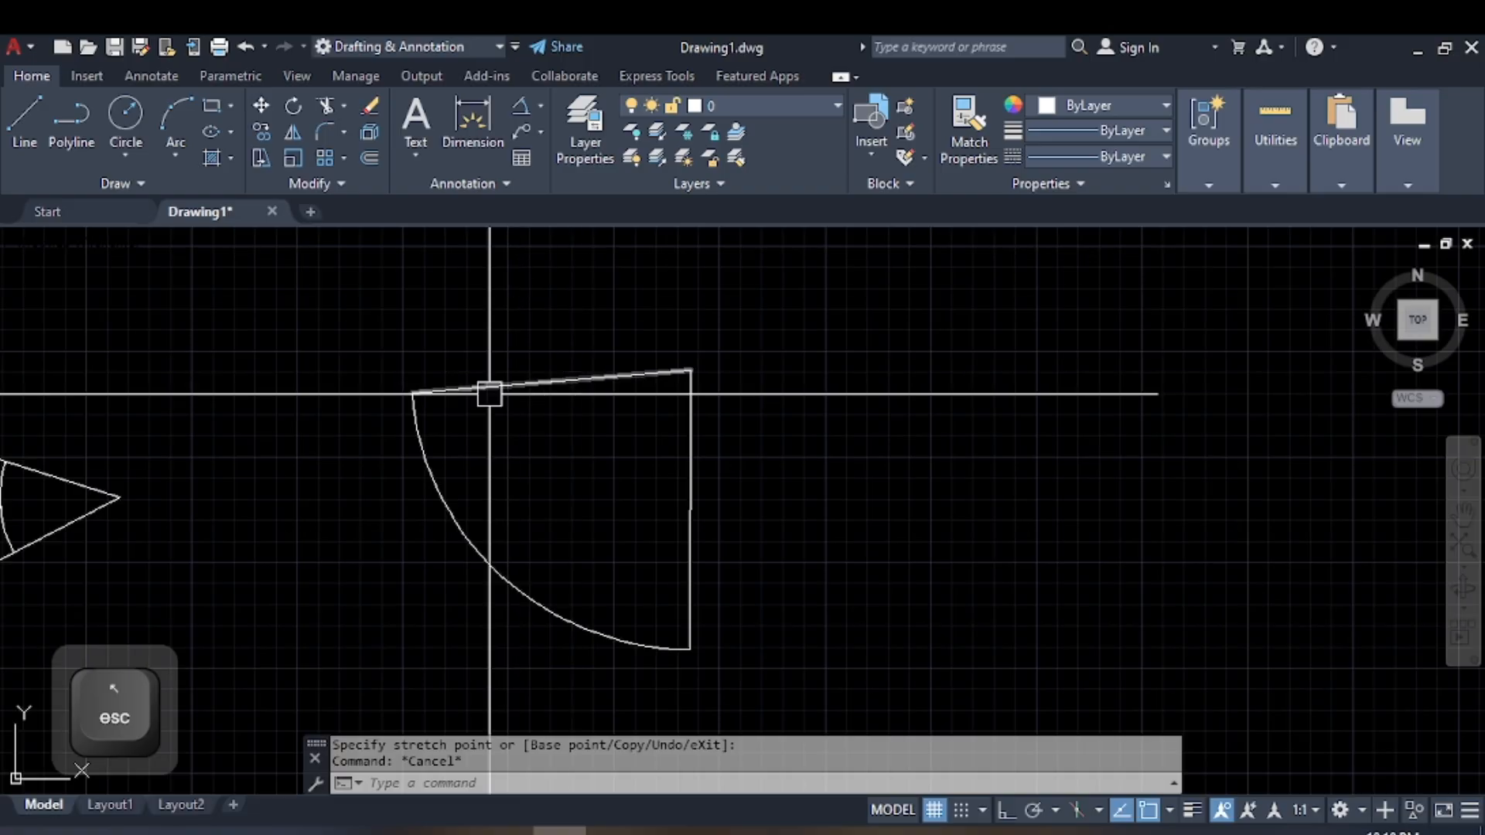
Add an angular dimension between the upper line and the vertical line of the second figure, placed inside their corner.
left_click(539, 104)
left_click(571, 232)
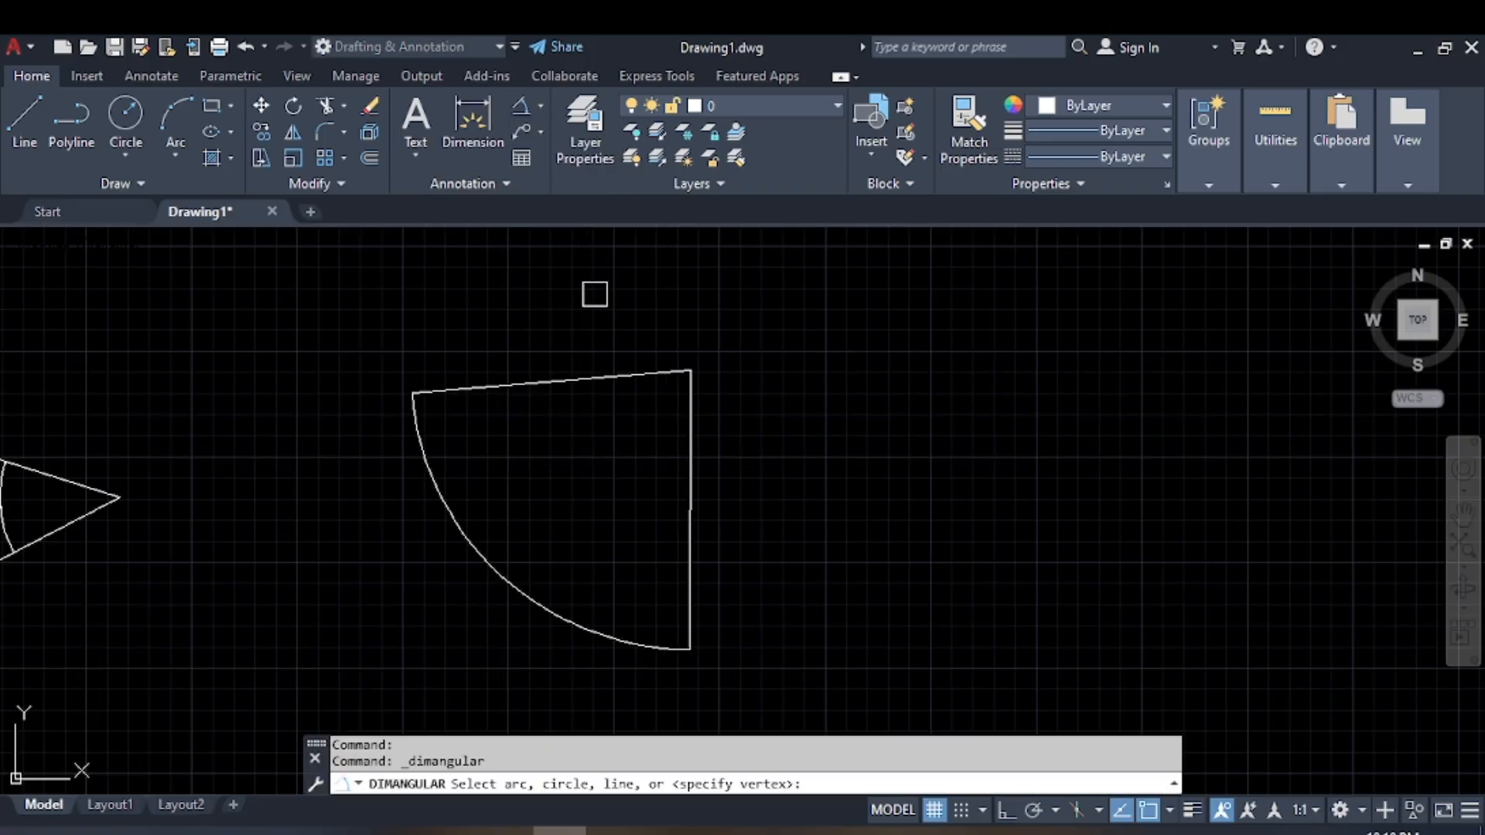
left_click(685, 418)
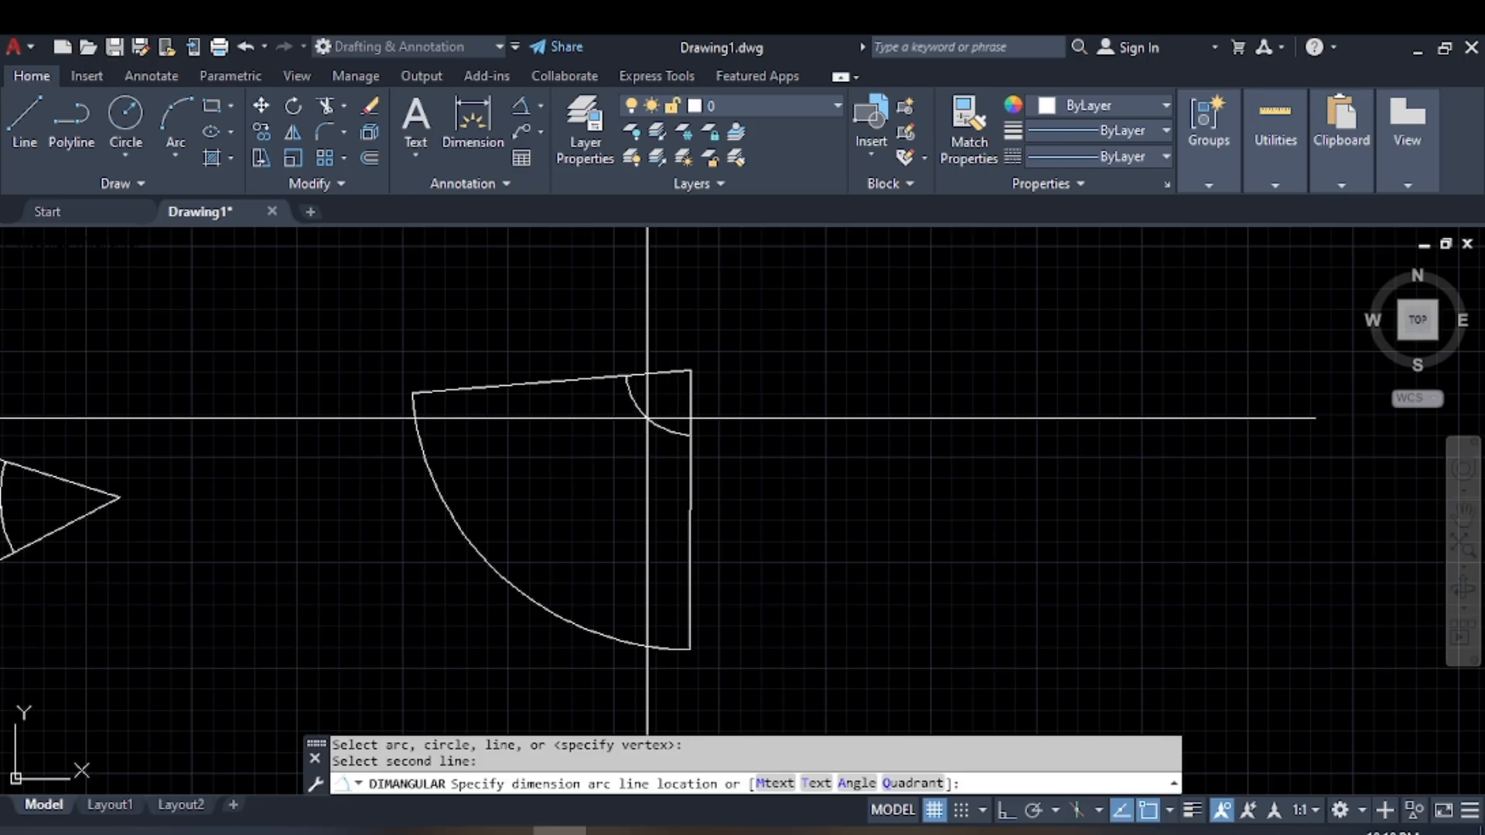
scroll(642, 425, "up", 5)
scroll(610, 433, "down", 6)
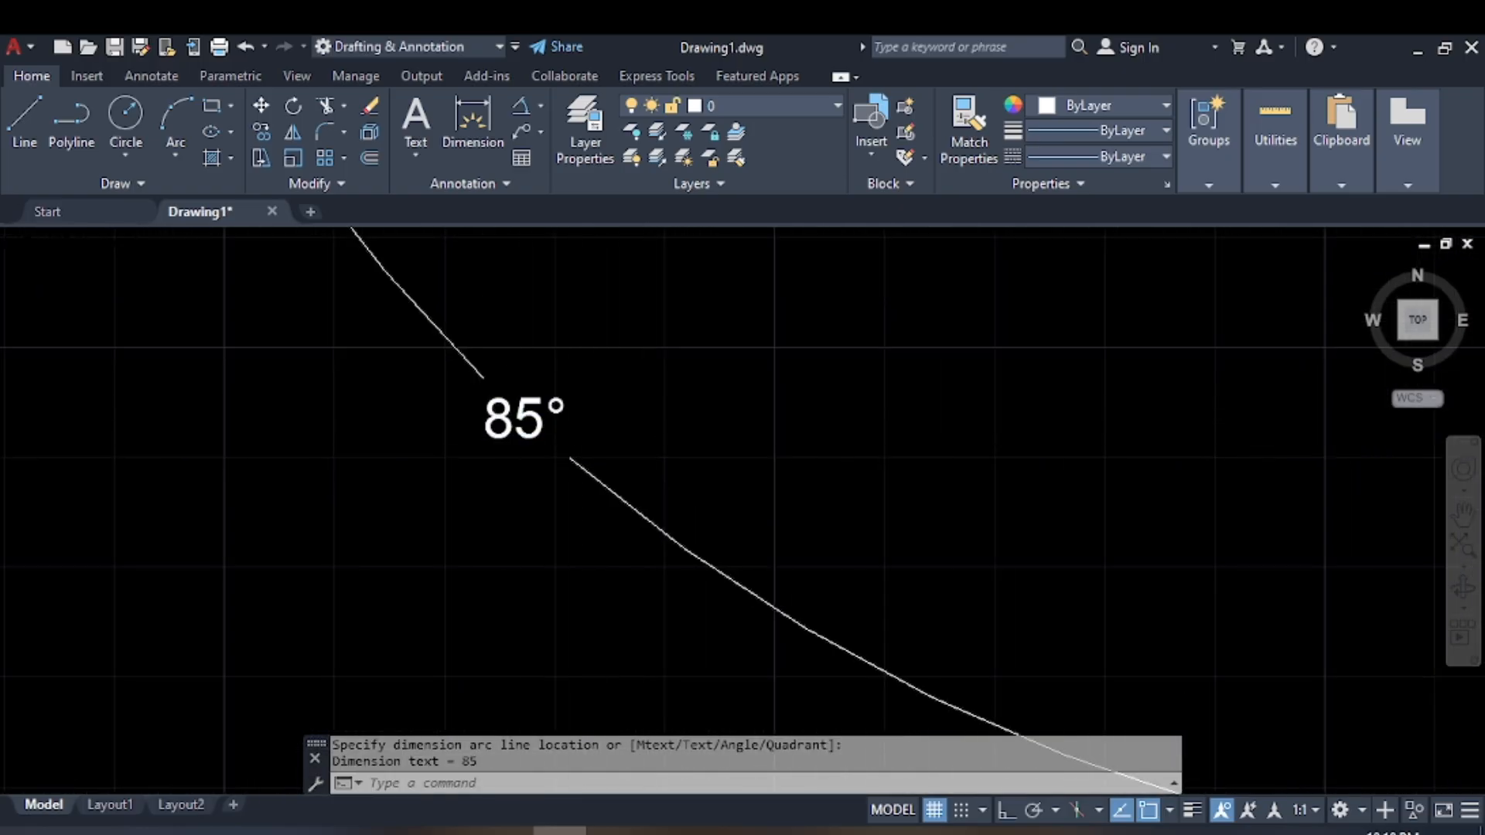
Erase both arc figures together with their lines and angular dimensions.
middle_click_drag(674, 454, 752, 361)
left_click(888, 308)
left_click(153, 558)
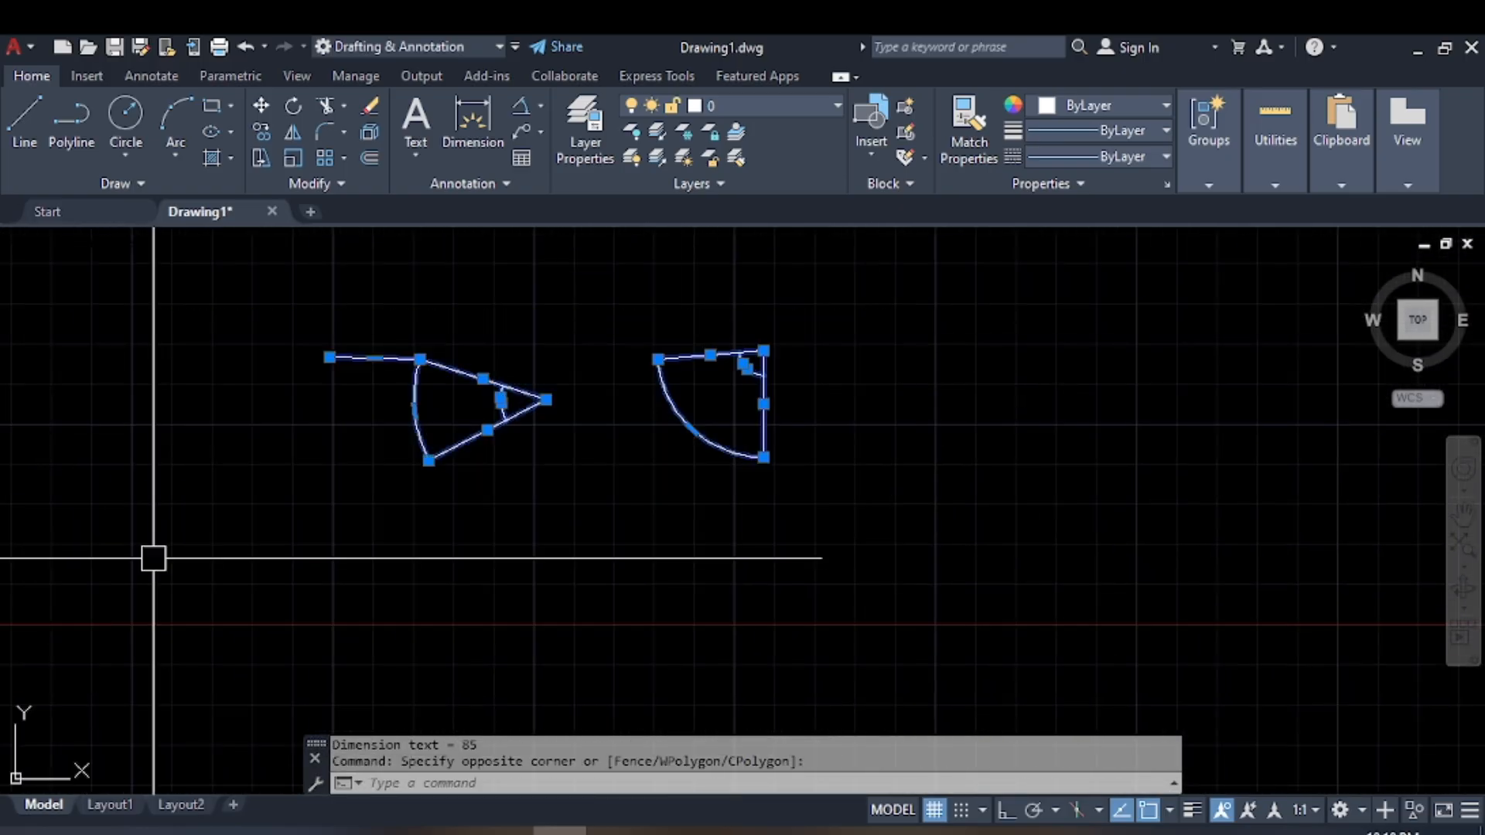
key("Delete")
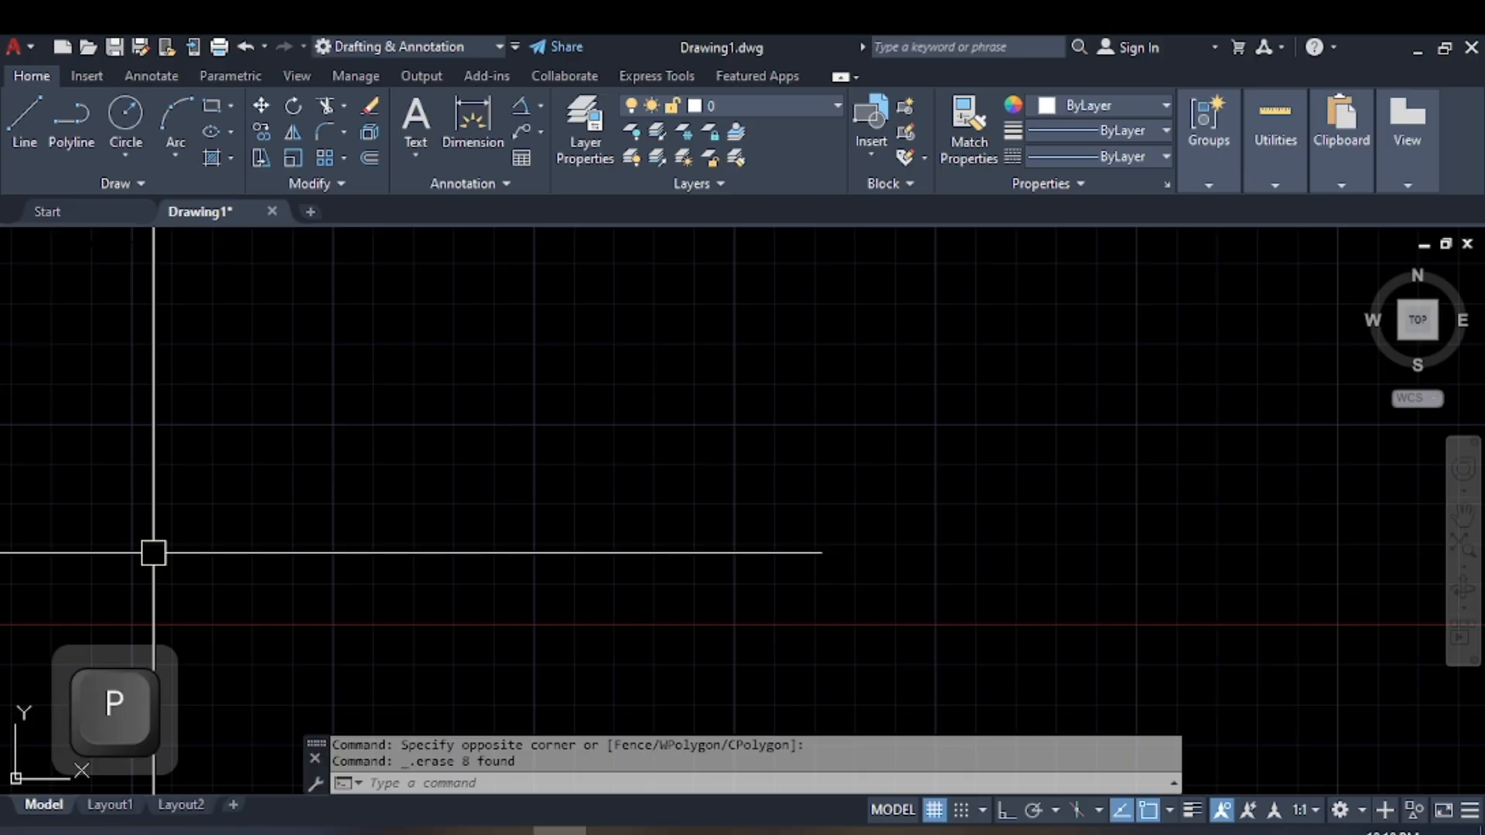
Draw a new polyline whose first segment is a nearly full-circle arc, using the Arc option with a specified center point.
type("pl")
key("space")
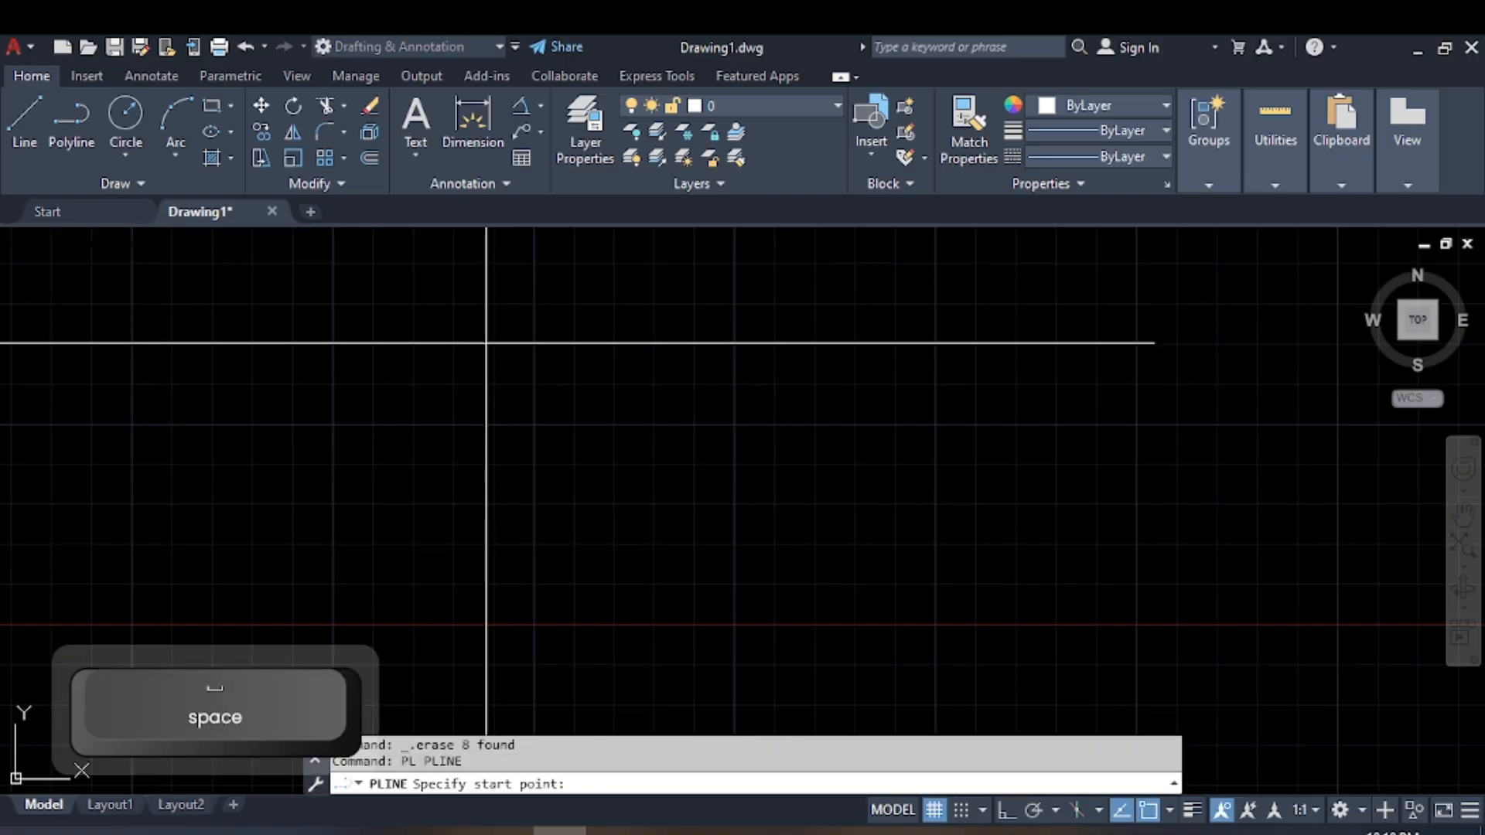
left_click(486, 343)
type("a")
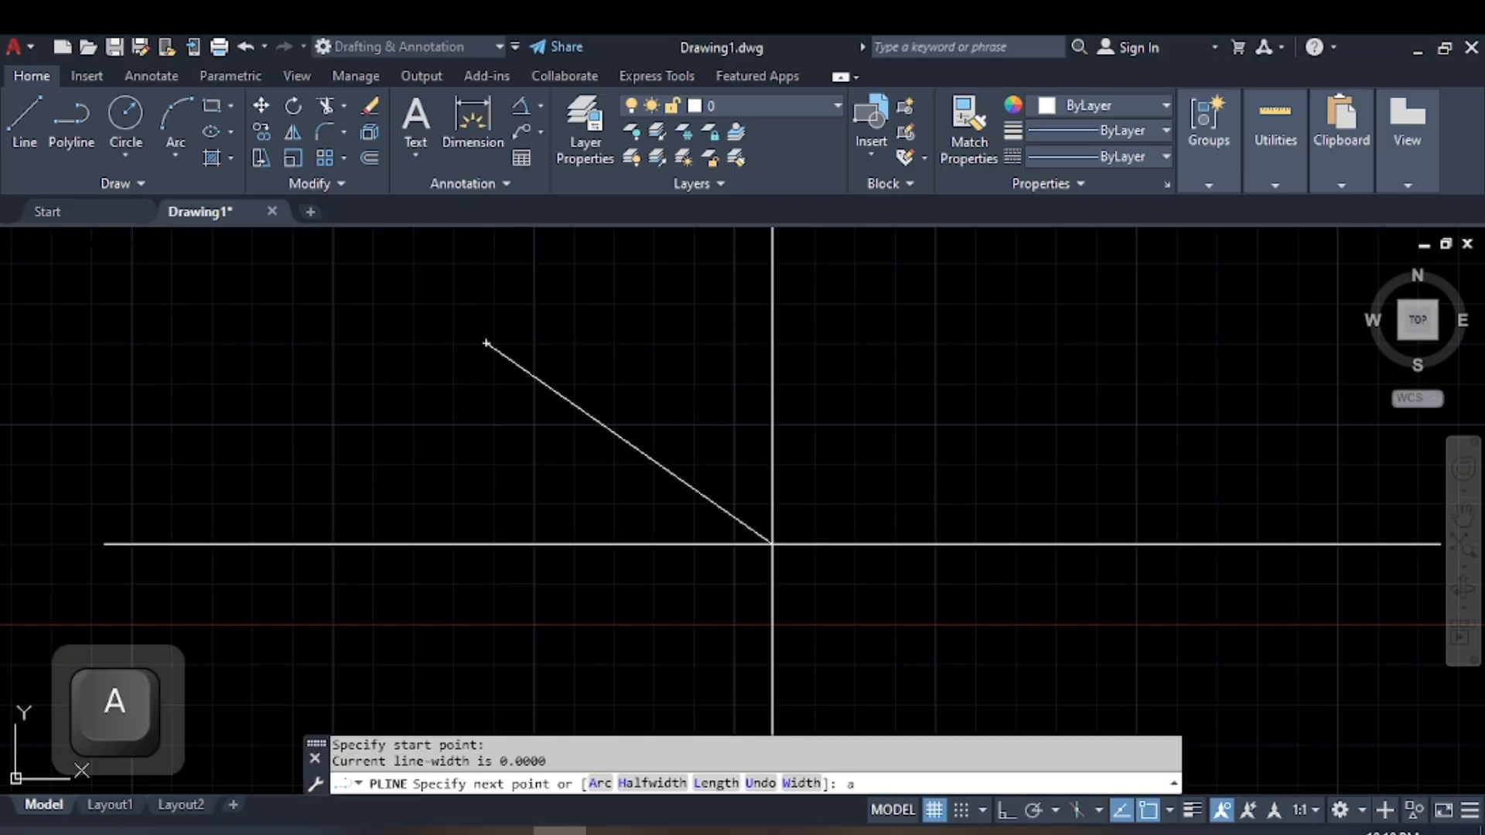
key("space")
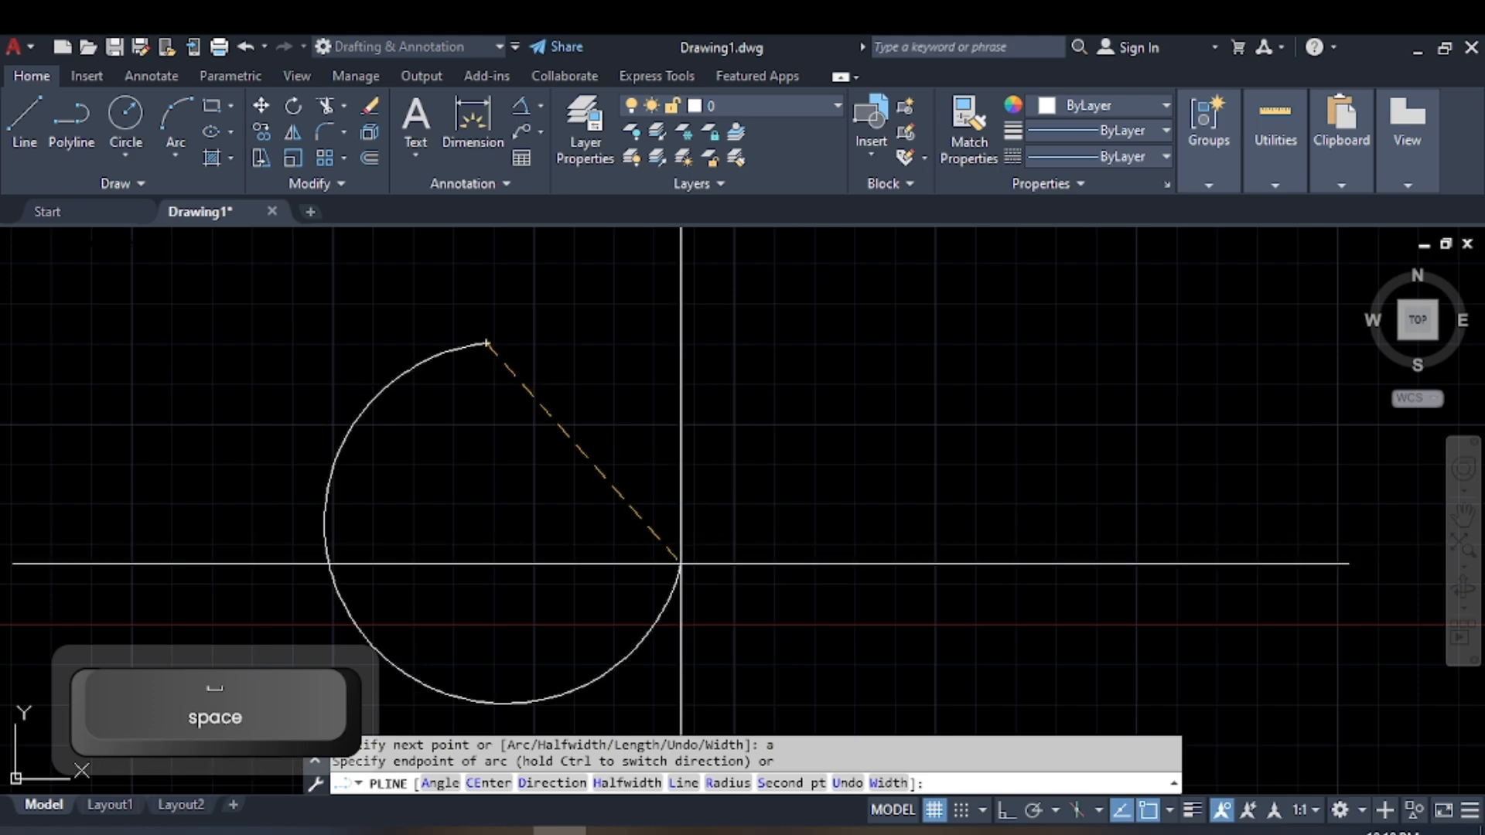
middle_click_drag(680, 563, 713, 542)
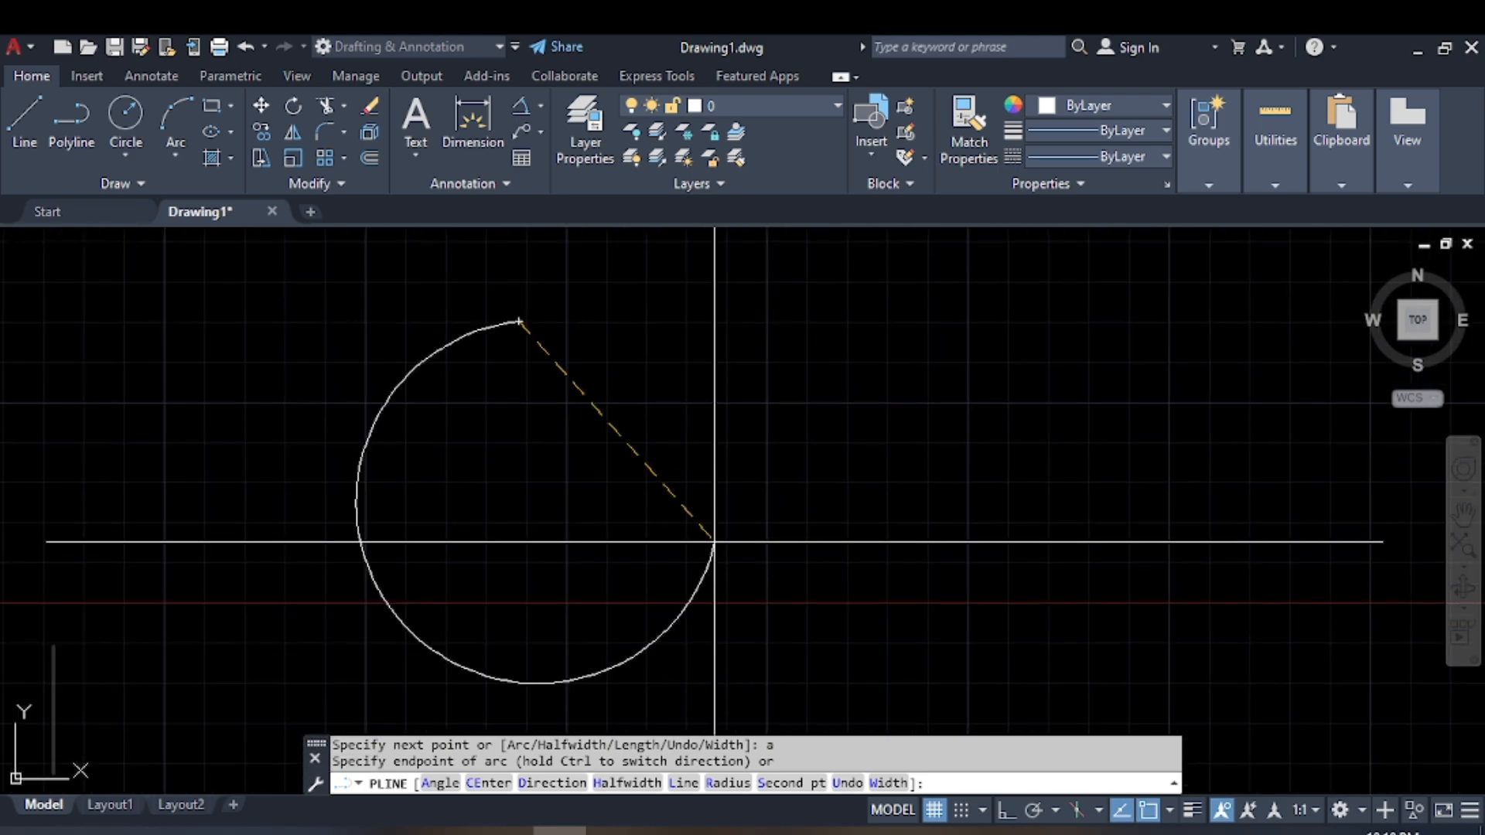
type("ce")
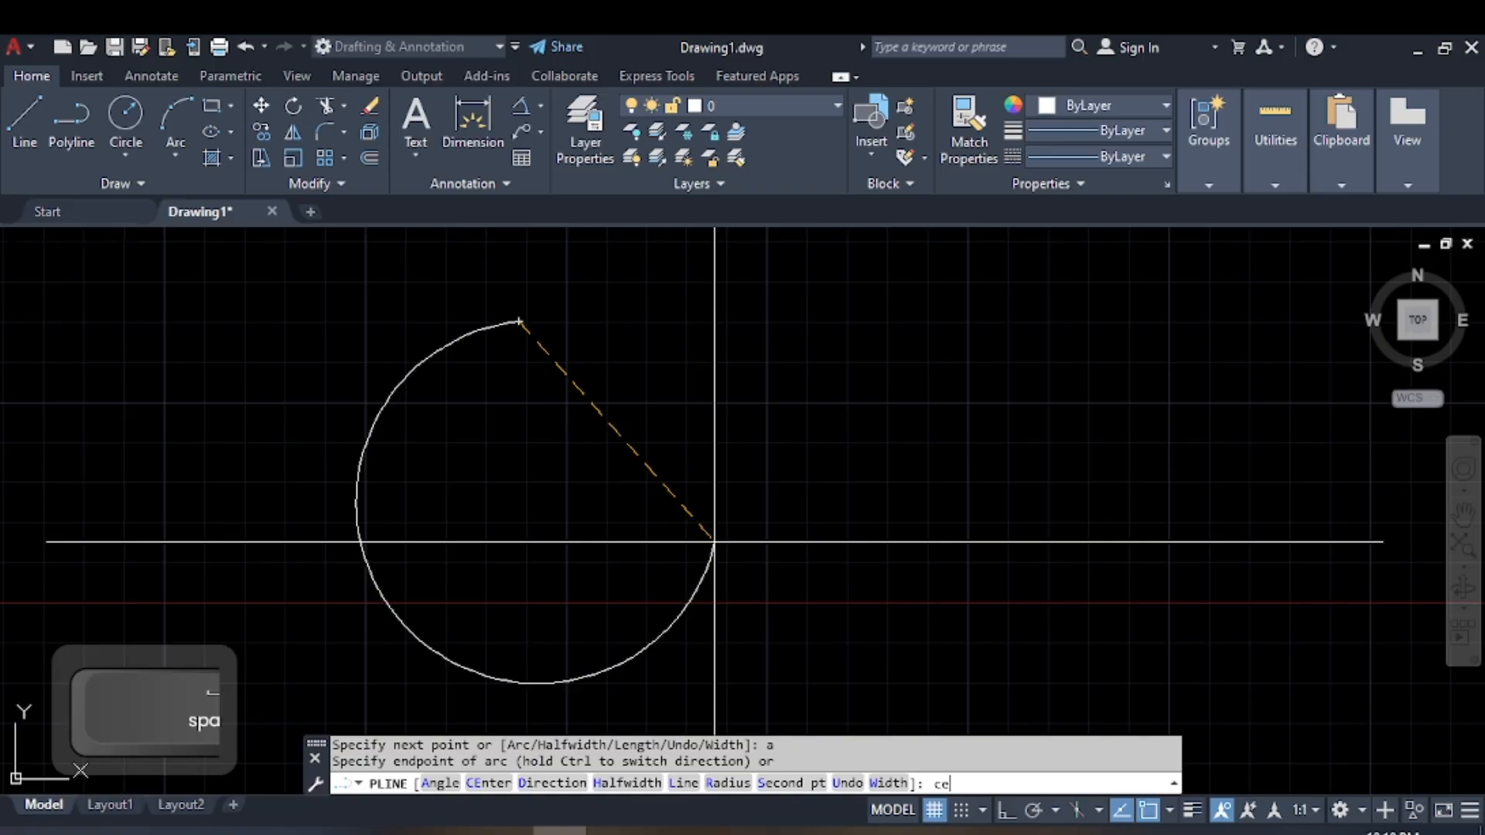
key("space")
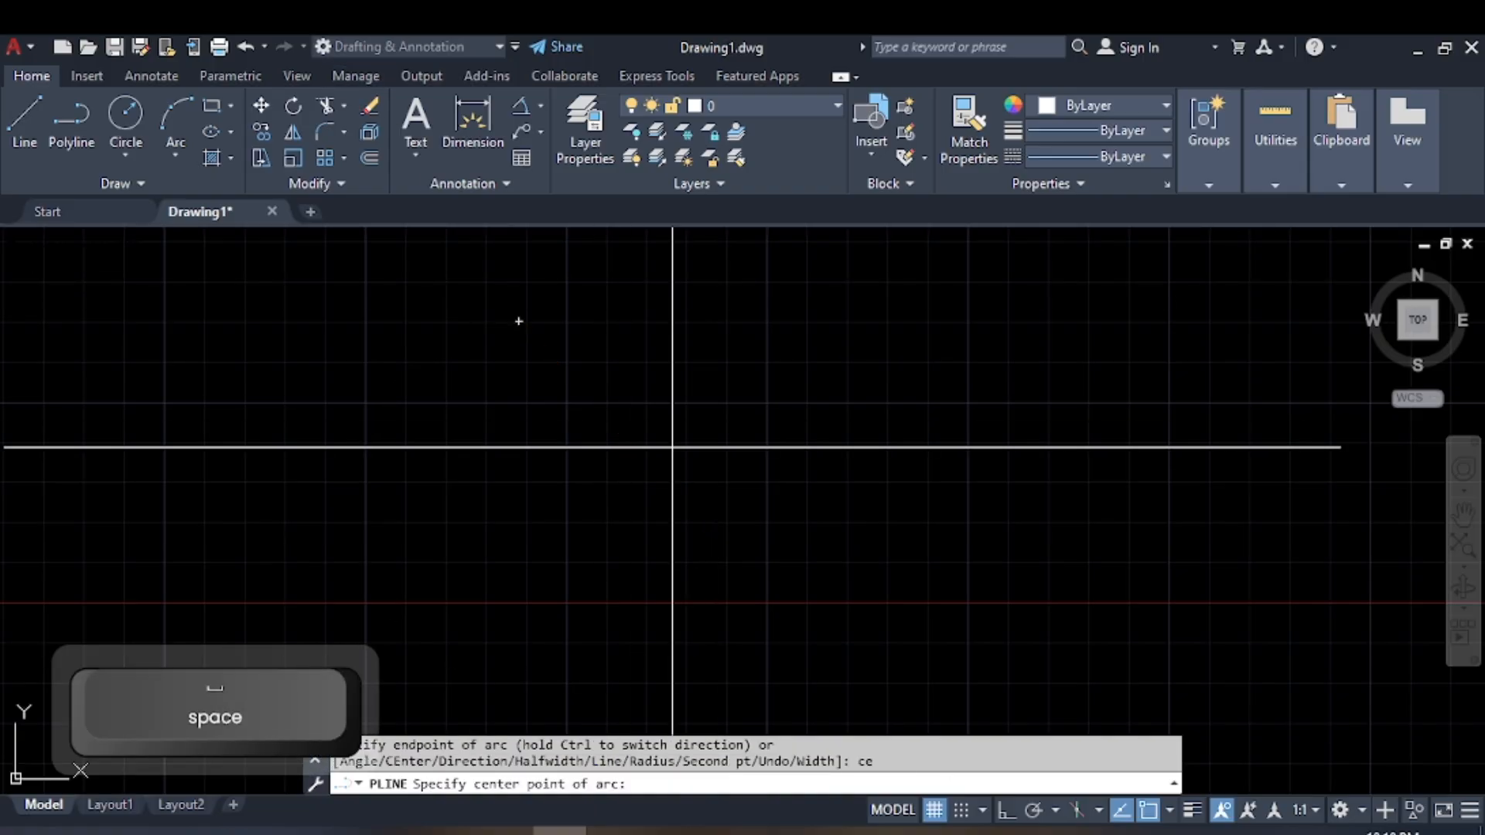
scroll(719, 516, "down", 2)
middle_click_drag(711, 510, 679, 556)
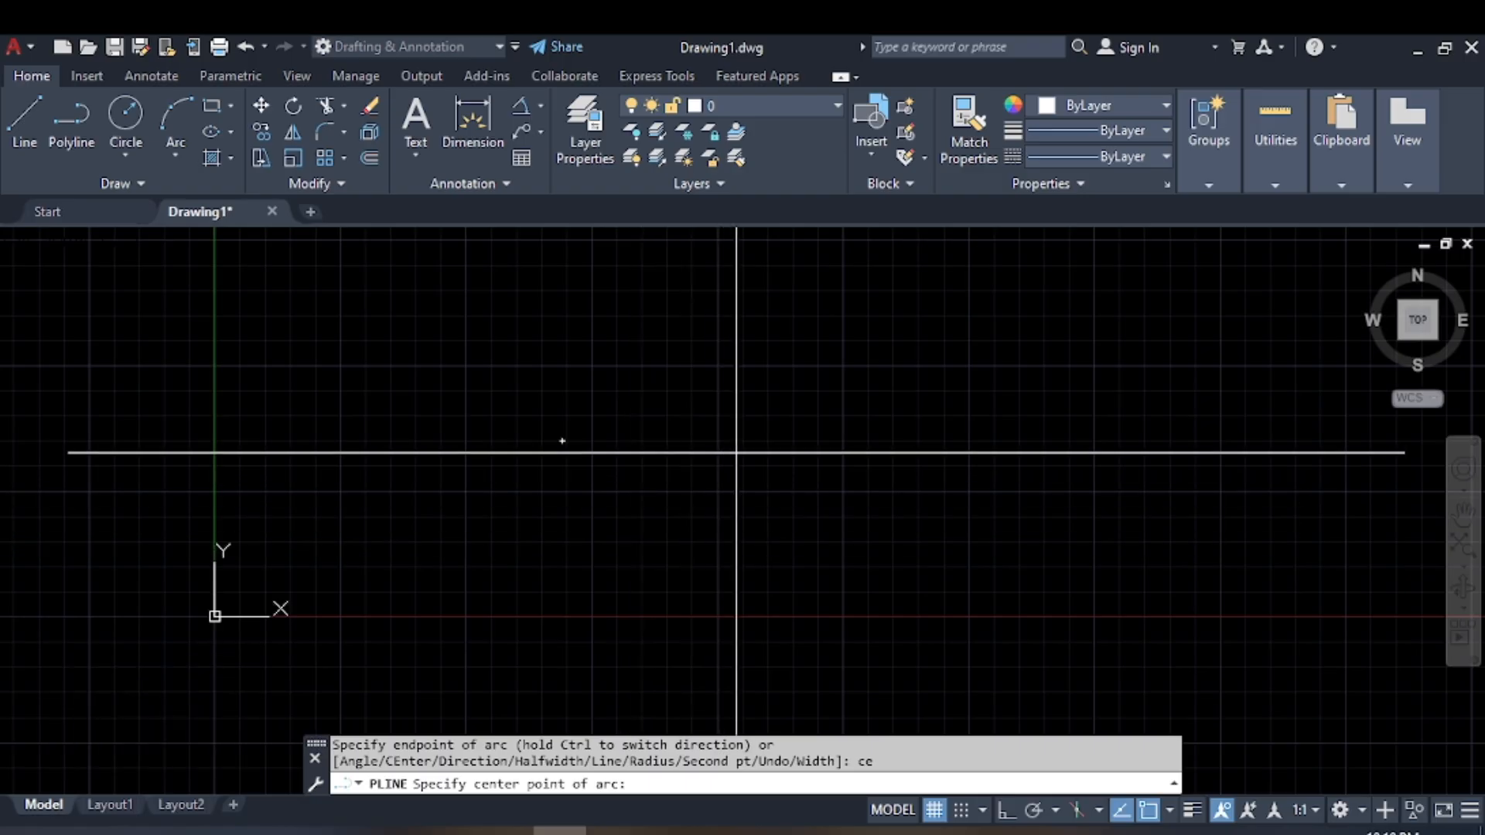
left_click(562, 441)
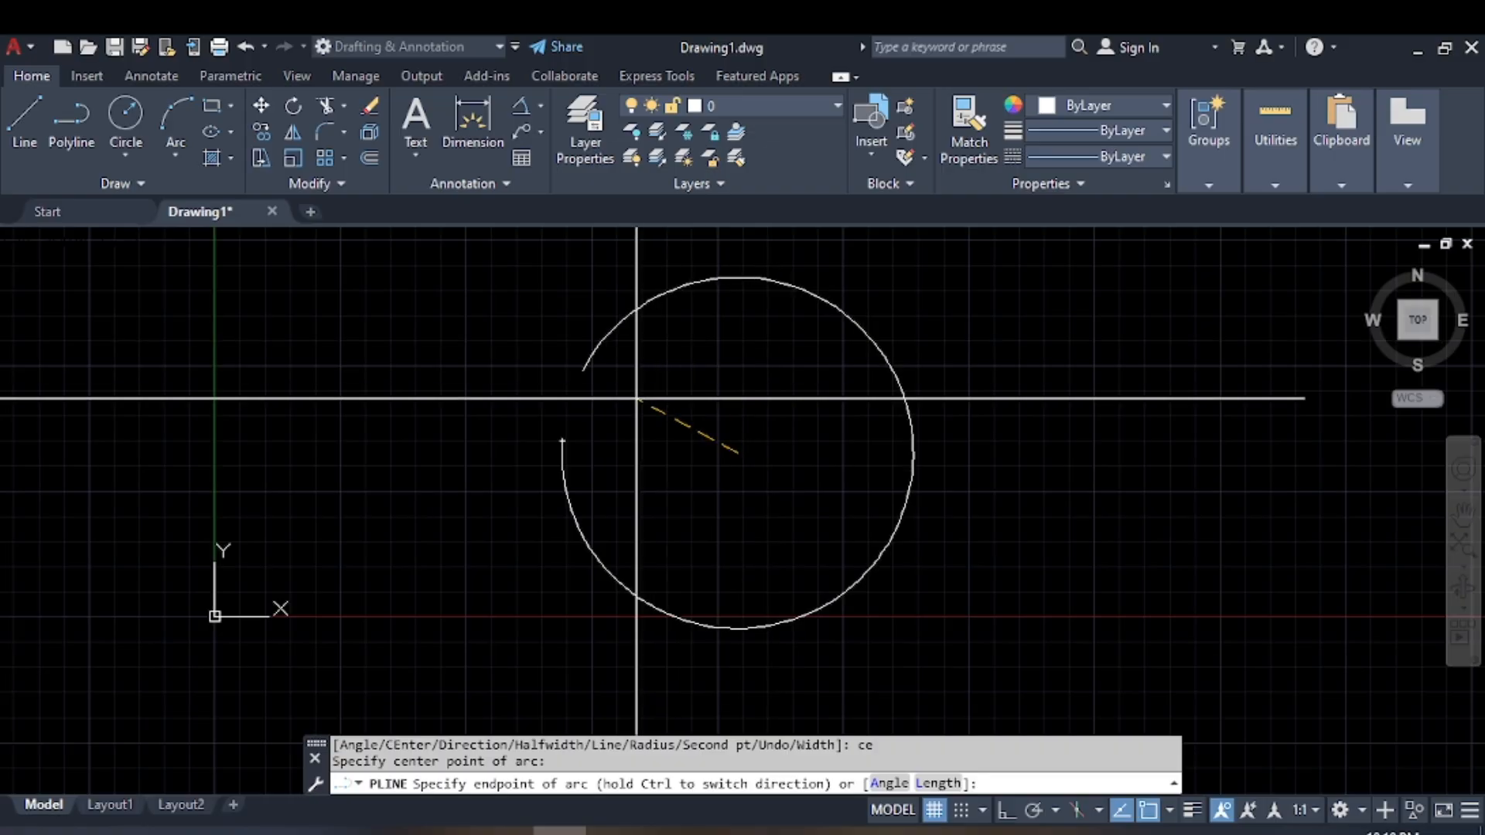
left_click(631, 430)
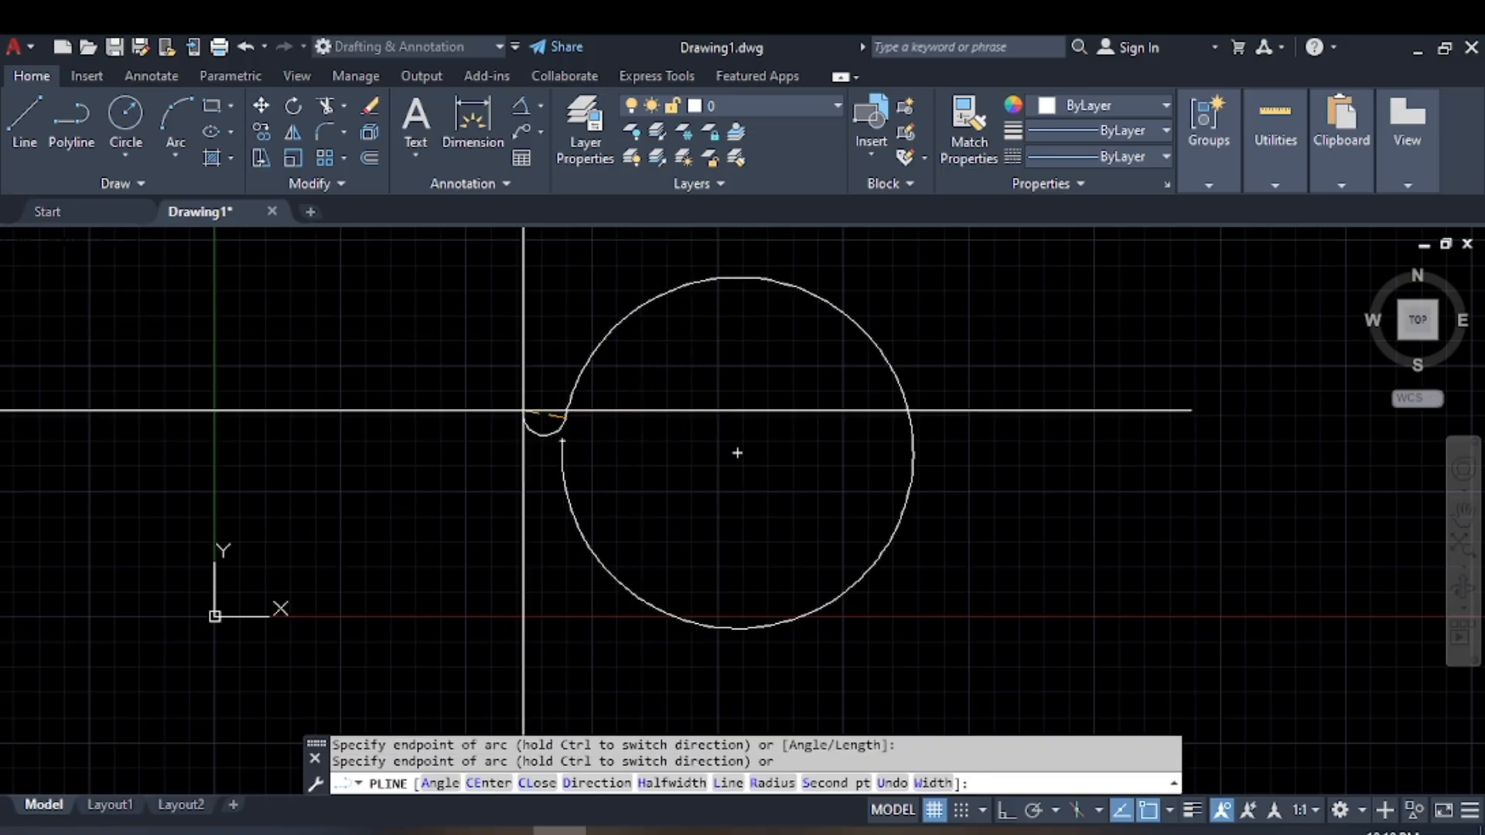
Add a roughly semicircular arc outside the large arc's open end with the Center option, arching over toward the left.
scroll(528, 408, "up", 5)
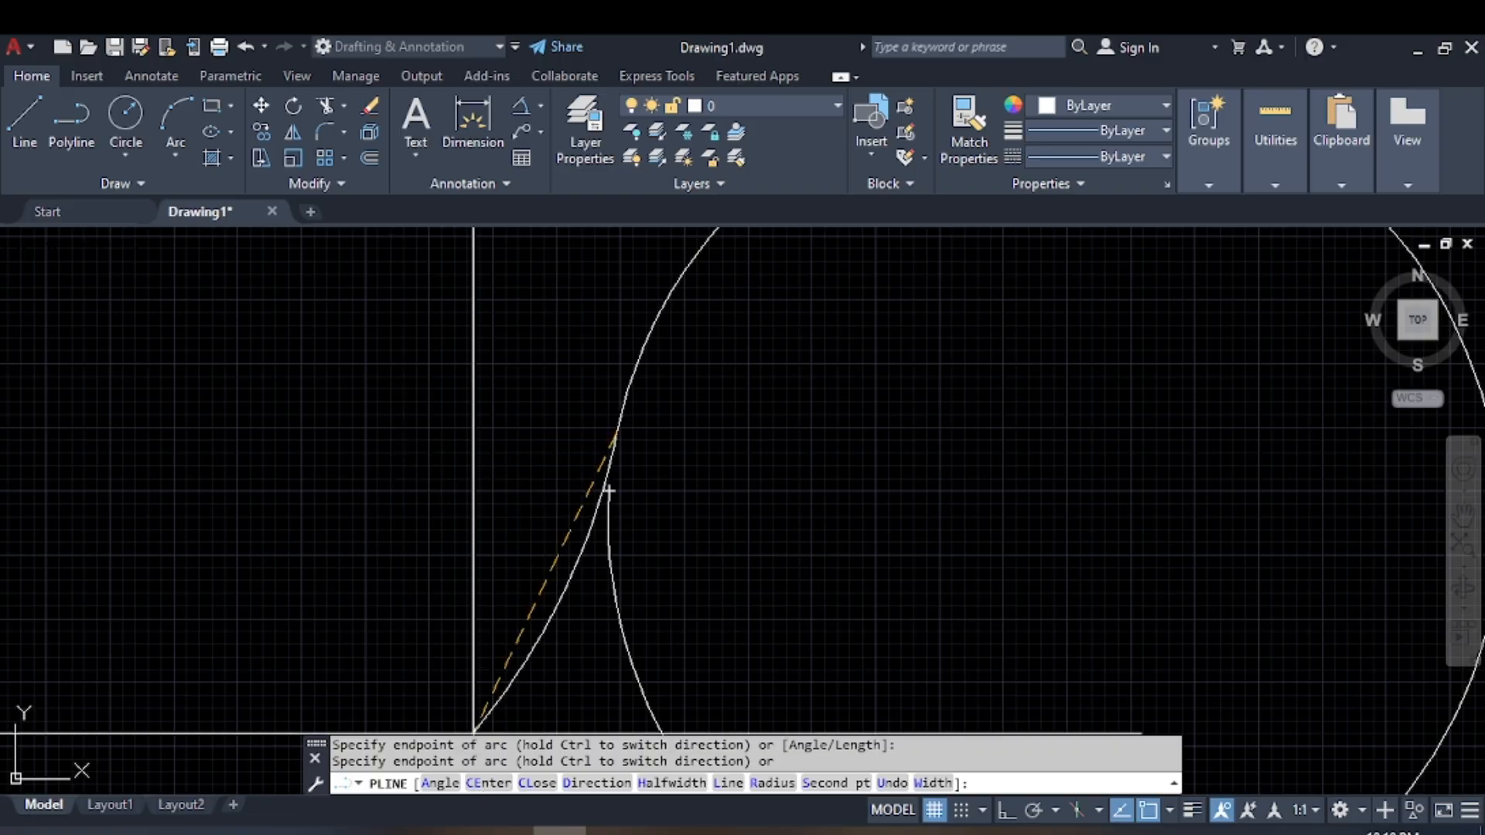
type("CE")
key("Return")
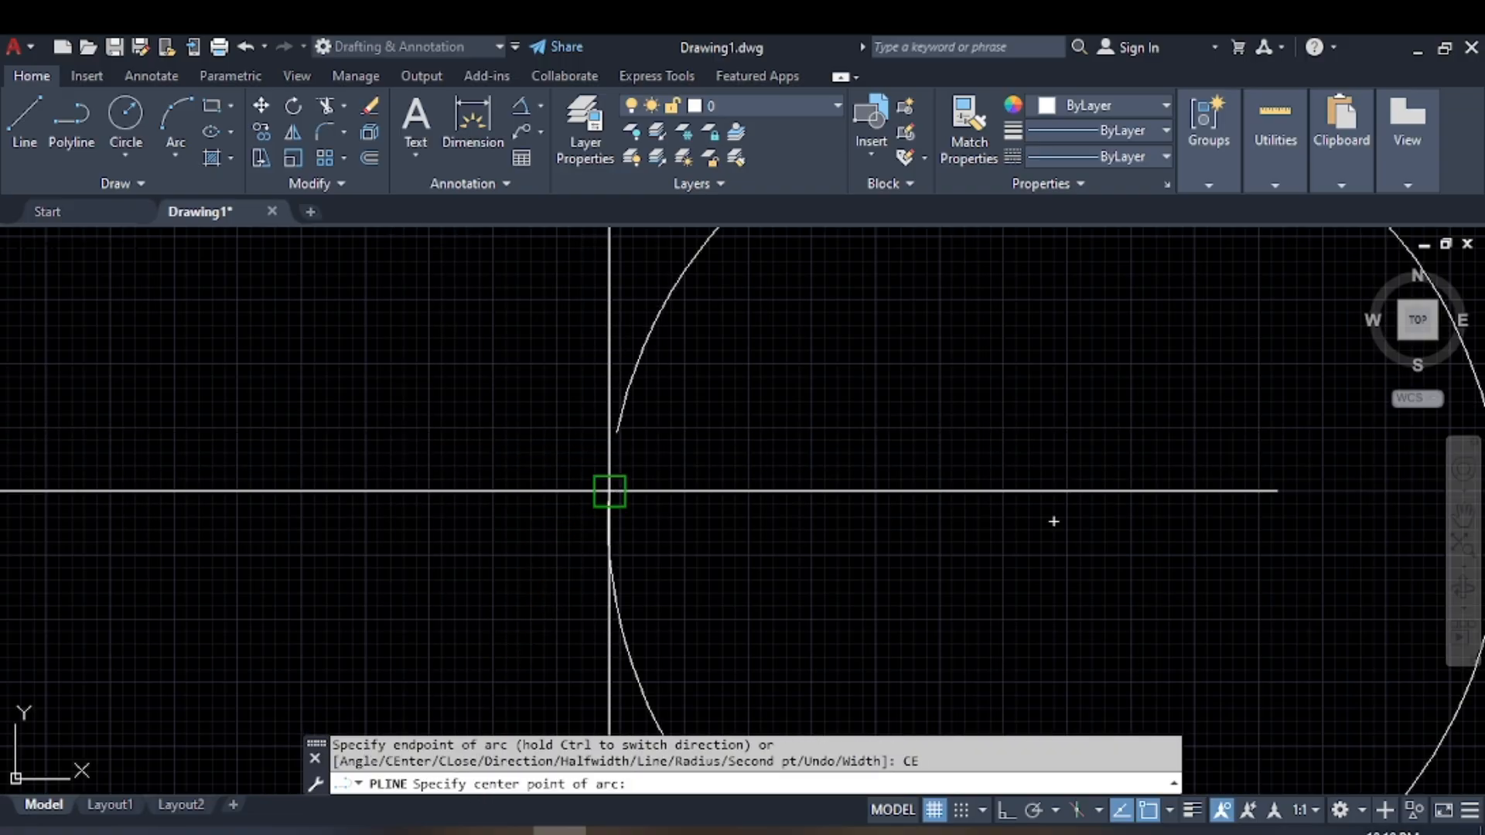
scroll(485, 462, "down", 2)
middle_click_drag(485, 461, 729, 487)
scroll(727, 486, "up", 2)
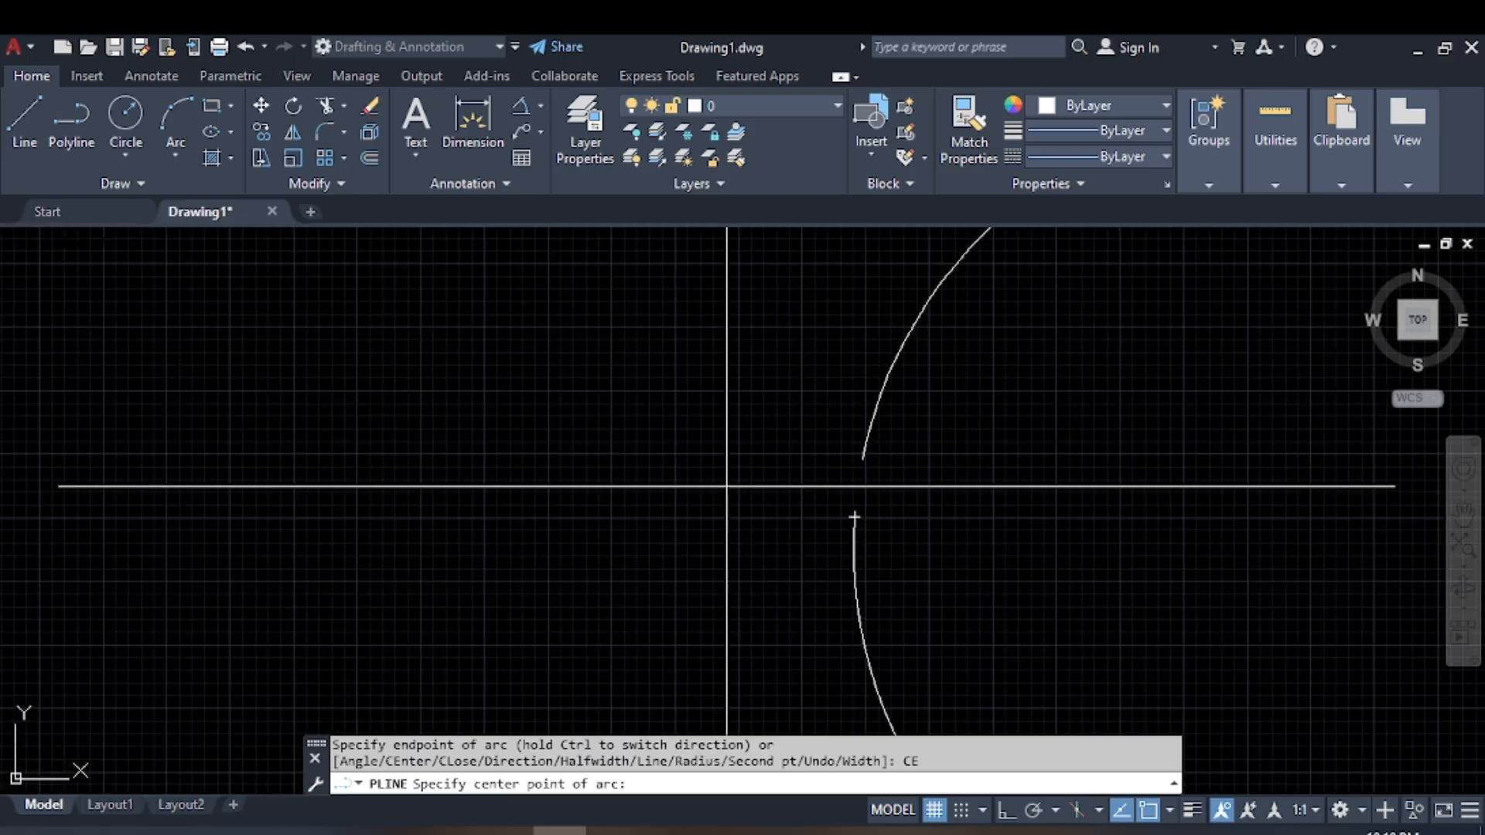
scroll(736, 464, "up", 2)
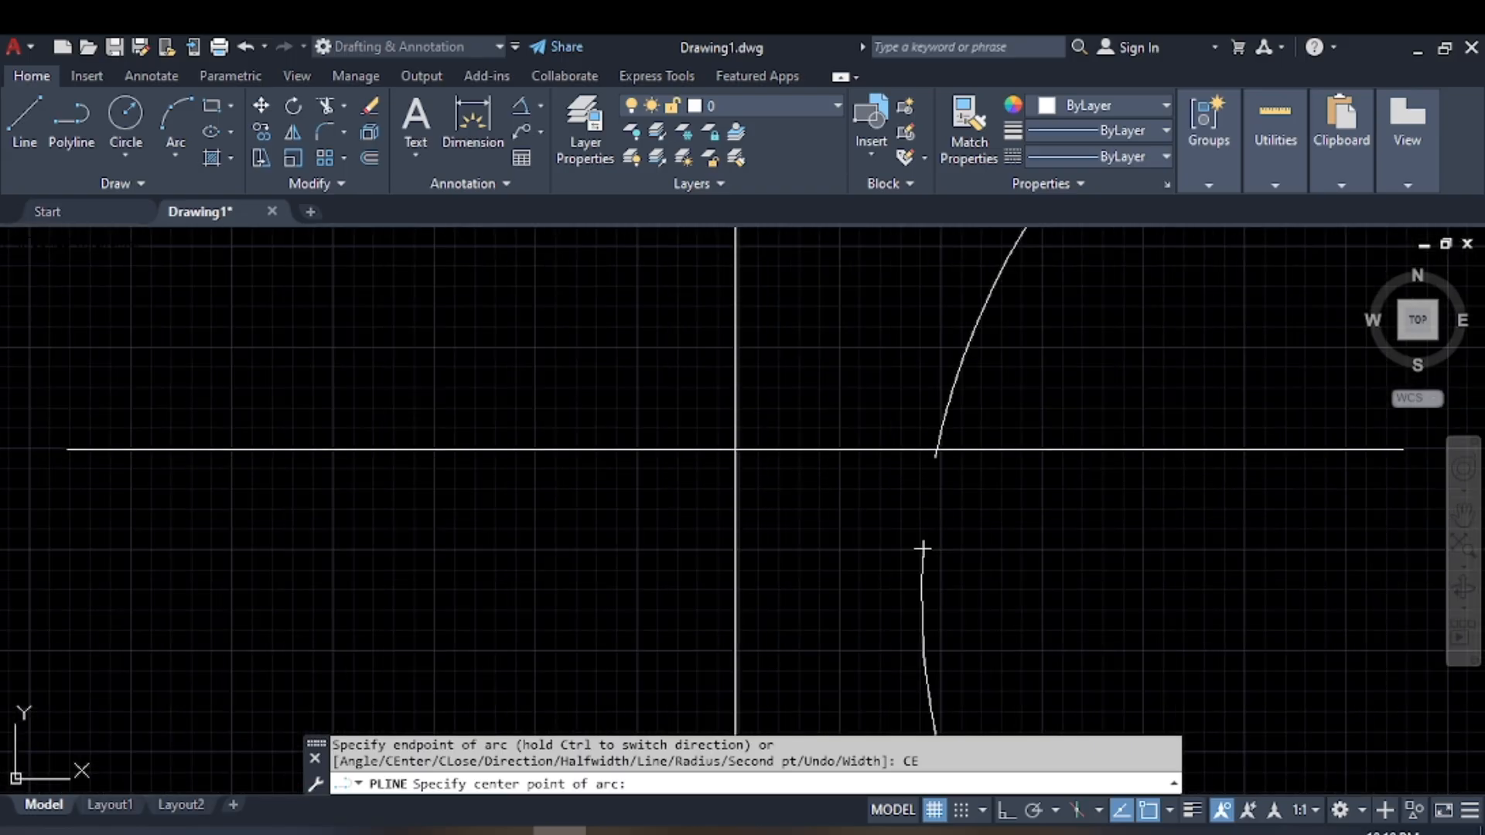
left_click(735, 449)
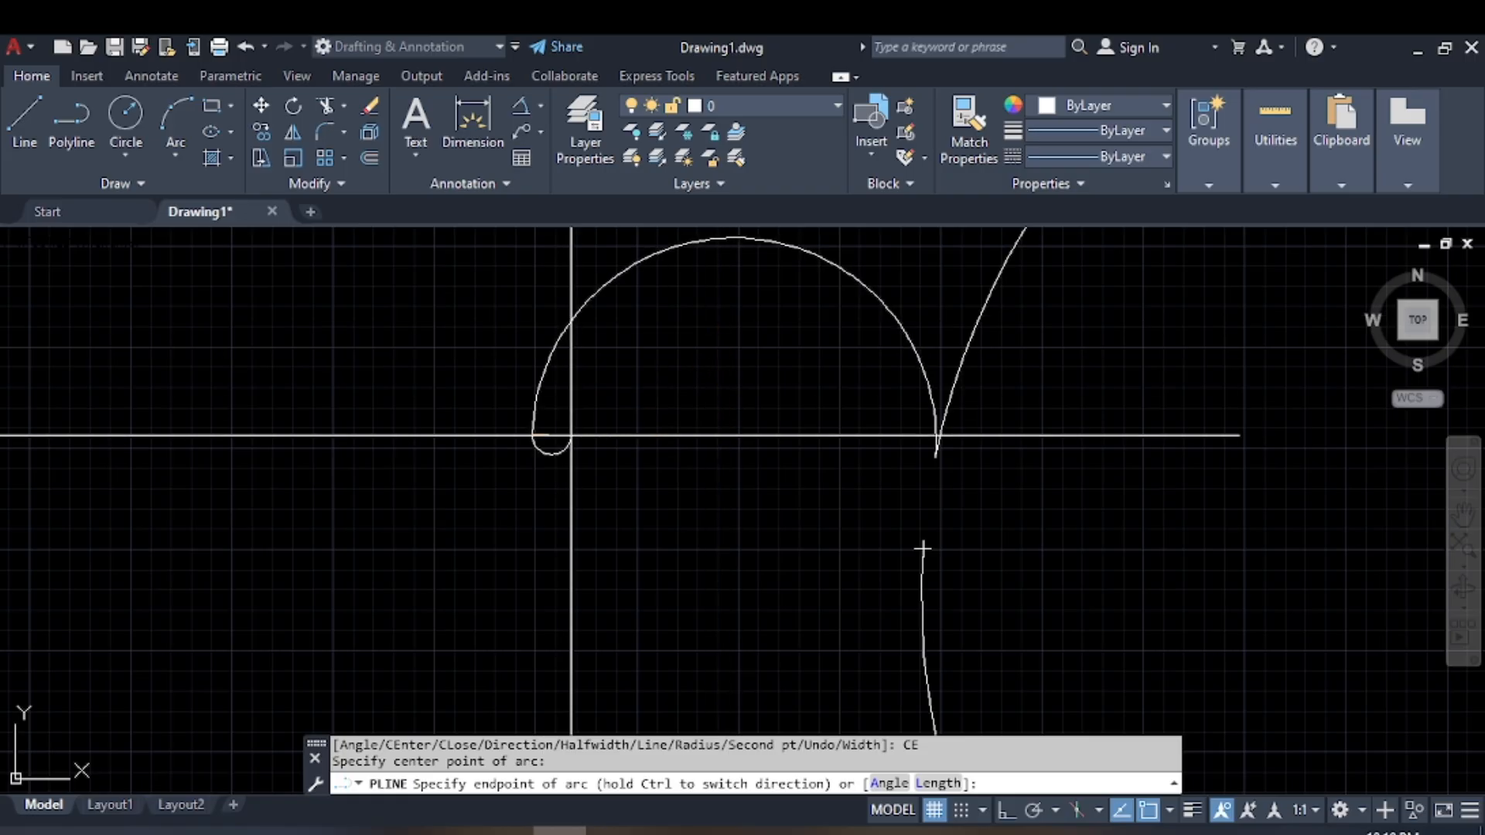
left_click(571, 434)
Set the polyline's starting and ending half-width to 5 for the following arc segments.
middle_click_drag(451, 564, 539, 516)
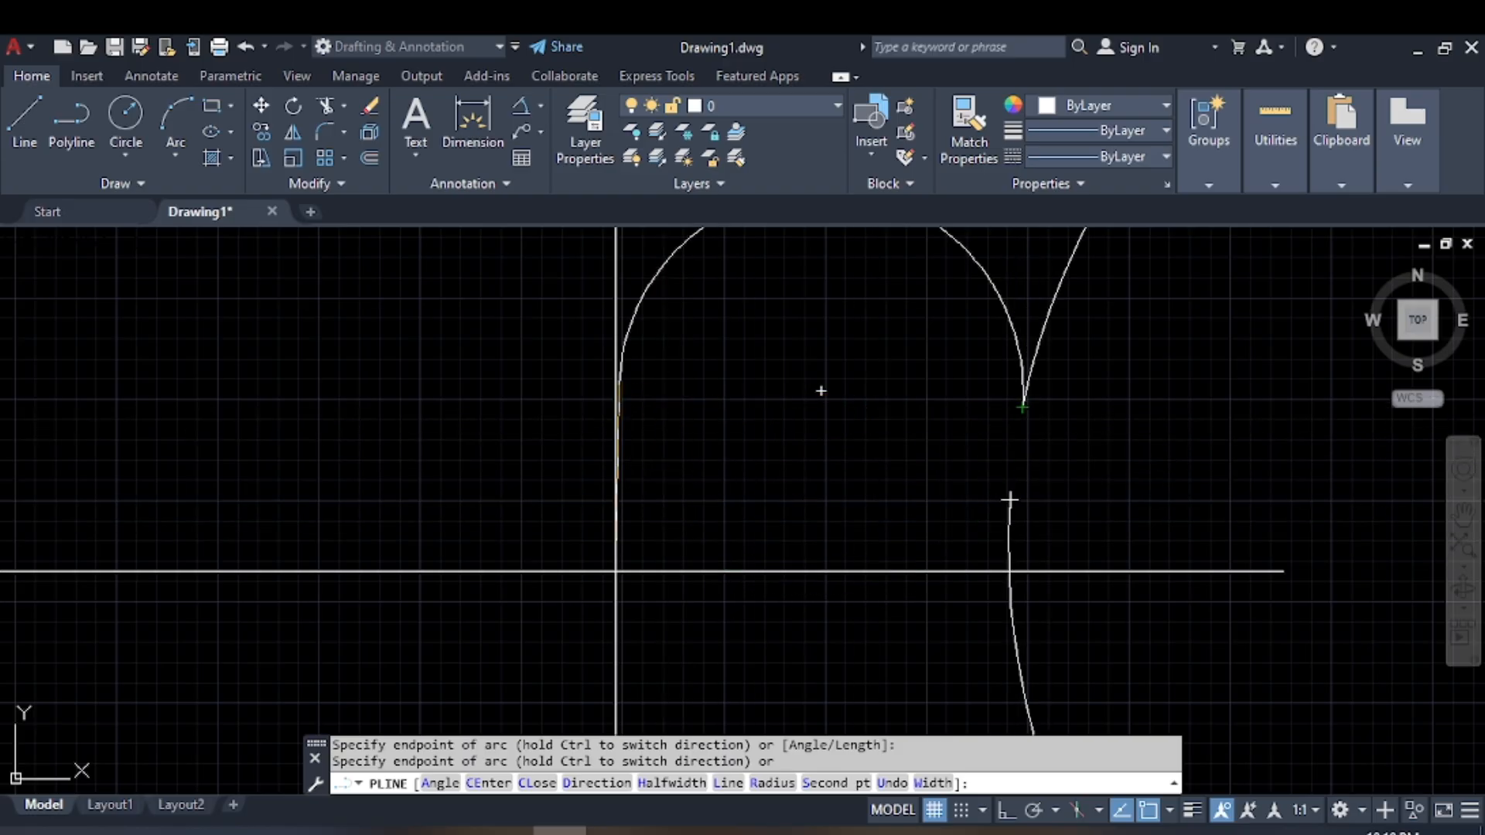
scroll(620, 599, "down", 2)
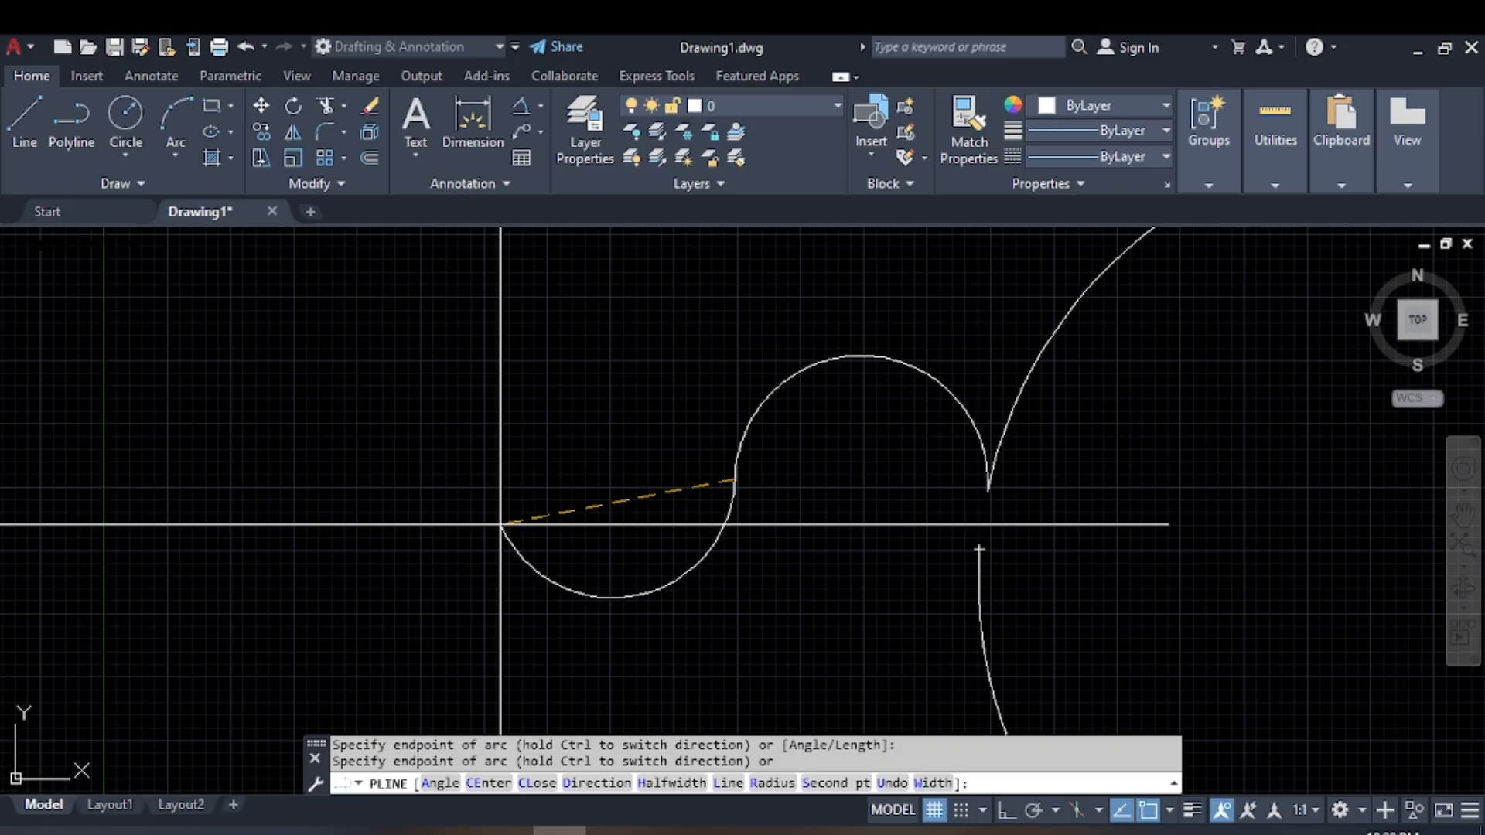
type("h")
key("space")
type("5")
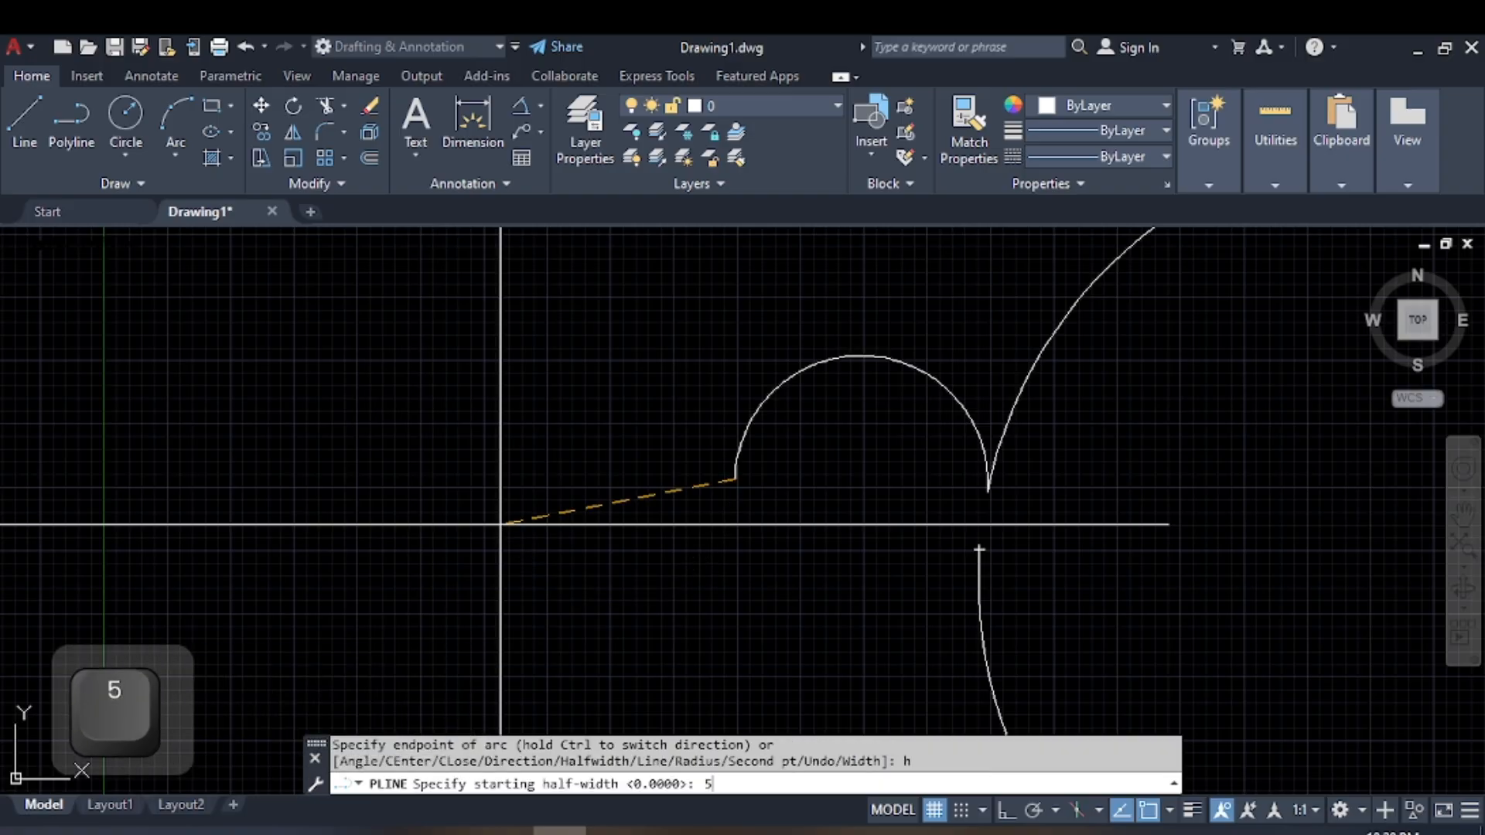
key("Return")
type("5")
key("Return")
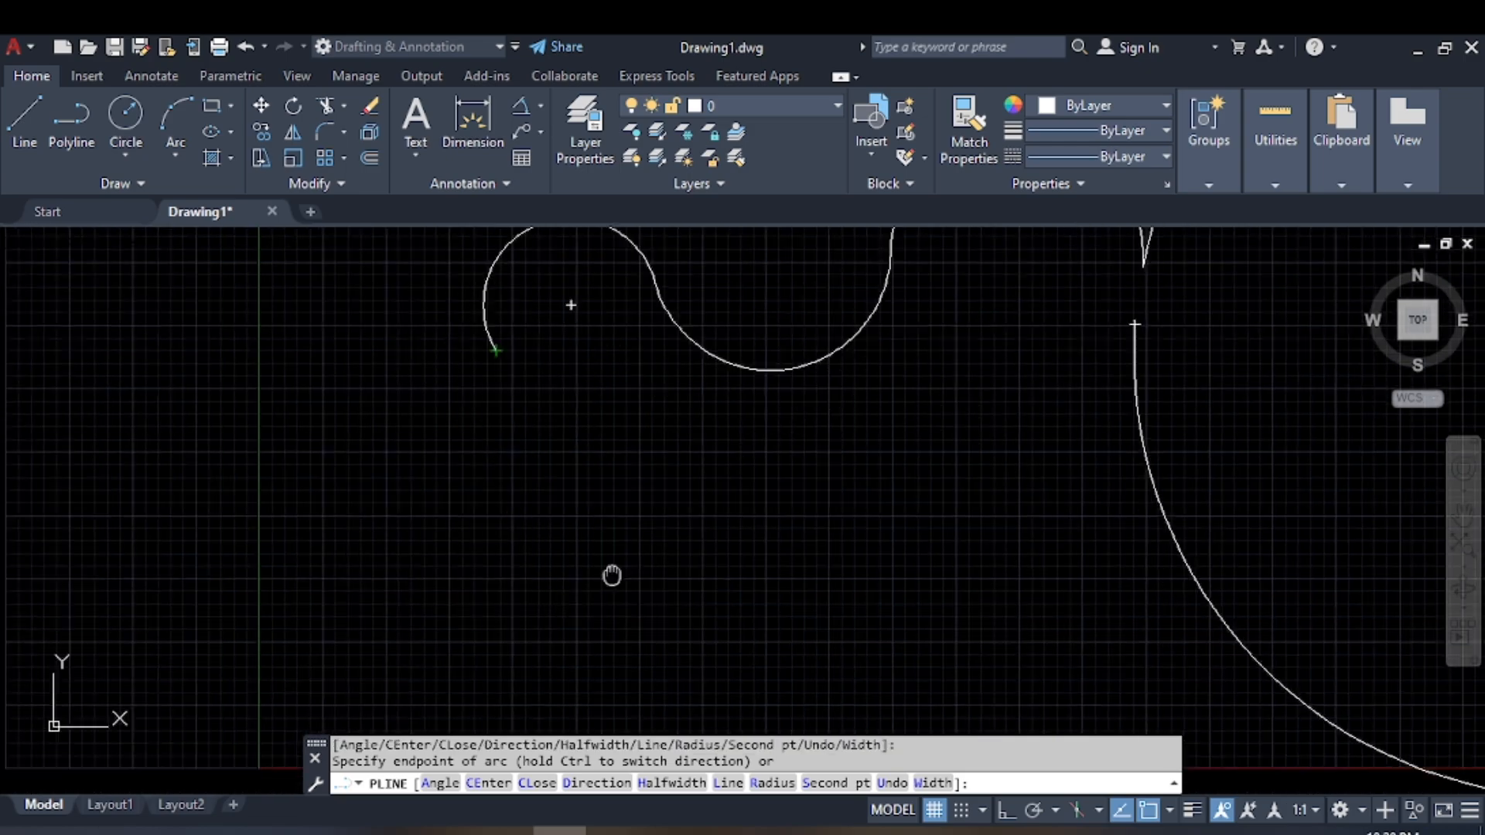
Continue the polyline with connected tangent arcs winding down and then right, ending below the X axis.
middle_click_drag(611, 577, 648, 522)
left_click(566, 514)
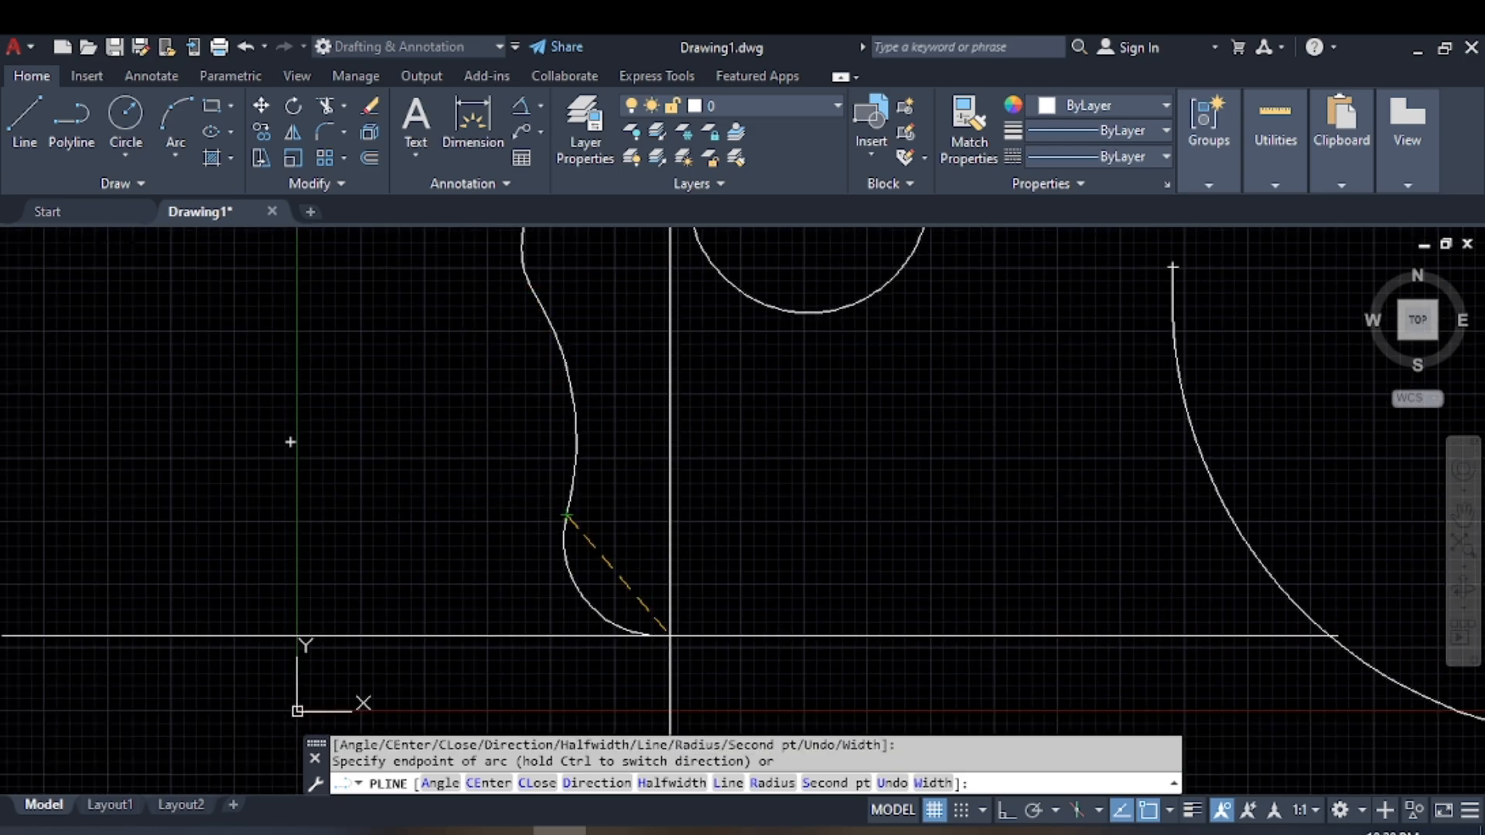
middle_click_drag(665, 595, 582, 434)
left_click(654, 520)
scroll(655, 570, "down", 2)
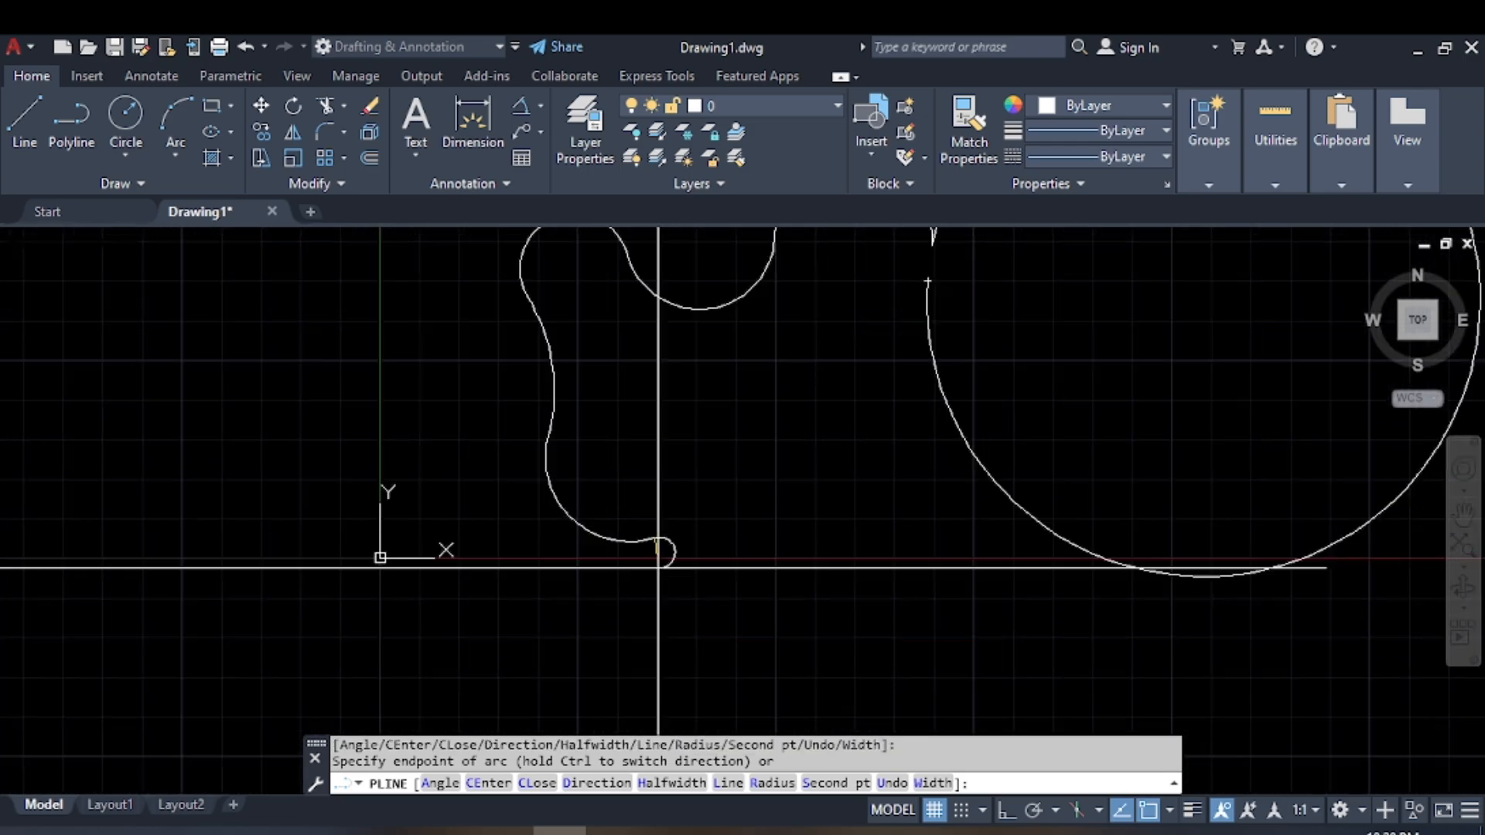
middle_click_drag(657, 567, 506, 570)
left_click(630, 638)
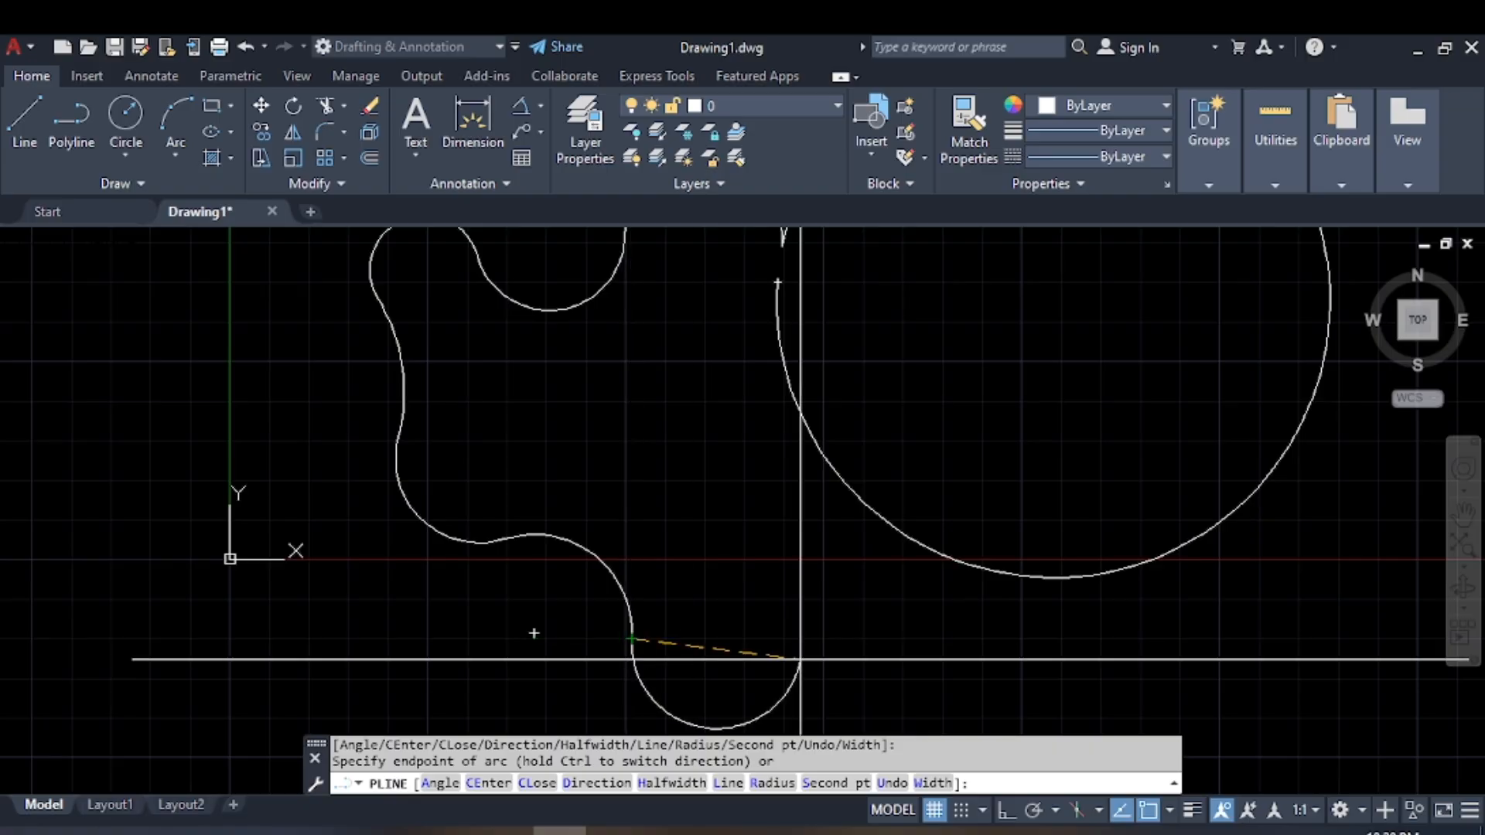
Extend the polyline with four more alternating tangent arcs winding to the right beneath the large circular arc.
middle_click_drag(781, 628, 600, 457)
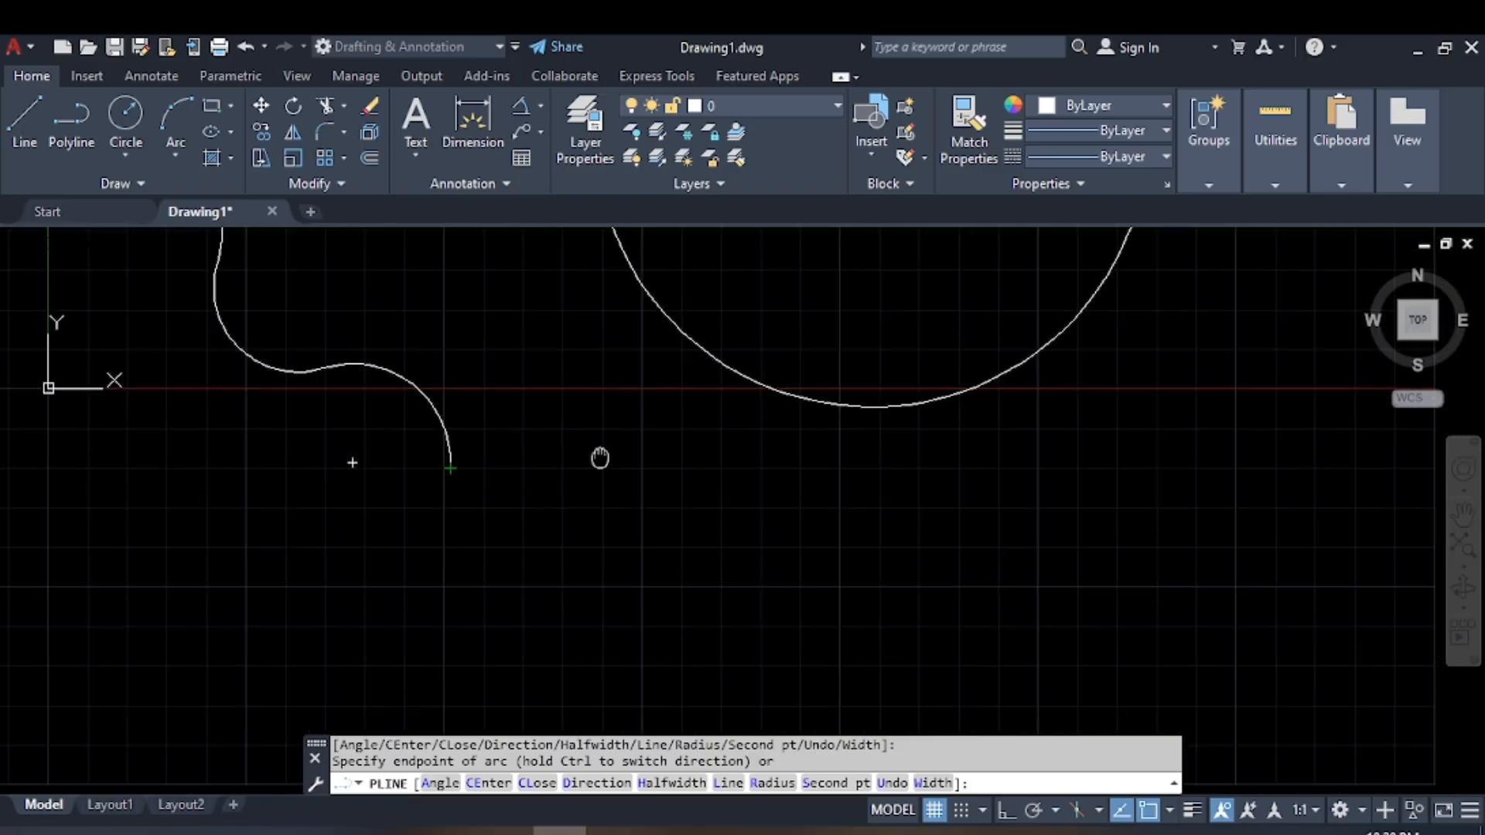
left_click(565, 473)
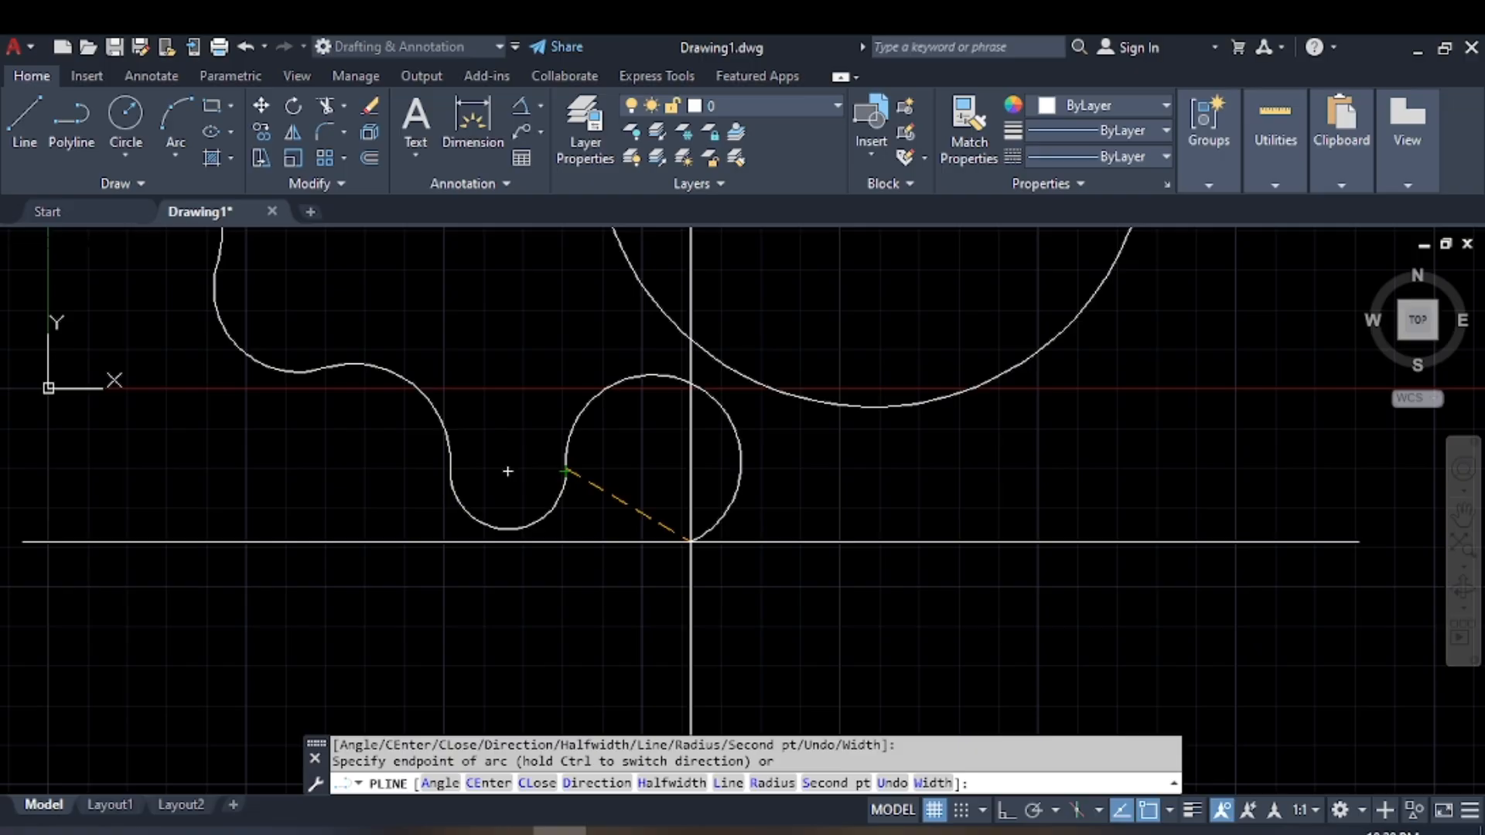
left_click(691, 542)
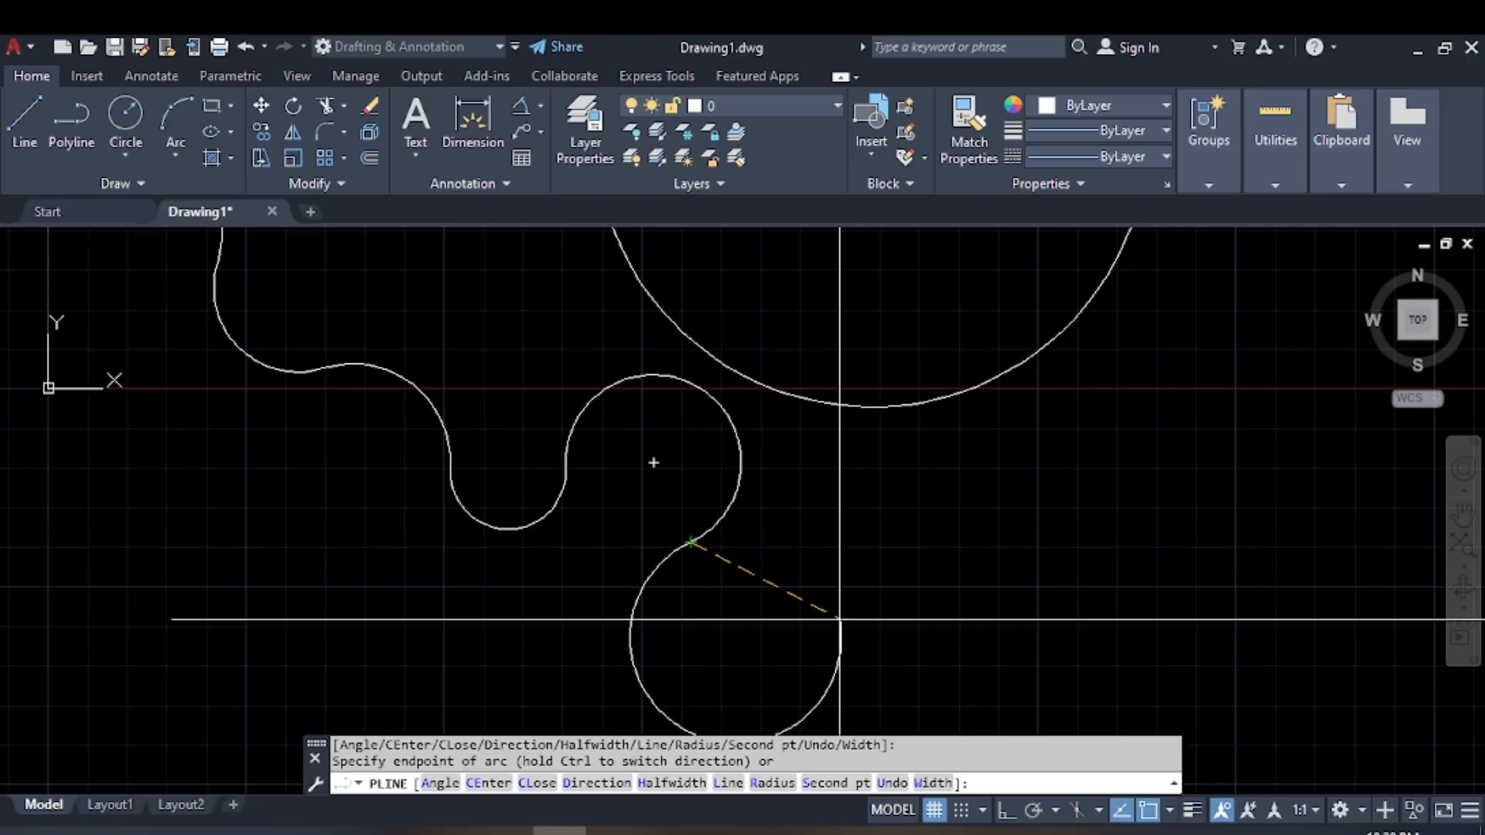
middle_click_drag(828, 615, 591, 470)
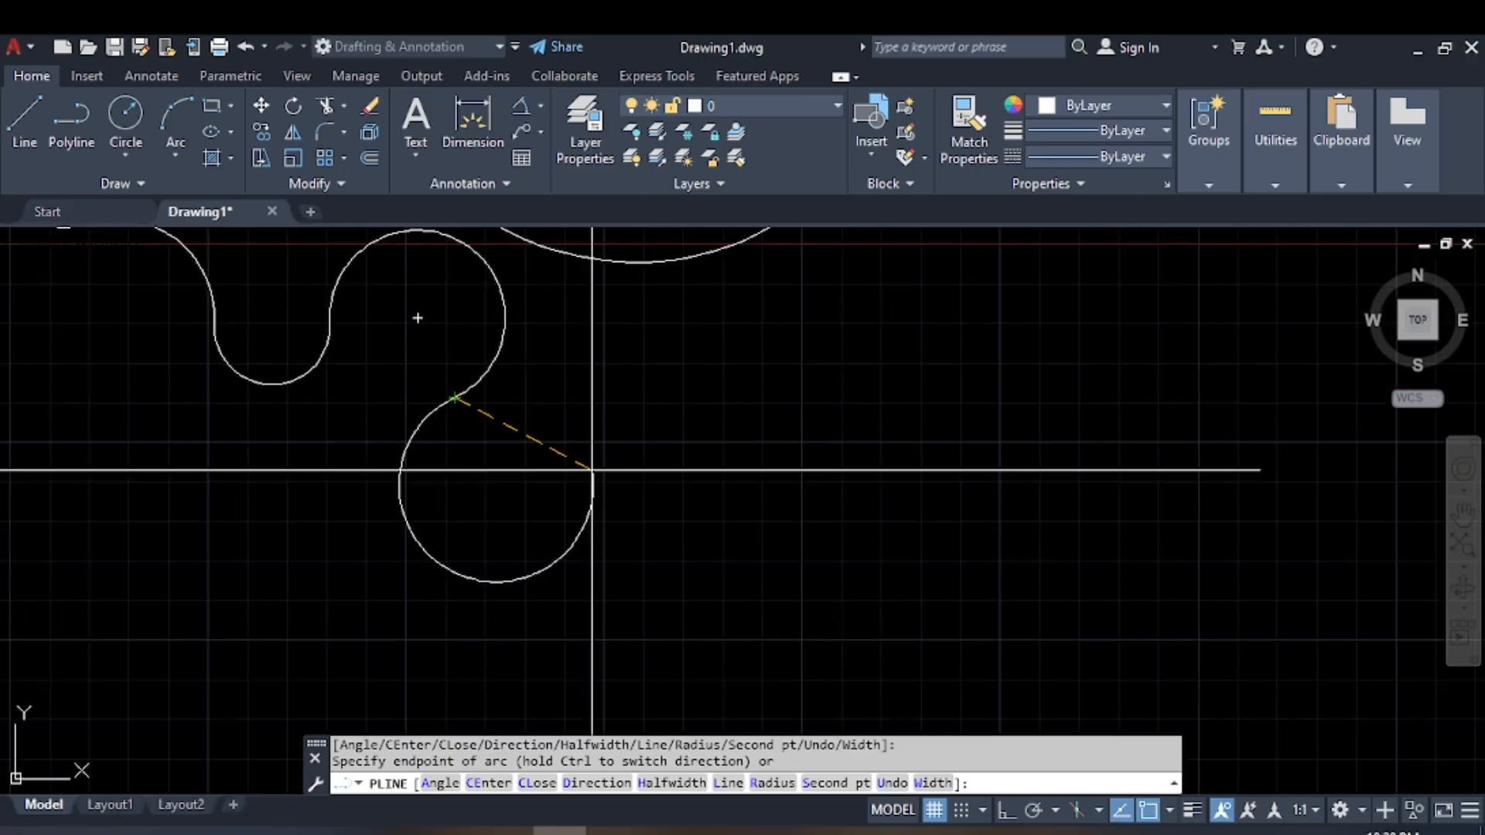
left_click(525, 434)
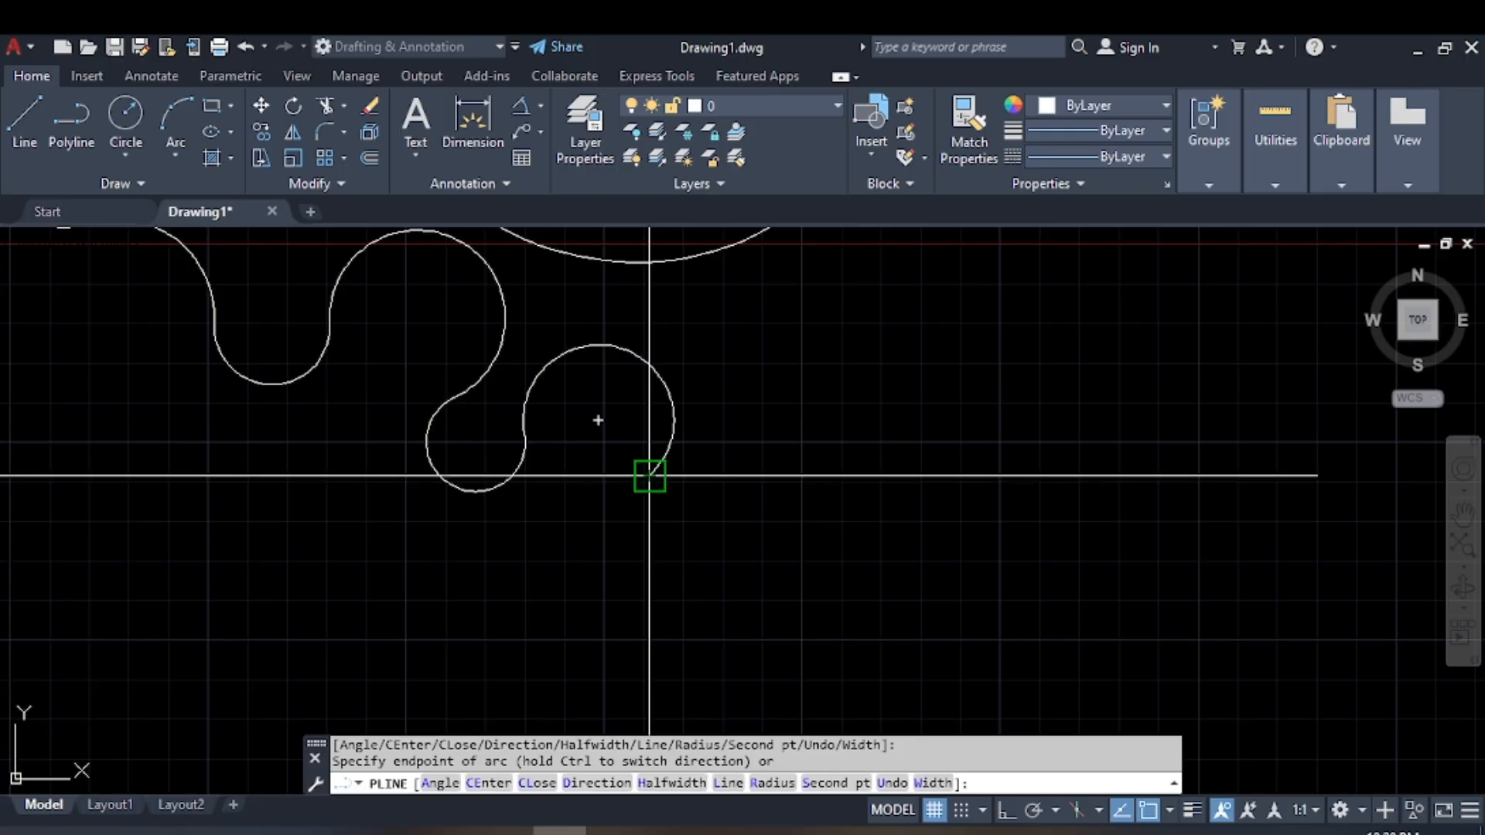
left_click(649, 474)
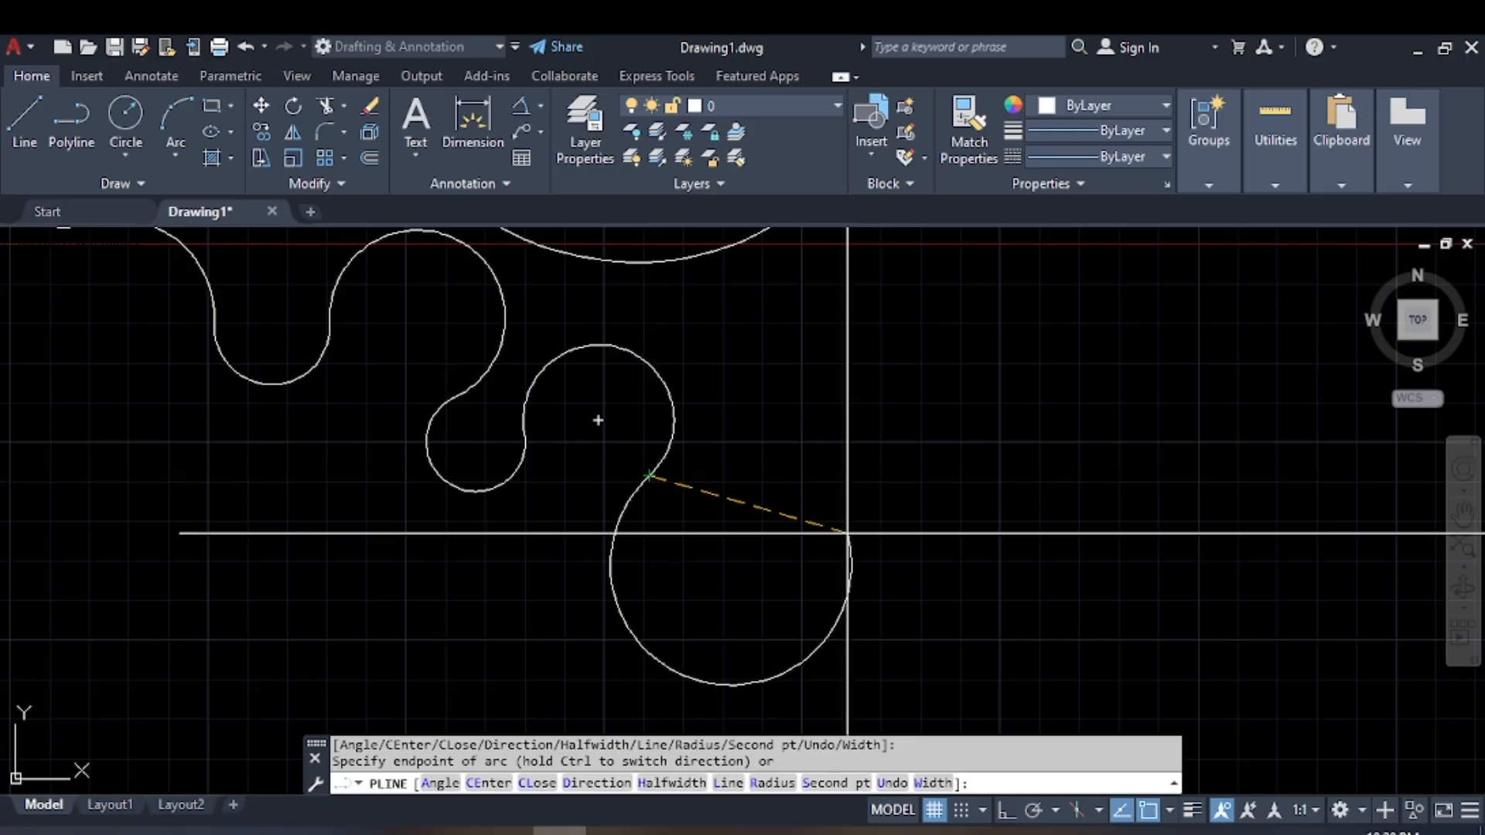
Continue the polyline with the Line option, adding a straight segment down to the right and two segments rising toward the upper right.
type("l")
key("space")
left_click(847, 532)
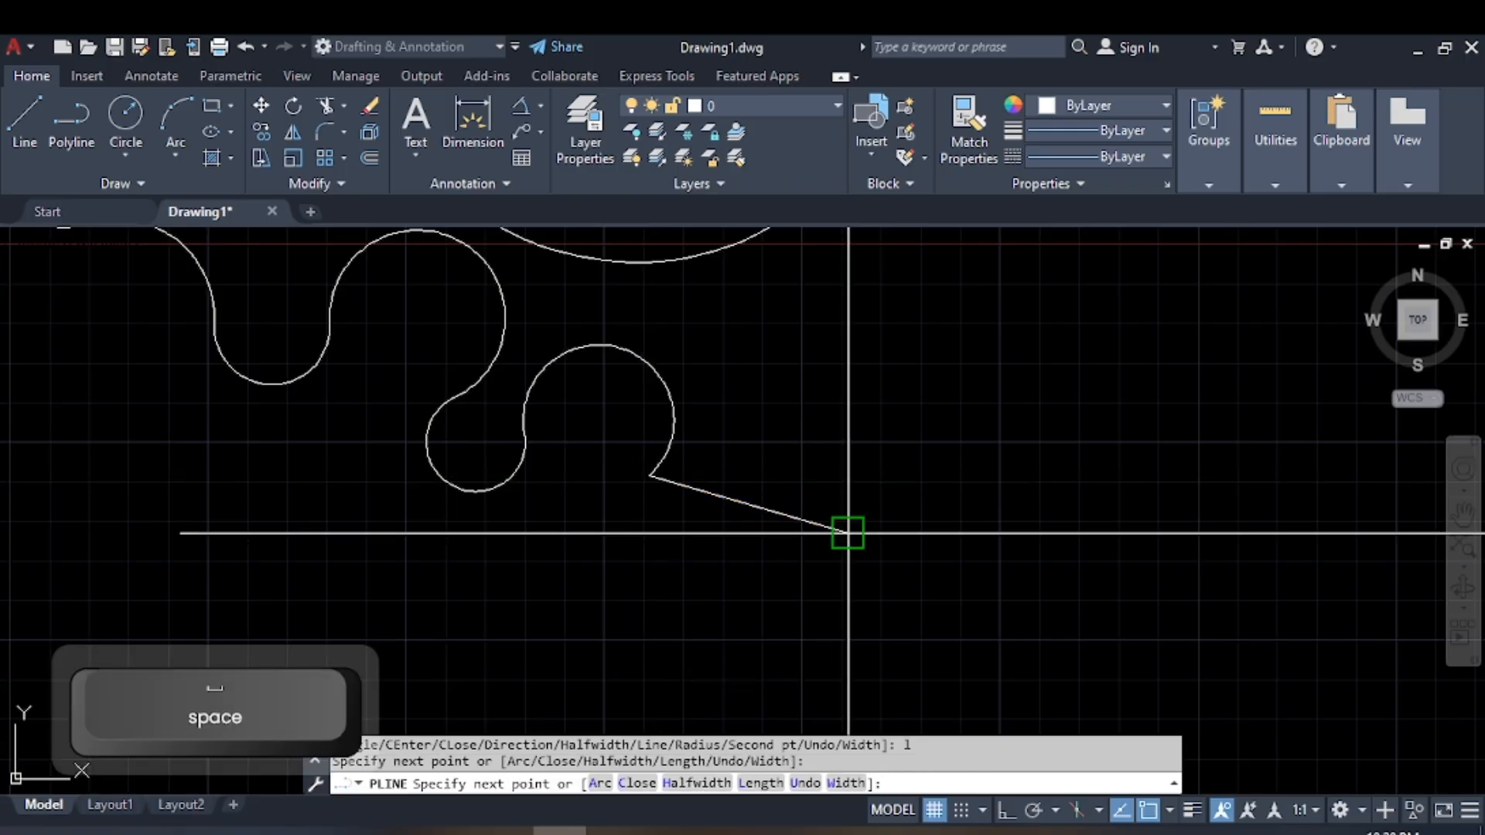
scroll(985, 421, "down", 2)
middle_click_drag(984, 420, 781, 583)
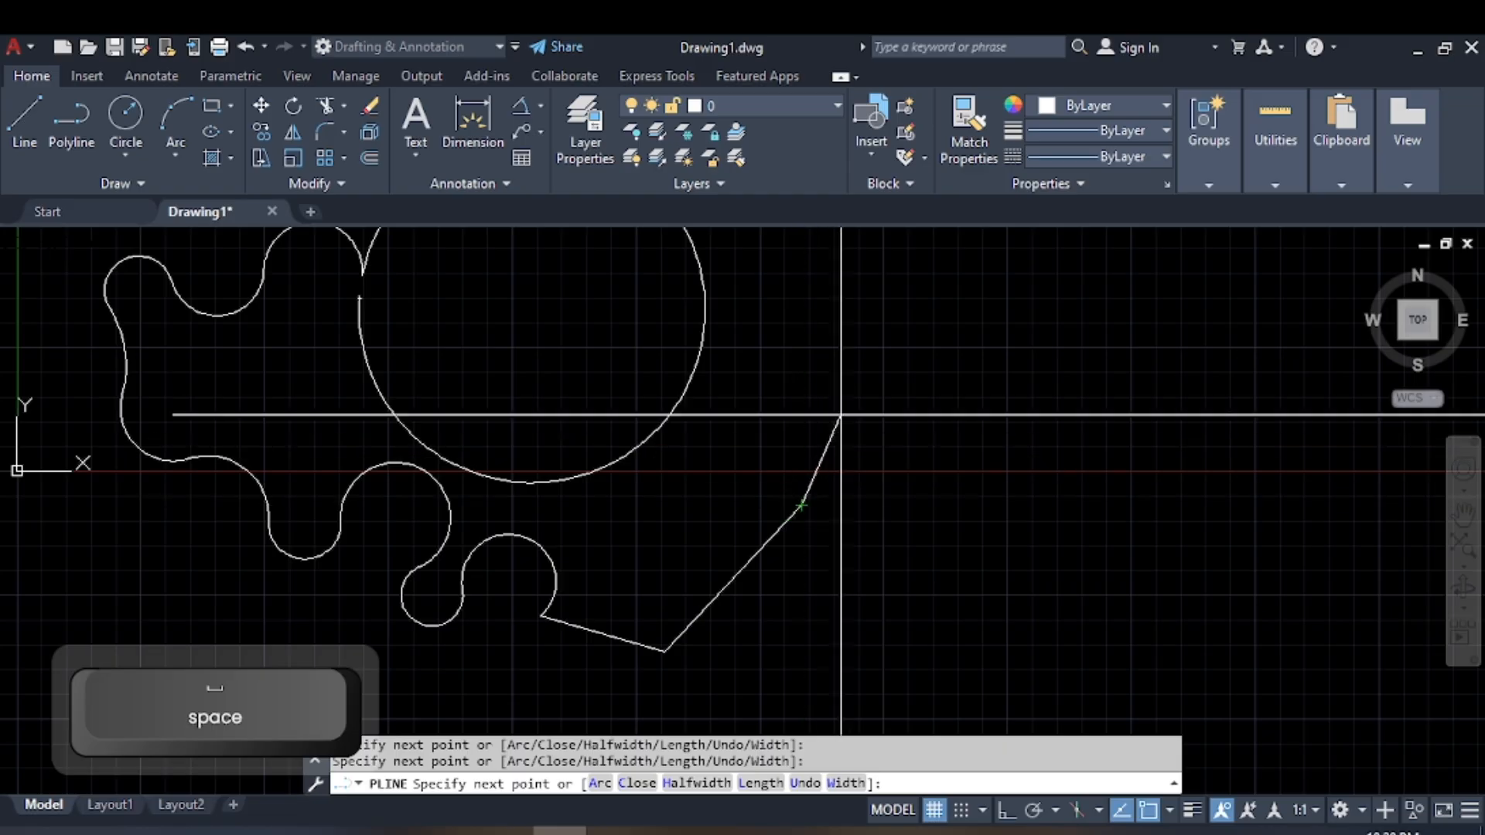
left_click(801, 506)
Add two tangent arcs that crest and descend to the right to near the X axis, ending in the polyline's Line option.
type("a")
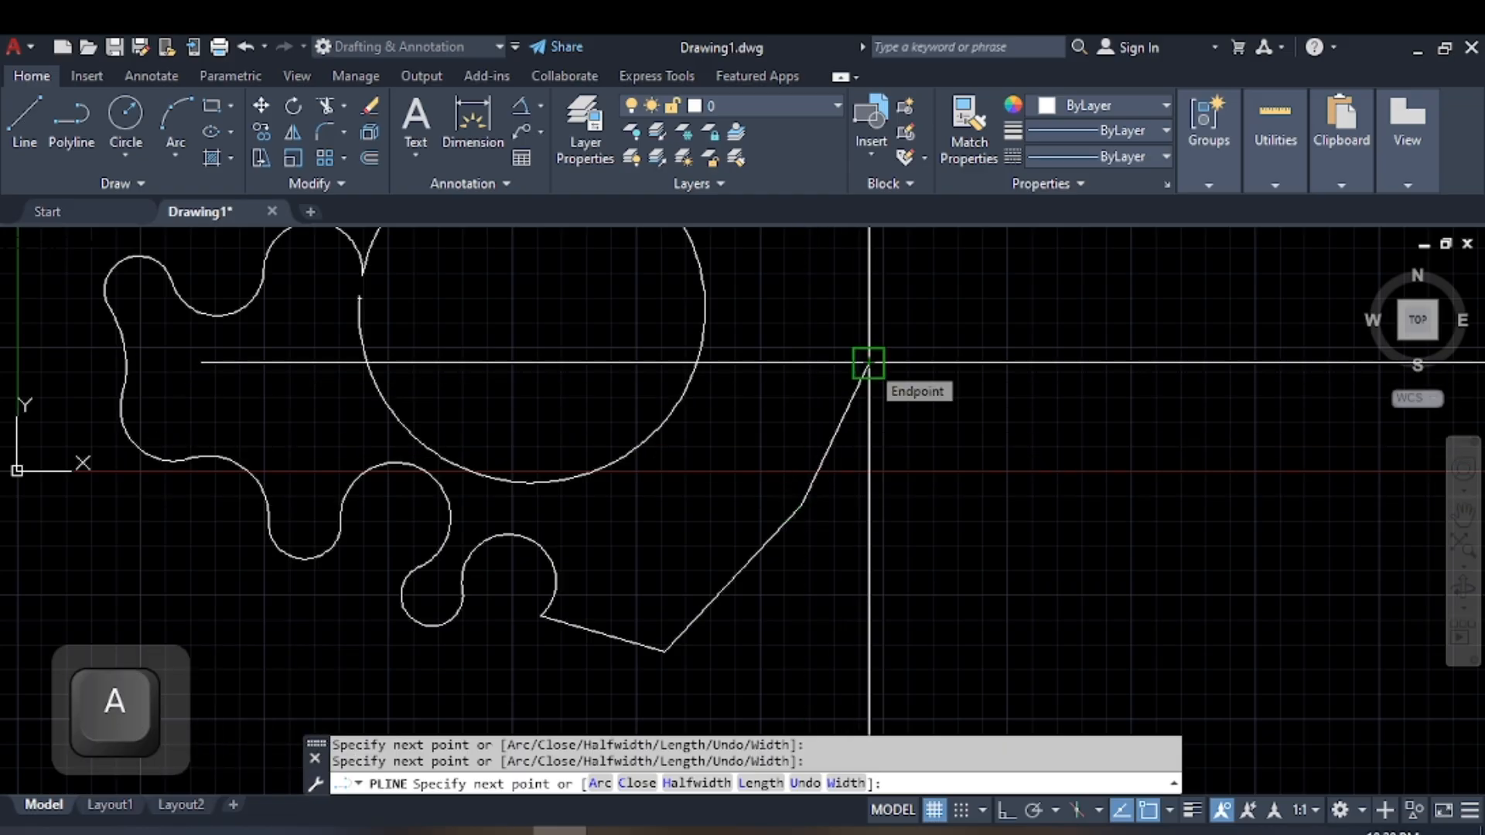
key("space")
left_click(953, 348)
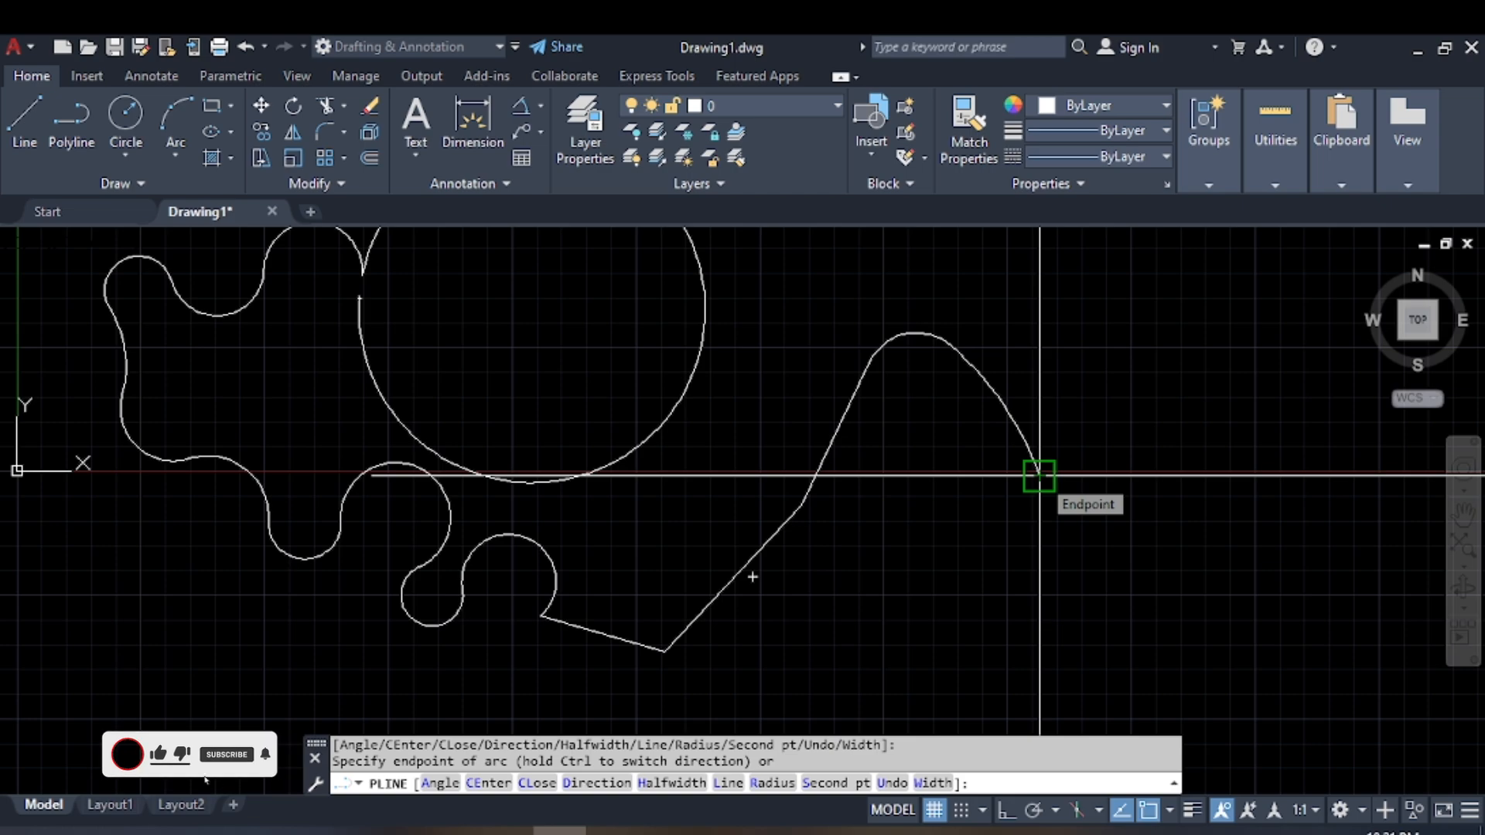
type("l")
key("space")
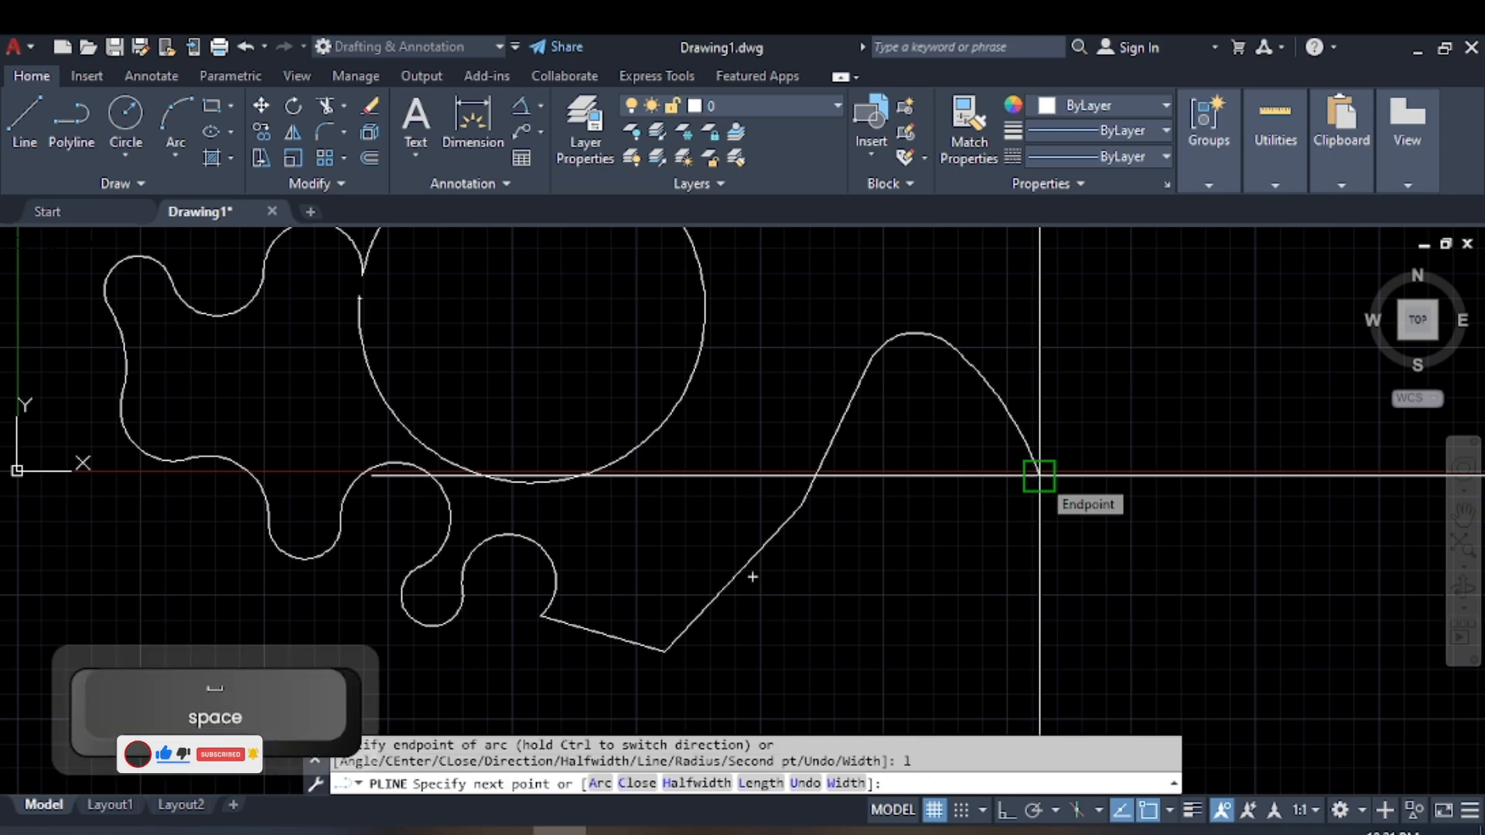
Return the polyline to Arc mode and add a Second pt arc that bulges left and below before ending to the right.
mouse_move(1039, 476)
middle_mouse_down()
mouse_move(1024, 487)
mouse_move(943, 380)
middle_mouse_up()
type("a")
key("space")
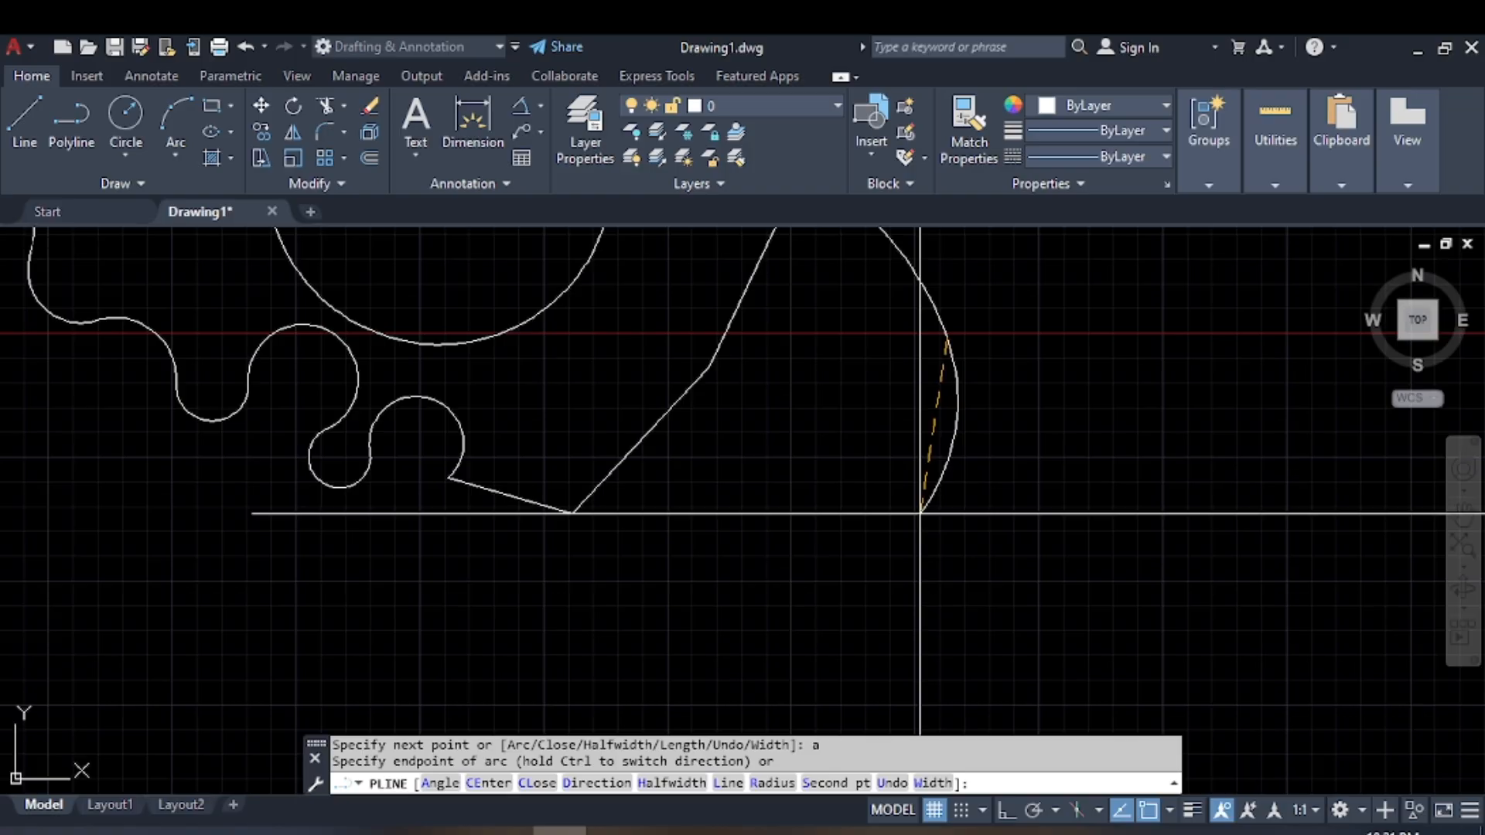
type("s")
key("space")
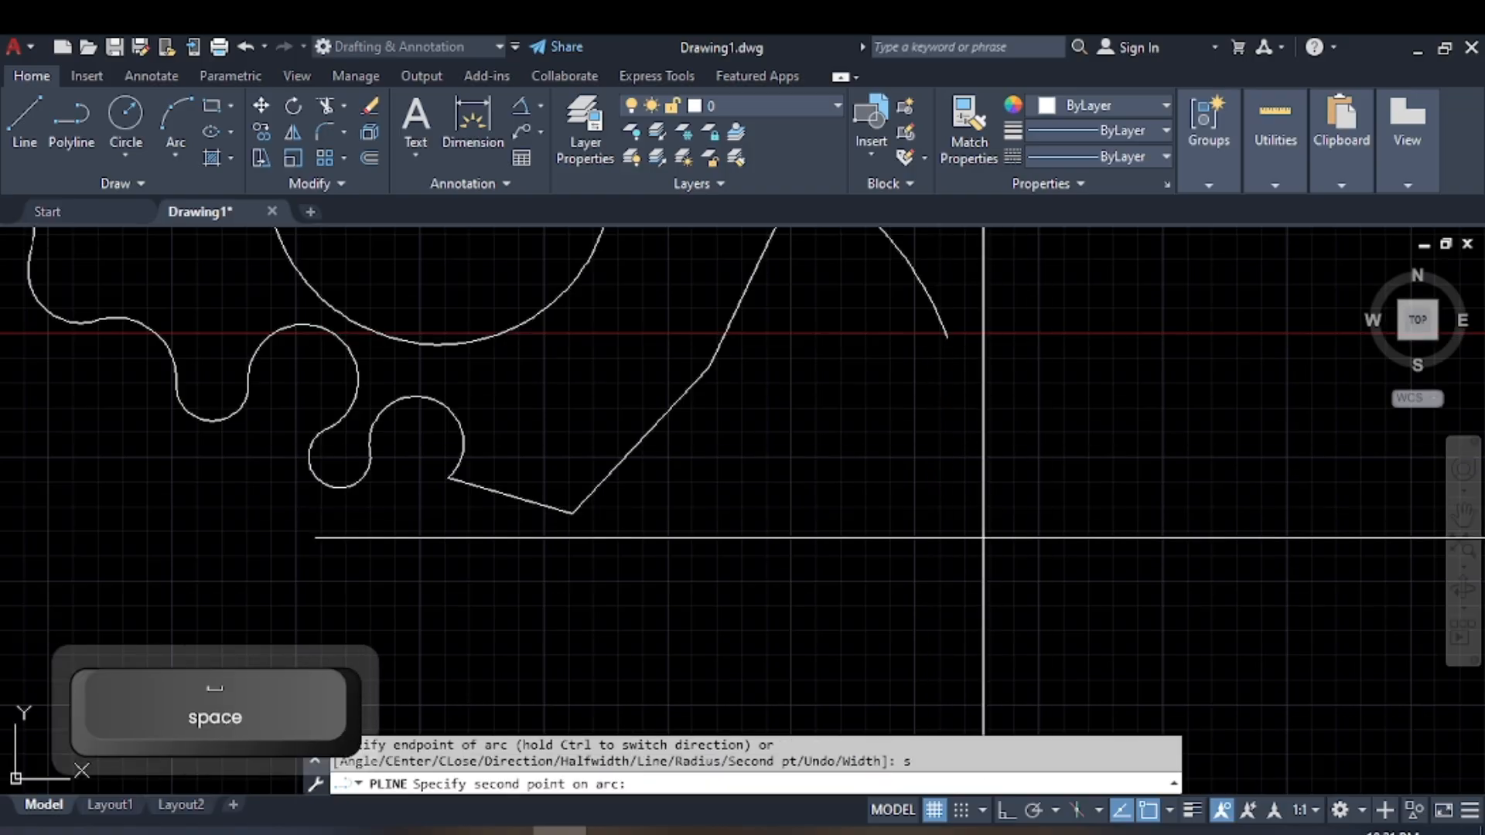
left_click(965, 506)
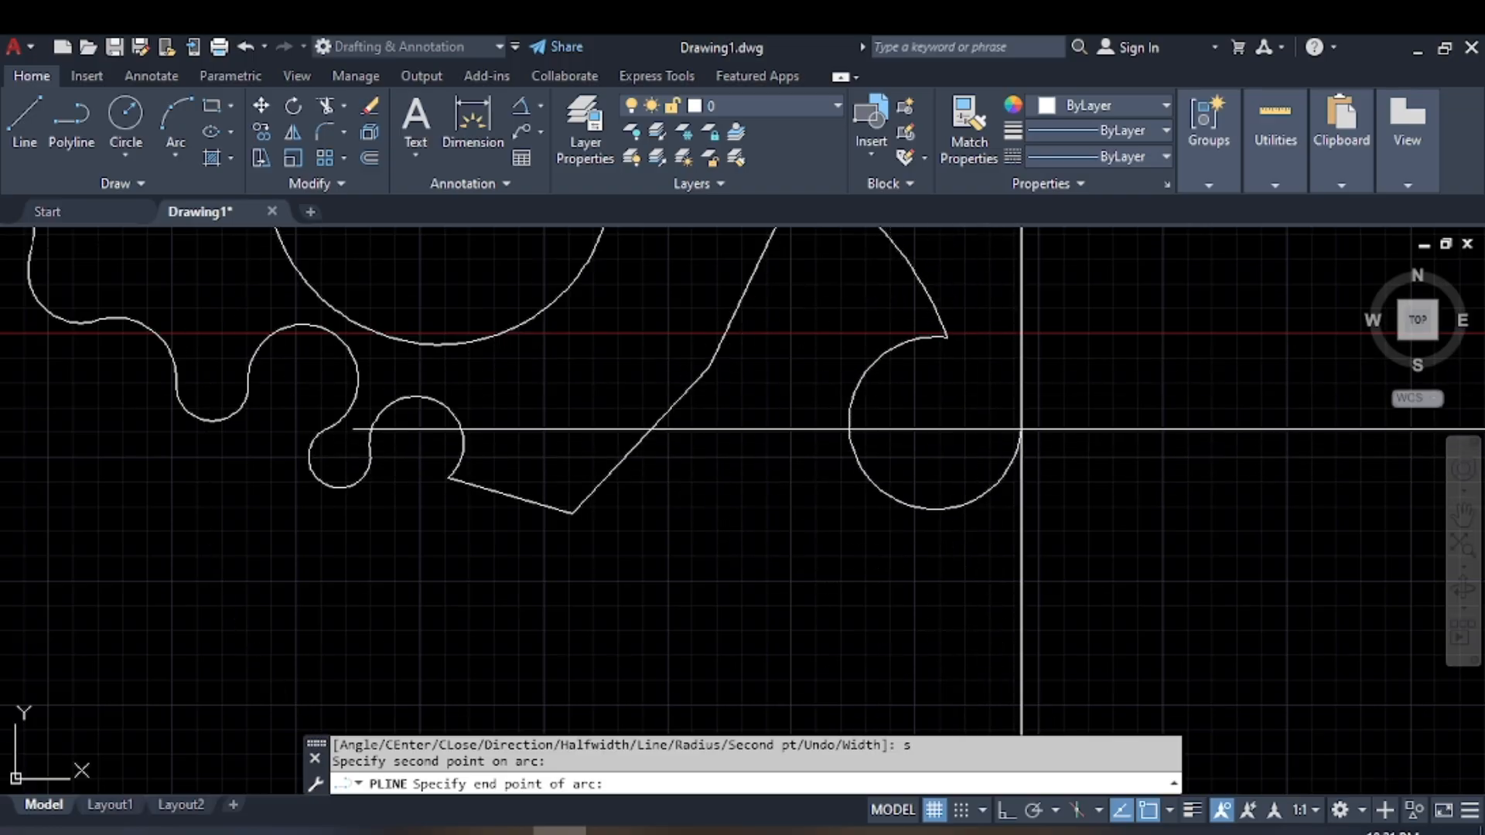
left_click(1032, 443)
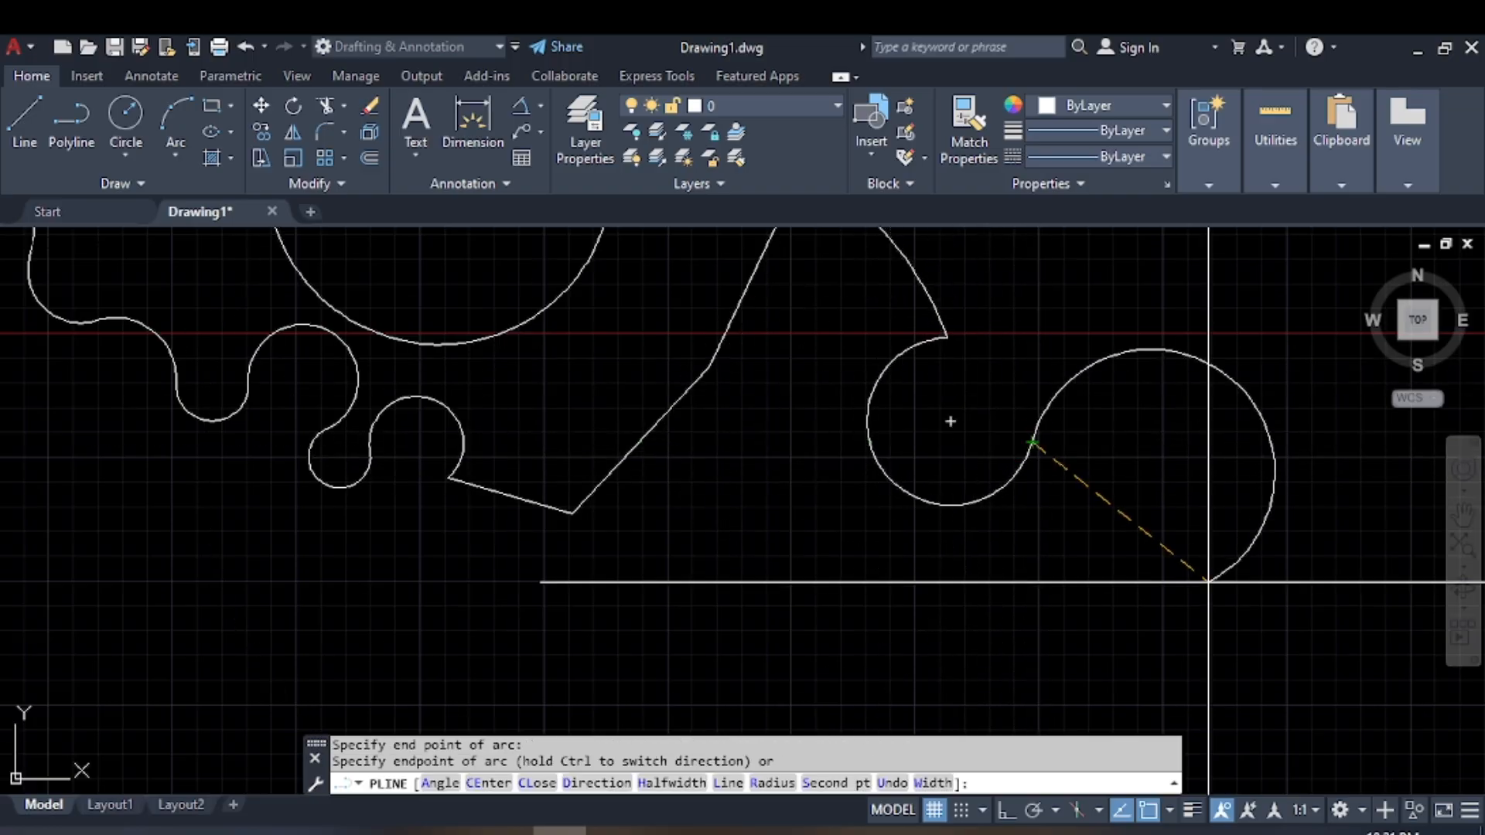
Add another Second pt arc sweeping over to the right and downward, and end the polyline there.
middle_click_drag(1203, 576, 1010, 508)
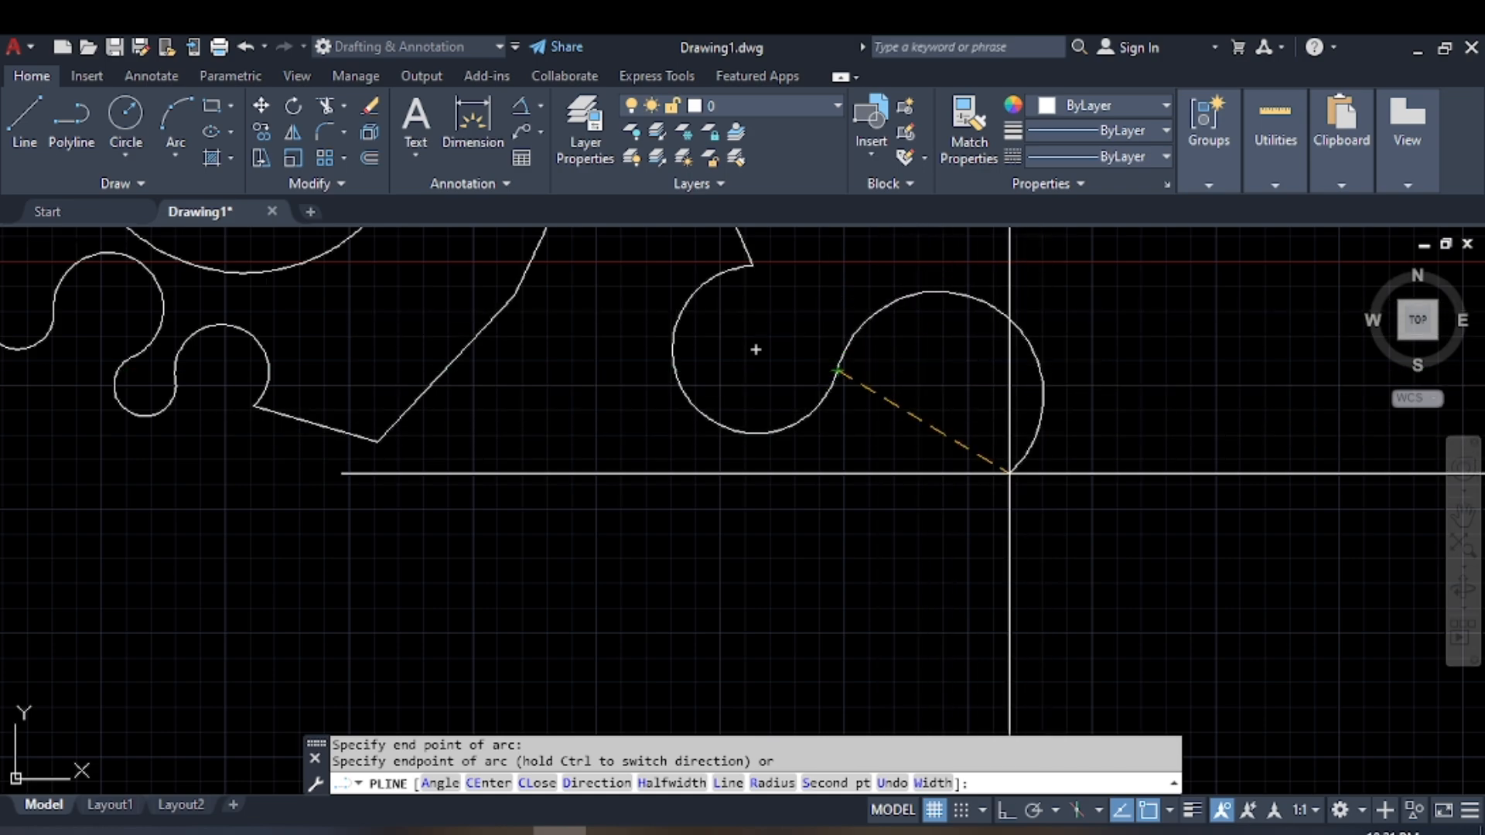
type("S")
key("Return")
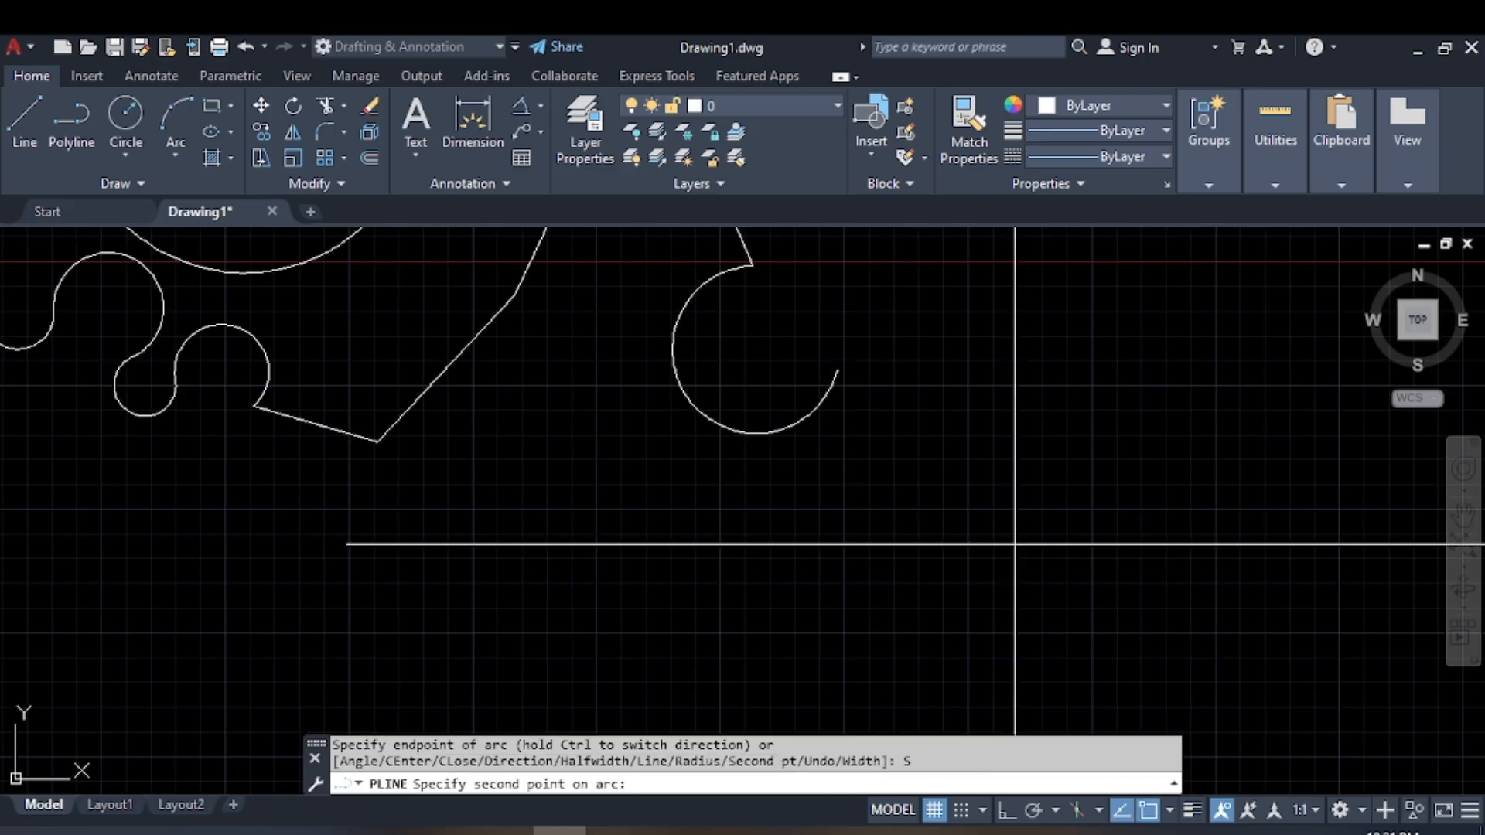
scroll(912, 564, "down", 2)
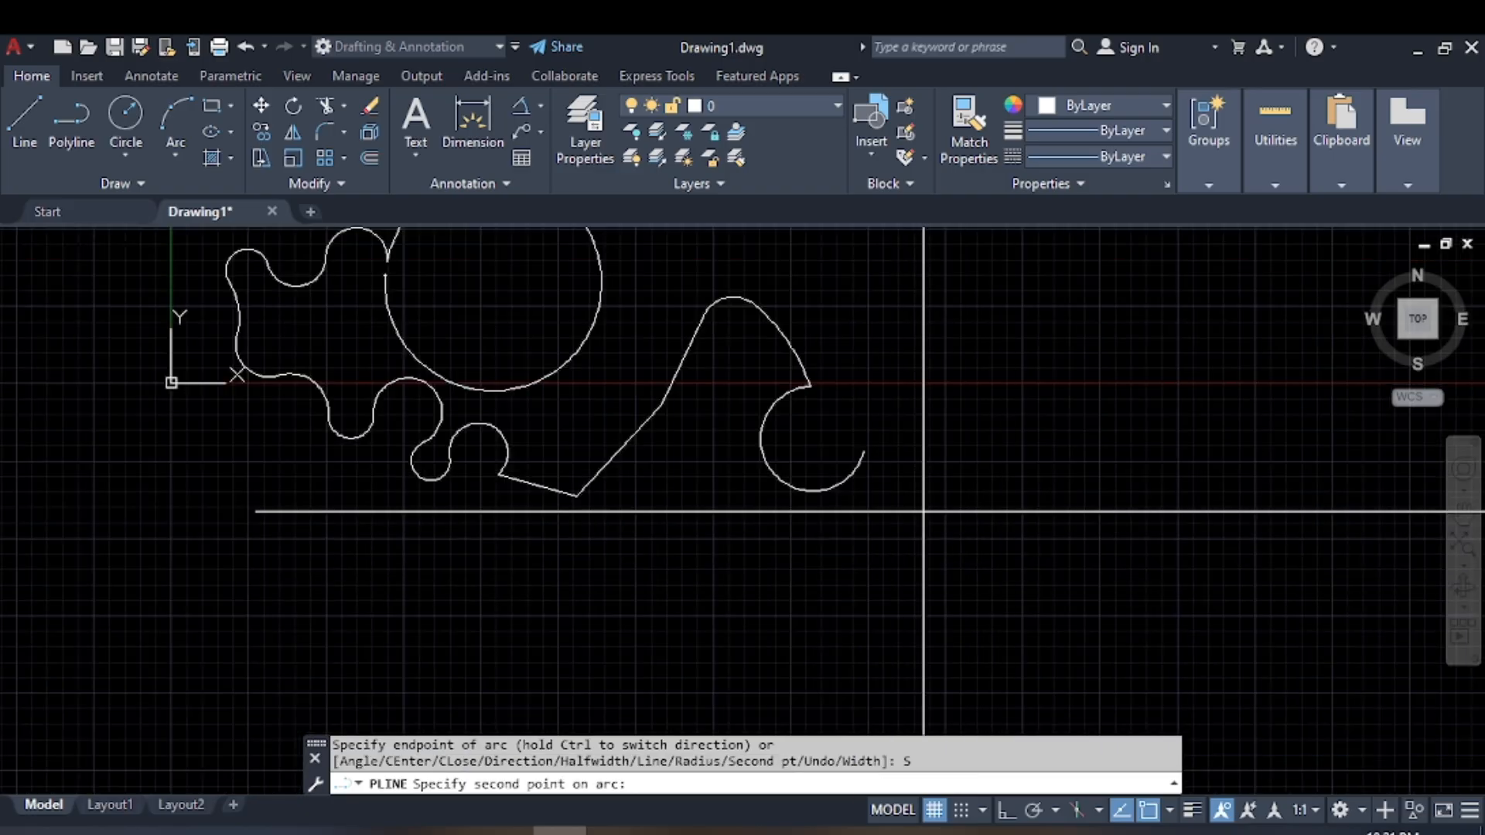
left_click(1017, 554)
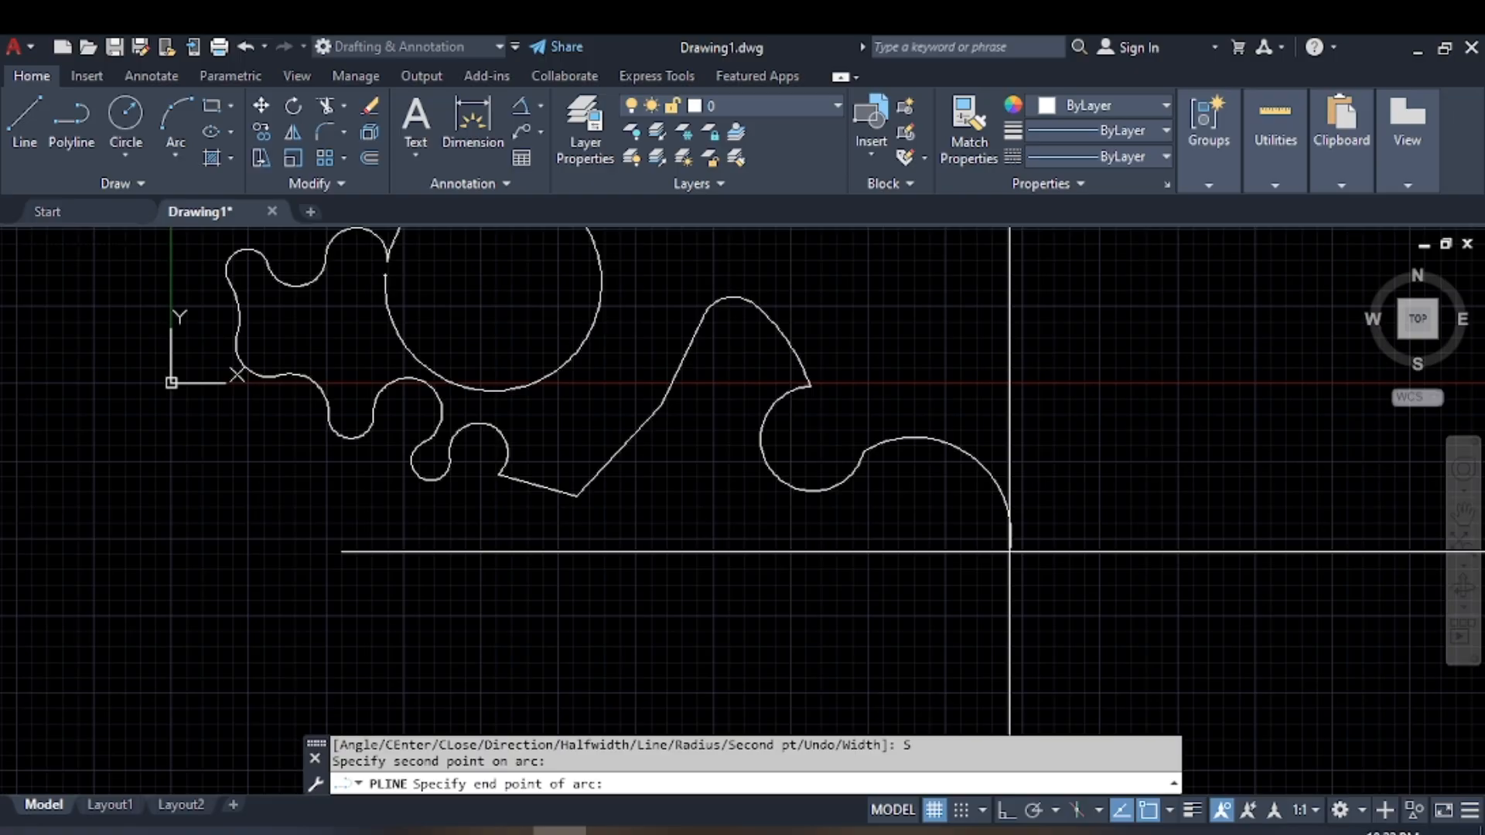
left_click(1009, 551)
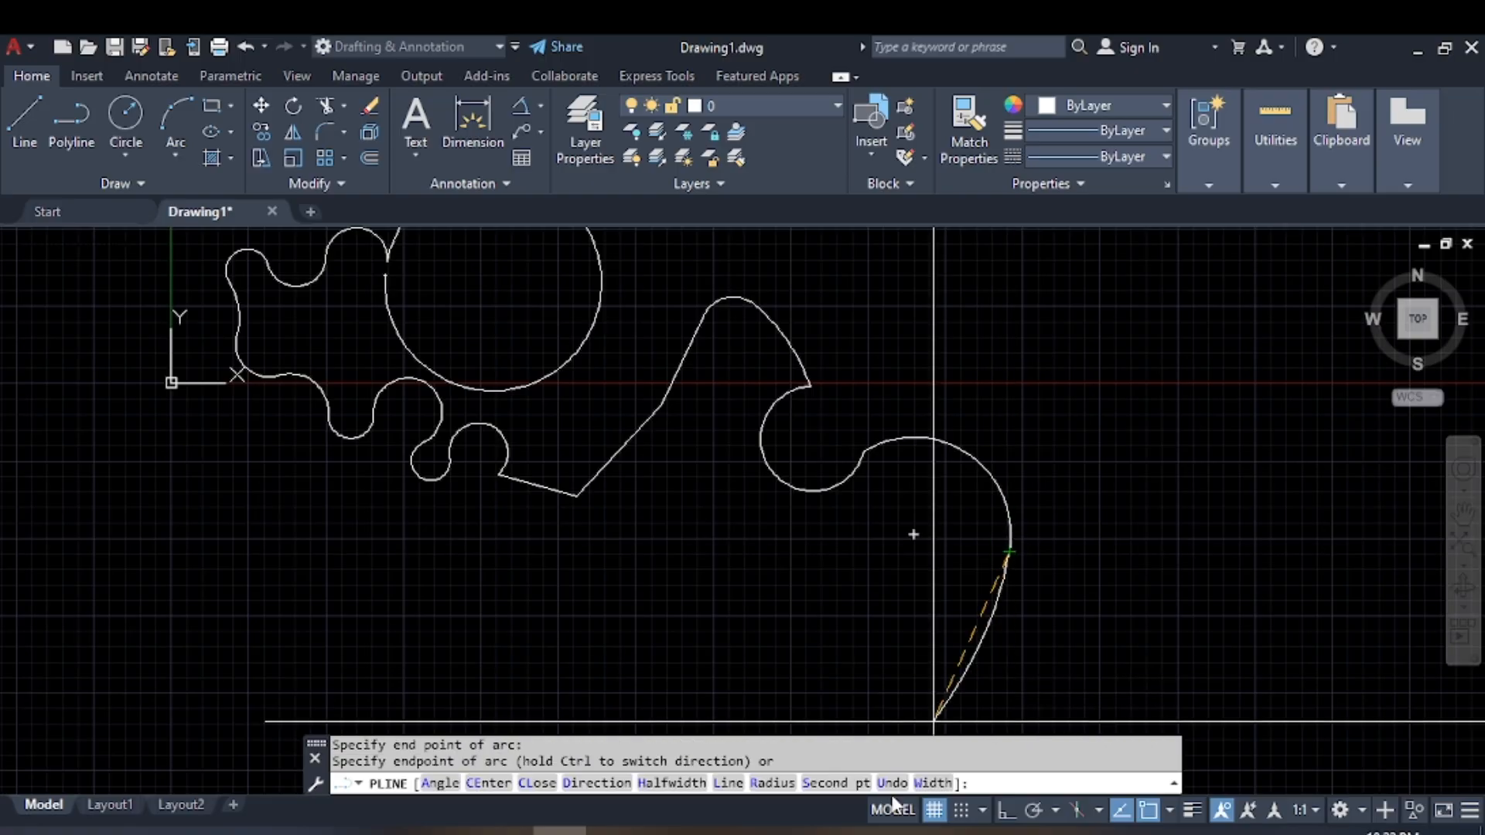
scroll(1037, 607, "up", 2)
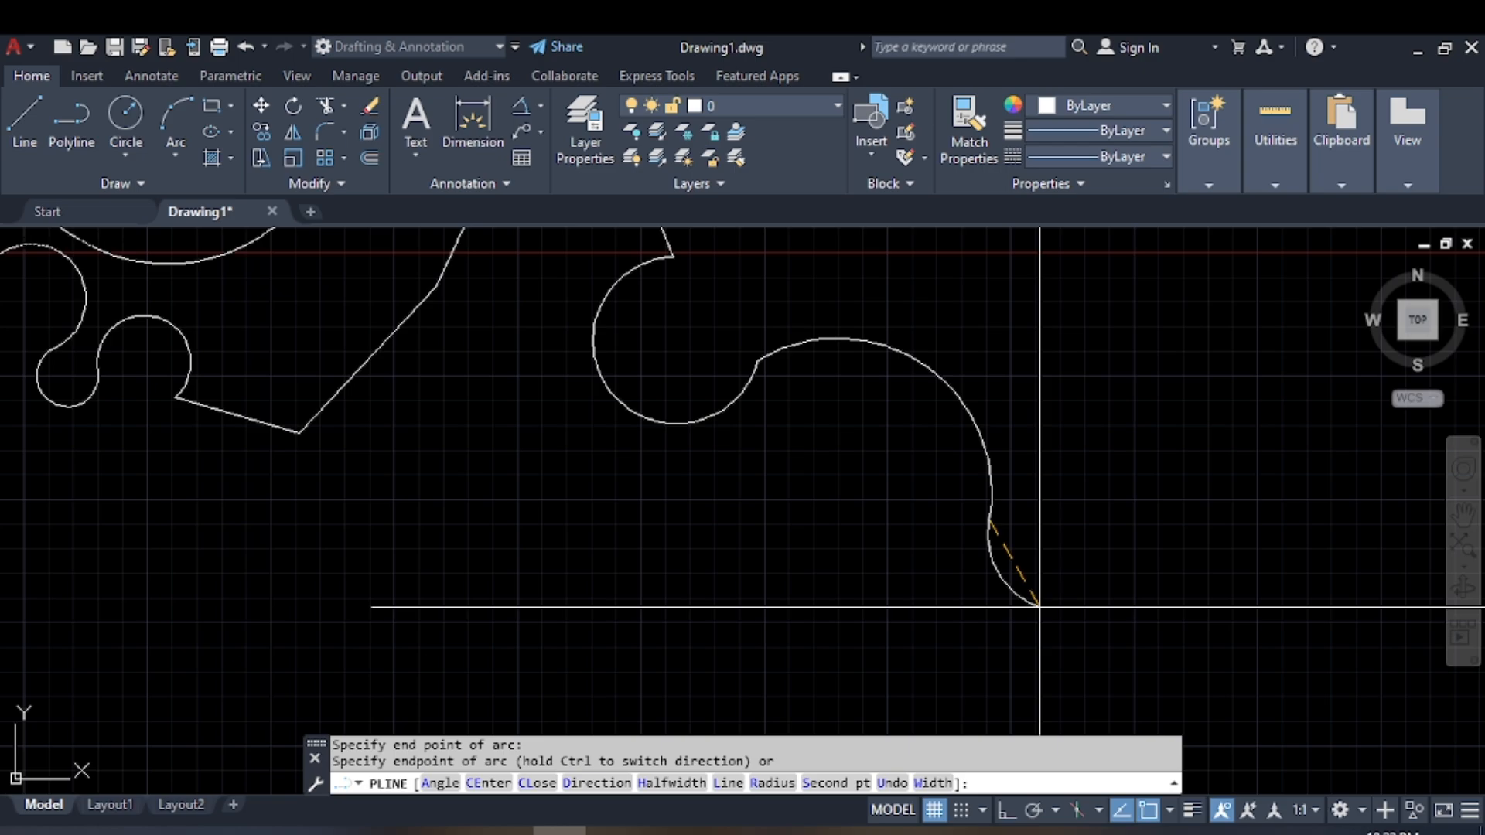
key("Escape")
Delete the entire polyline from the drawing.
scroll(594, 491, "down", 3)
scroll(593, 490, "up", 2)
scroll(654, 520, "down", 2)
mouse_move(654, 520)
middle_mouse_down()
mouse_move(685, 547)
mouse_move(624, 560)
middle_mouse_up()
scroll(981, 487, "down", 2)
mouse_move(982, 487)
middle_mouse_down()
mouse_move(757, 487)
mouse_move(808, 416)
middle_mouse_up()
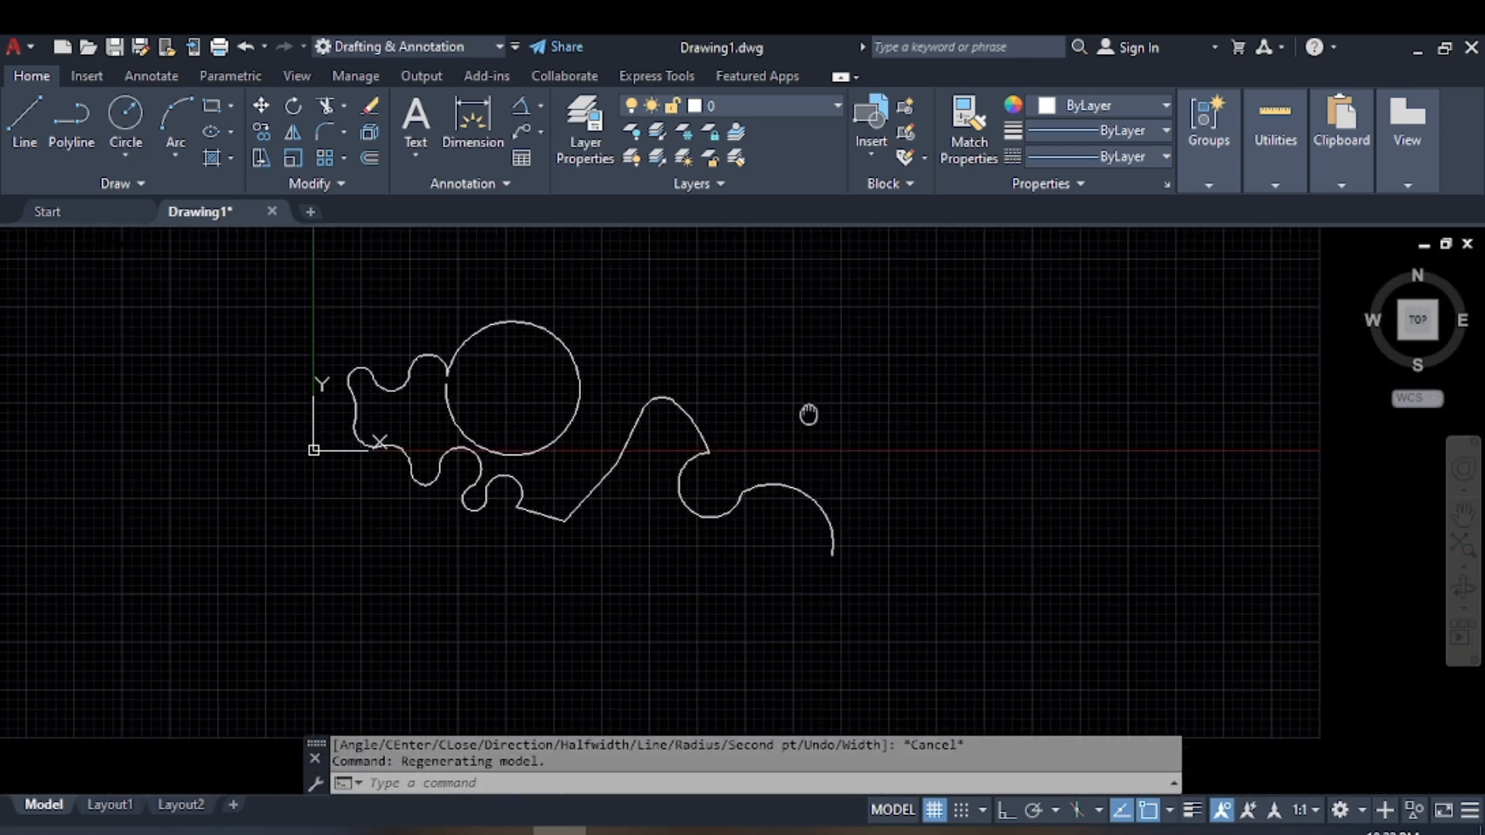
left_click(1027, 310)
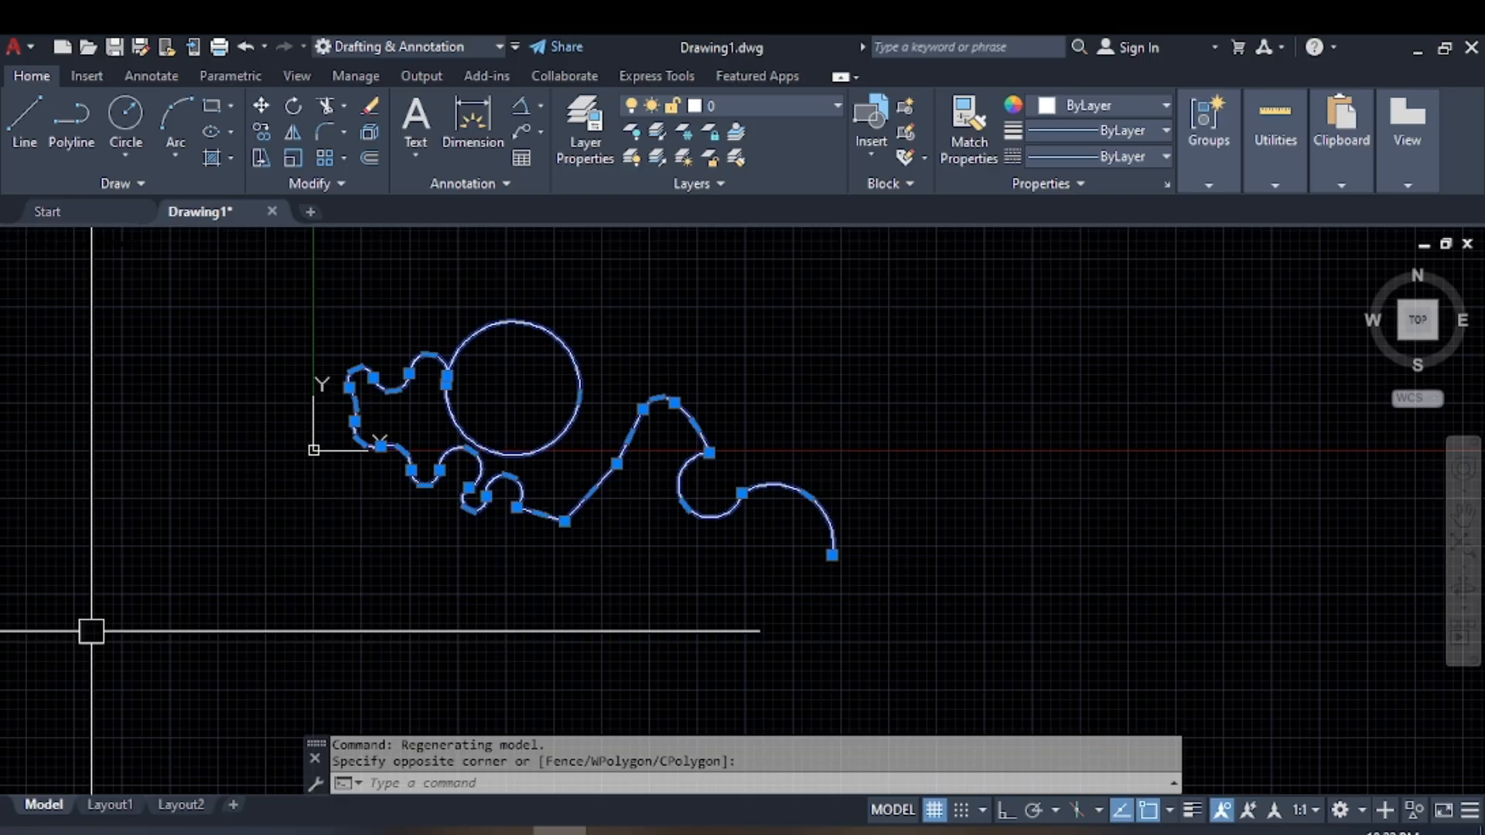
key("Delete")
Draw a zigzag of five connected line segments from left to right with the Line command.
mouse_move(805, 377)
middle_mouse_down()
mouse_move(559, 566)
mouse_move(479, 684)
middle_mouse_up()
type("l")
key("space")
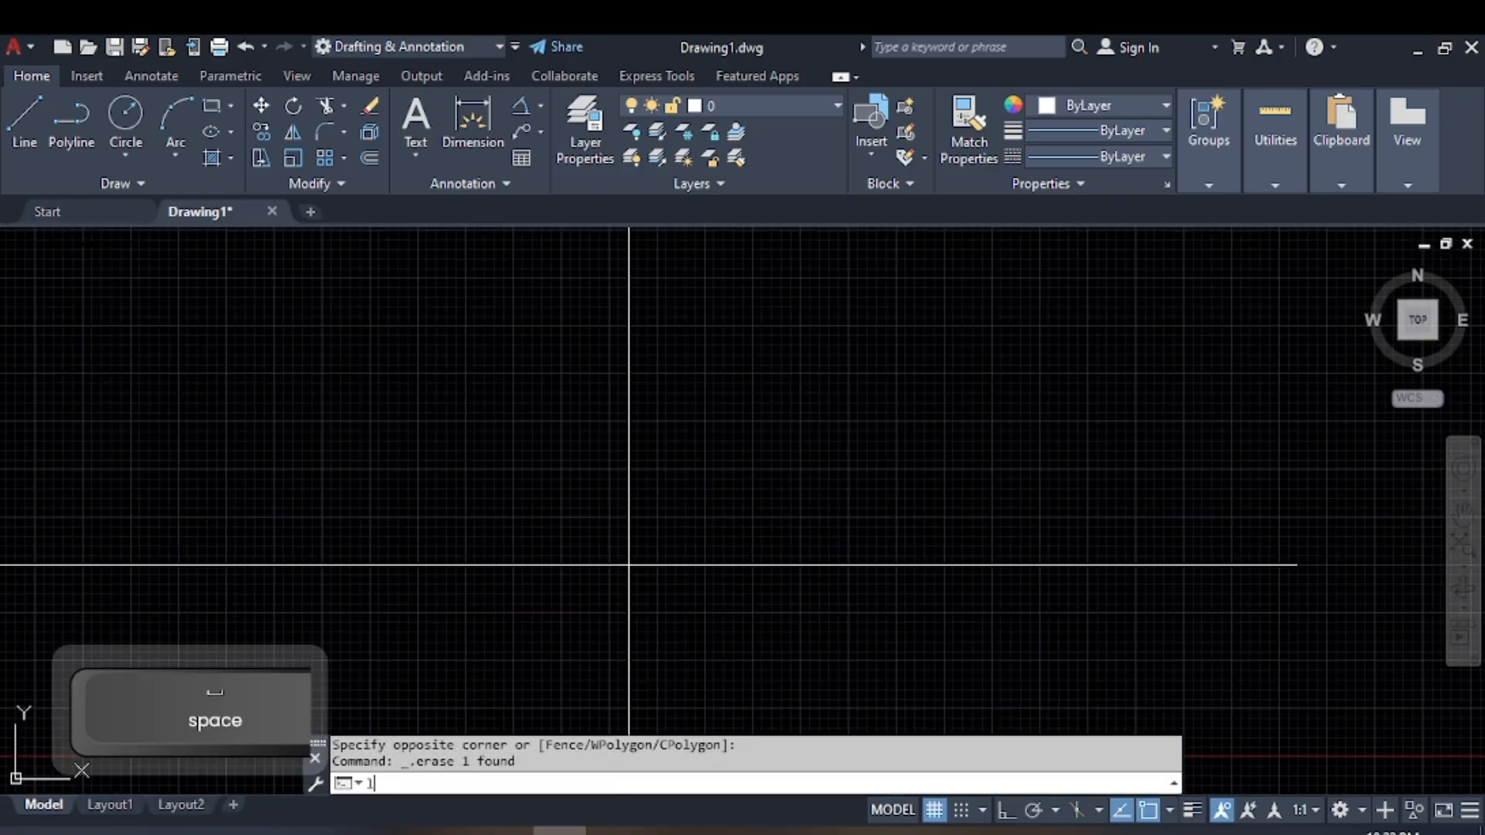
left_click(502, 381)
left_click(683, 572)
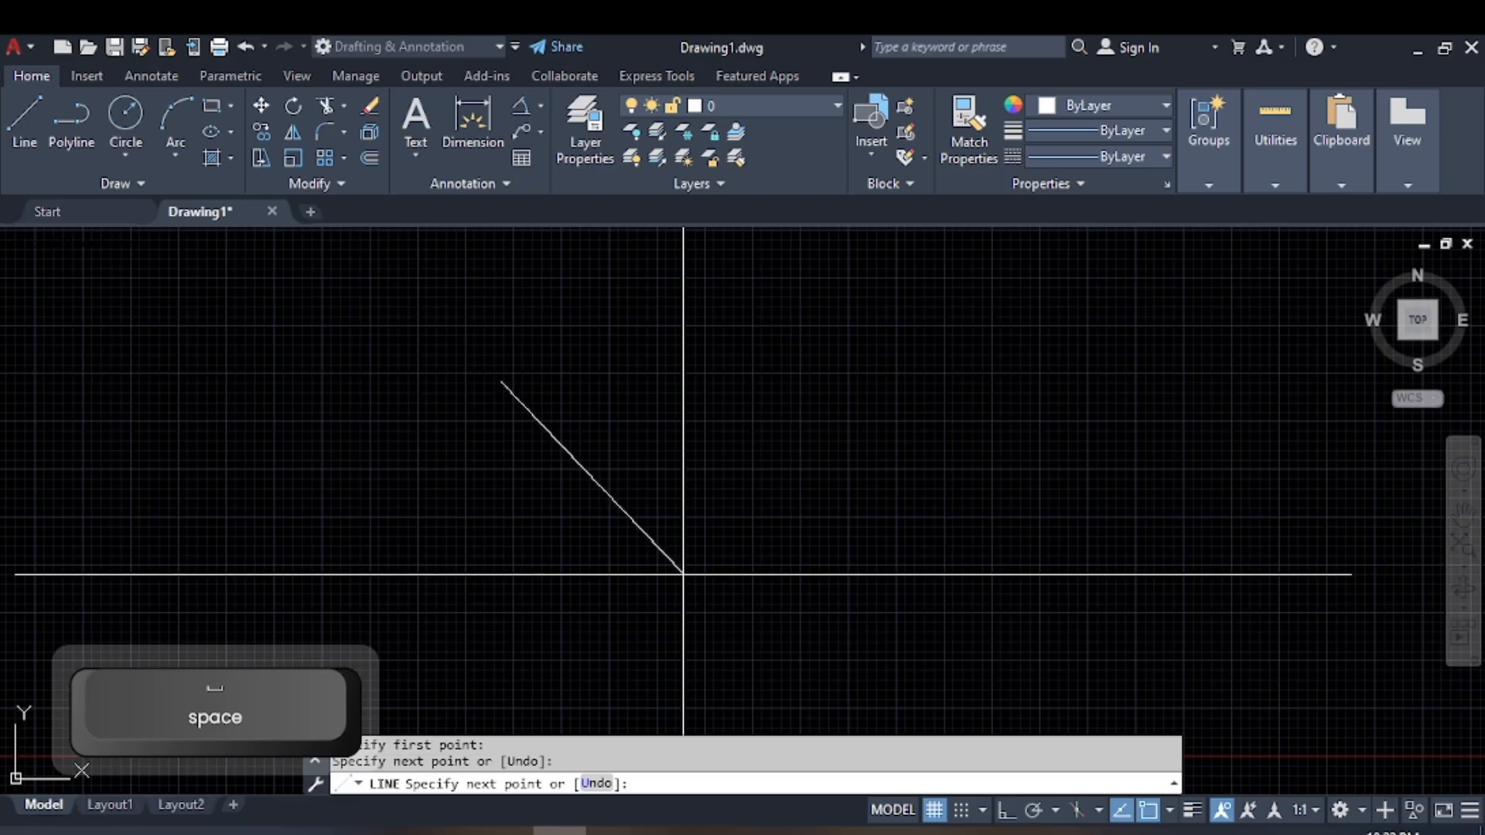
left_click(730, 376)
left_click(884, 563)
left_click(907, 368)
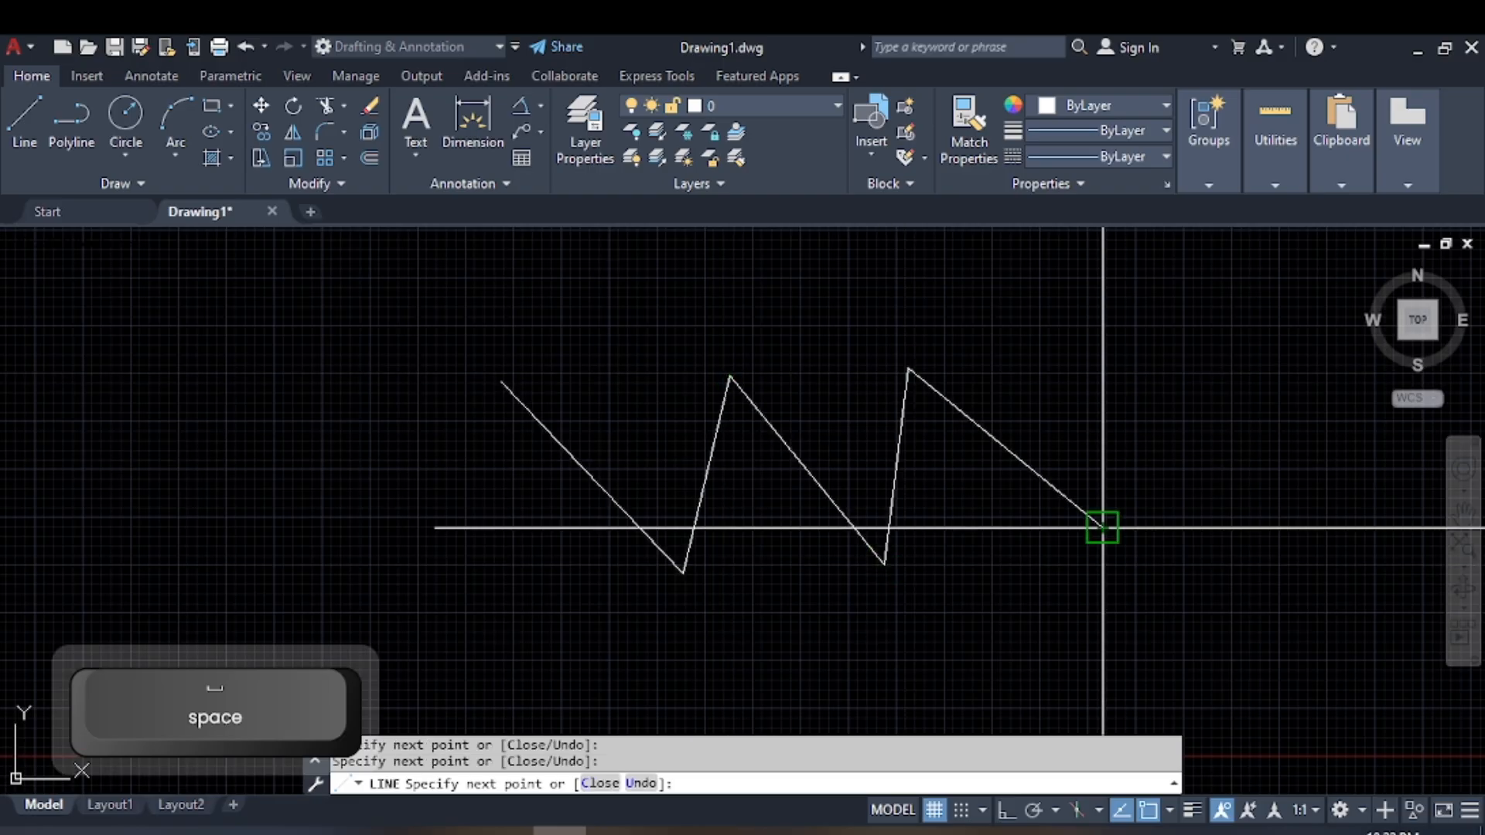
left_click(1102, 527)
key("Escape")
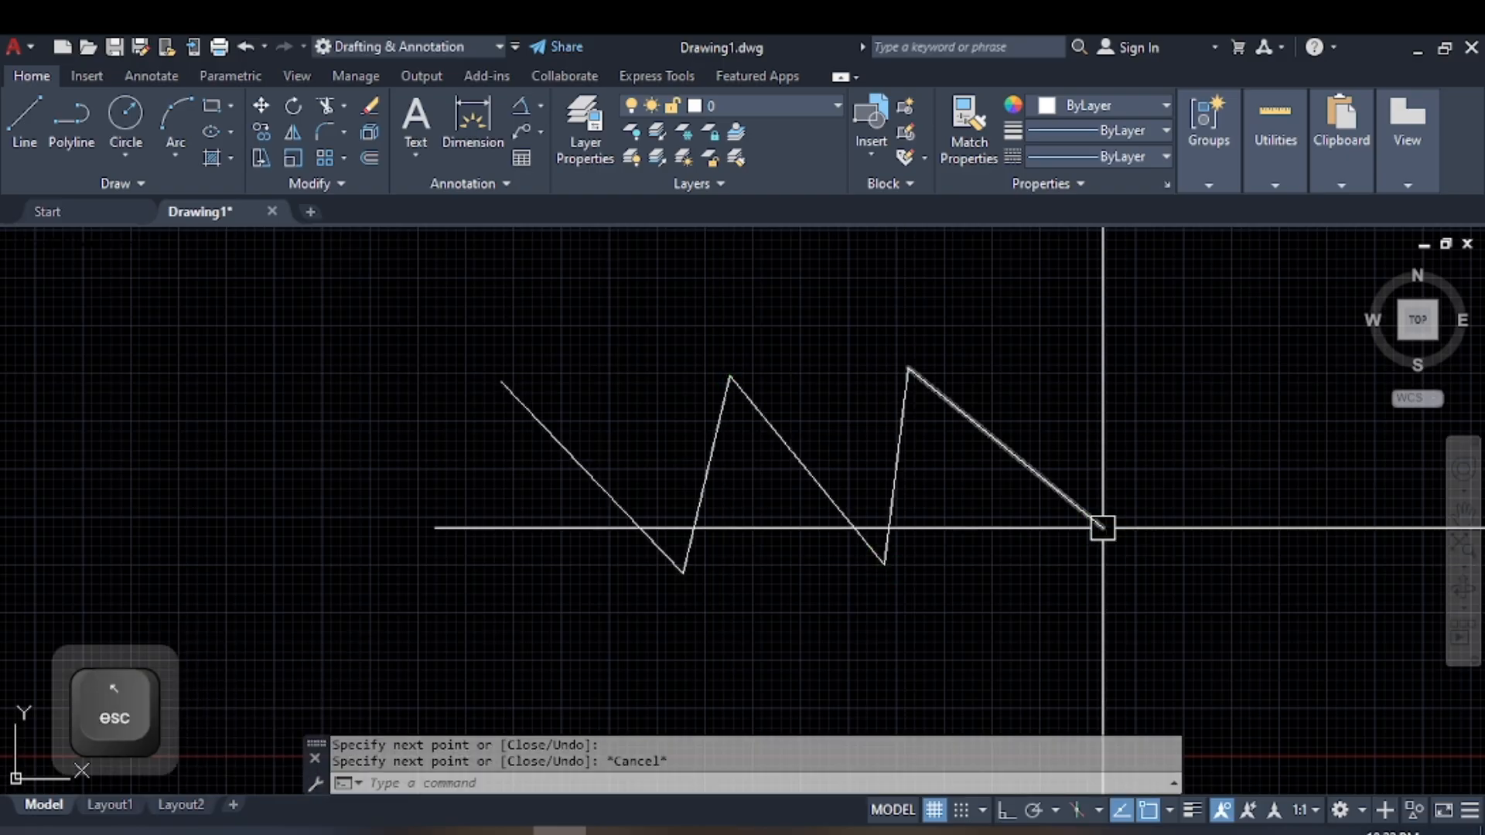
Try stretching the last line's upper endpoint away from the zigzag and back onto the neighbouring line's endpoint, and undo the grip edits.
left_click(1044, 479)
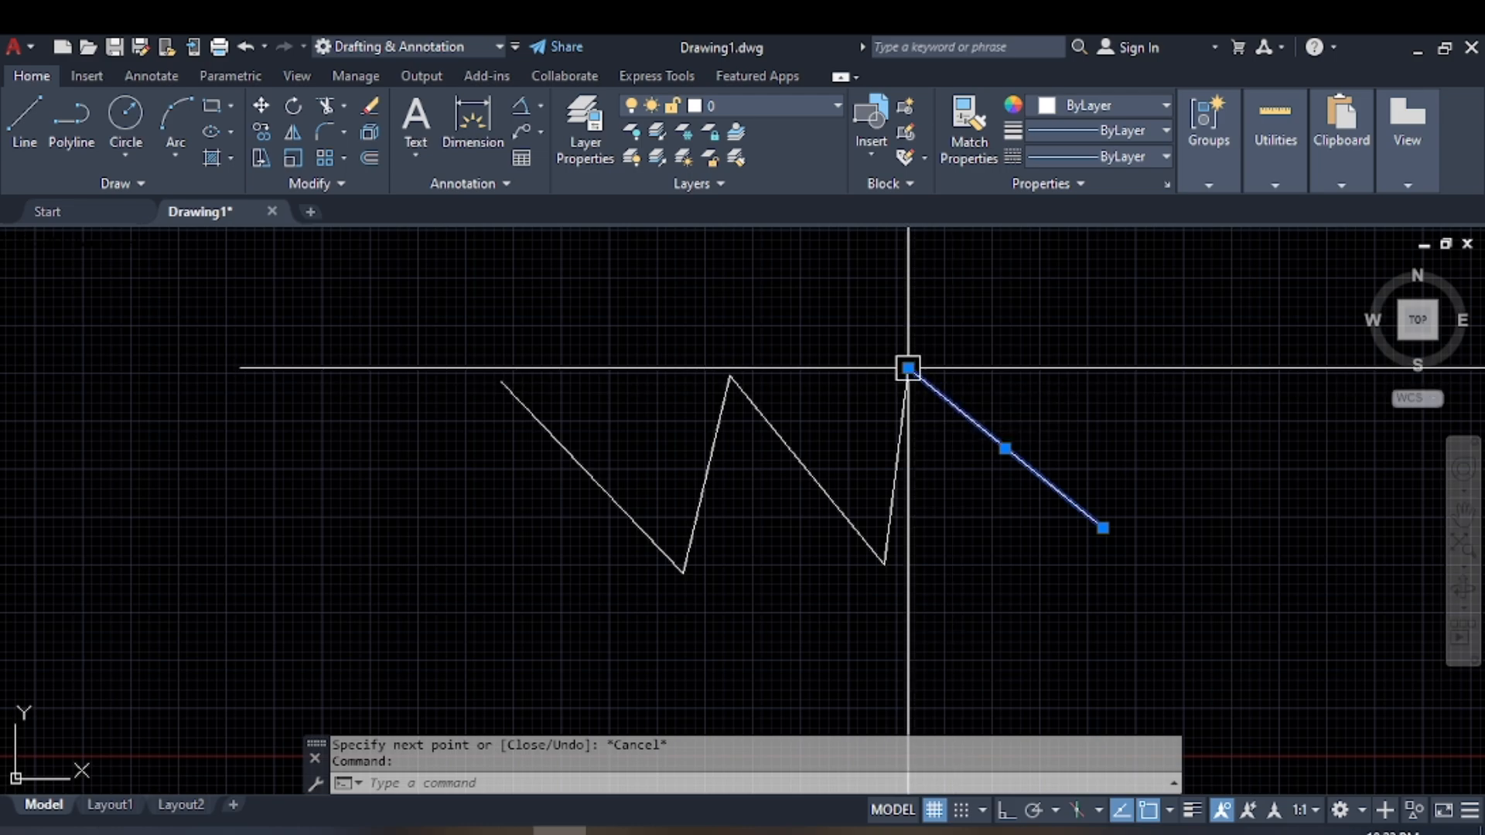
left_click(959, 402)
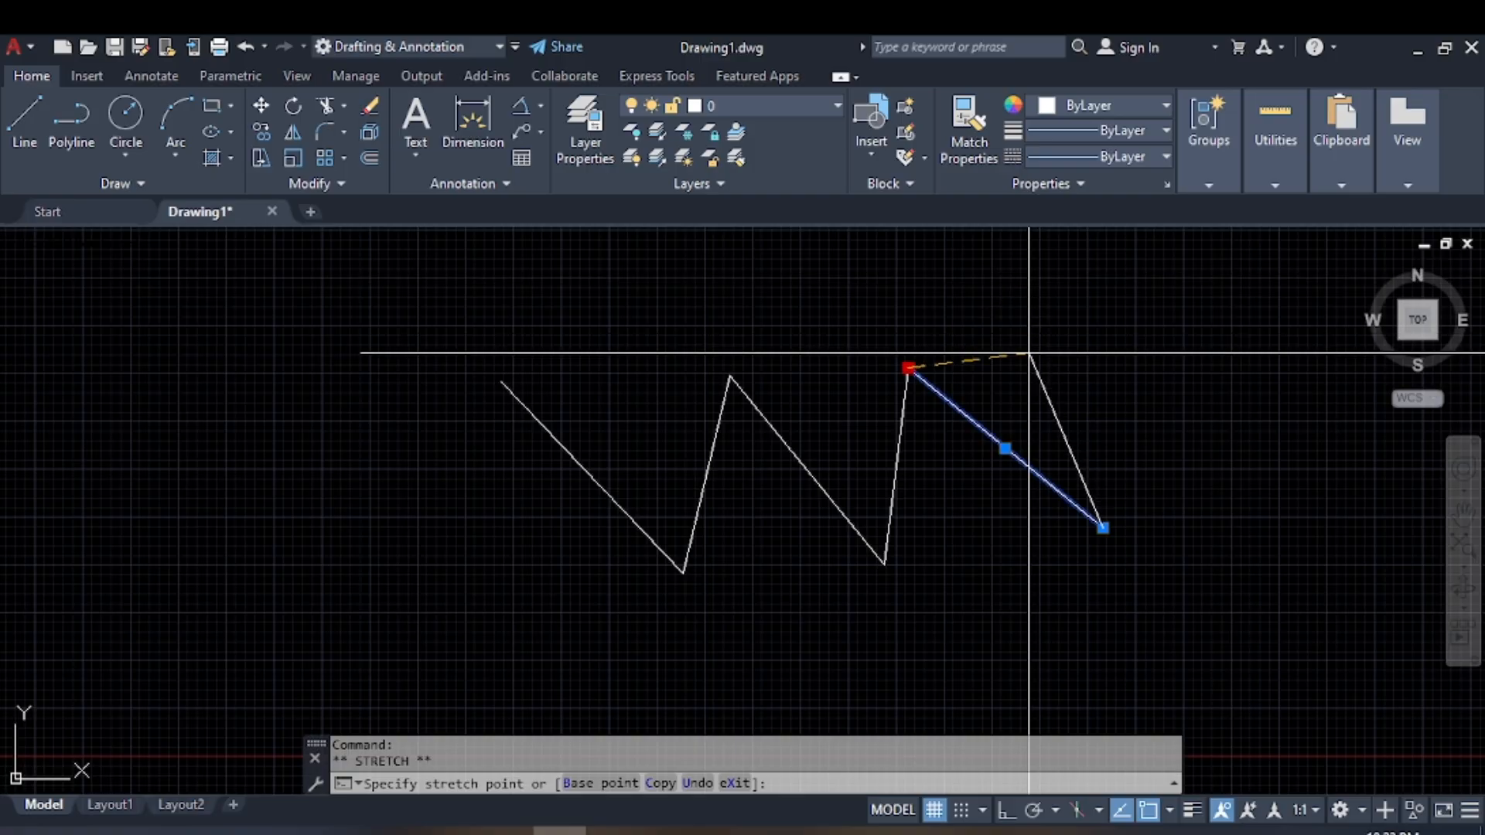
middle_click_drag(1034, 348, 852, 398)
left_click(862, 360)
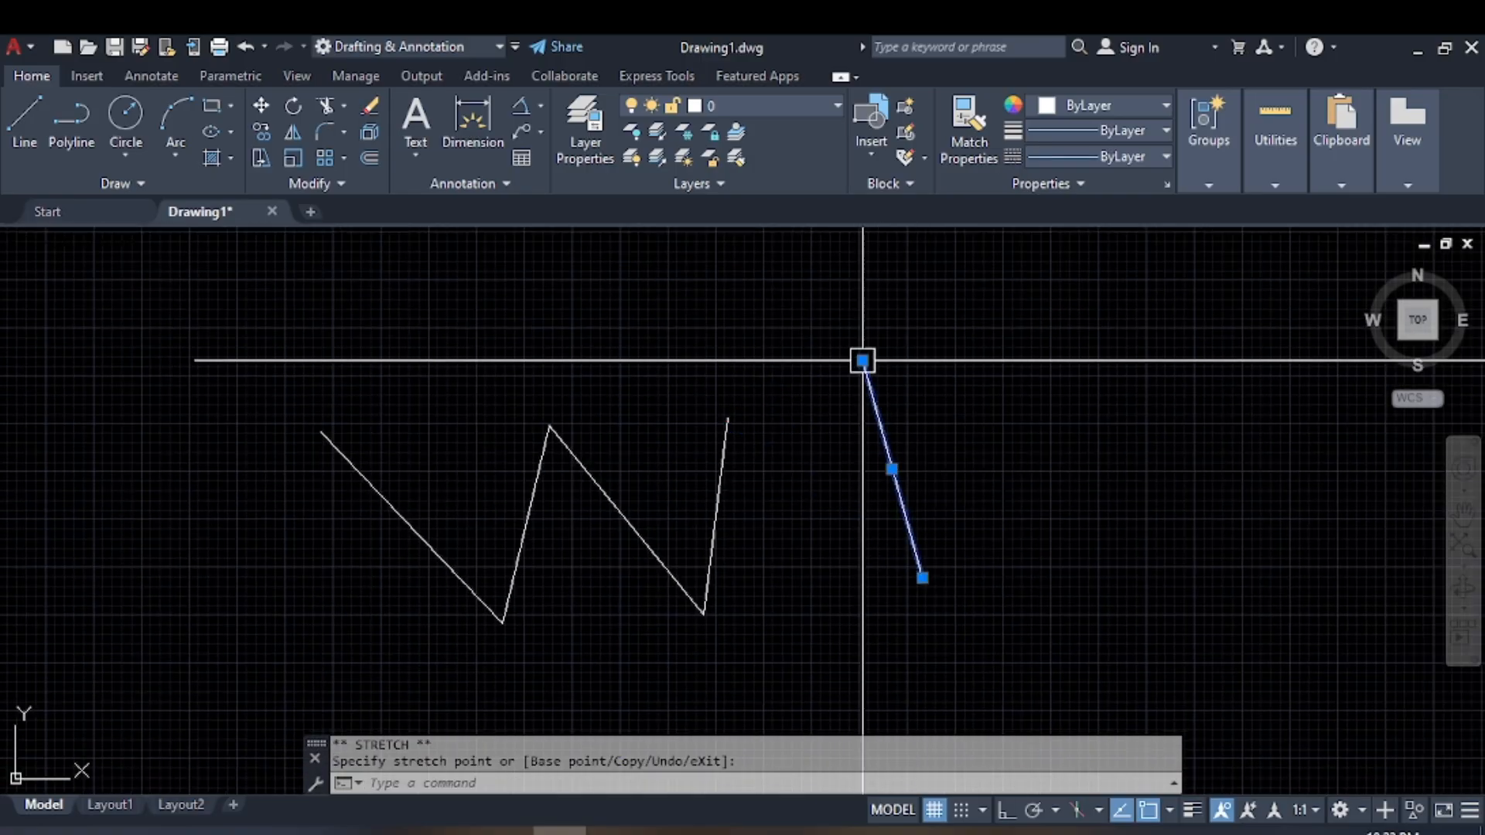
left_click(862, 360)
left_click(1016, 353)
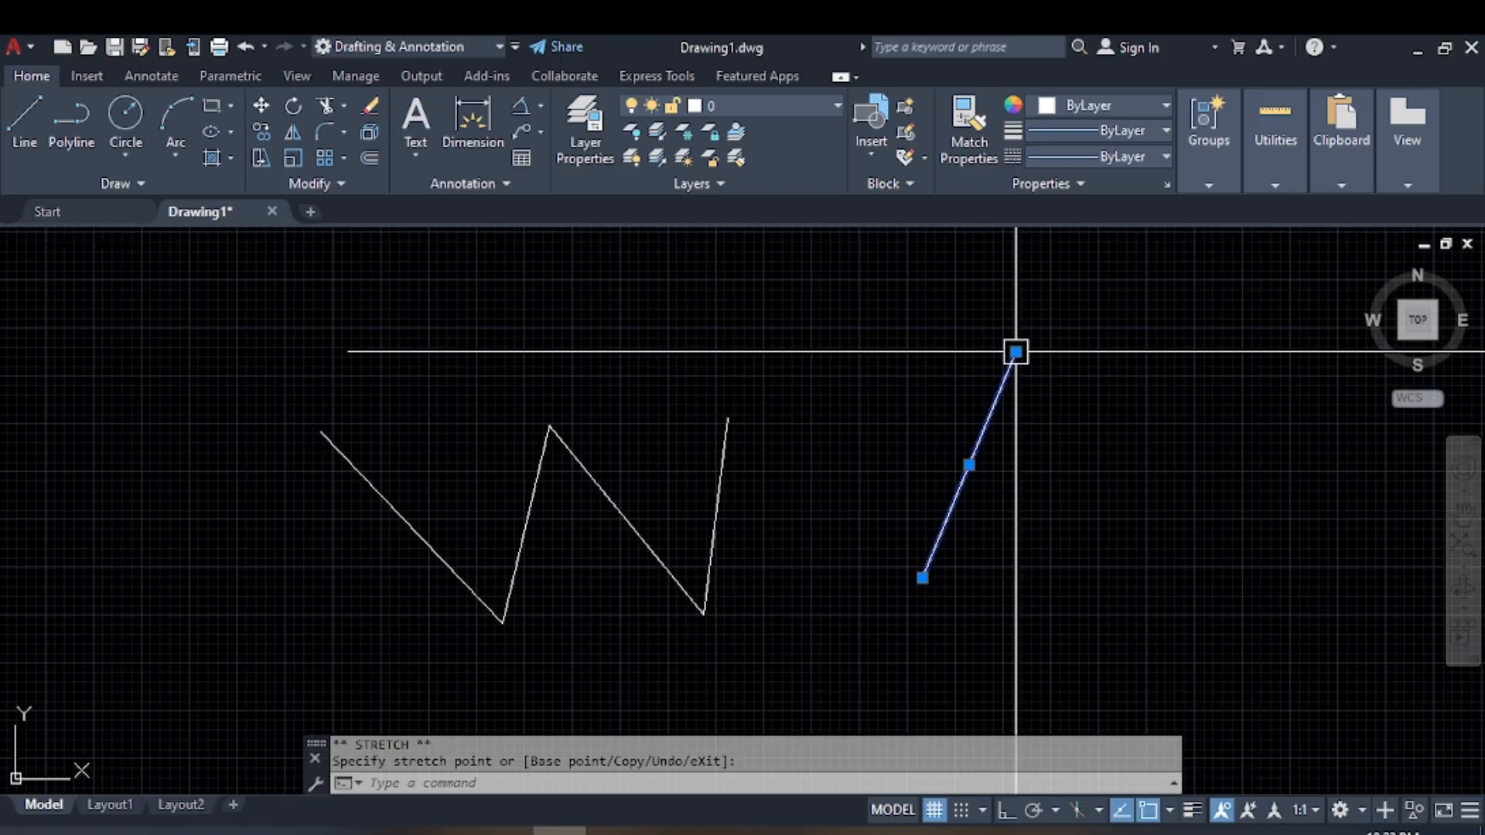
left_click(1016, 352)
left_click(727, 418)
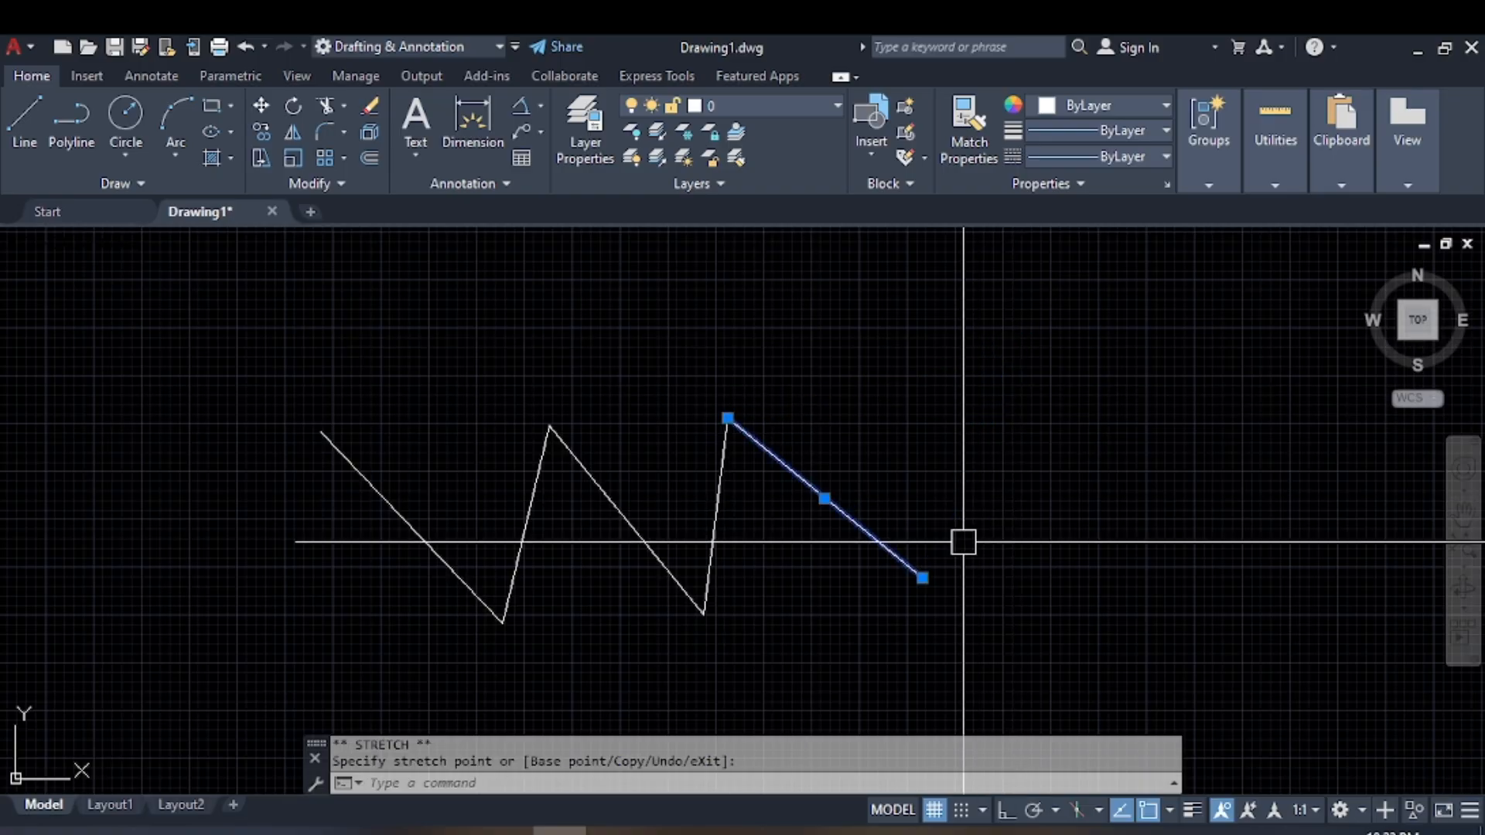
middle_click_drag(963, 542, 954, 503)
key("ctrl+z")
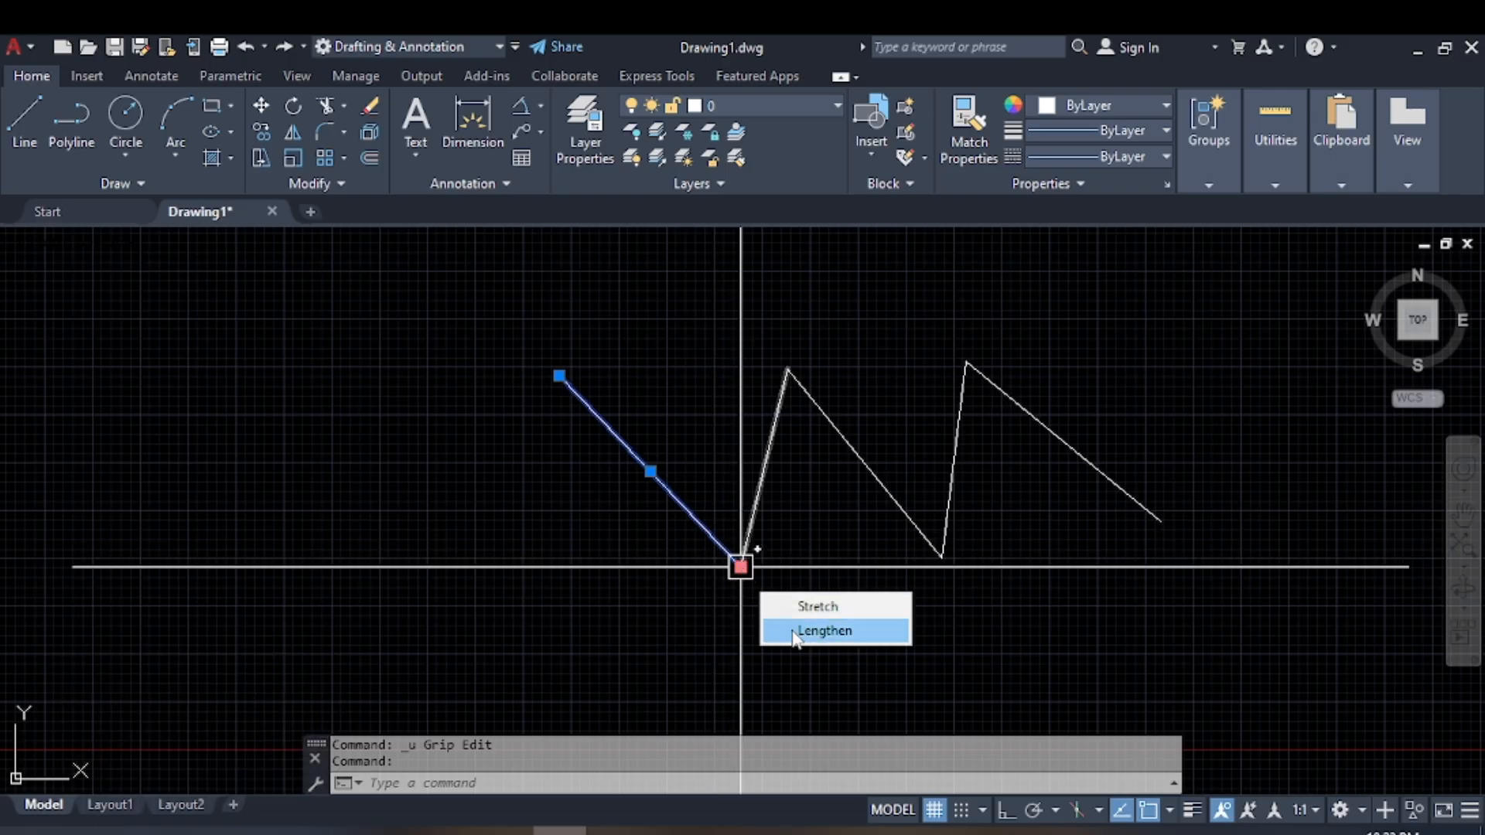
Lengthen the zigzag's first line past its lower endpoint, down to the right.
left_click(821, 631)
middle_click_drag(852, 663, 840, 500)
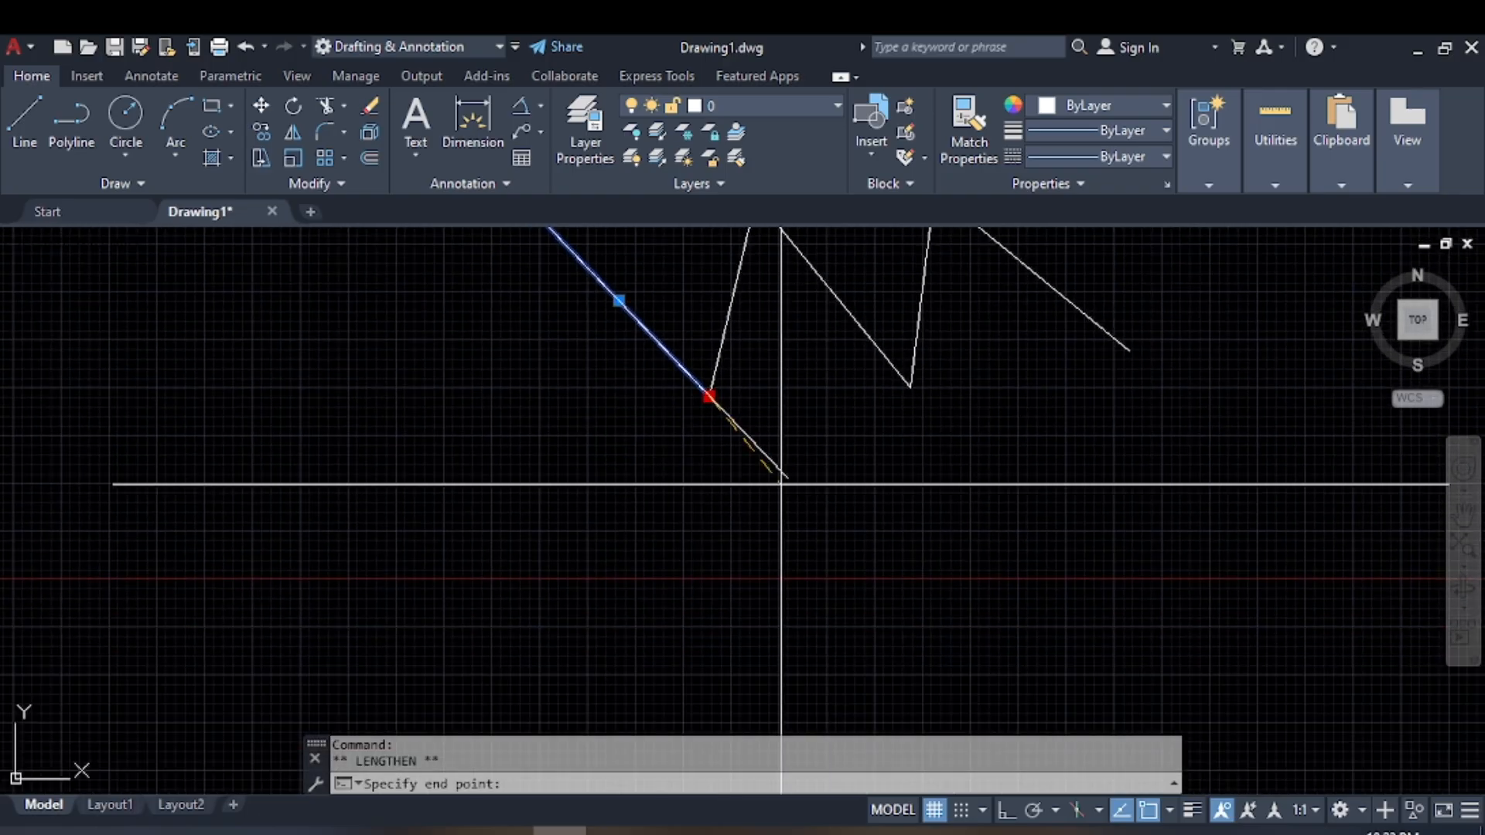
left_click(829, 515)
scroll(663, 603, "down", 2)
middle_click_drag(663, 590, 680, 702)
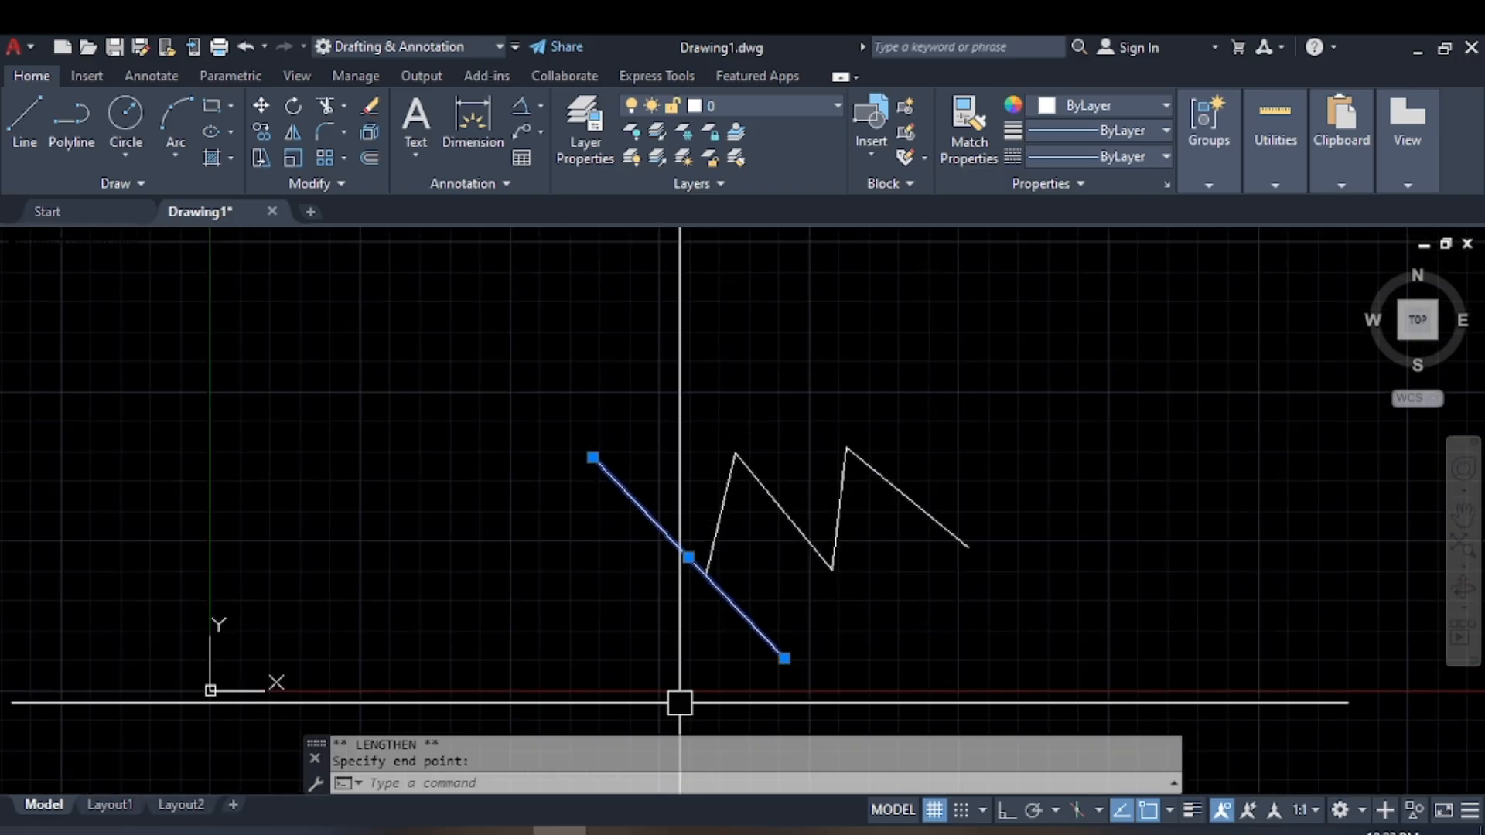
scroll(646, 549, "up", 2)
key("Escape")
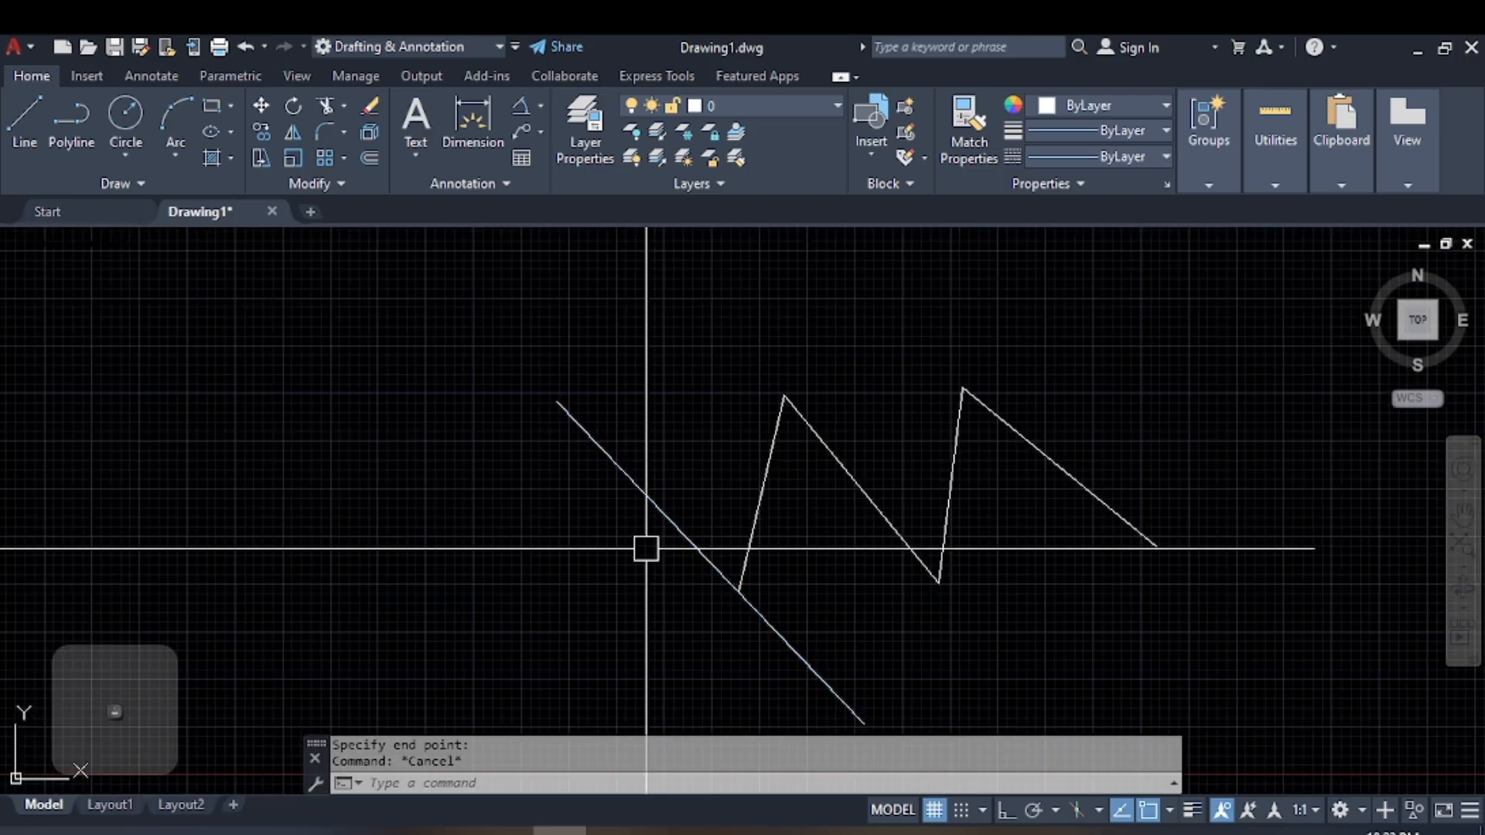
Stretch the lower endpoint of the zigzag's last line farther down to the right along its direction.
left_click(1114, 507)
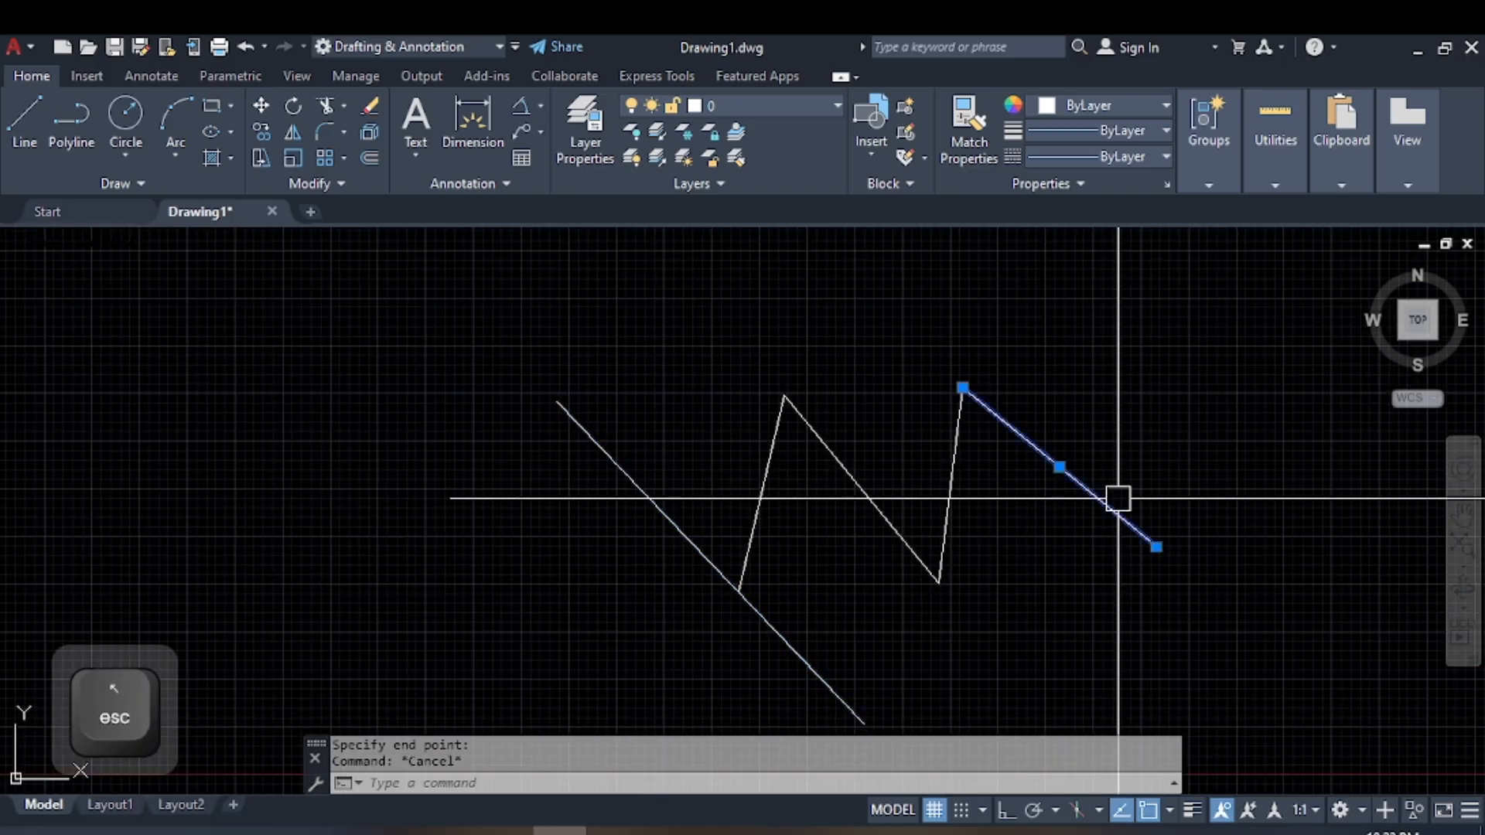
left_click(1155, 546)
left_click(1302, 665)
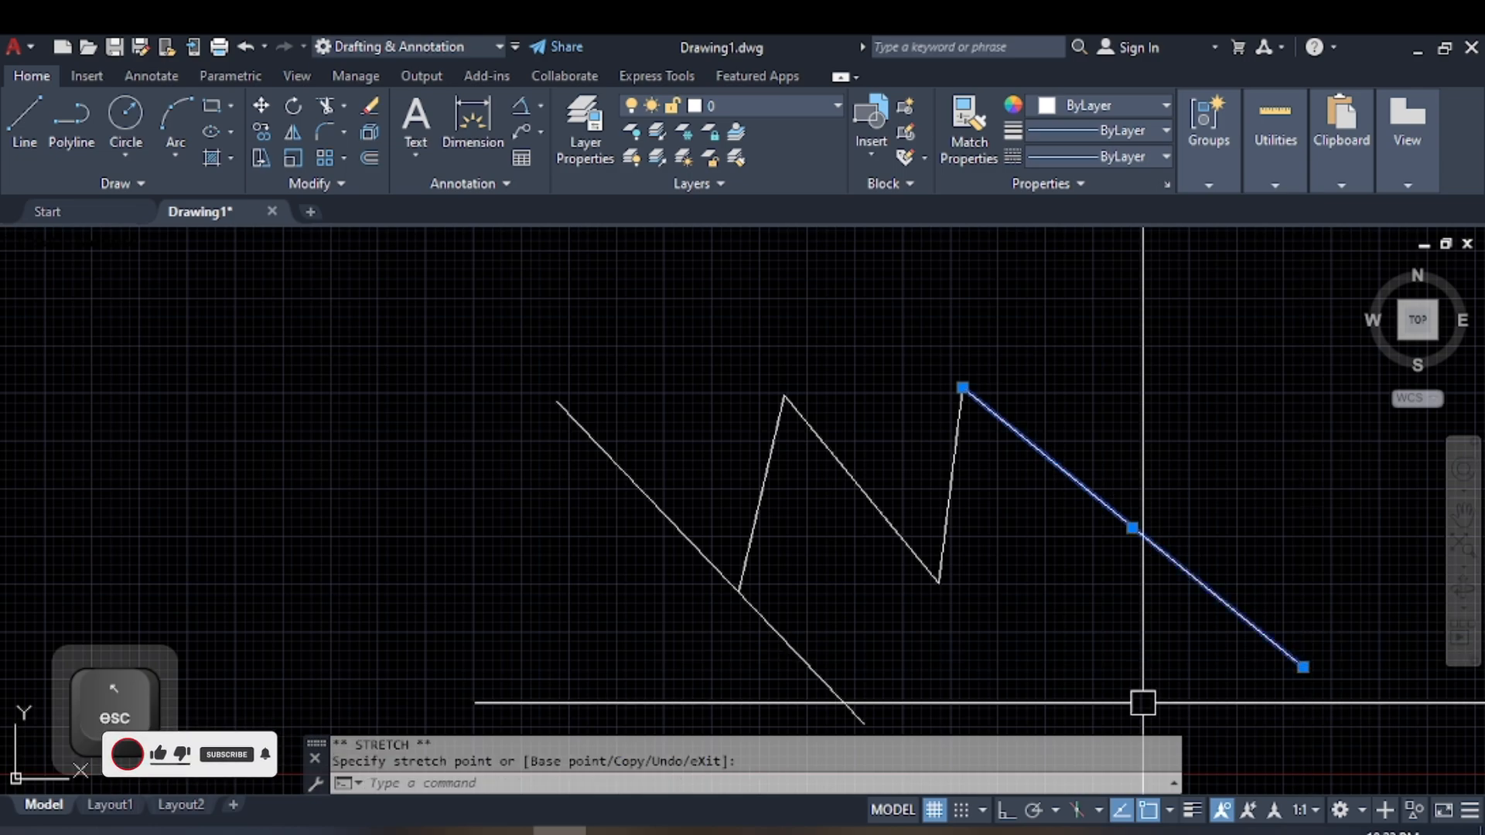
middle_click_drag(965, 702, 744, 647)
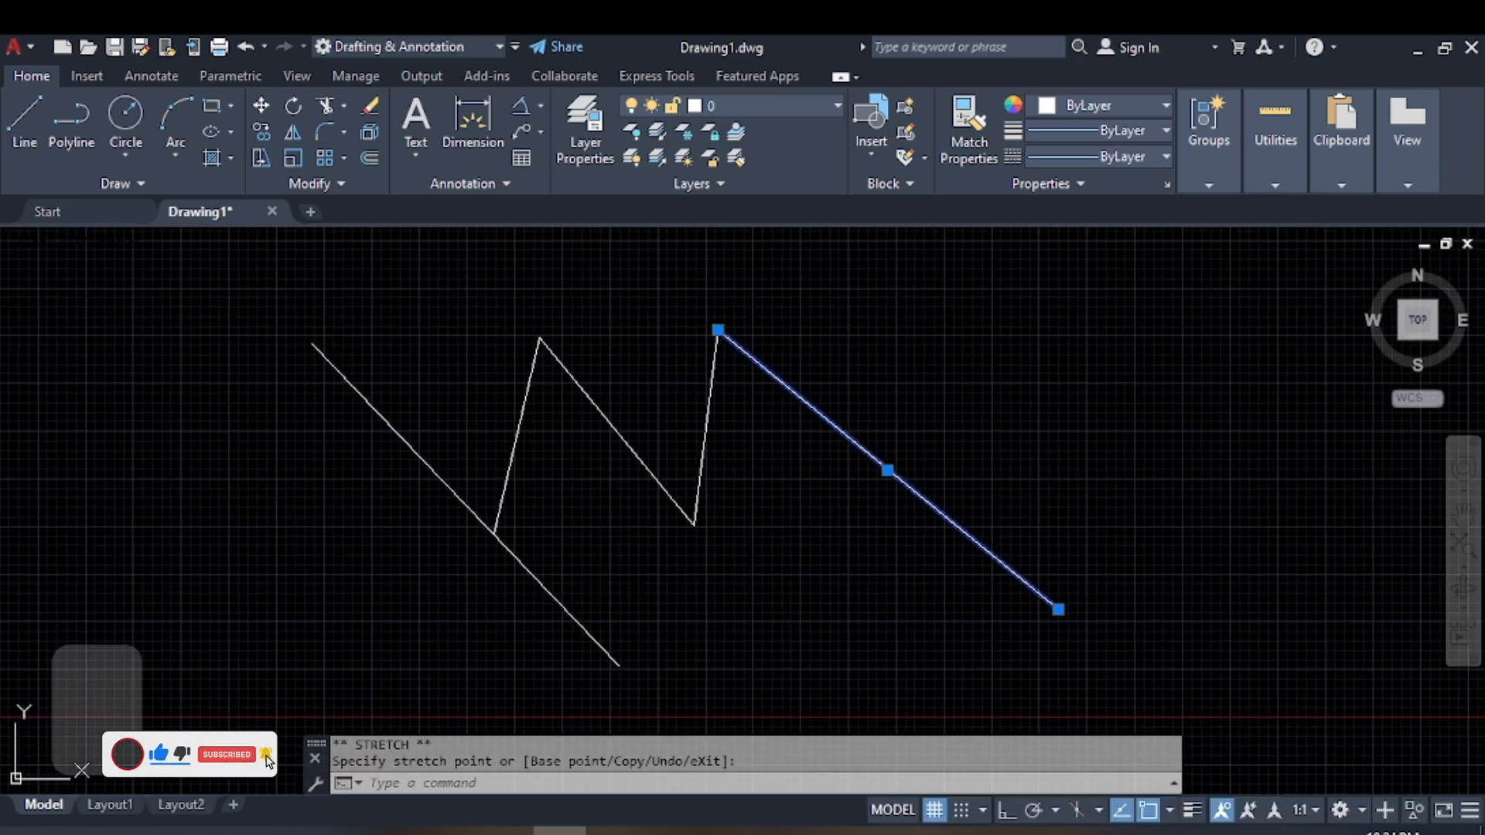
key("Escape")
scroll(867, 433, "down", 4)
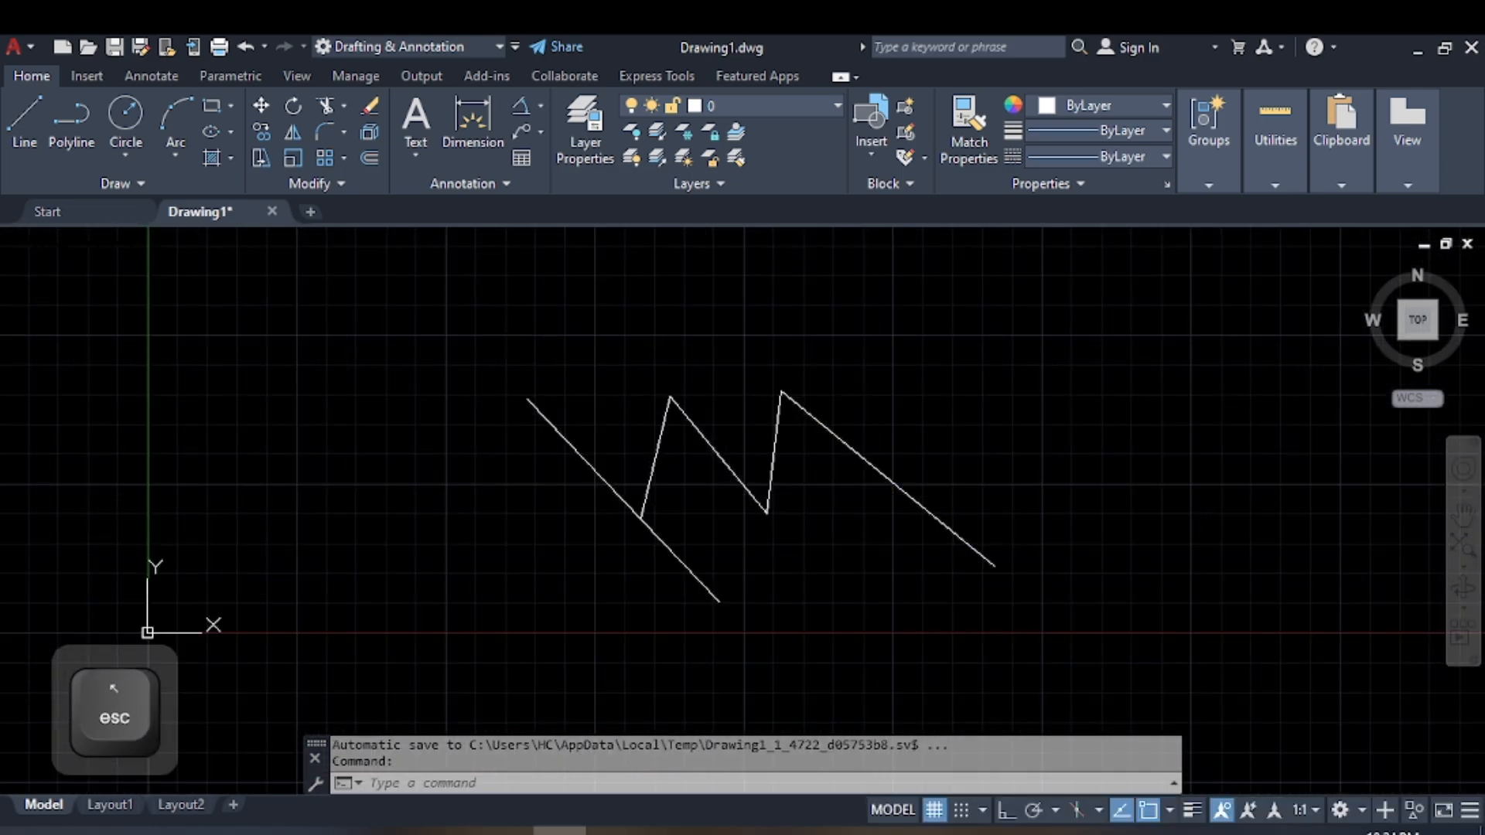
middle_click_drag(984, 395, 869, 355)
mouse_move(931, 532)
middle_mouse_down()
mouse_move(848, 555)
mouse_move(492, 575)
middle_mouse_up()
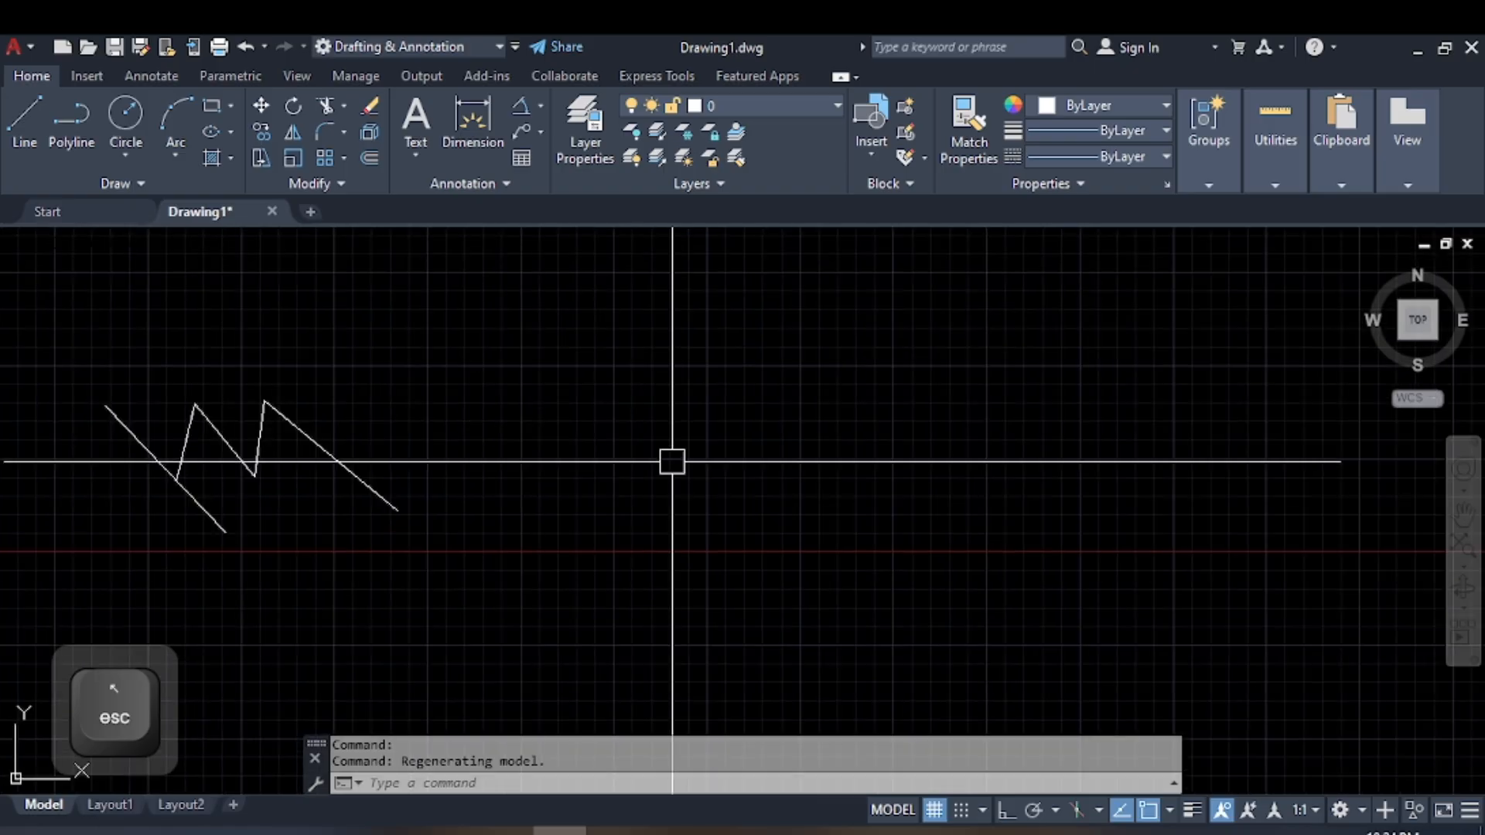
Draw a zigzag polyline of six connected segments to the right of the separate lines.
scroll(673, 461, "up", 2)
type("pl")
key("space")
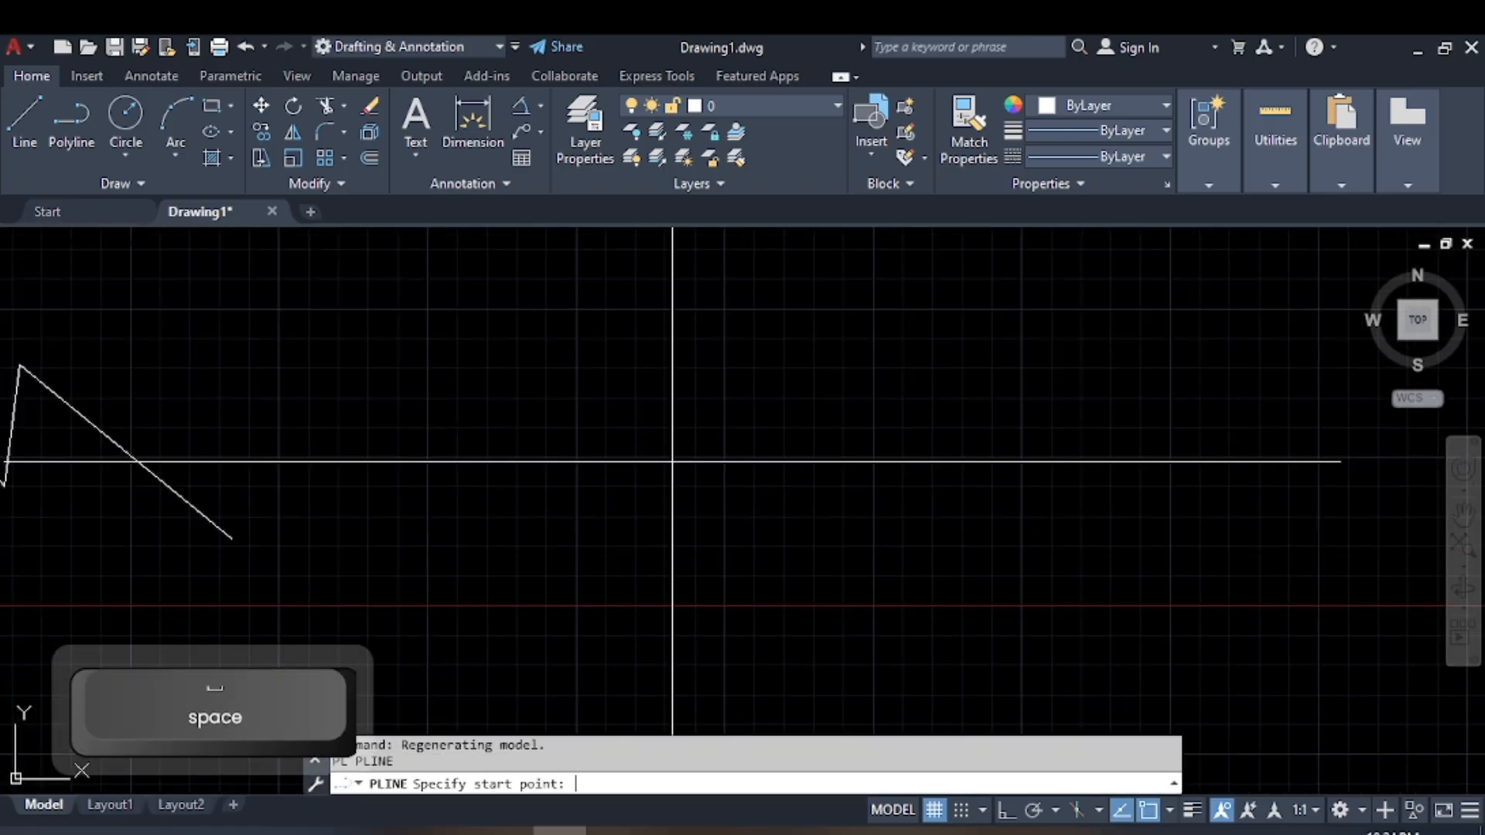
left_click(431, 409)
left_click(615, 546)
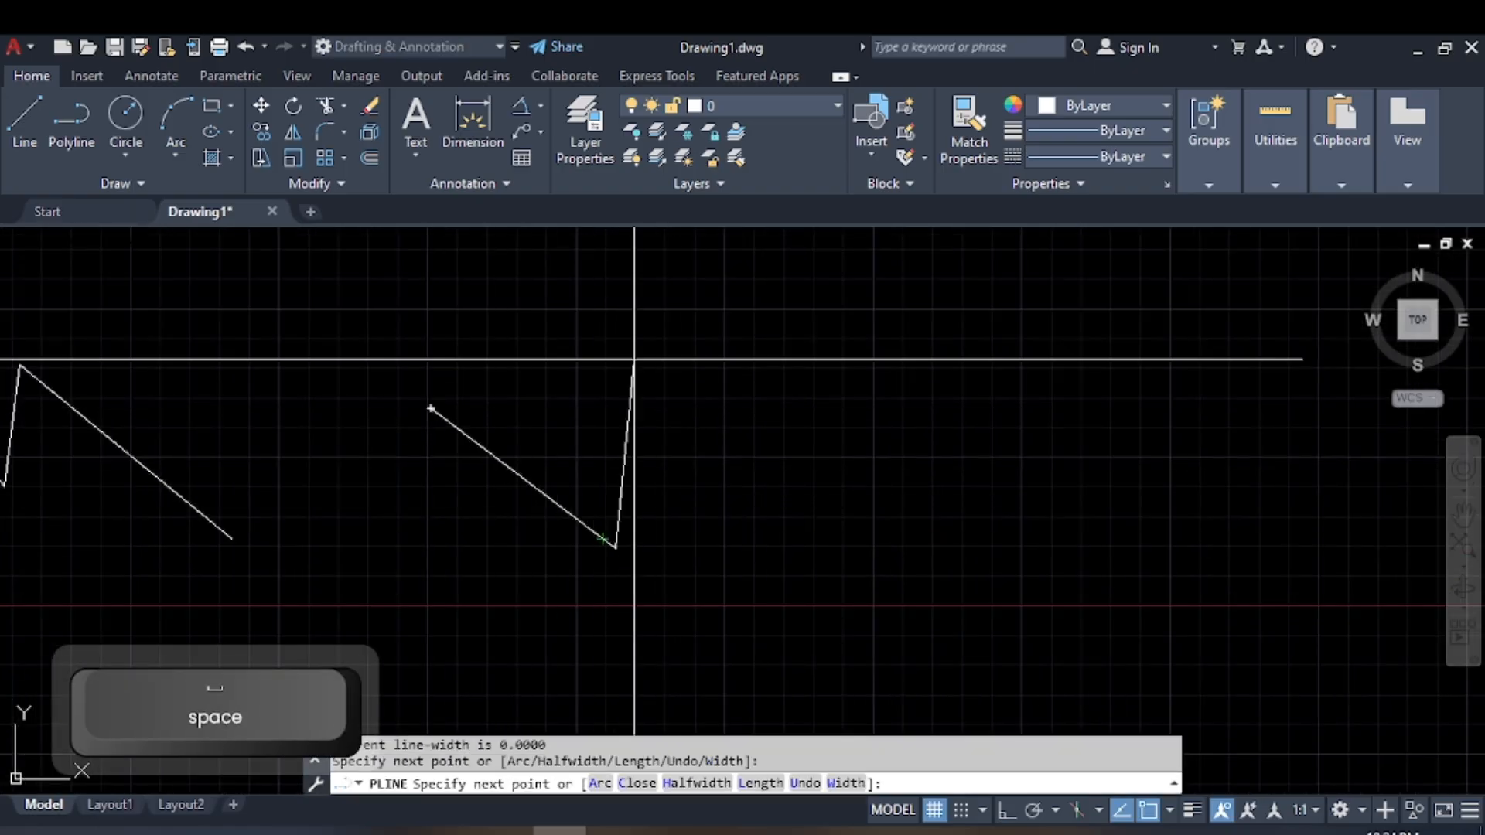
left_click(634, 360)
left_click(787, 545)
left_click(843, 379)
left_click(998, 522)
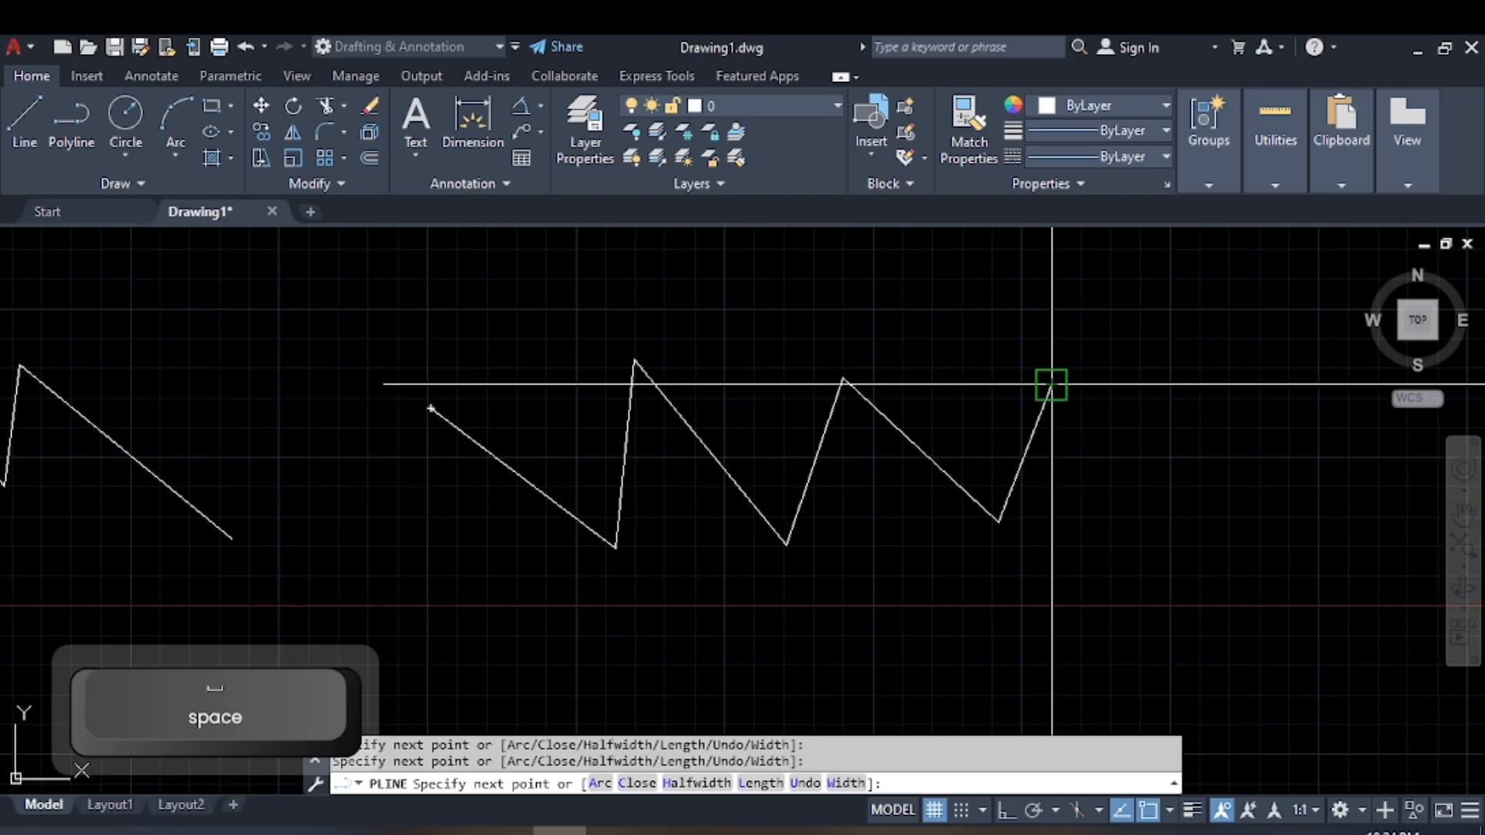
key("Escape")
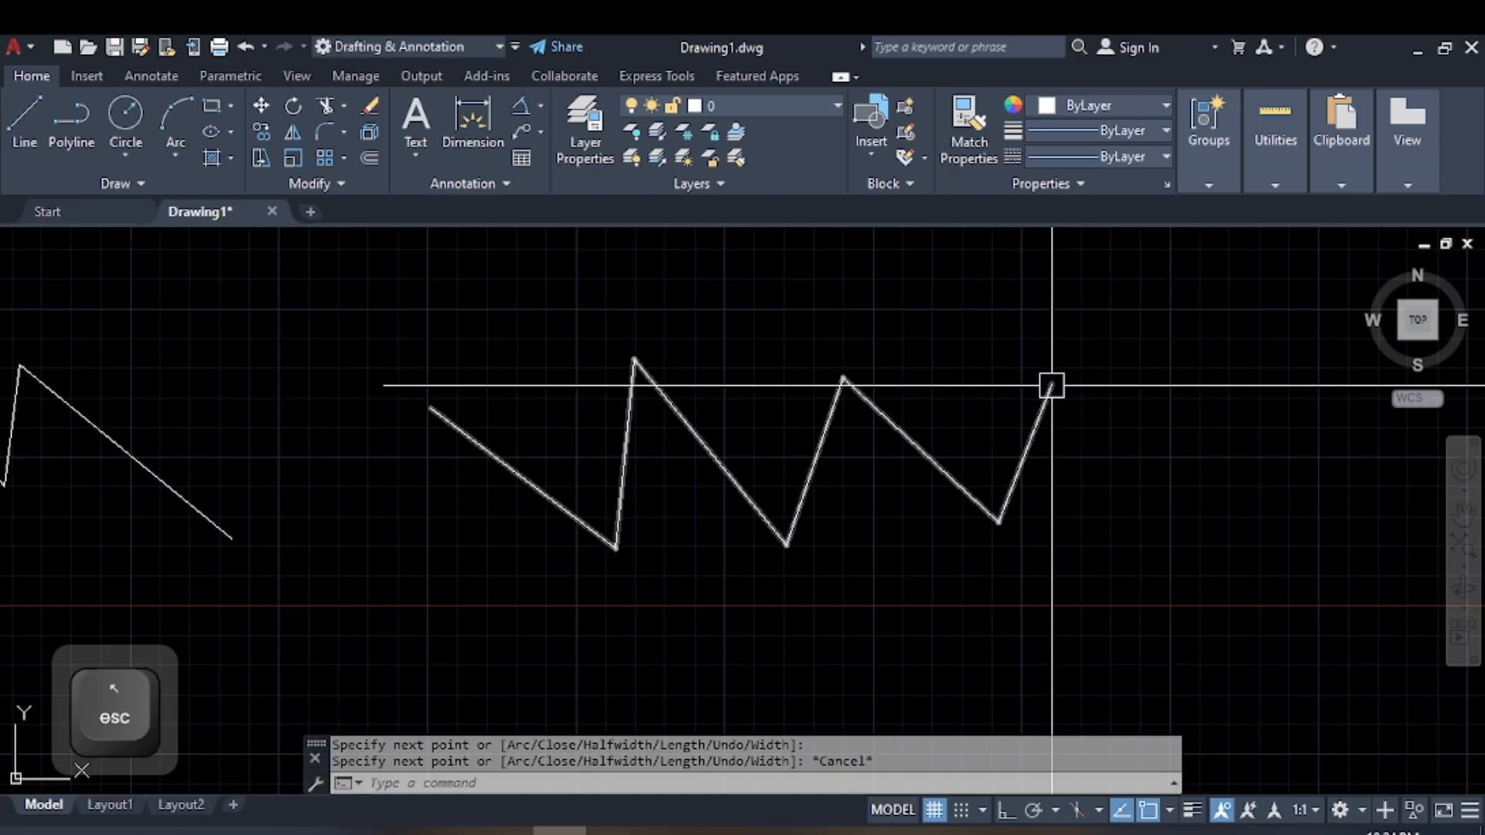
Stretch the zigzag polyline's right end vertex outward to the right, and its last lower vertex straight up to about the end vertex's level.
left_click(1033, 430)
scroll(1061, 417, "up", 2)
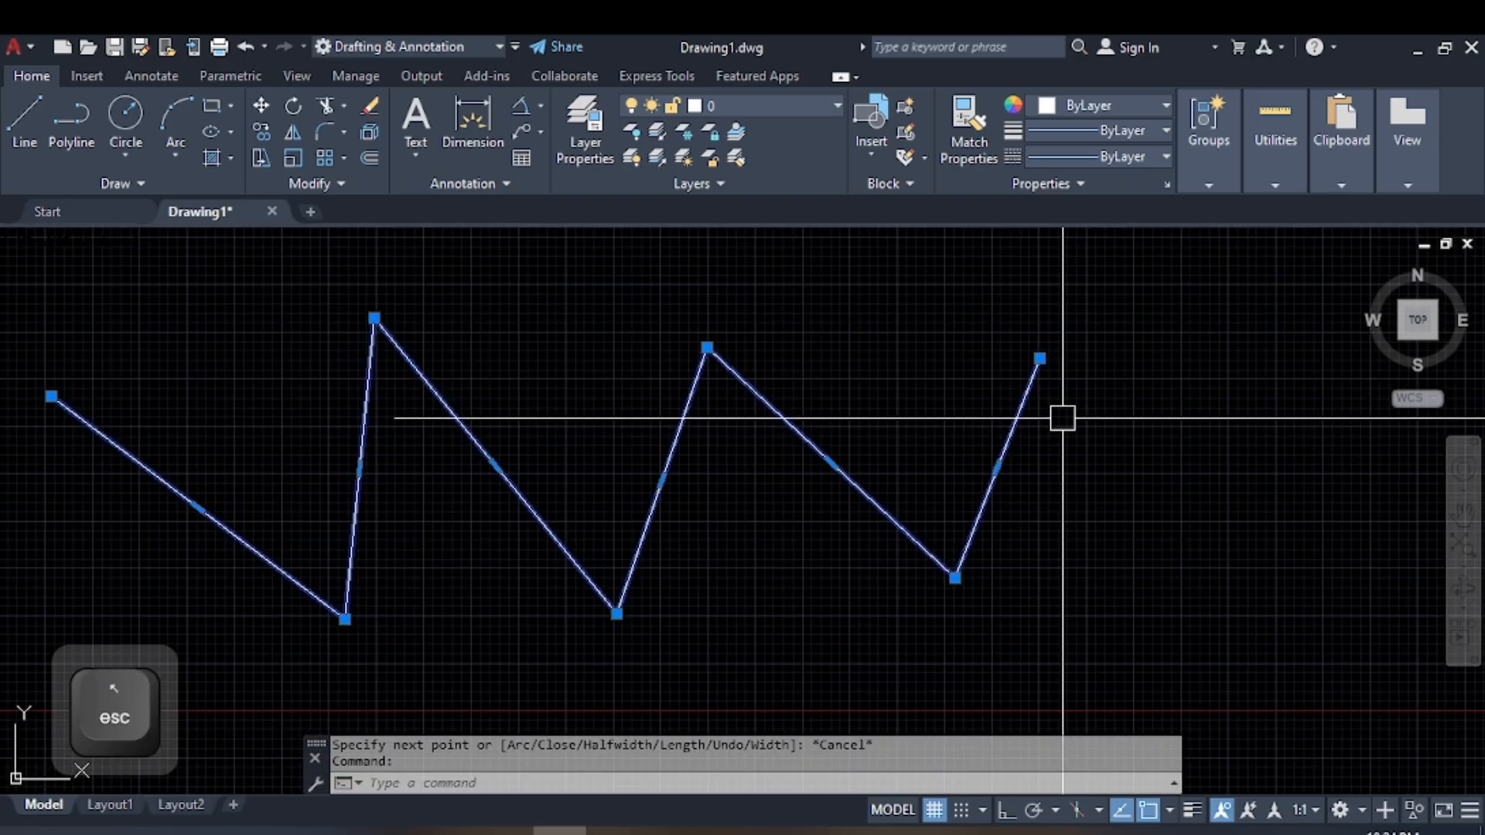
mouse_move(1041, 358)
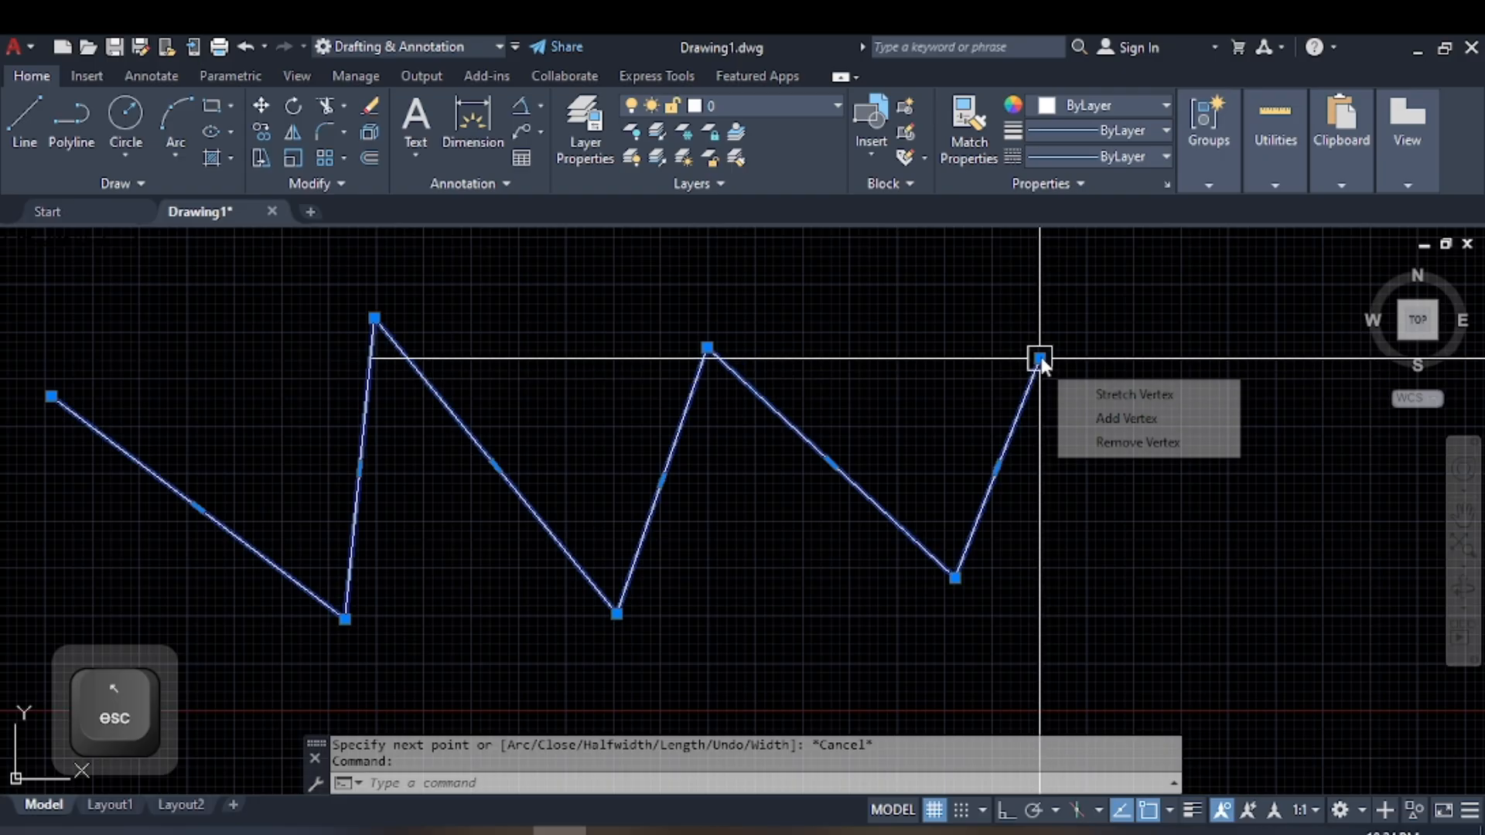
left_click(1106, 396)
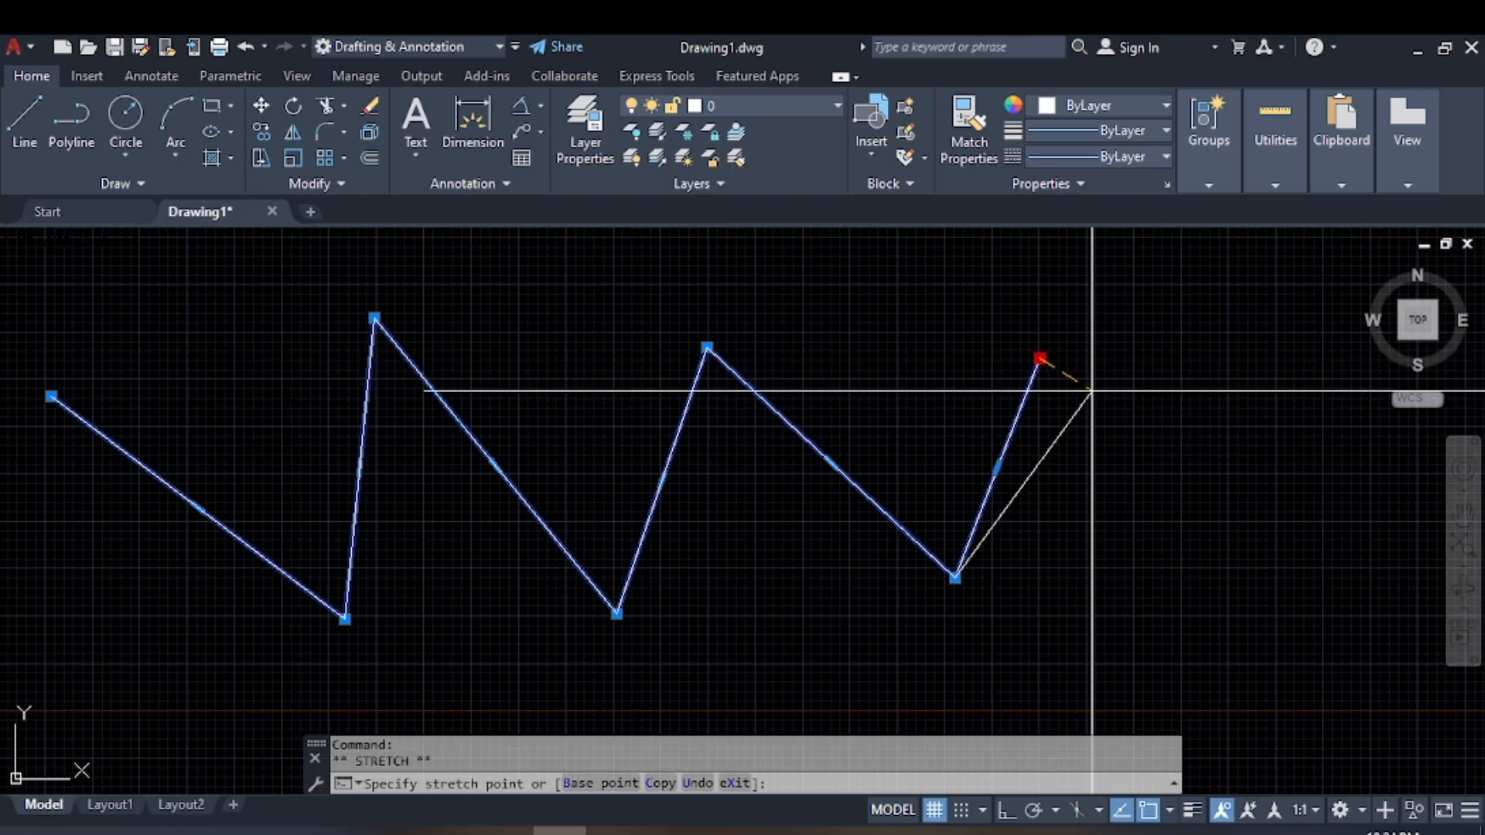
left_click(1141, 394)
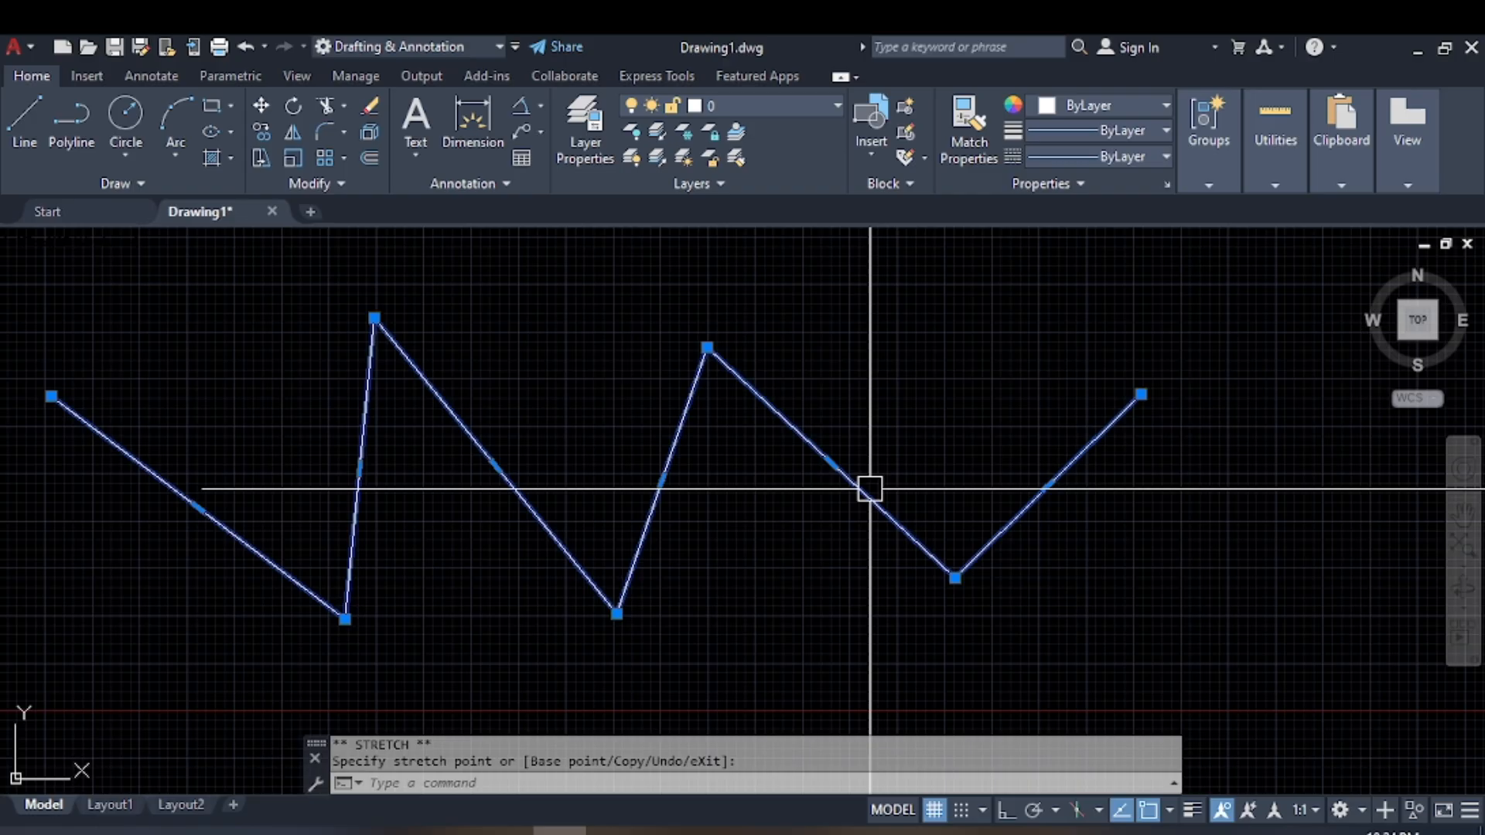
left_click(955, 577)
left_click(955, 370)
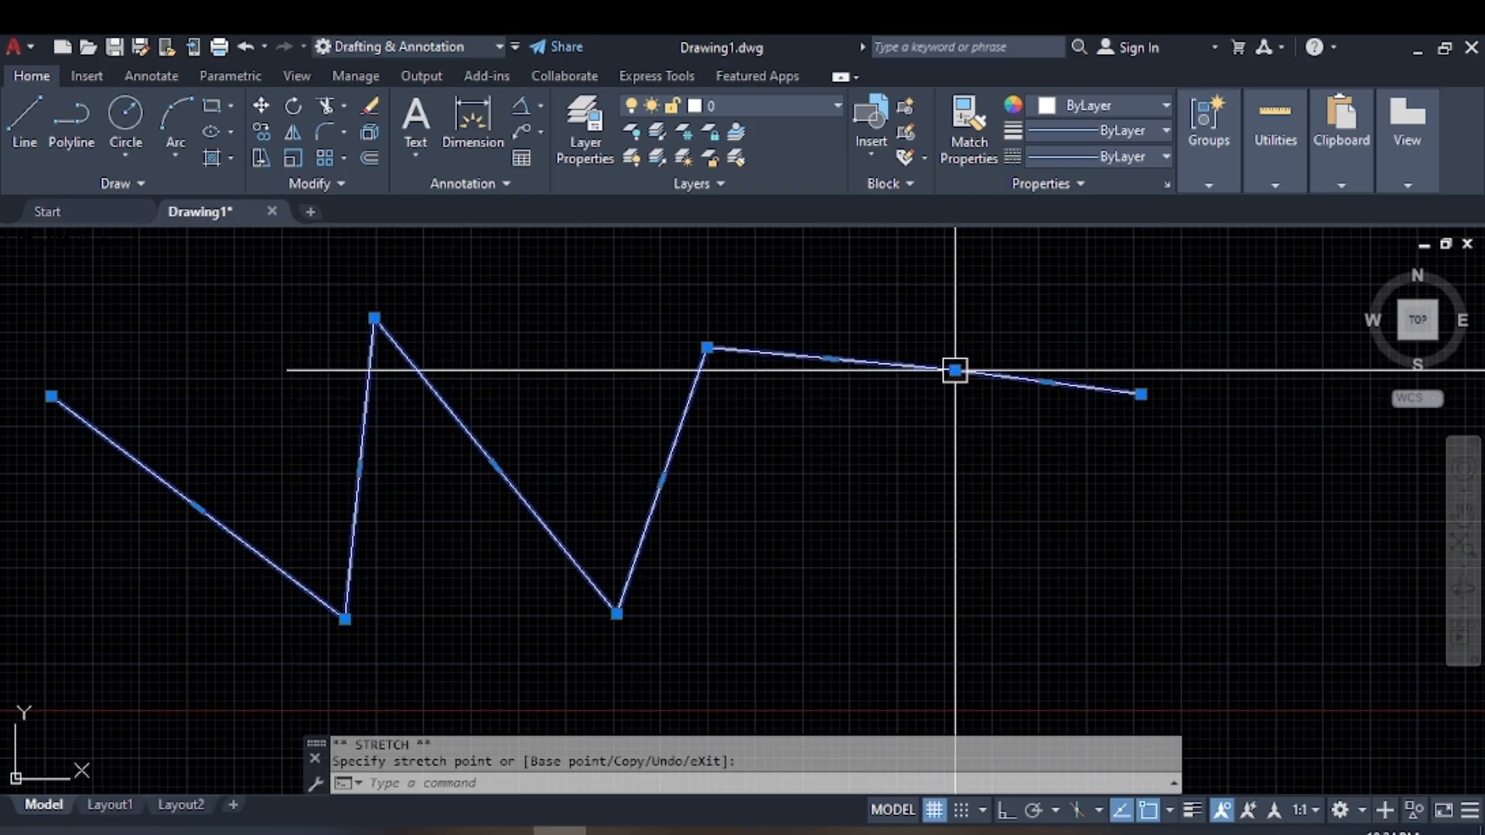
Stretch the polyline's second upper vertex down to the right and back up near its starting position.
left_click(706, 347)
left_click(815, 524)
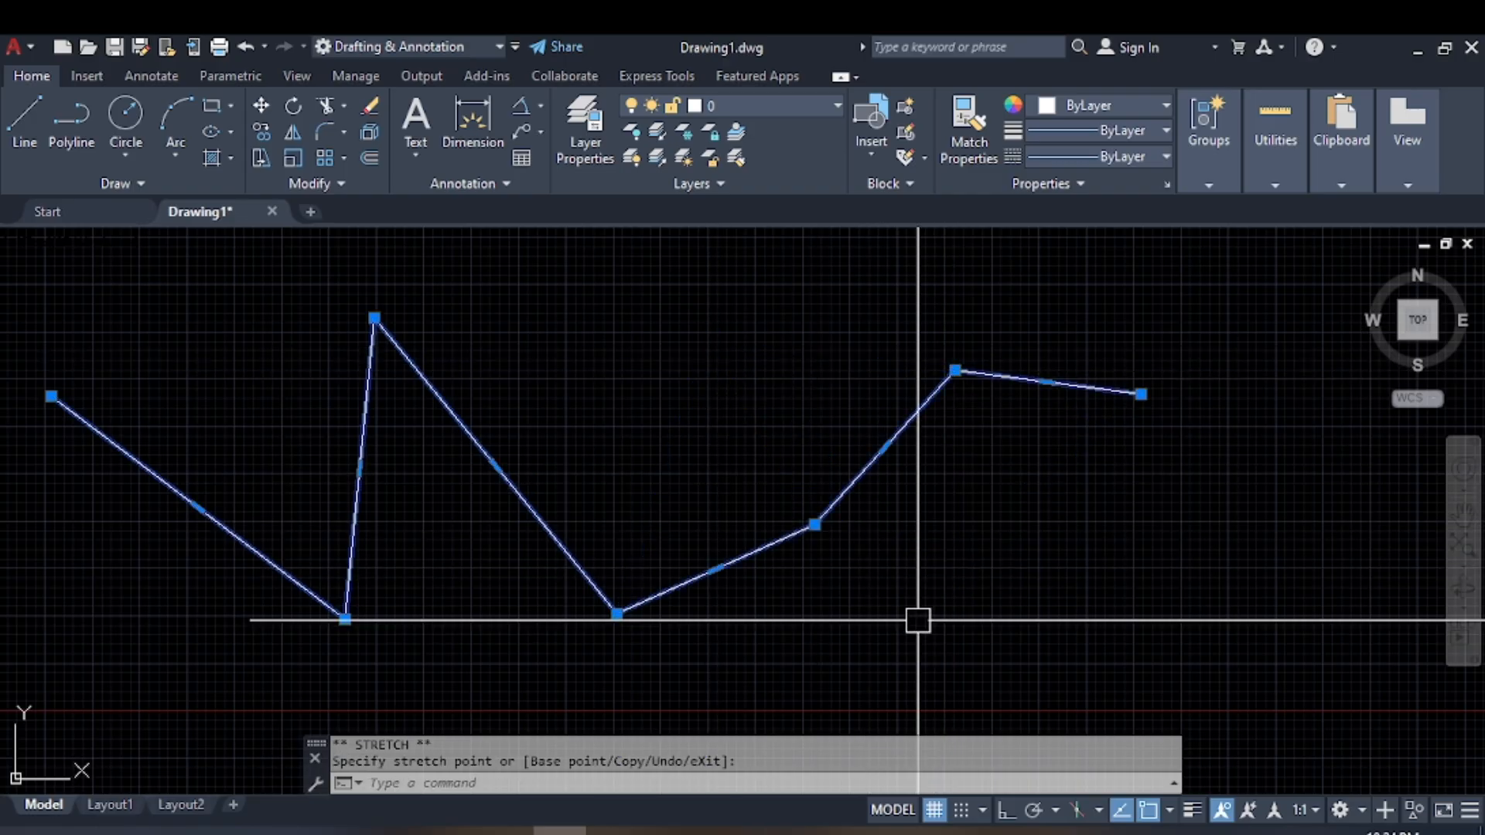
middle_click_drag(914, 616, 783, 600)
mouse_move(680, 501)
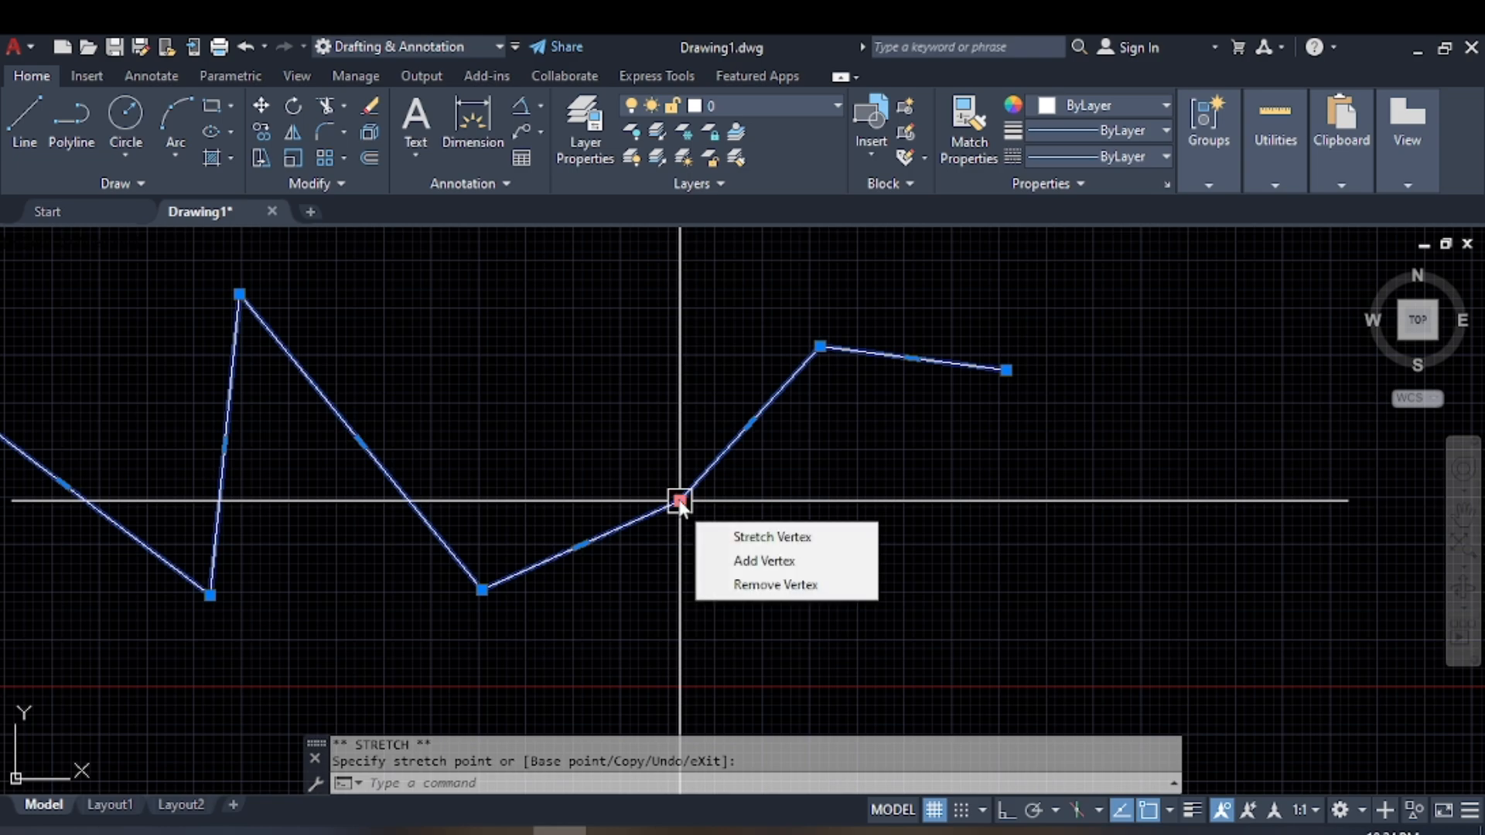
left_click(762, 546)
left_click(548, 332)
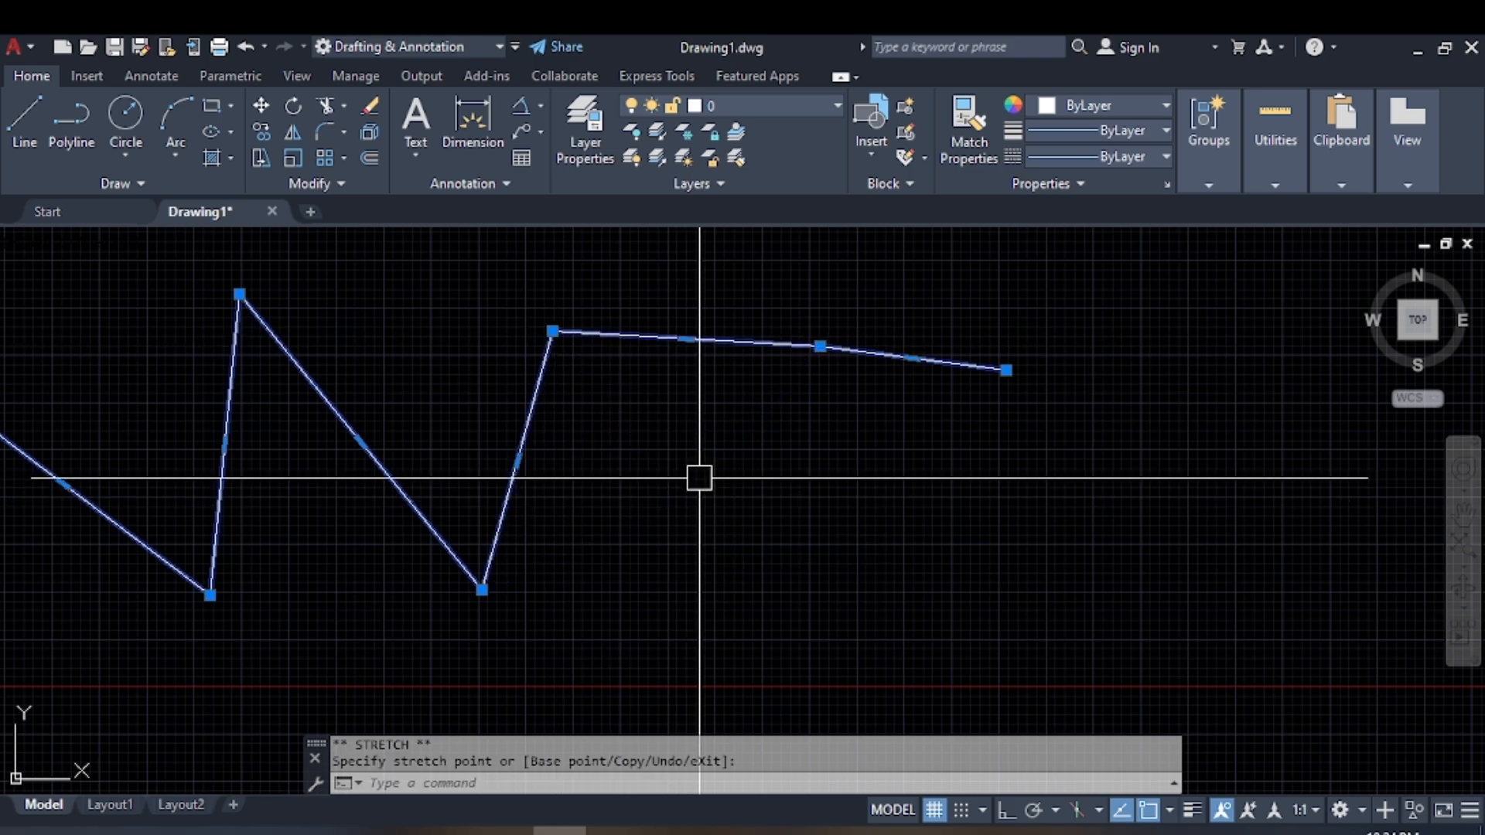
Add a vertex to the right of the polyline's first peak, making a short, nearly horizontal top segment.
middle_click_drag(566, 406, 869, 482)
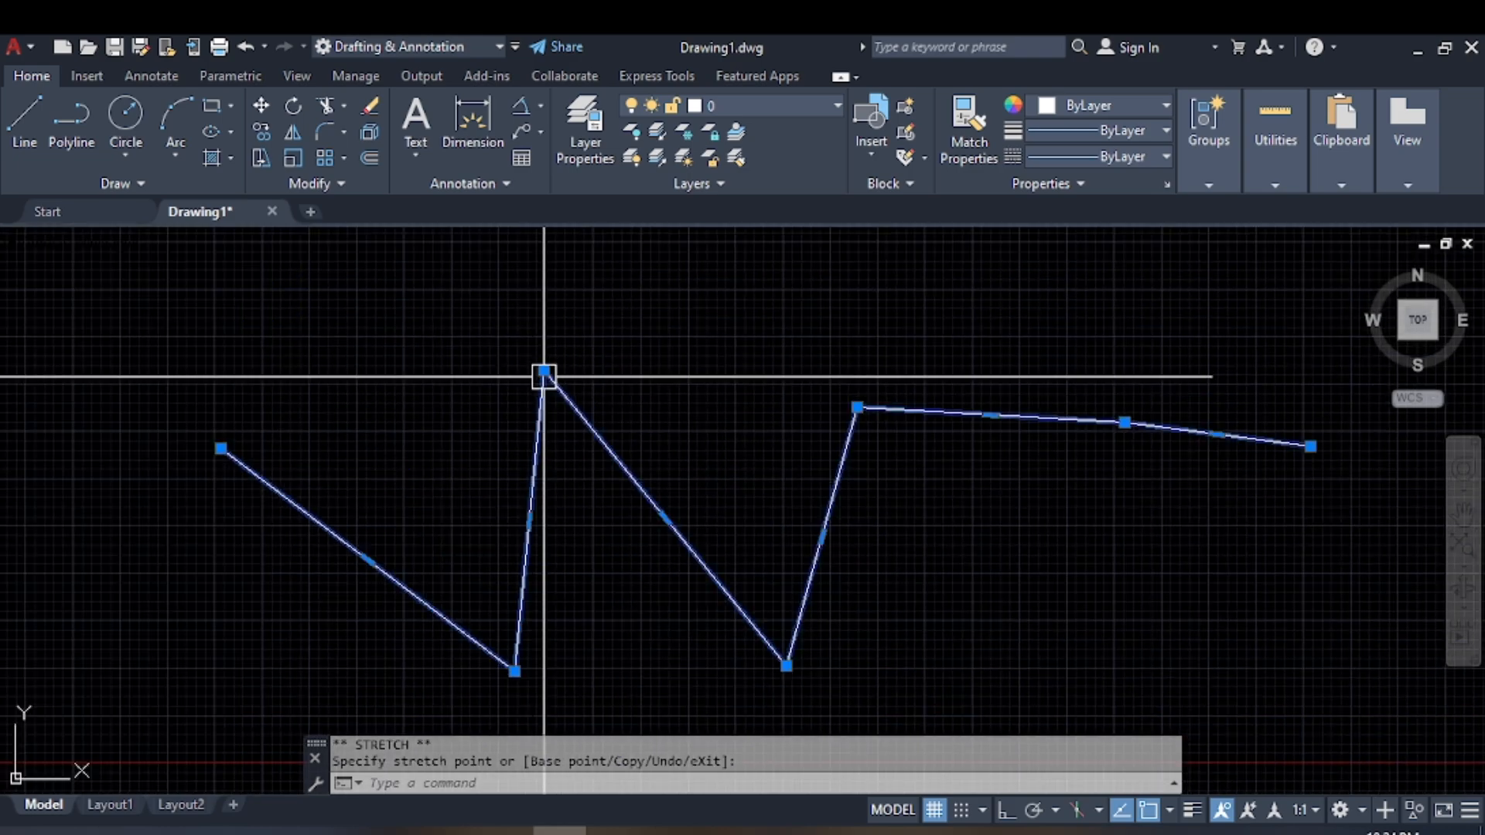
mouse_move(543, 370)
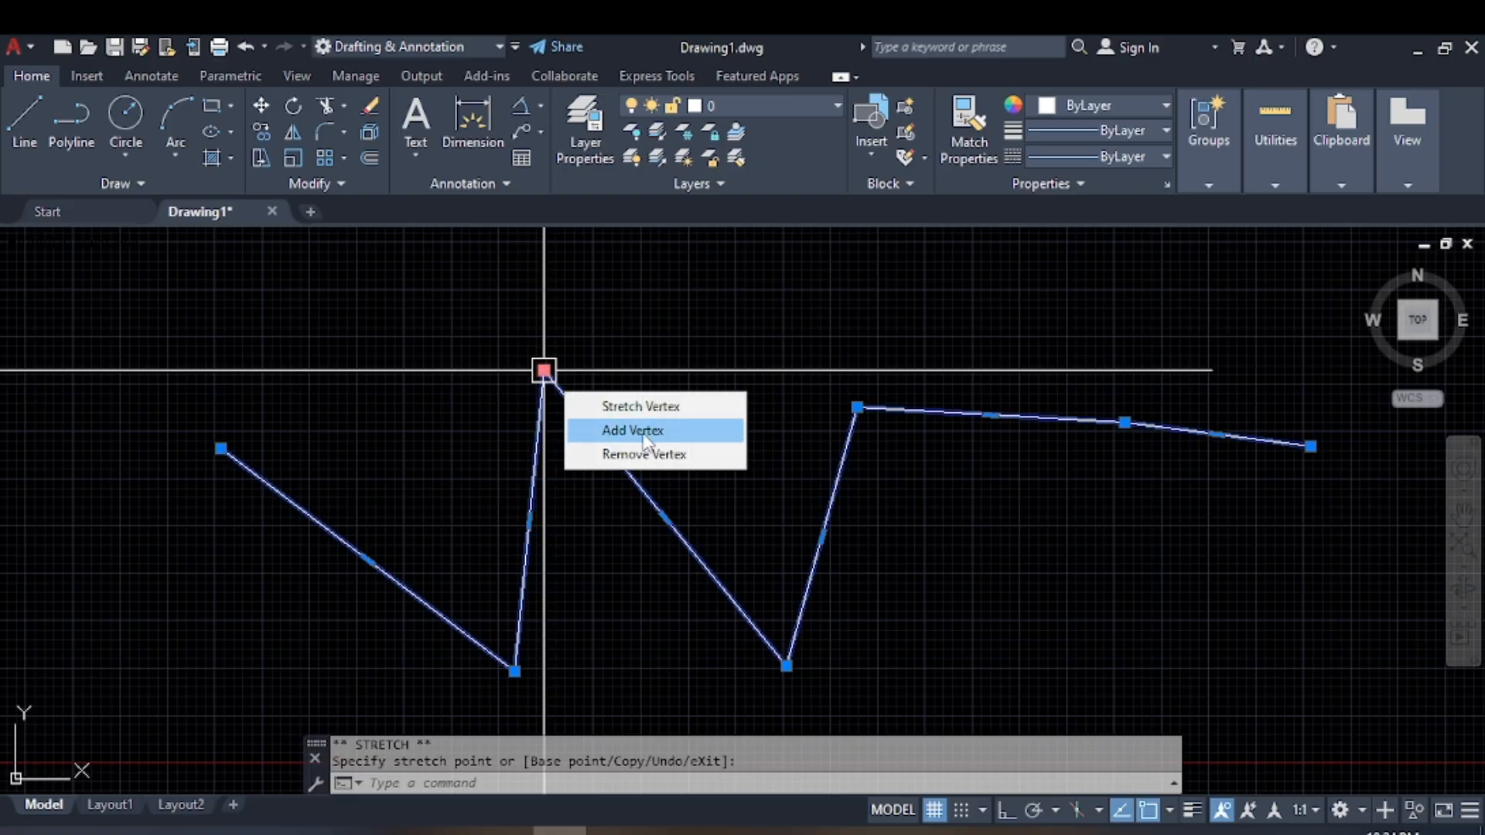
left_click(646, 431)
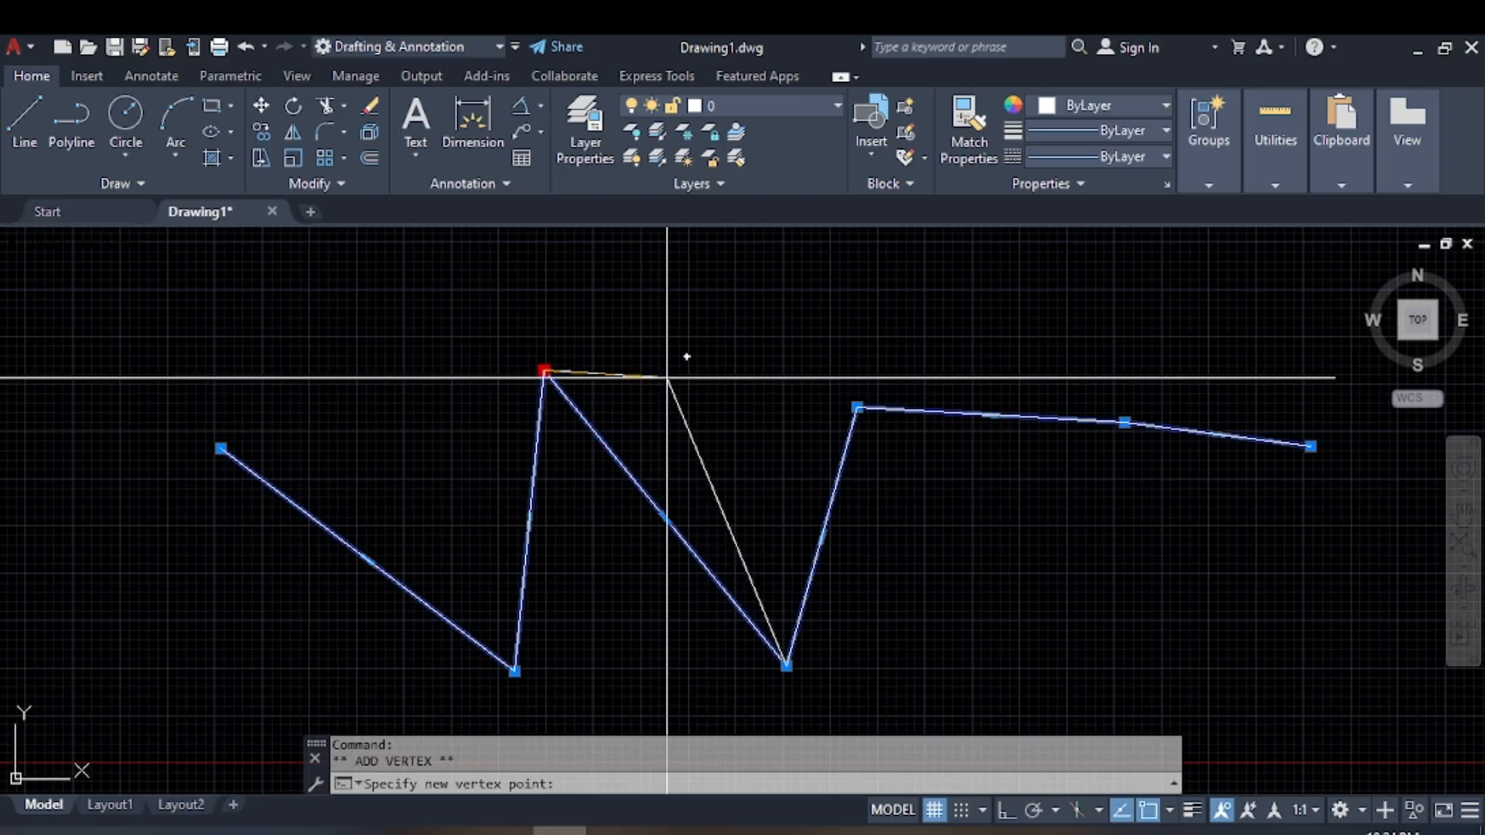
left_click(665, 374)
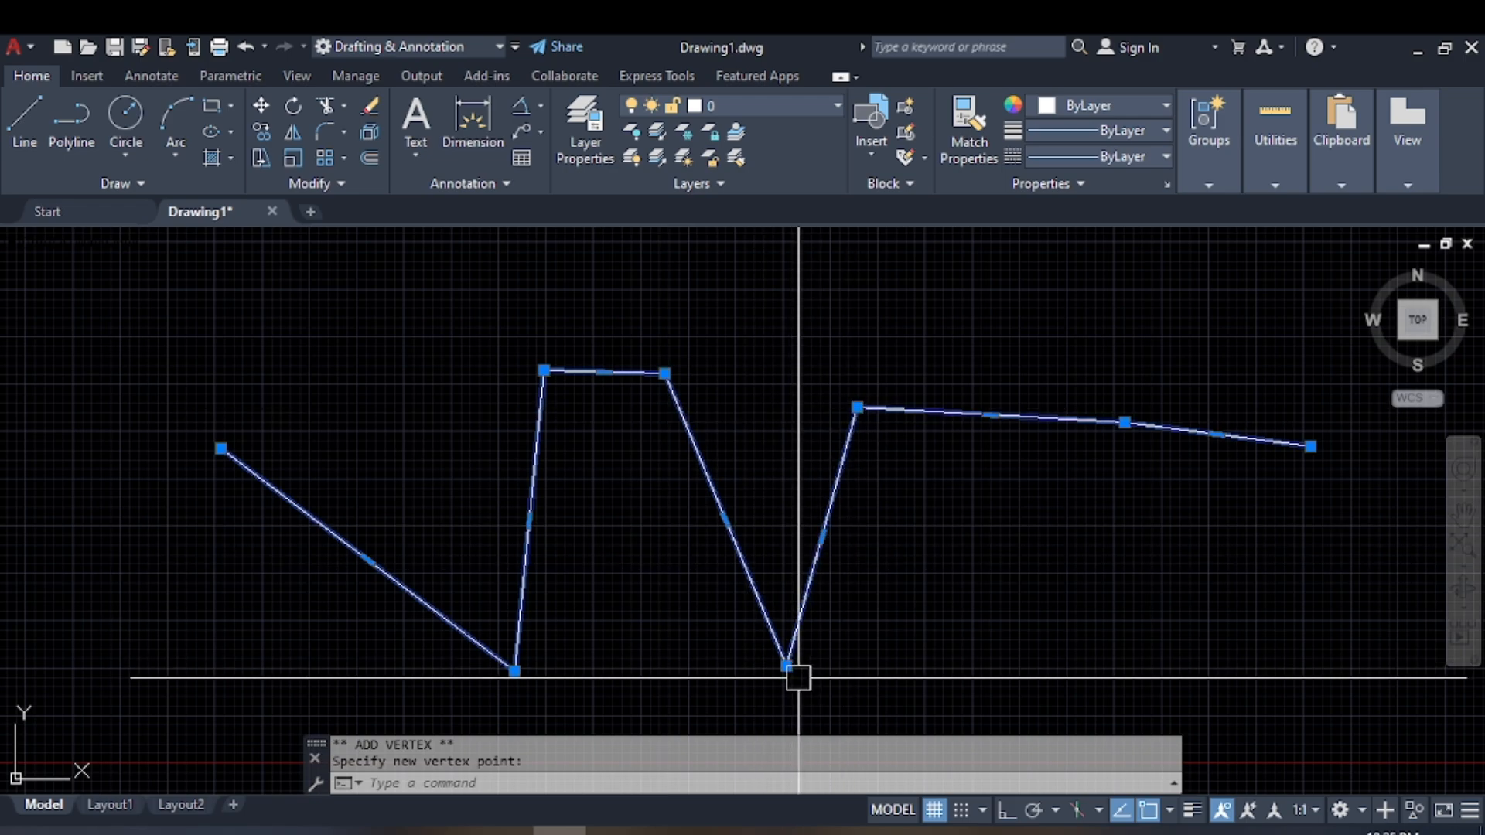
Add a vertex on the segment rising from the second lower vertex and stretch it out to the right.
mouse_move(787, 667)
left_click(865, 731)
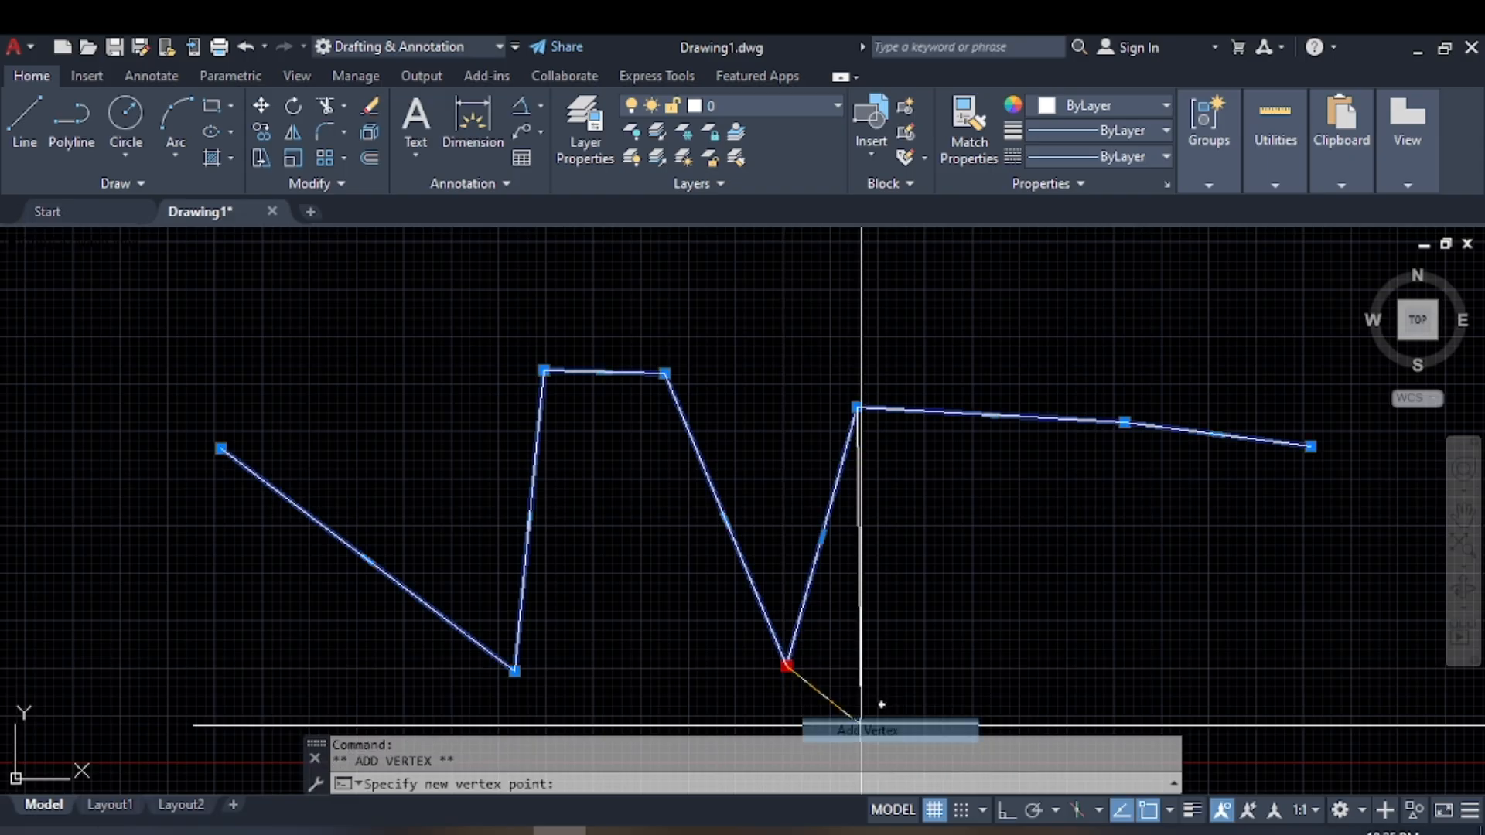
left_click(828, 486)
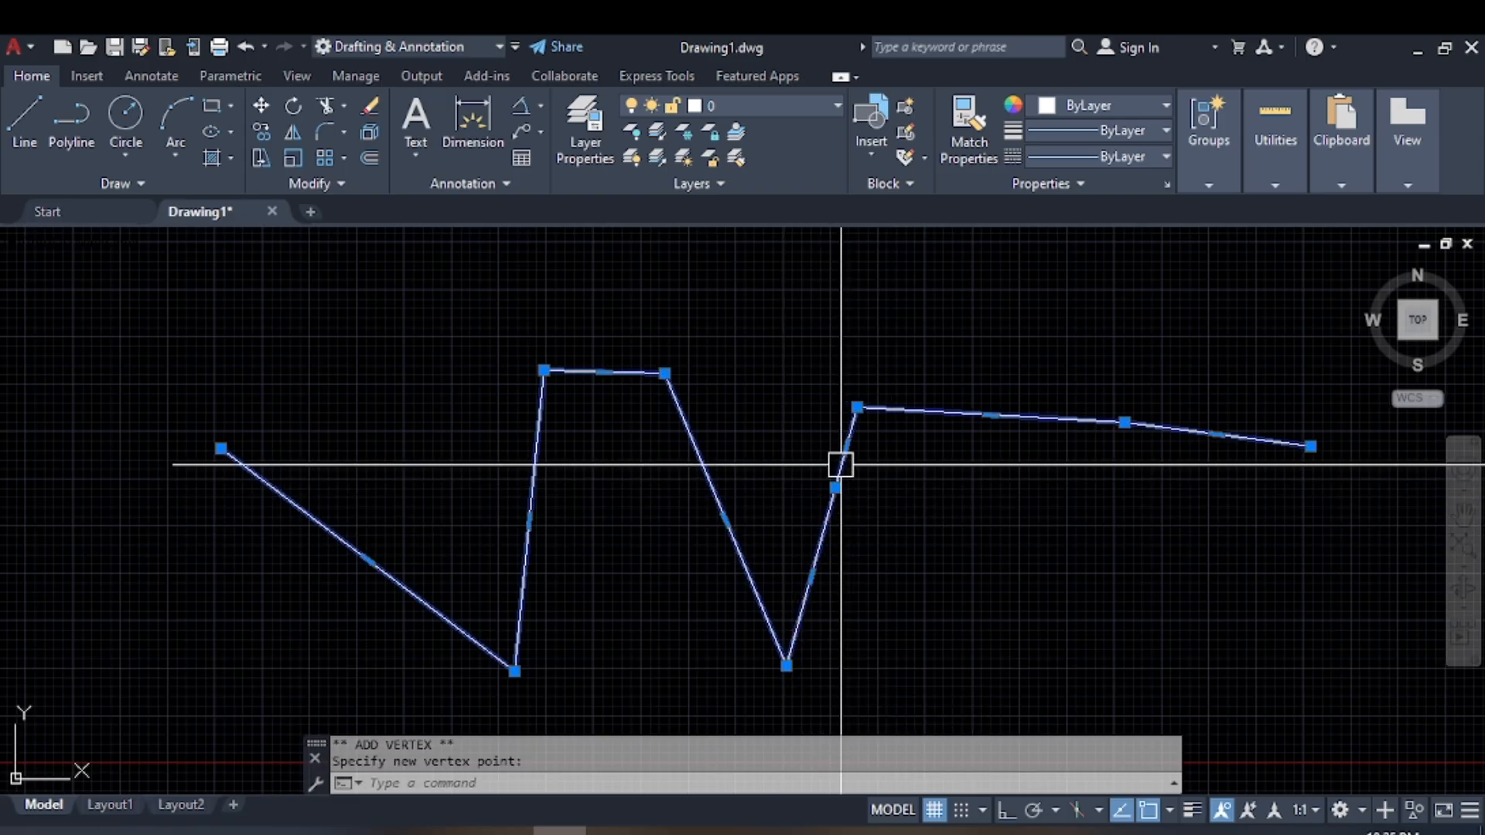
mouse_move(836, 487)
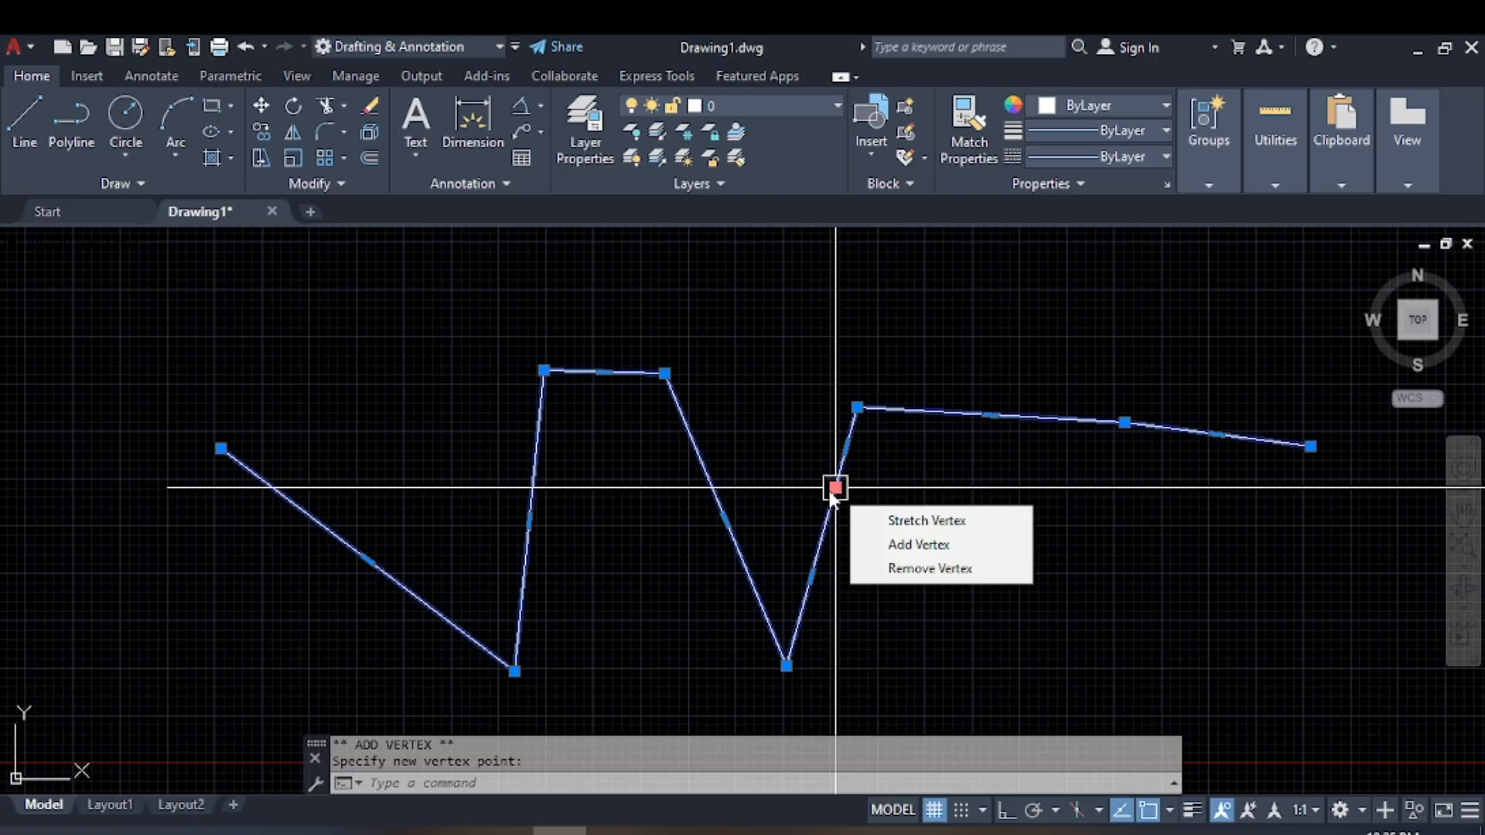
left_click(835, 487)
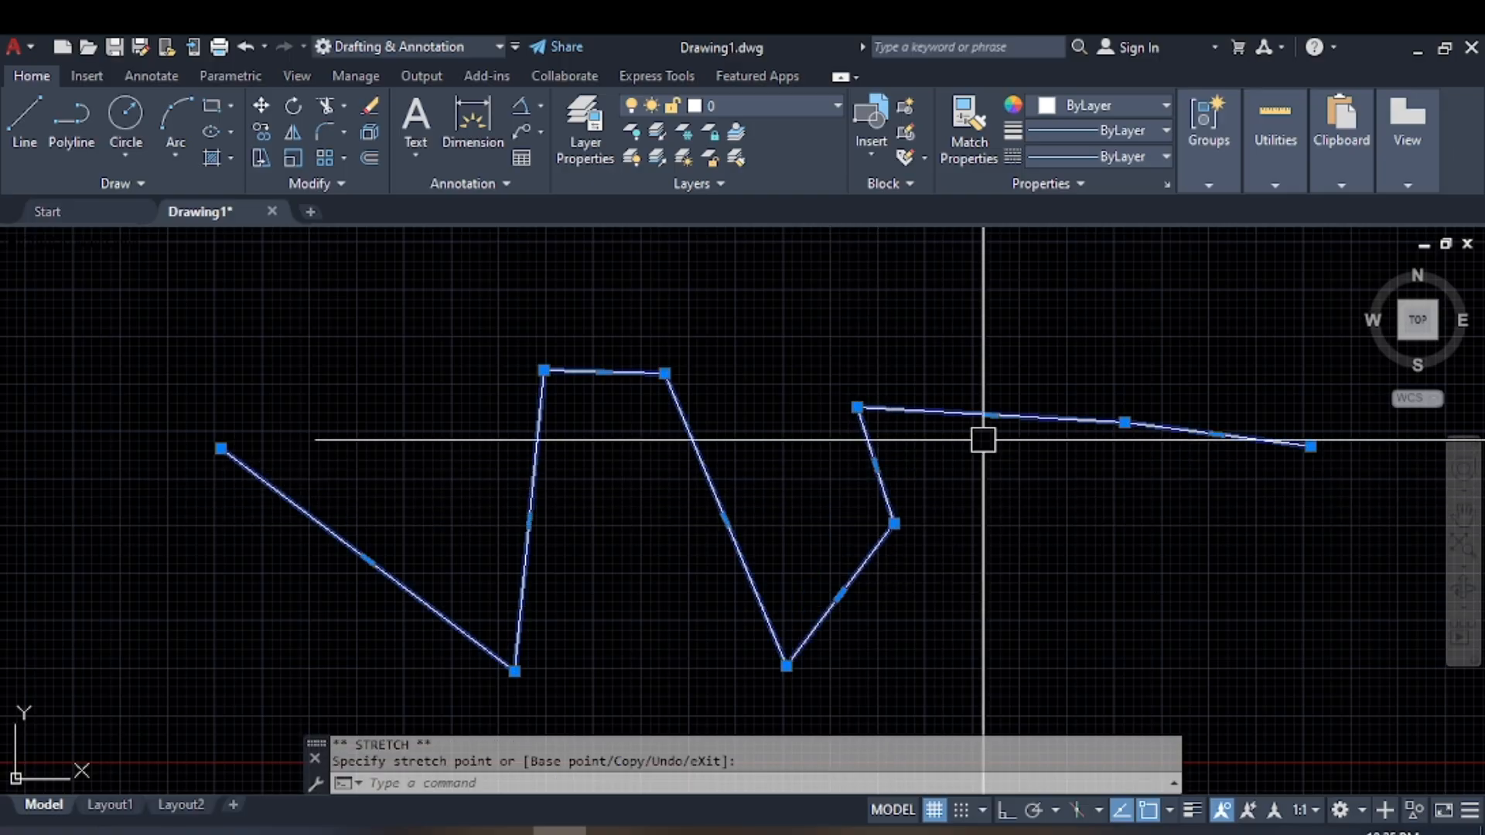
Add another vertex on the segment just above the bent-out vertex and stretch it to the right.
scroll(889, 491, "up", 5)
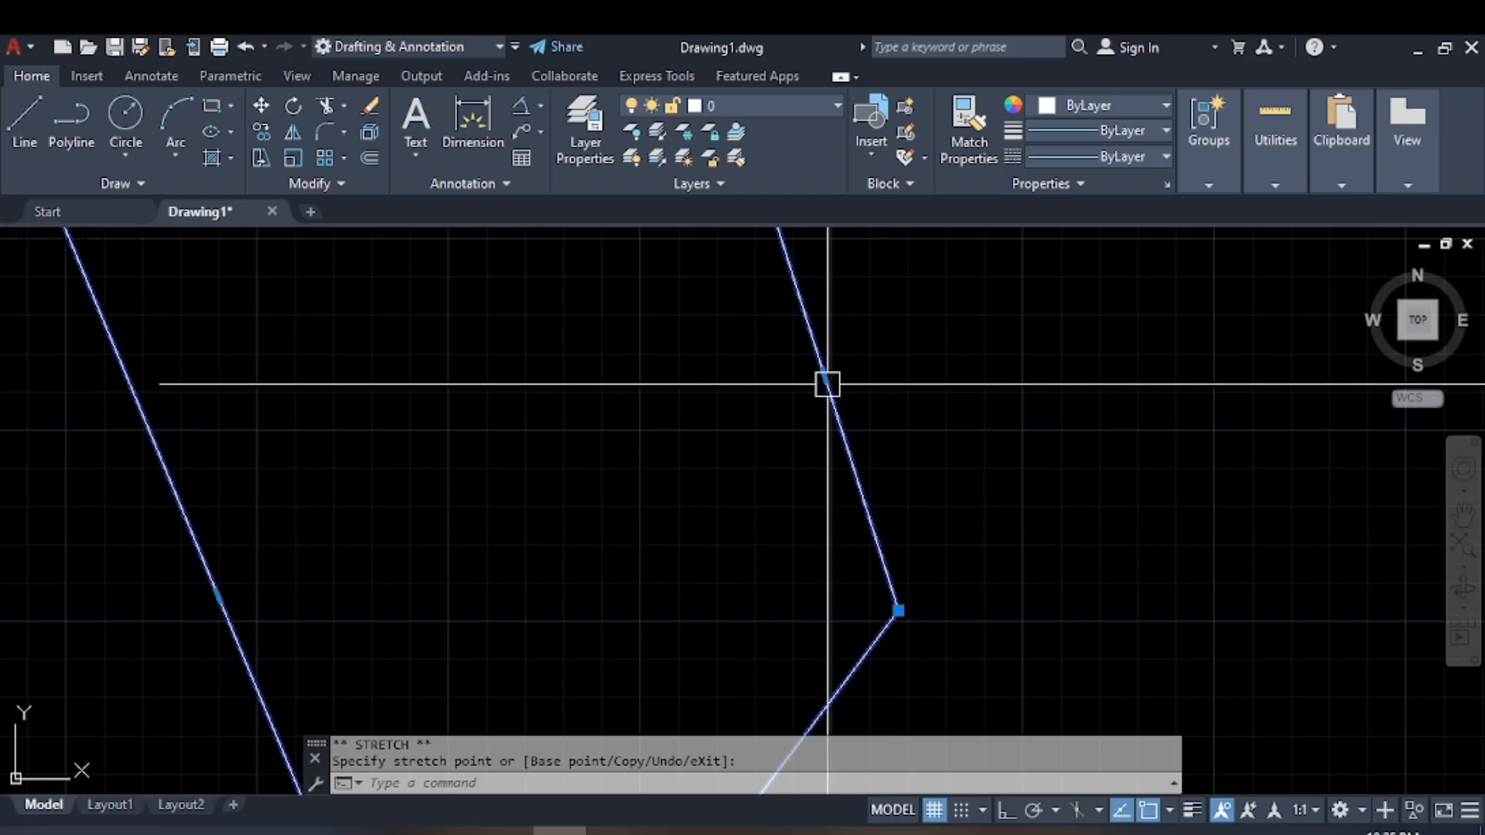
left_click(897, 610)
mouse_move(897, 611)
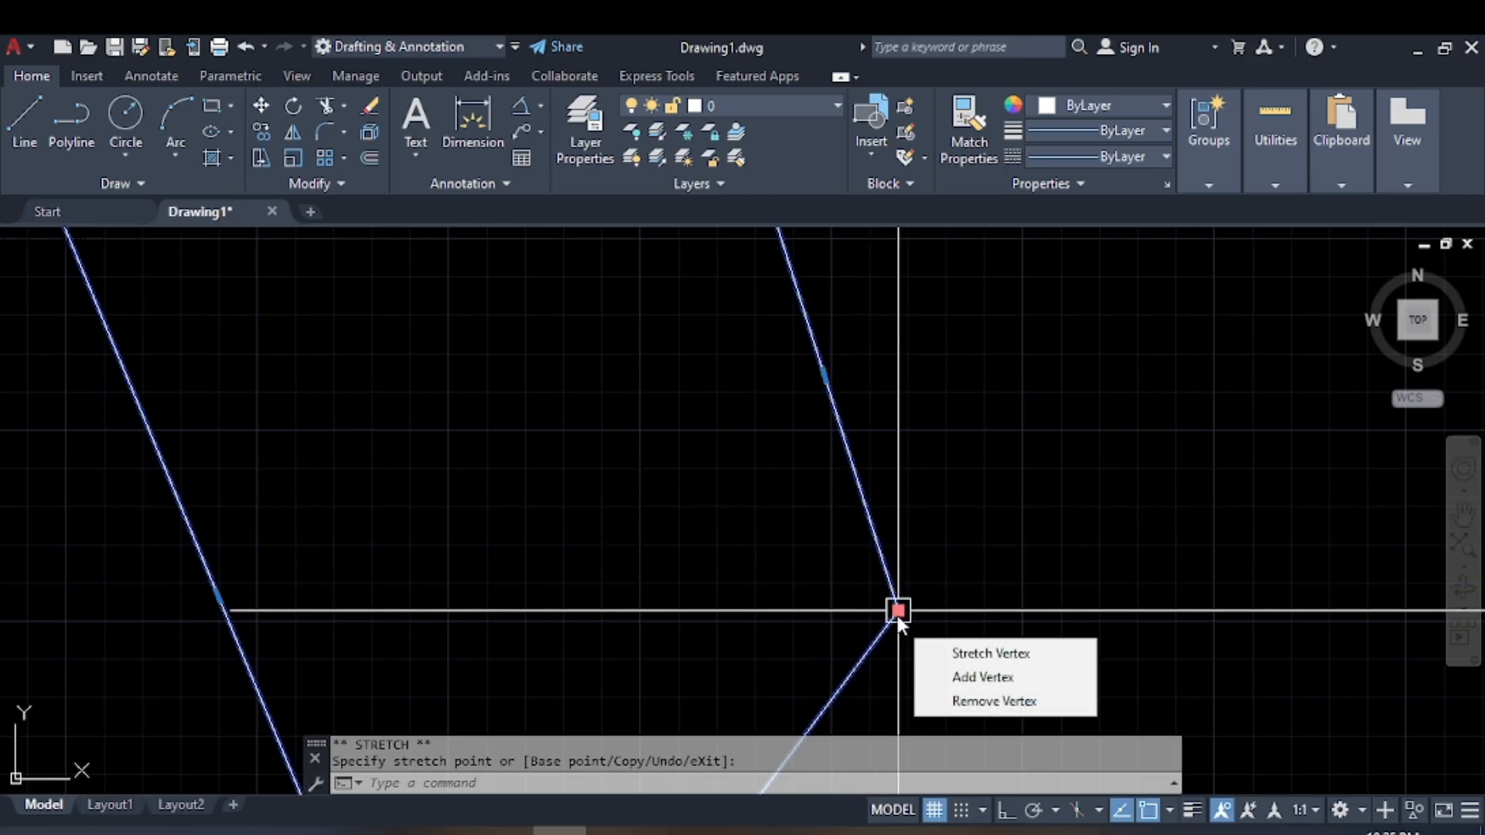
left_click(976, 677)
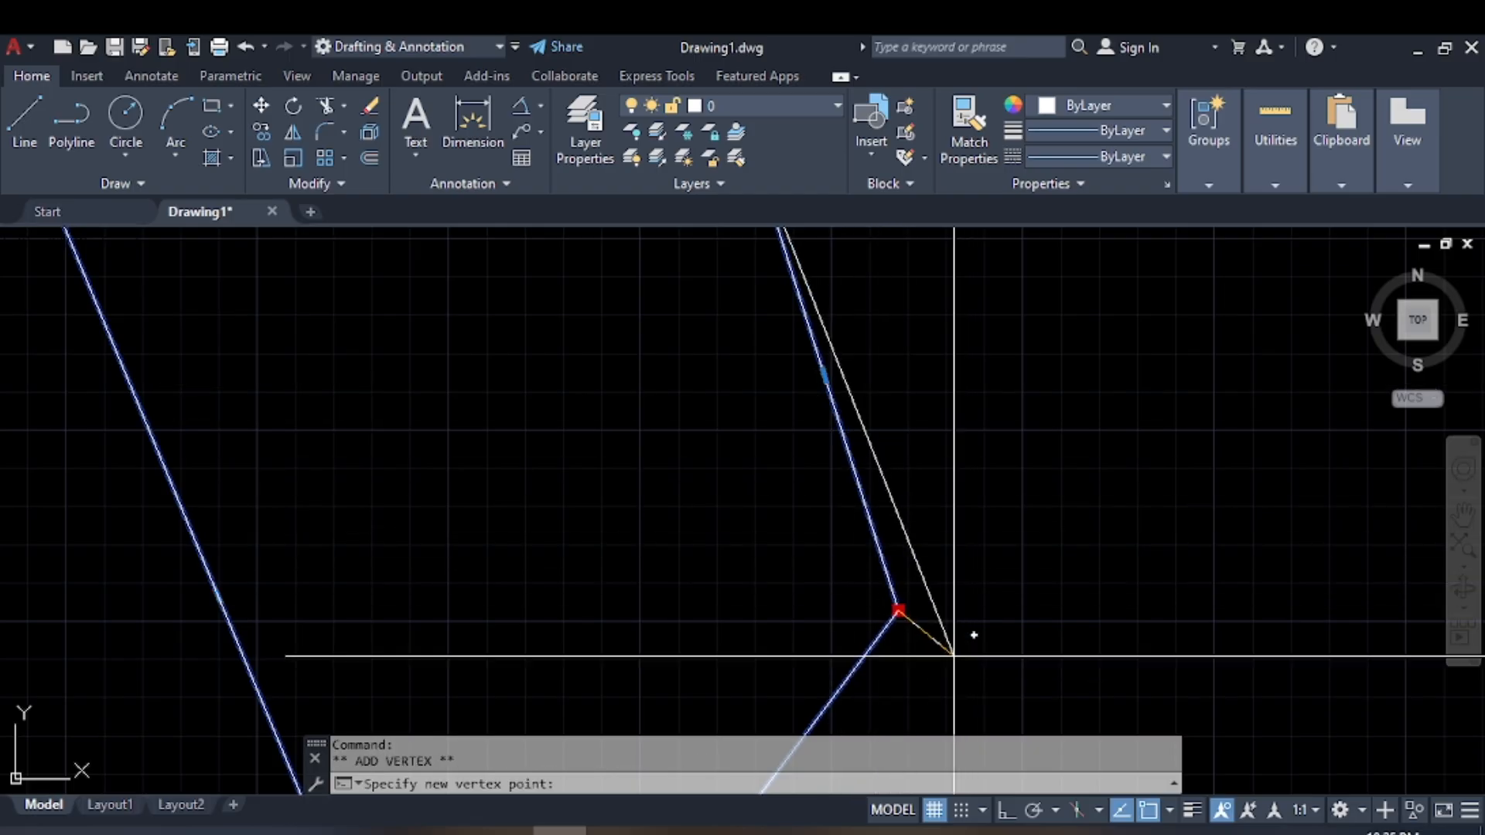
left_click(843, 433)
middle_click_drag(882, 521, 815, 598)
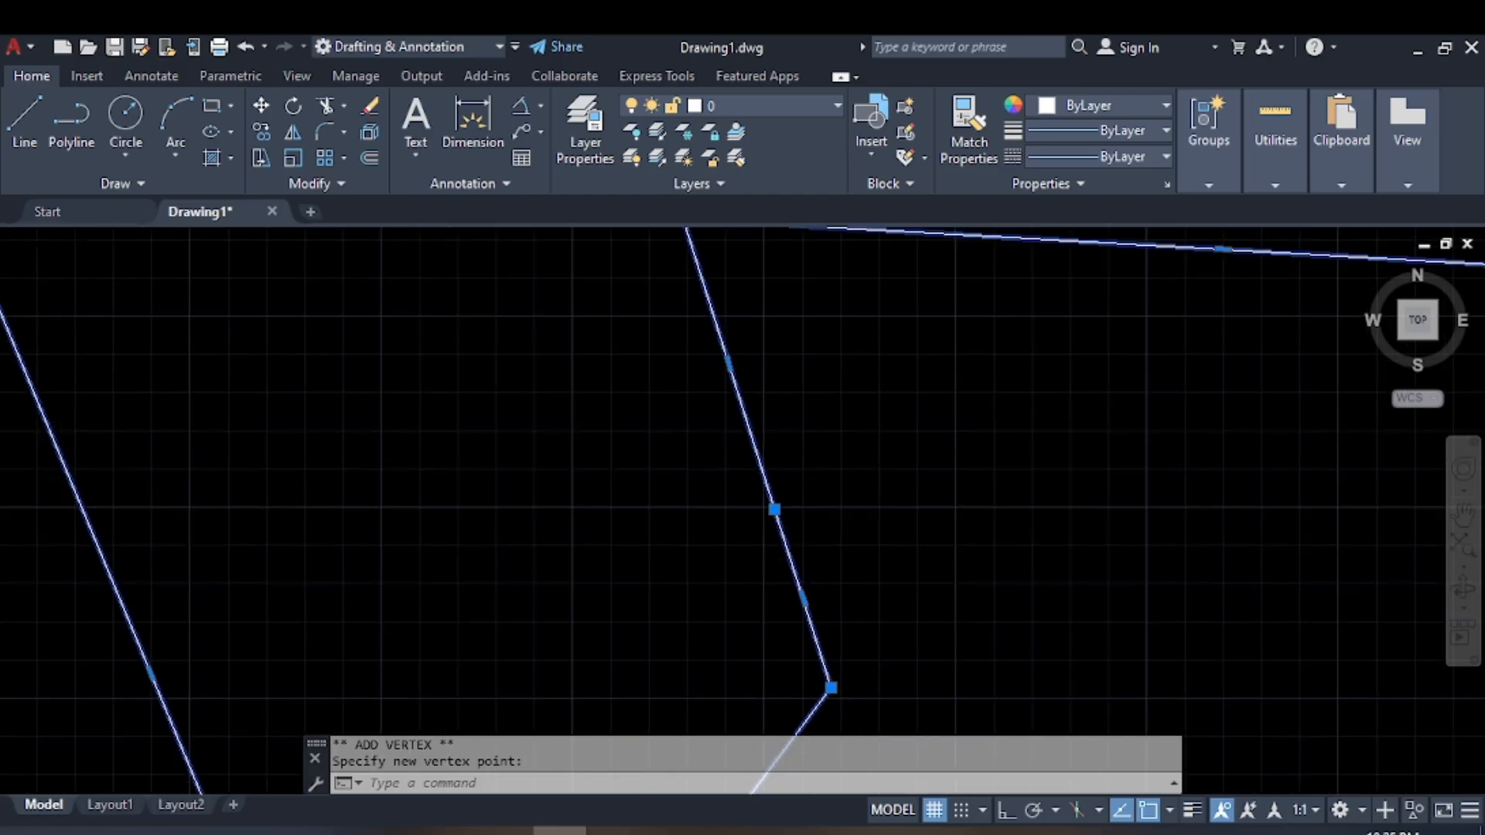
left_click(774, 510)
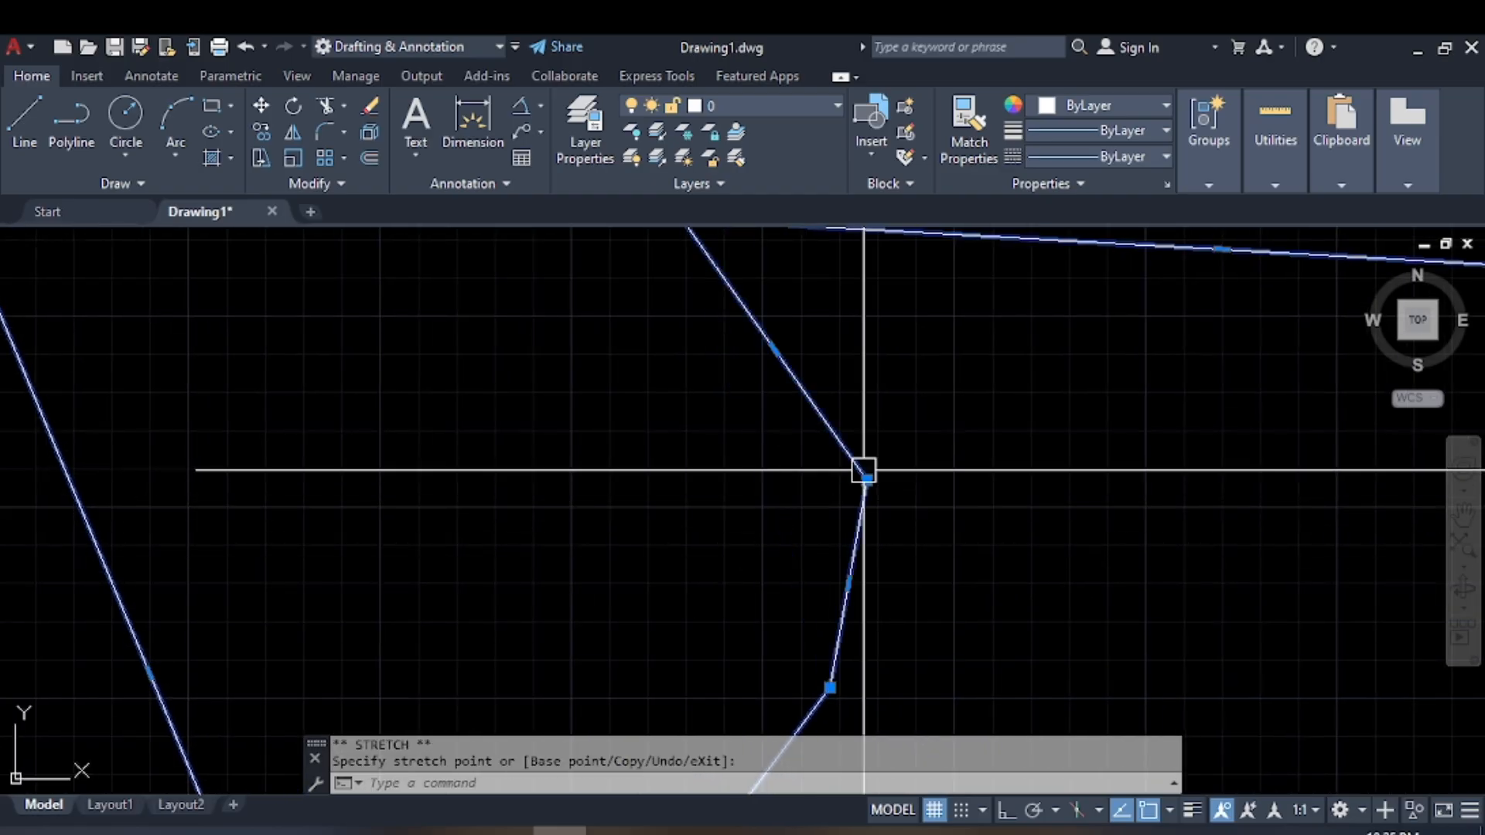
left_click(865, 476)
scroll(897, 583, "down", 8)
scroll(539, 484, "up", 6)
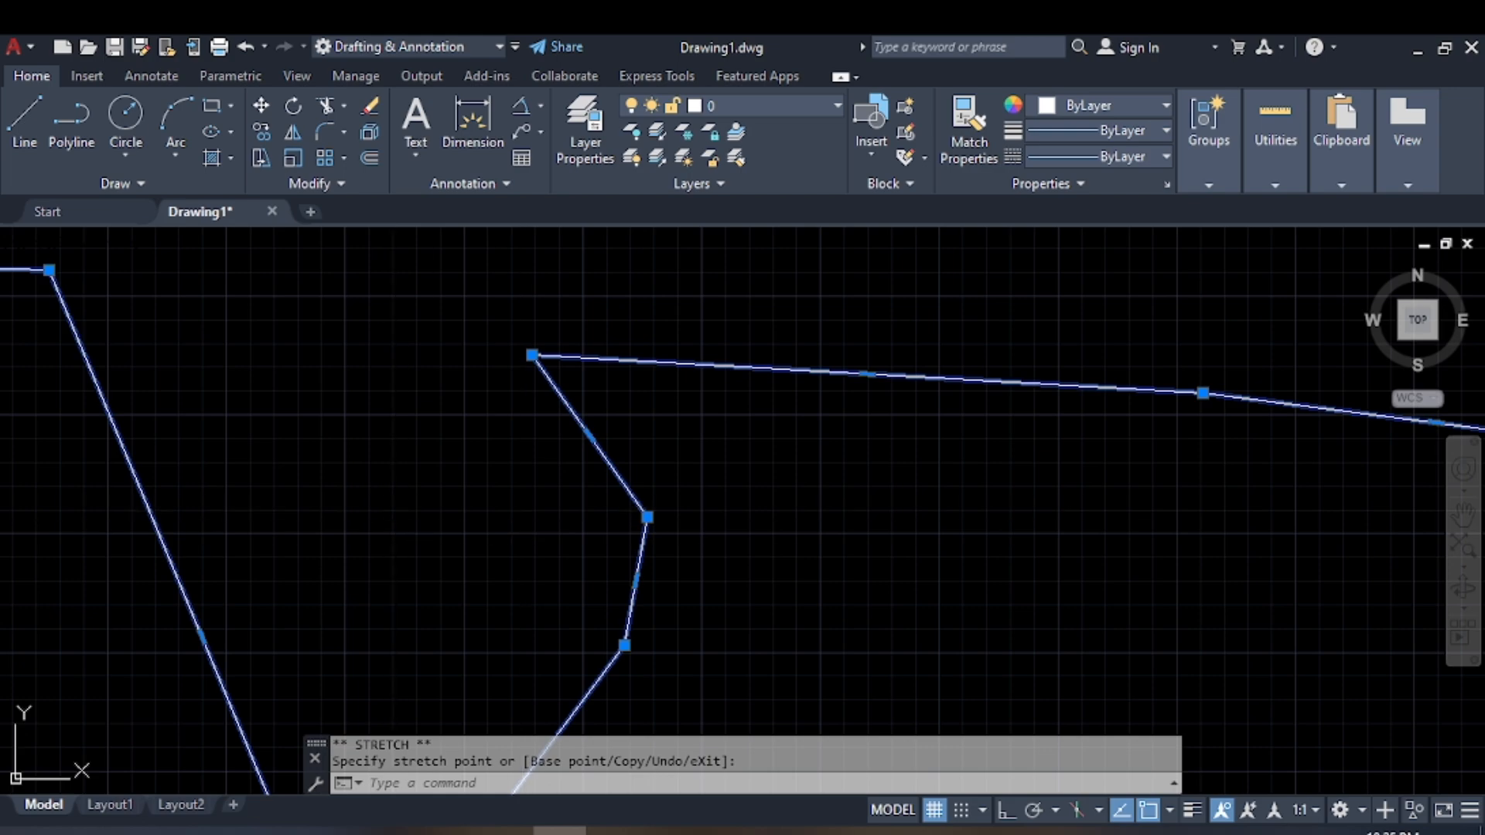
Remove the two bent-out vertices between the second lower vertex and the peak above it.
mouse_move(443, 540)
middle_mouse_down()
mouse_move(663, 590)
mouse_move(428, 412)
middle_mouse_up()
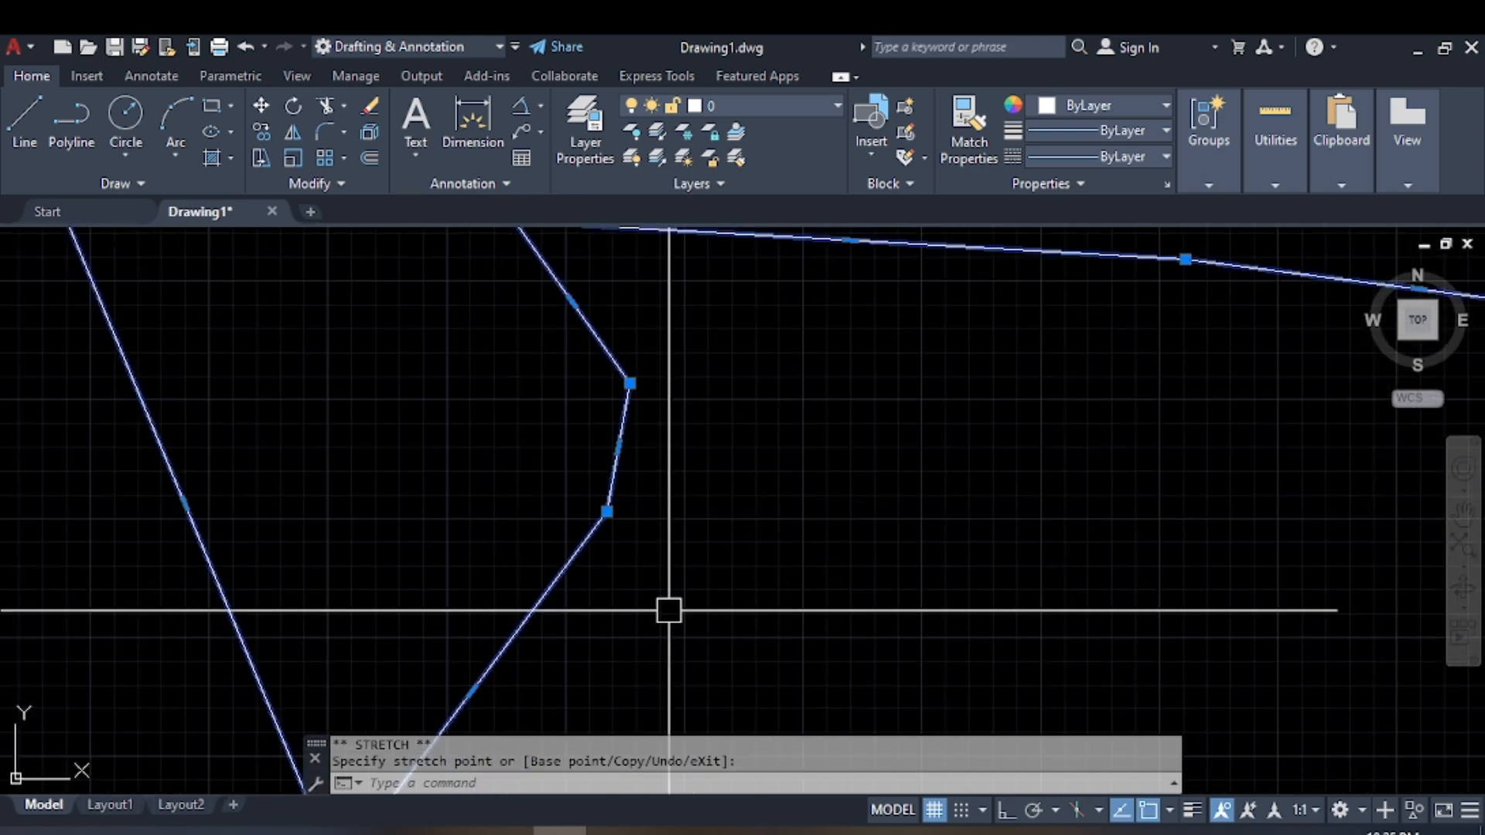
middle_click_drag(669, 610, 697, 695)
mouse_move(658, 467)
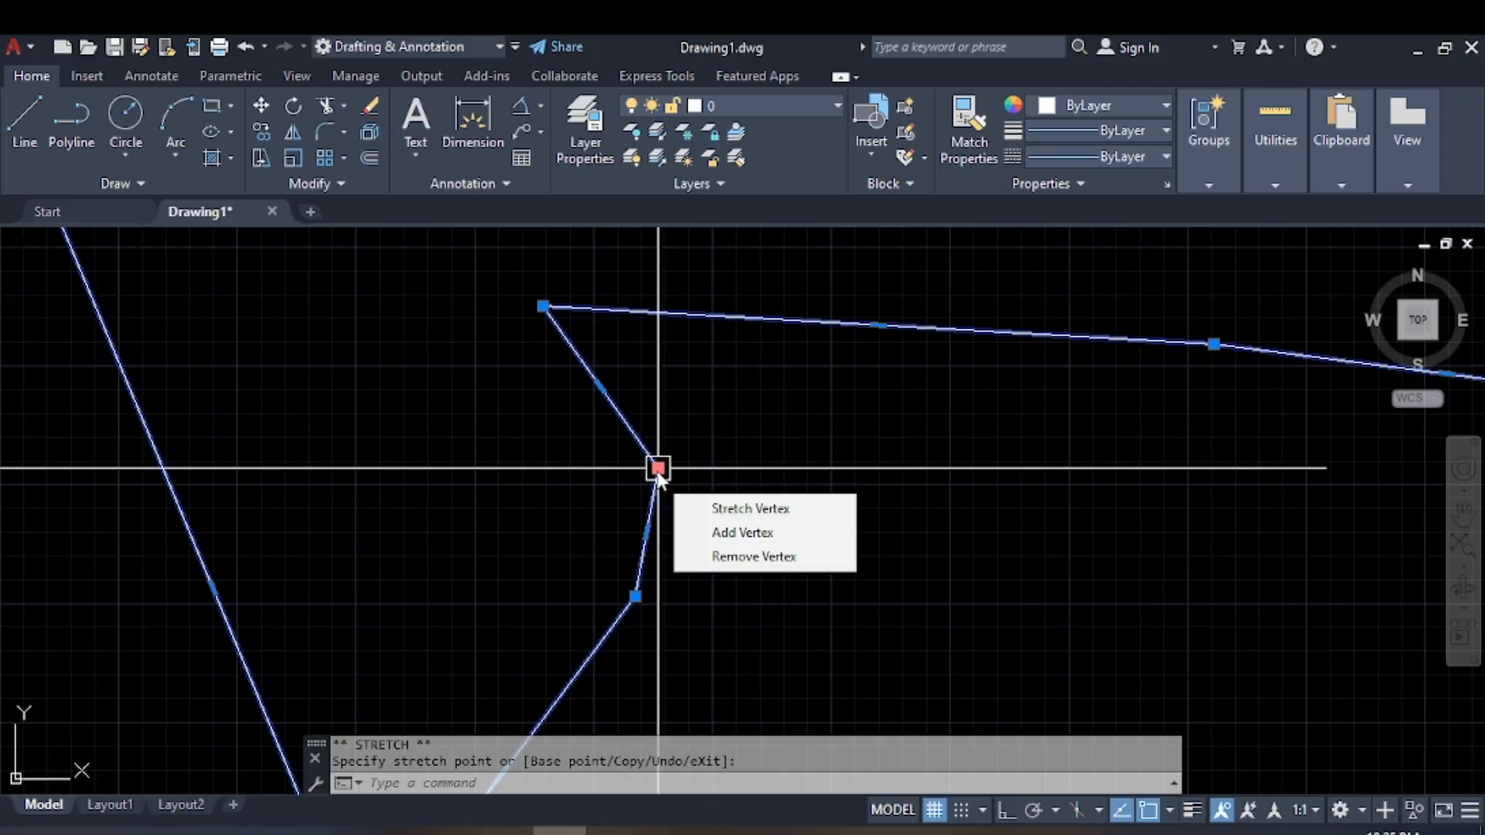
left_click(748, 557)
middle_click_drag(706, 536, 888, 364)
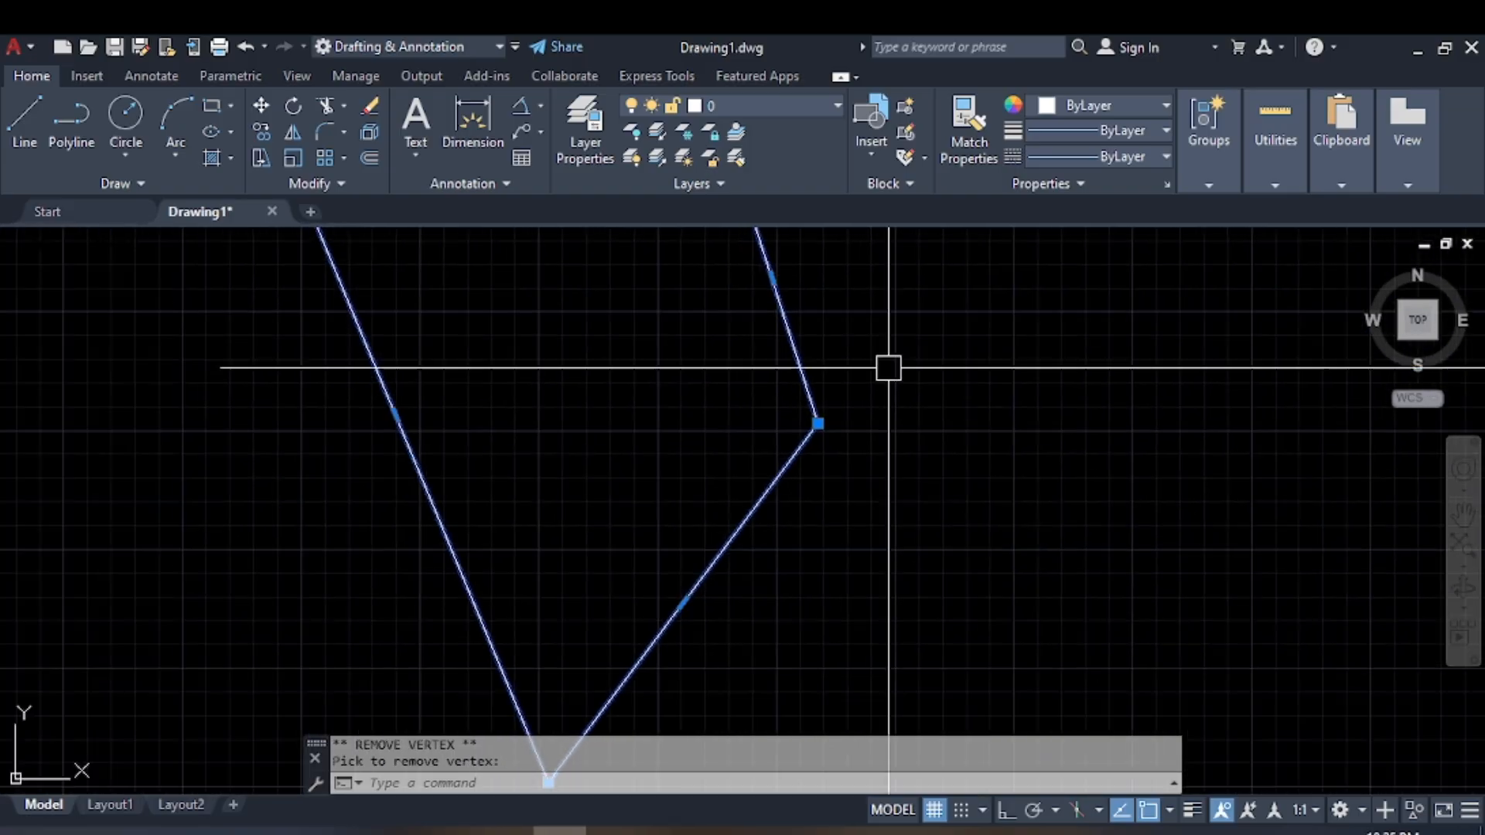
mouse_move(818, 423)
left_click(906, 510)
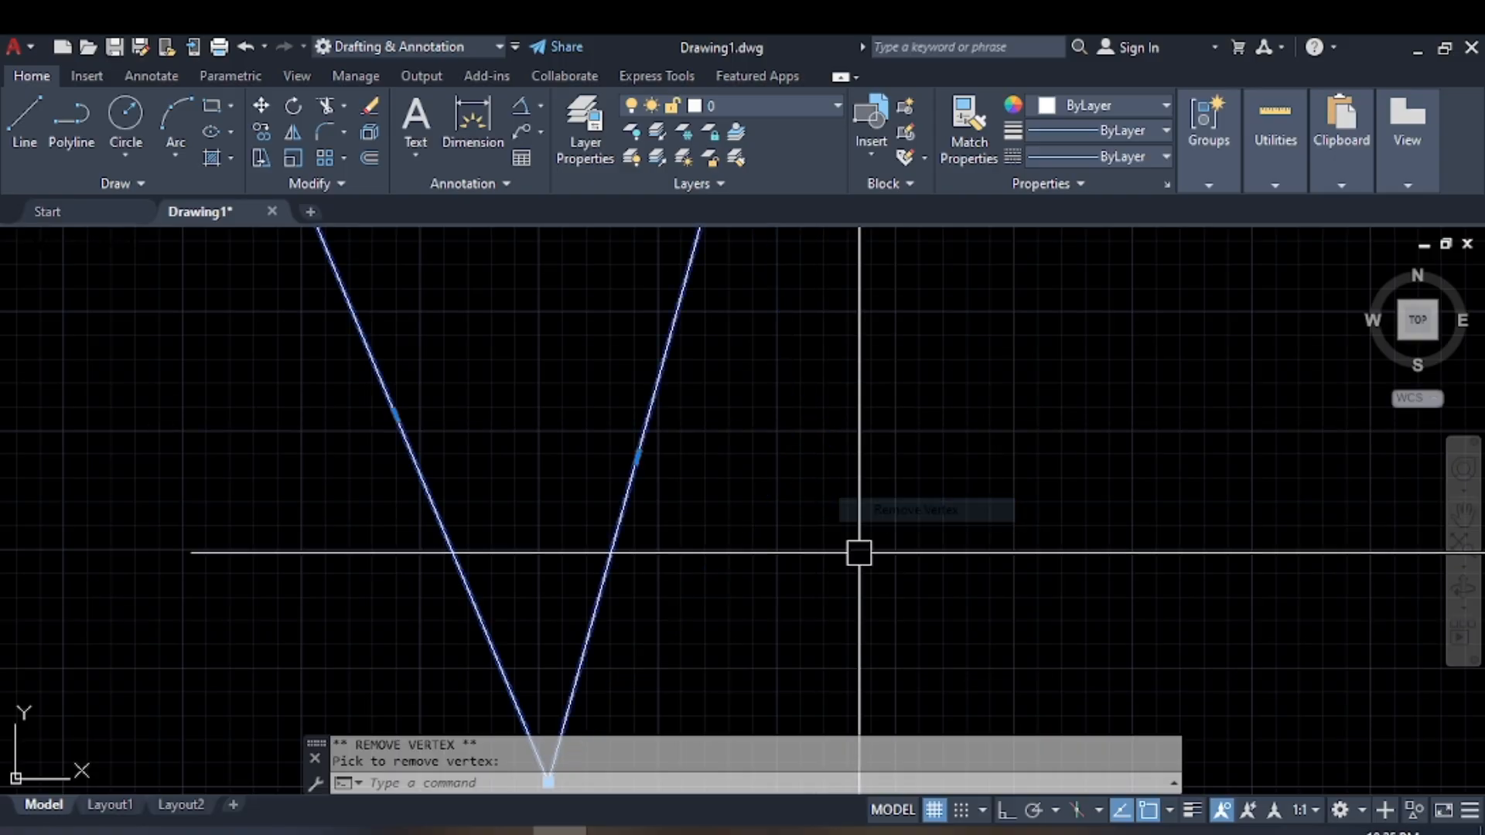
Remove the polyline's second lower vertex so the two upper parts join directly.
mouse_move(819, 590)
middle_mouse_down()
mouse_move(985, 407)
mouse_move(1028, 332)
middle_mouse_up()
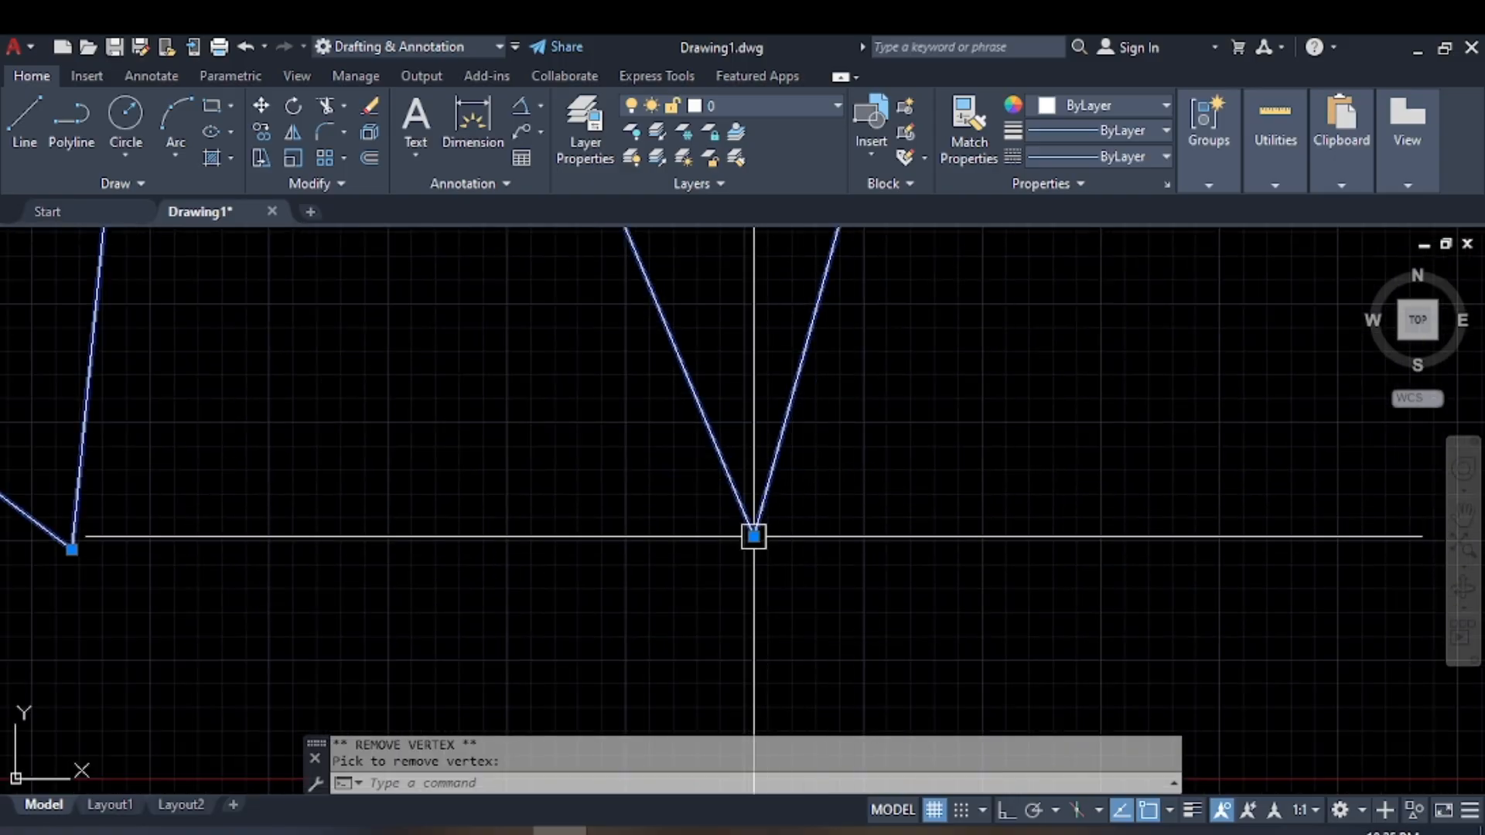
mouse_move(754, 536)
left_click(817, 613)
scroll(789, 590, "down", 3)
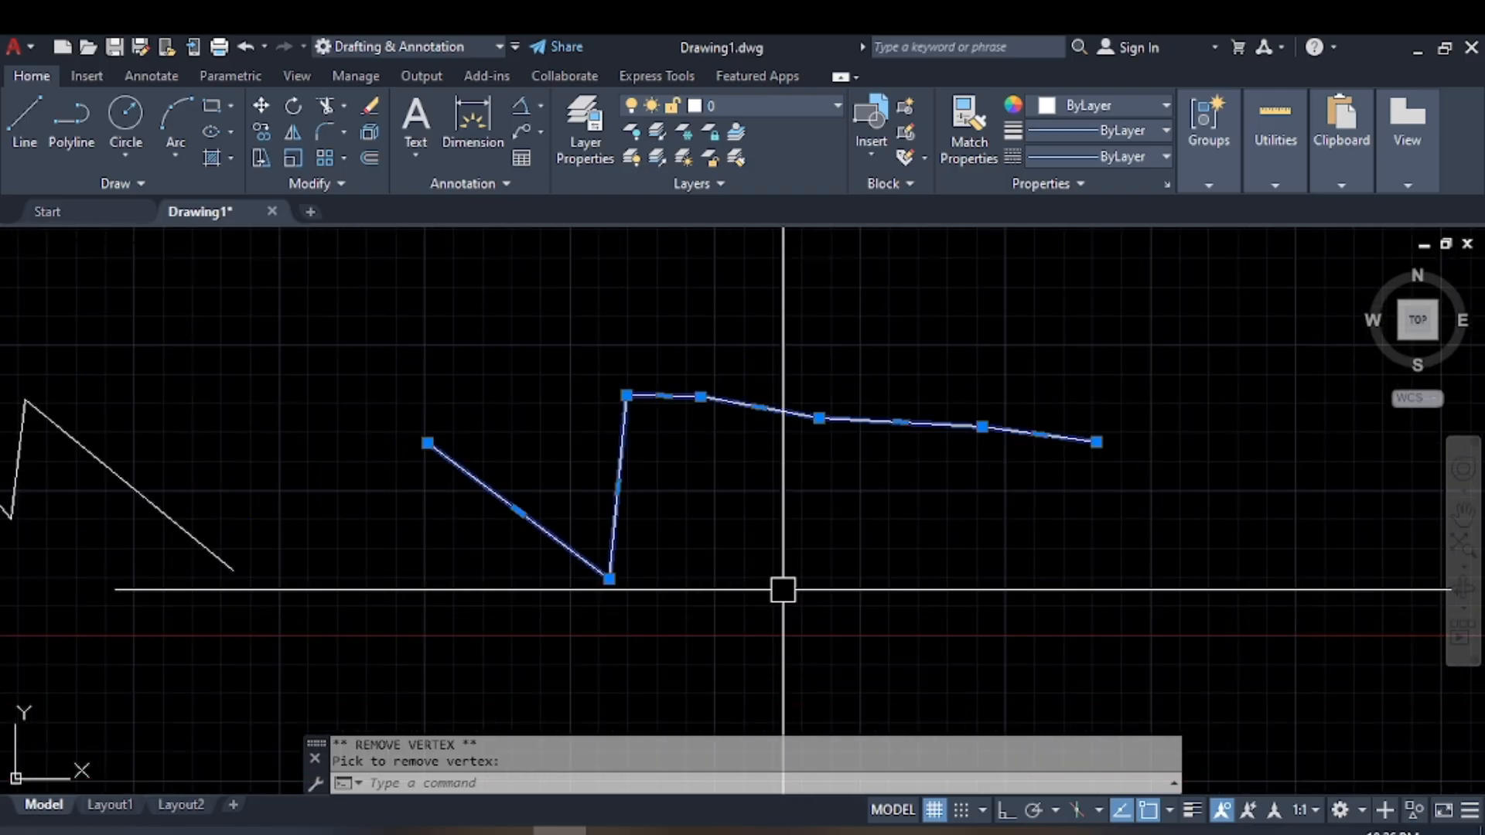
Convert the polyline's short, nearly horizontal top segment to an arc bulging upward.
scroll(700, 386, "up", 8)
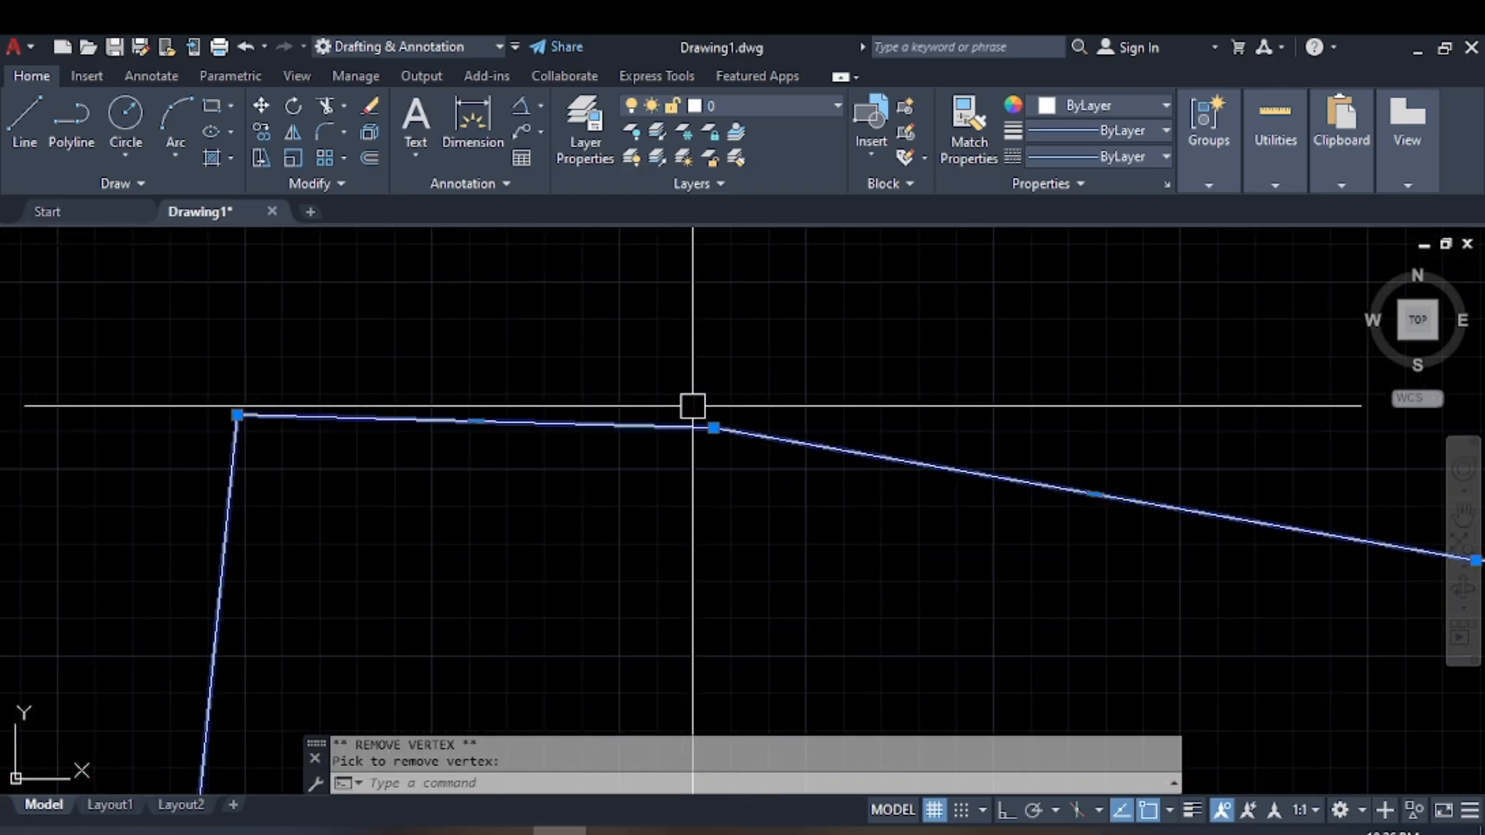
middle_click_drag(732, 499, 967, 530)
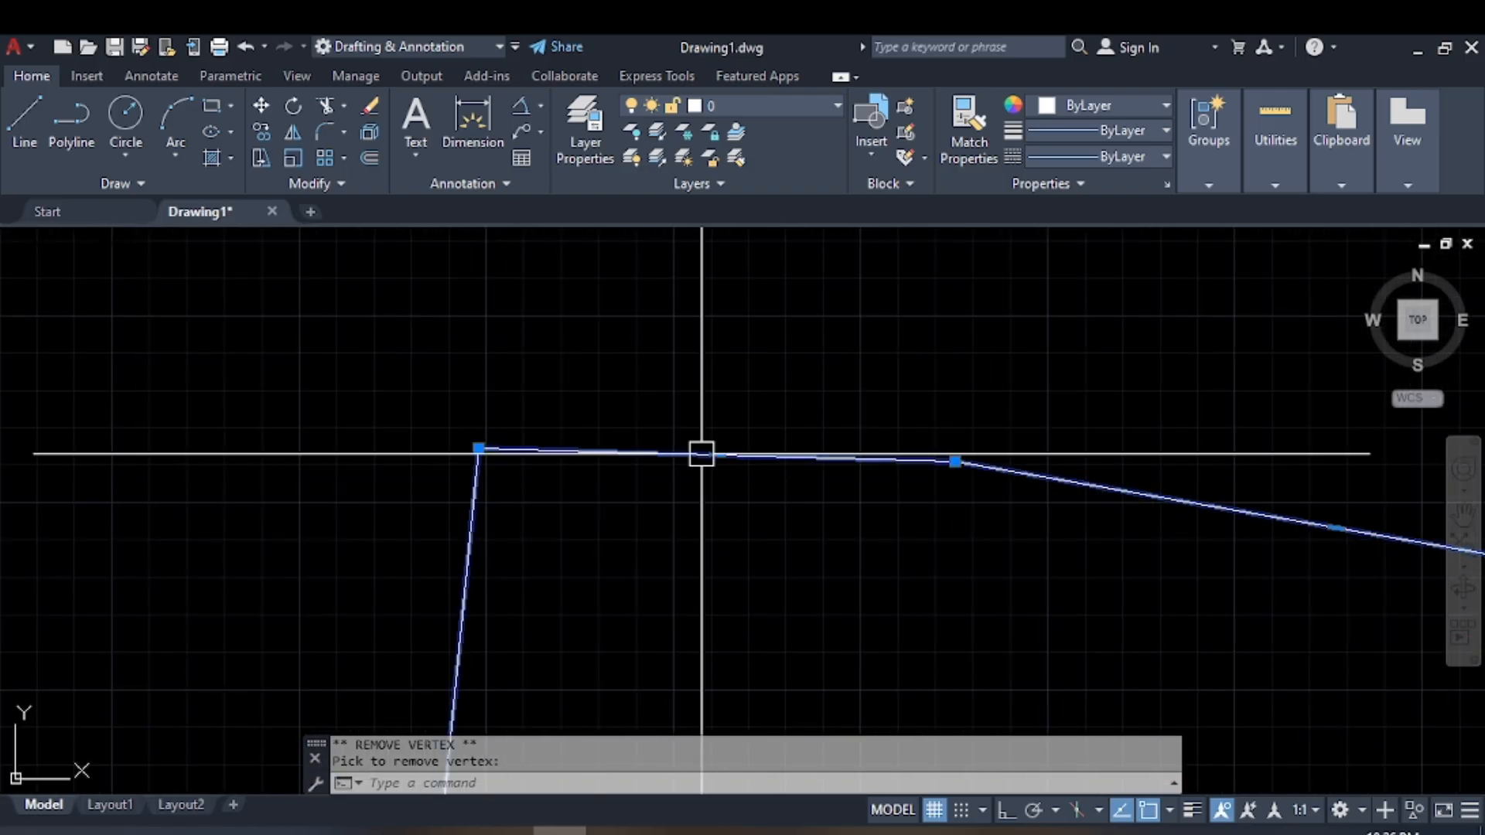
scroll(708, 470, "up", 4)
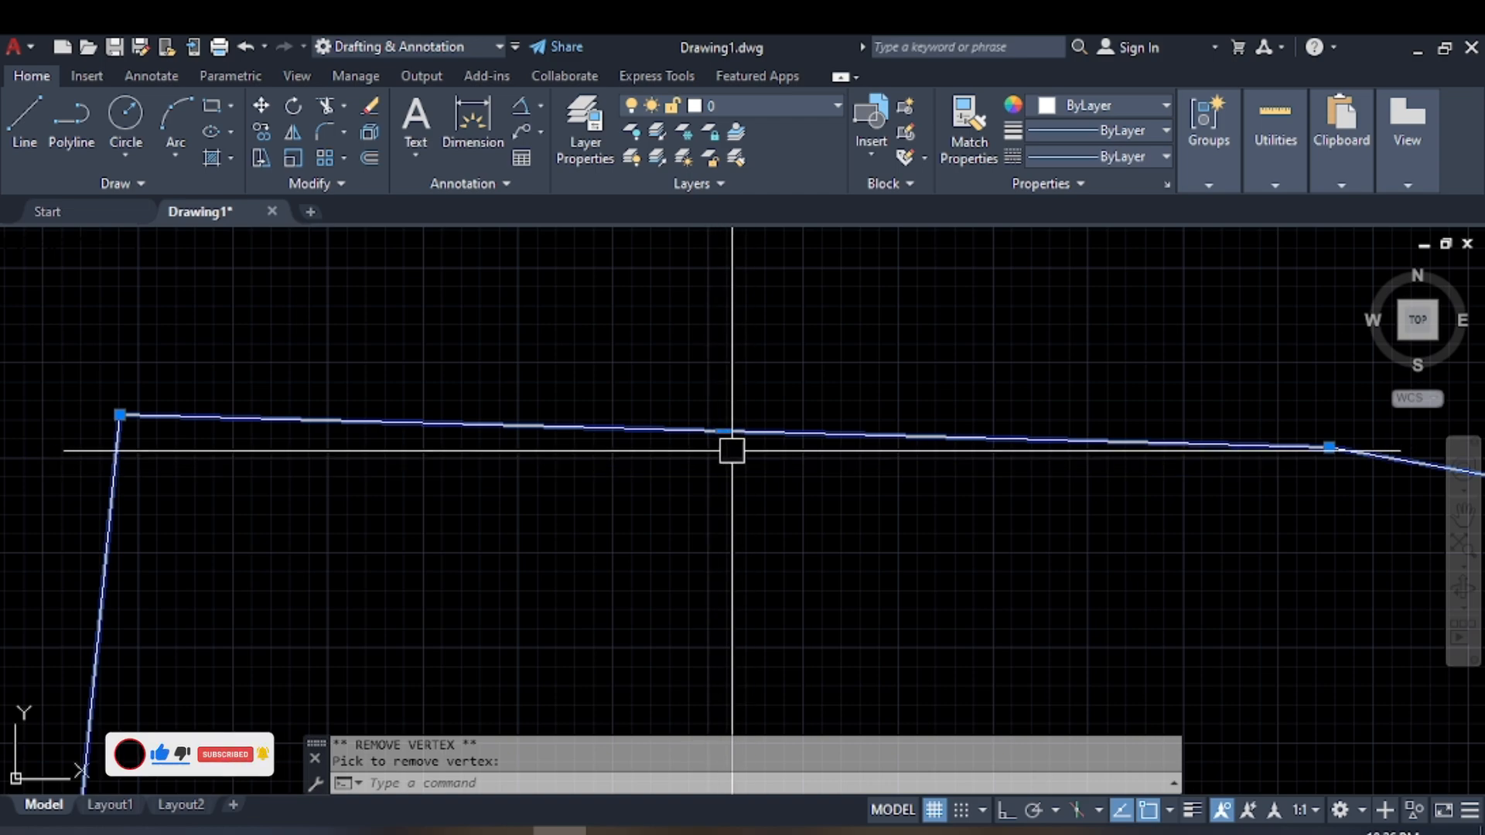
scroll(732, 451, "down", 2)
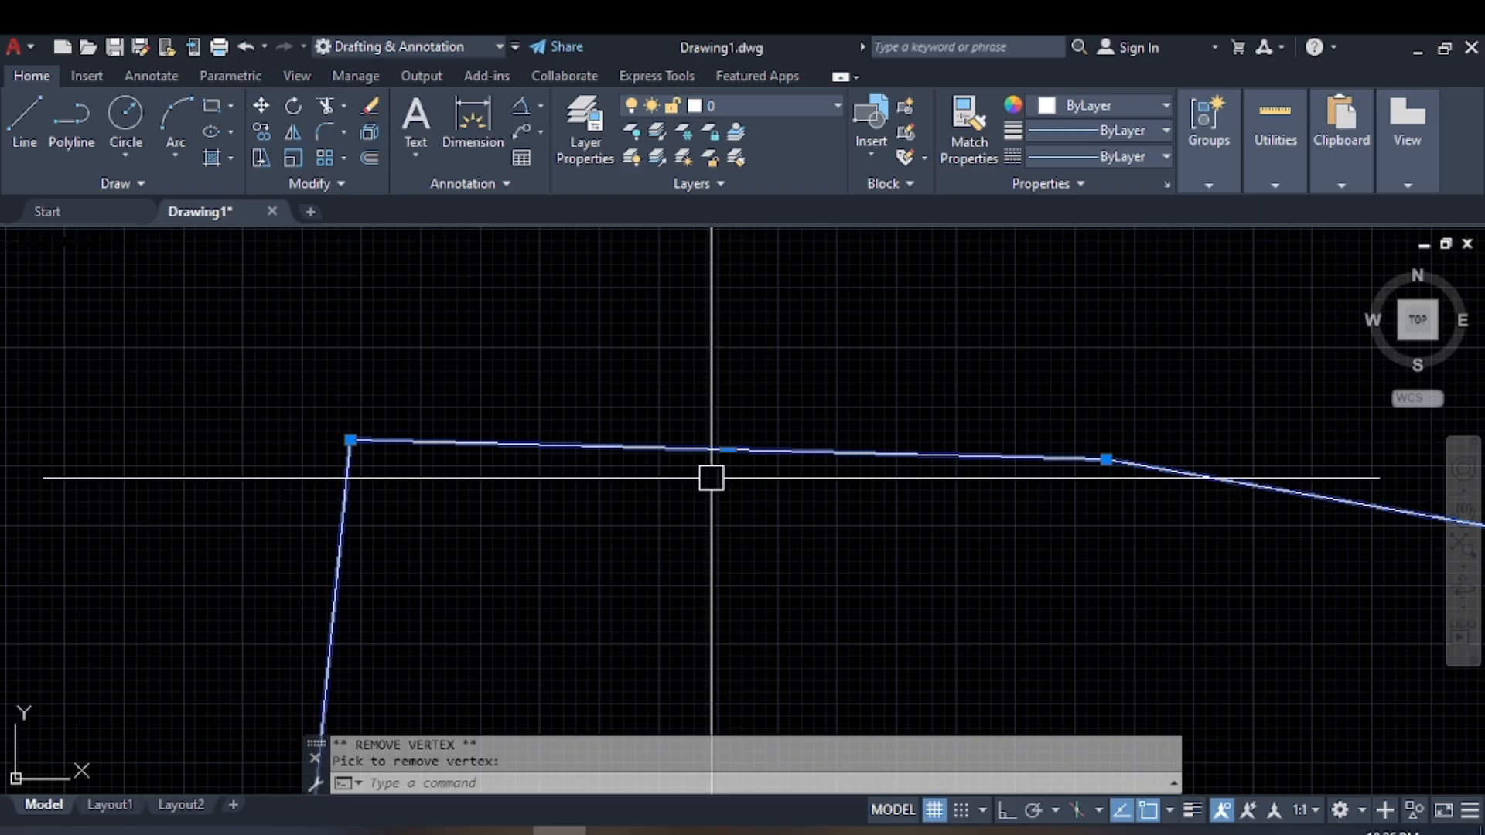
mouse_move(728, 450)
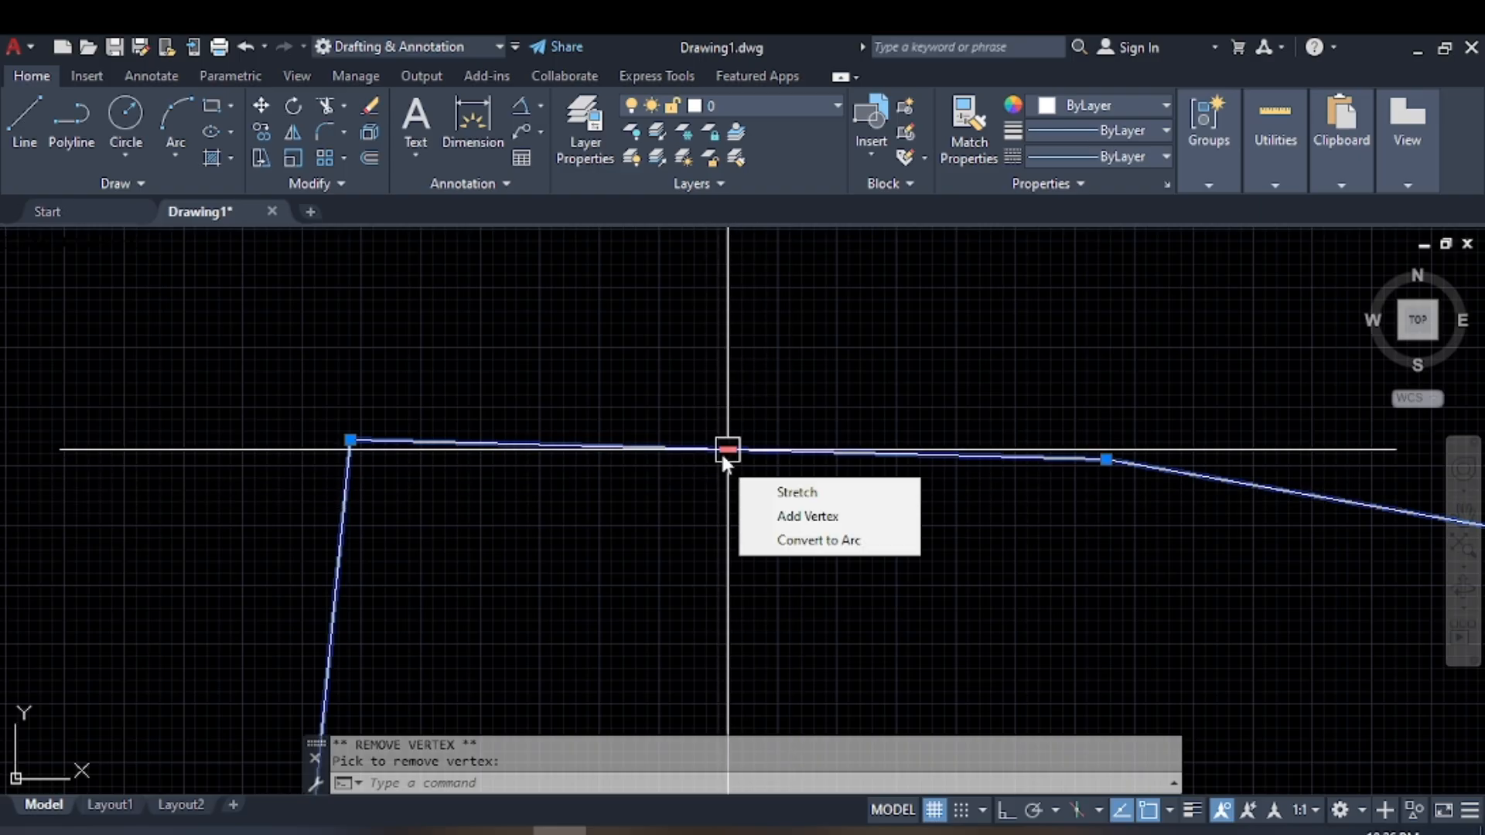
left_click(806, 540)
left_click(727, 309)
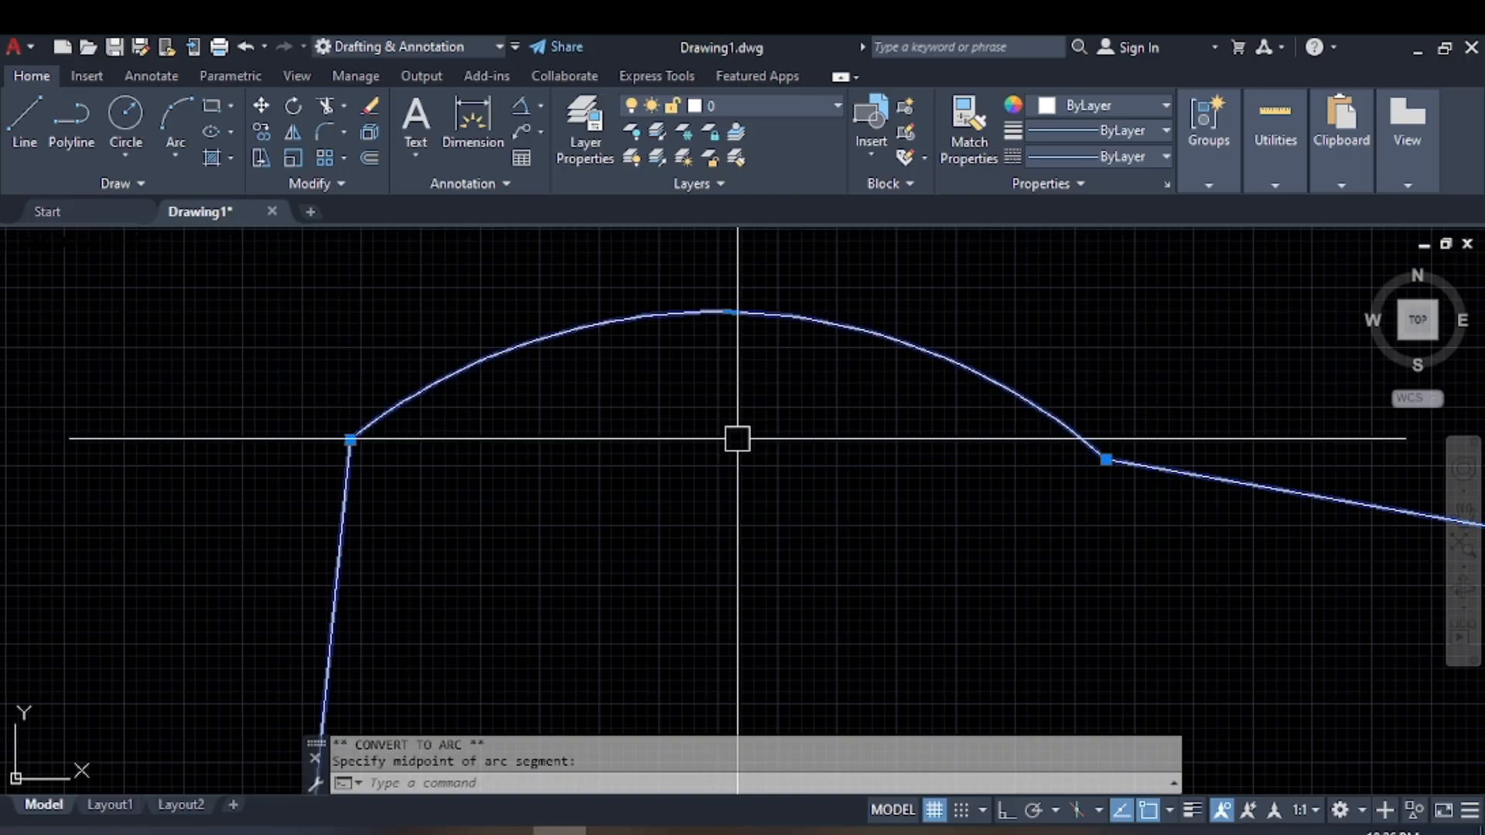
Convert the straight segment just after the upward arc to an arc sagging downward.
scroll(746, 472, "down", 4)
middle_click_drag(730, 499, 398, 404)
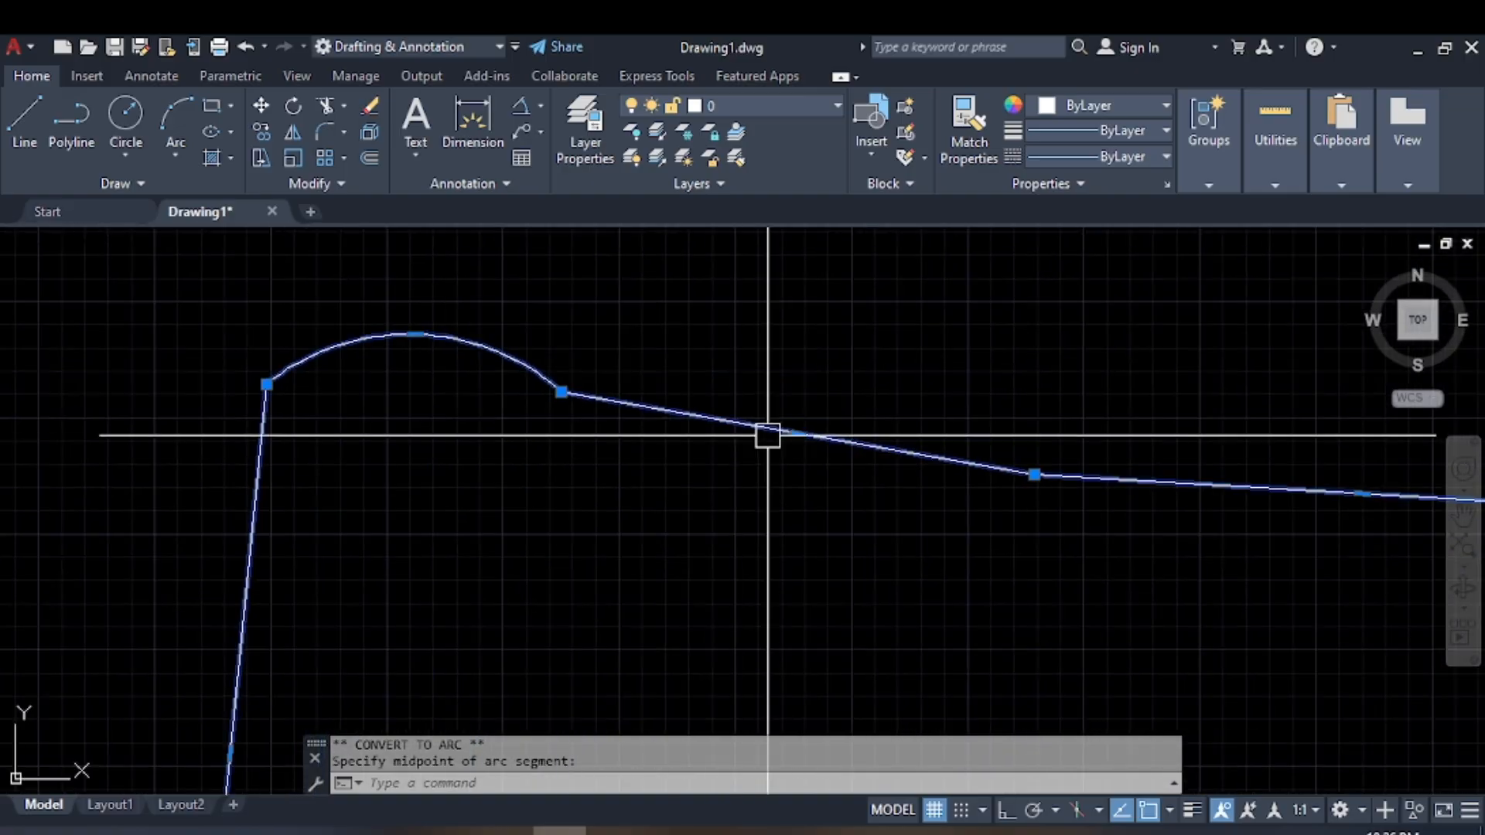
mouse_move(789, 434)
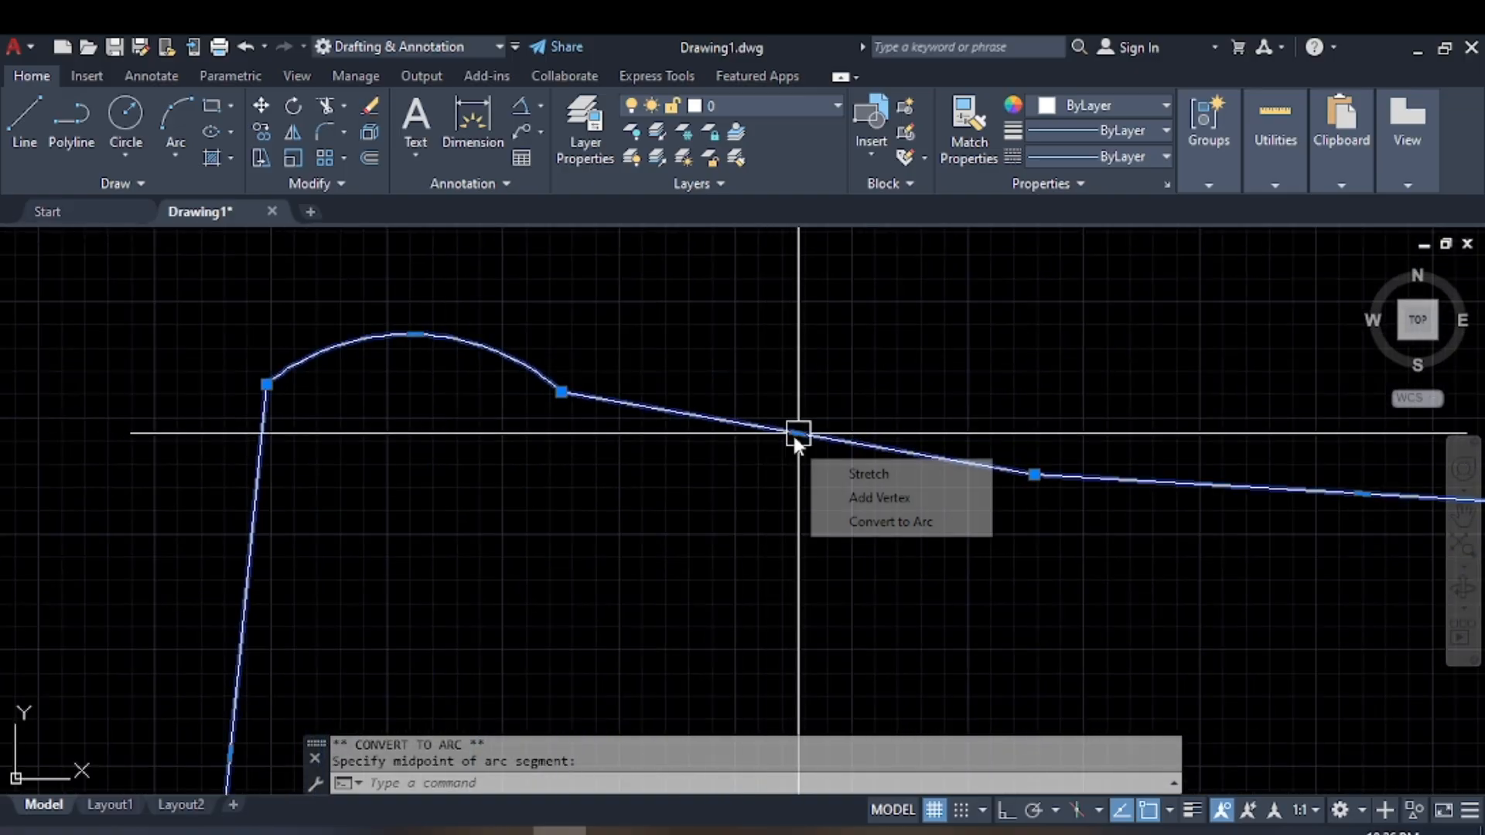
left_click(859, 522)
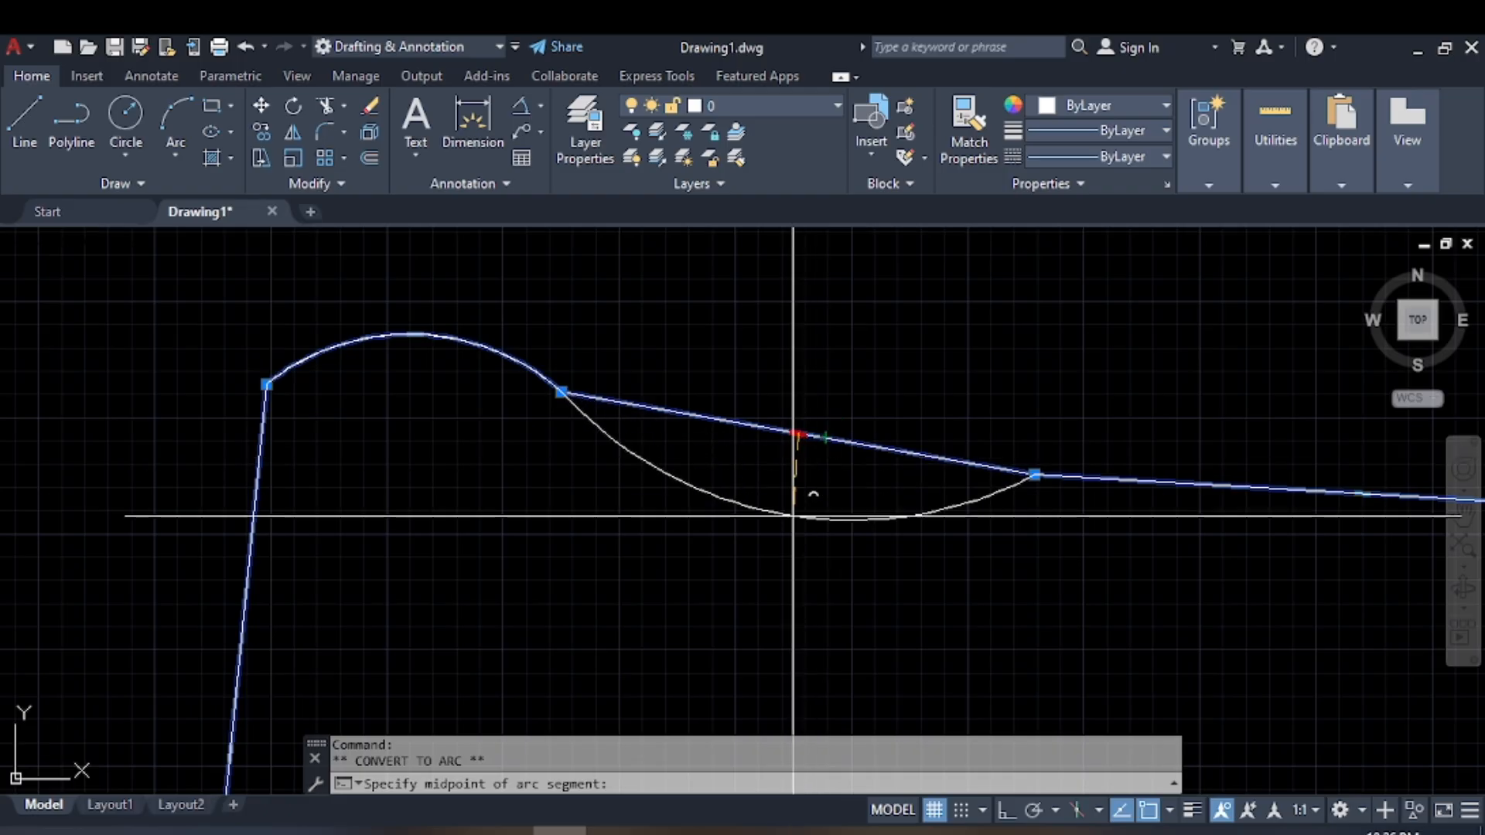
left_click(778, 536)
scroll(633, 589, "down", 2)
mouse_move(632, 589)
middle_mouse_down()
mouse_move(617, 477)
mouse_move(541, 440)
mouse_move(824, 563)
mouse_move(636, 503)
mouse_move(515, 504)
middle_mouse_up()
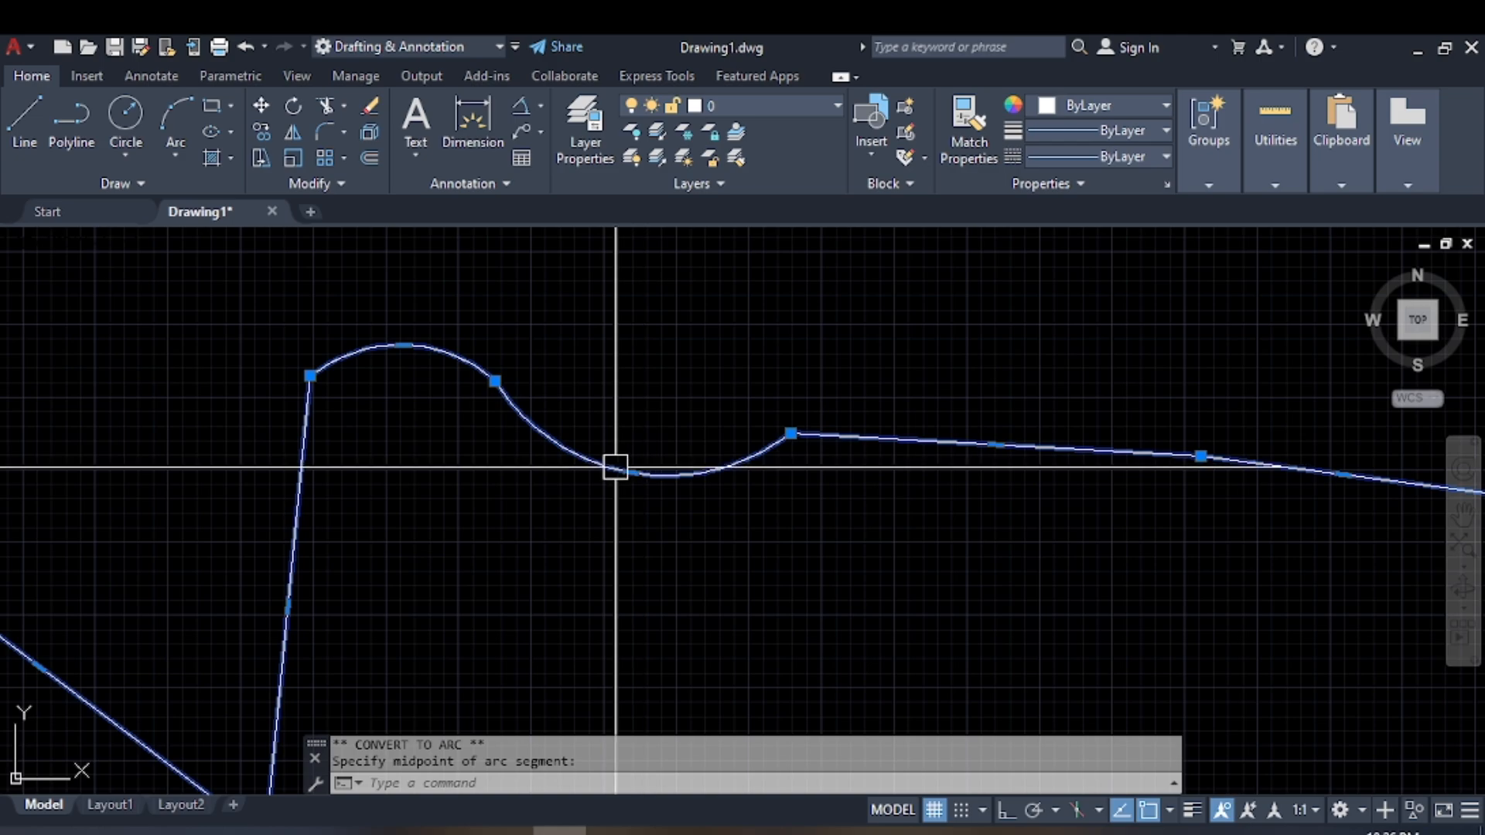
Convert the downward-sagging arc segment back to a straight line and deselect the polyline.
scroll(641, 463, "up", 2)
mouse_move(651, 481)
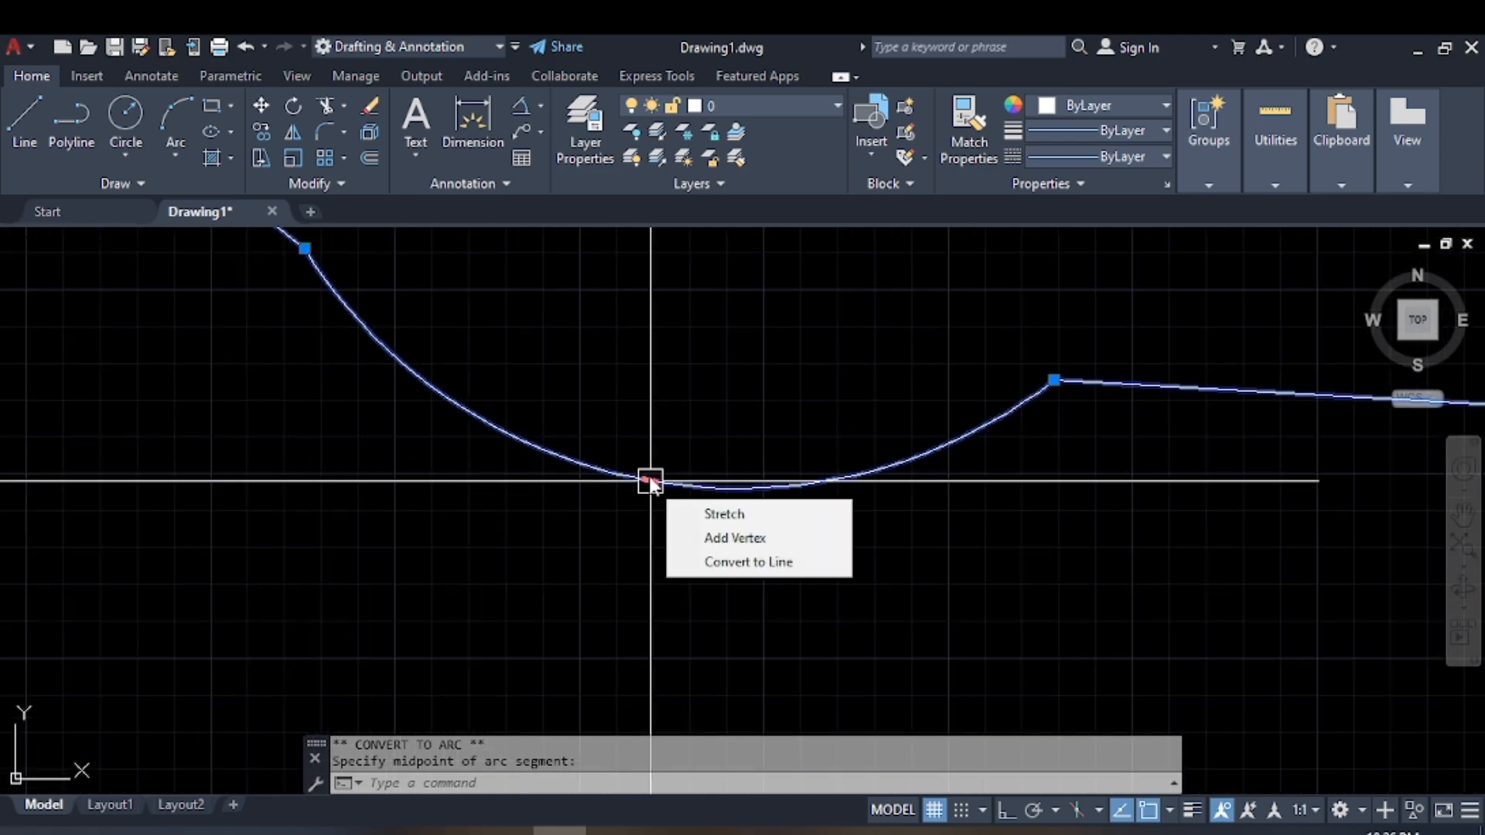
left_click(746, 565)
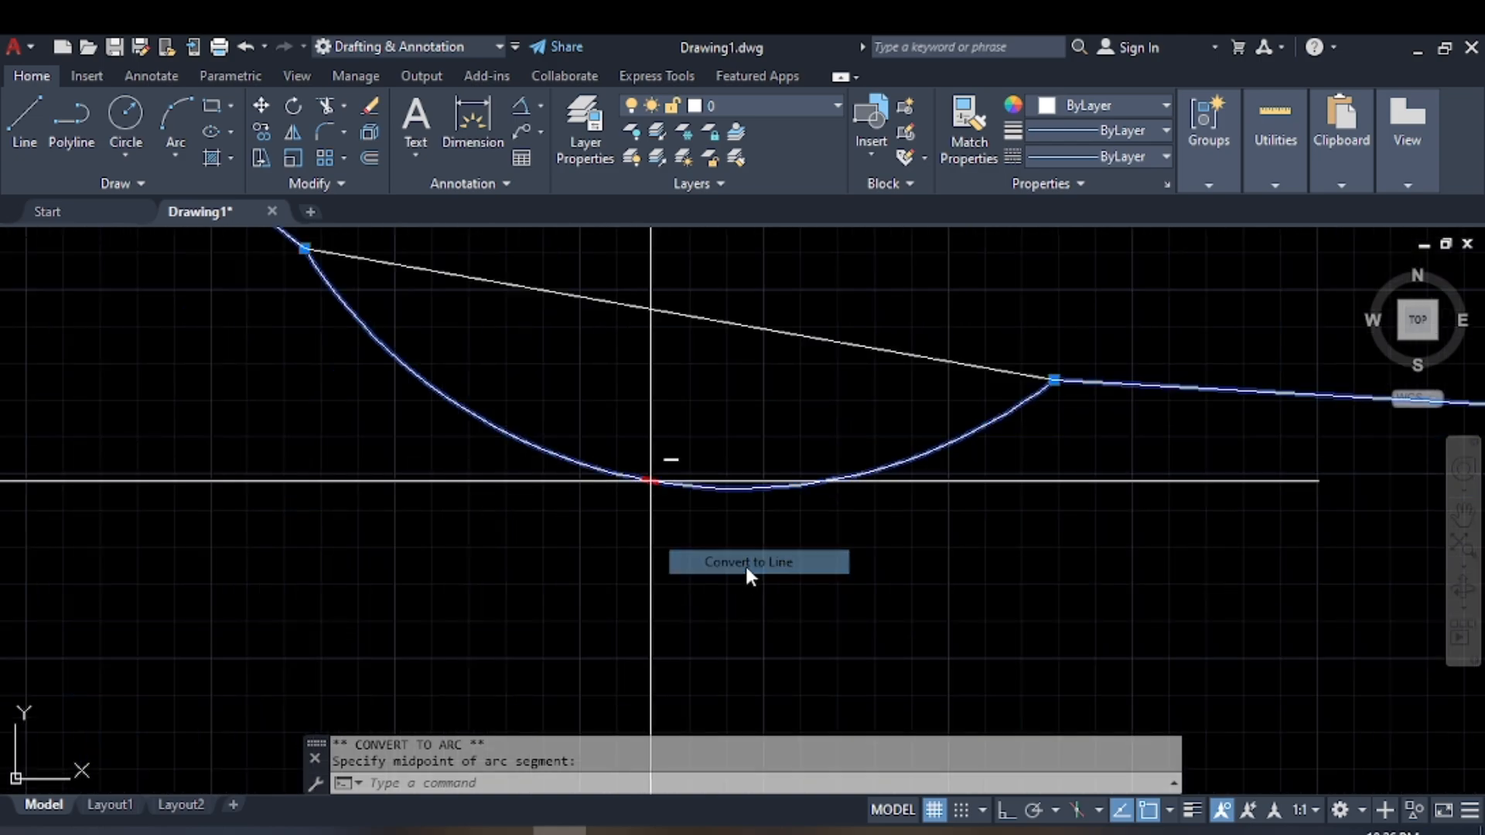
scroll(713, 526, "down", 4)
middle_click_drag(718, 569, 651, 501)
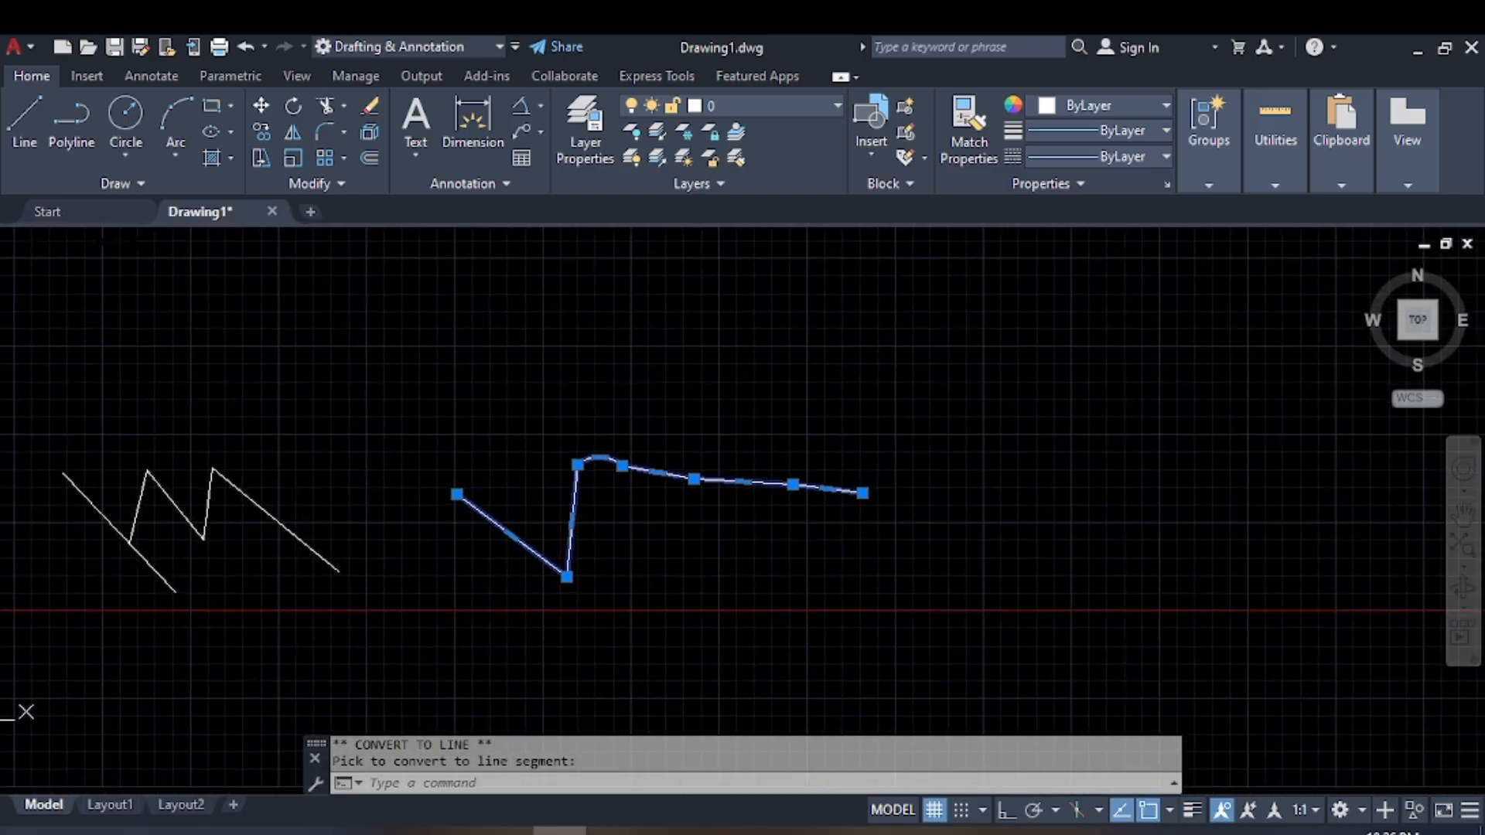
scroll(651, 501, "up", 3)
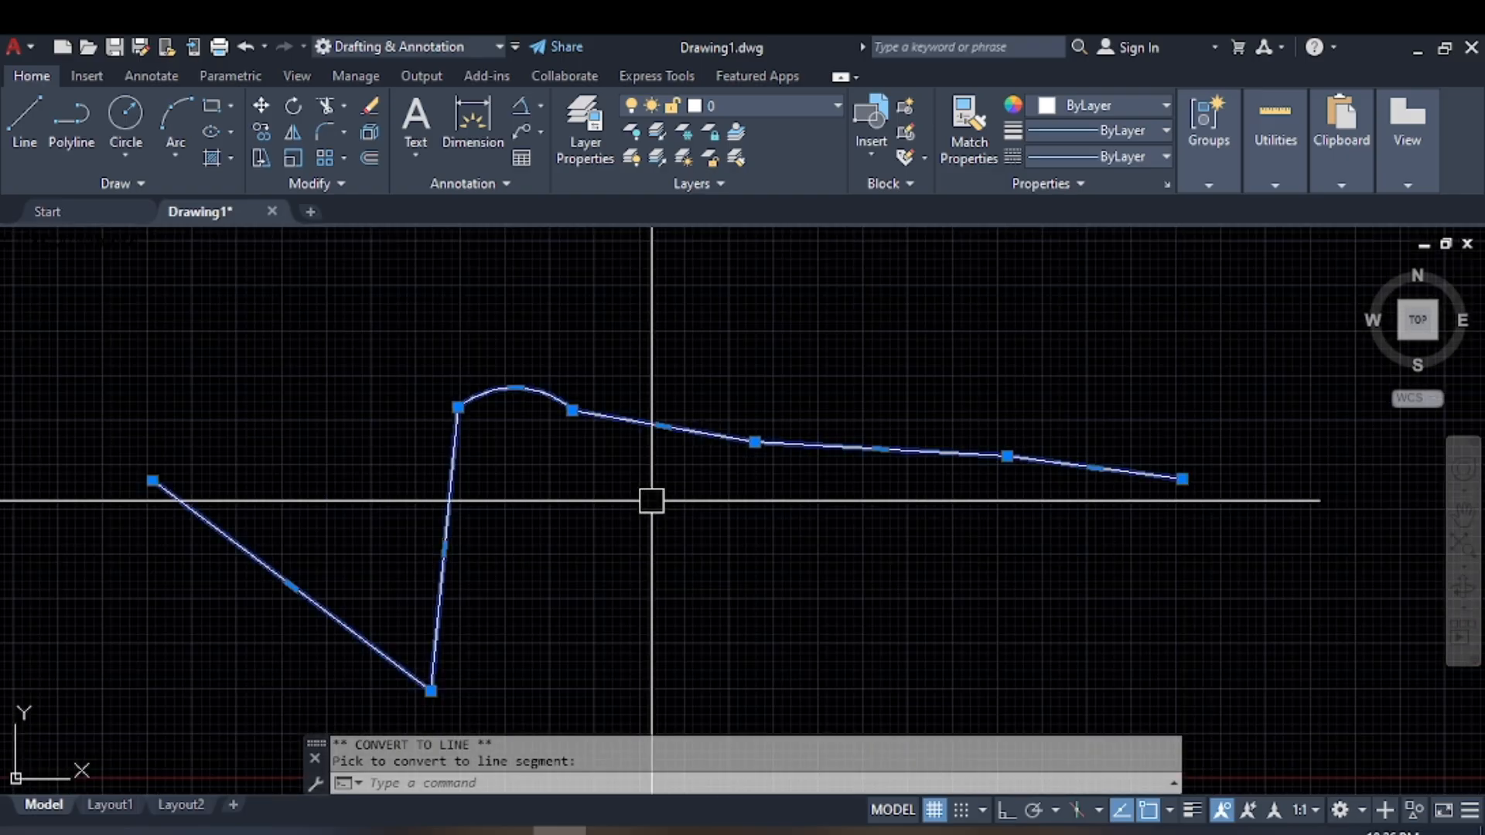
key("Escape")
Draw a zigzag of seven connected lines in the empty area to the right of the polyline.
scroll(746, 447, "up", 3)
key("space")
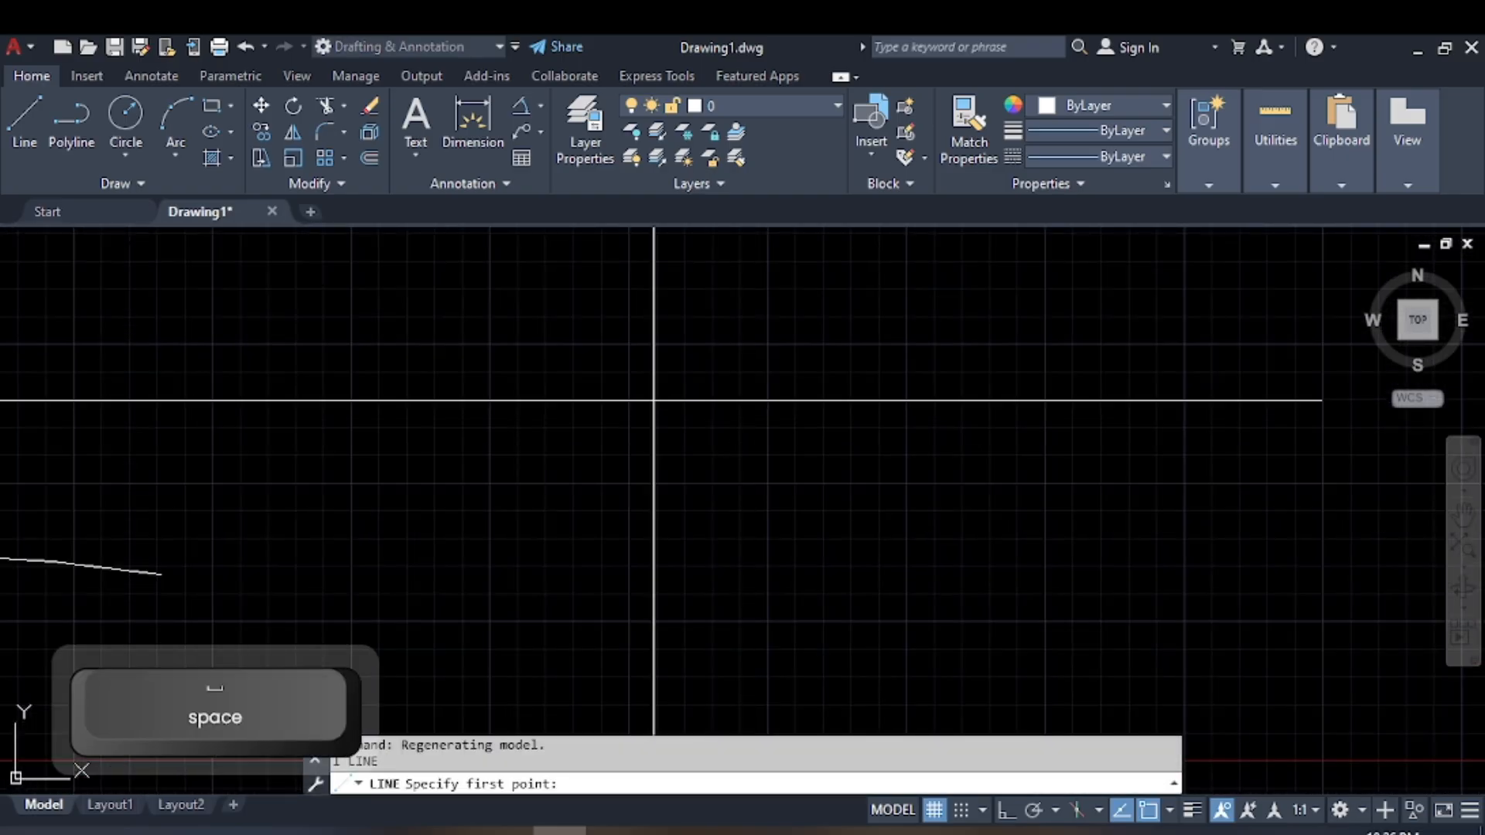
left_click(403, 420)
left_click(534, 574)
left_click(563, 367)
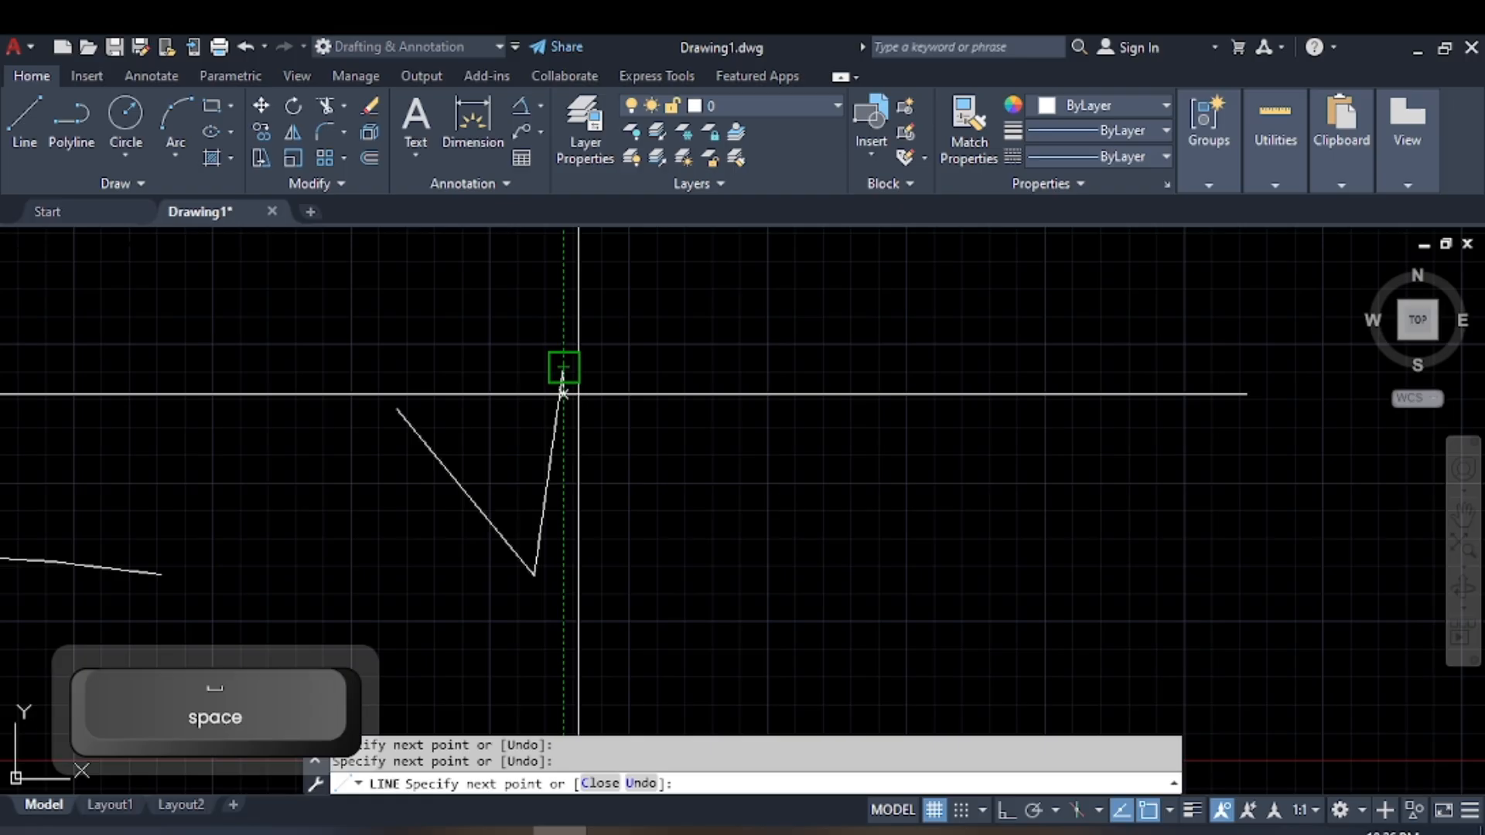
left_click(751, 554)
left_click(777, 357)
left_click(936, 570)
left_click(969, 379)
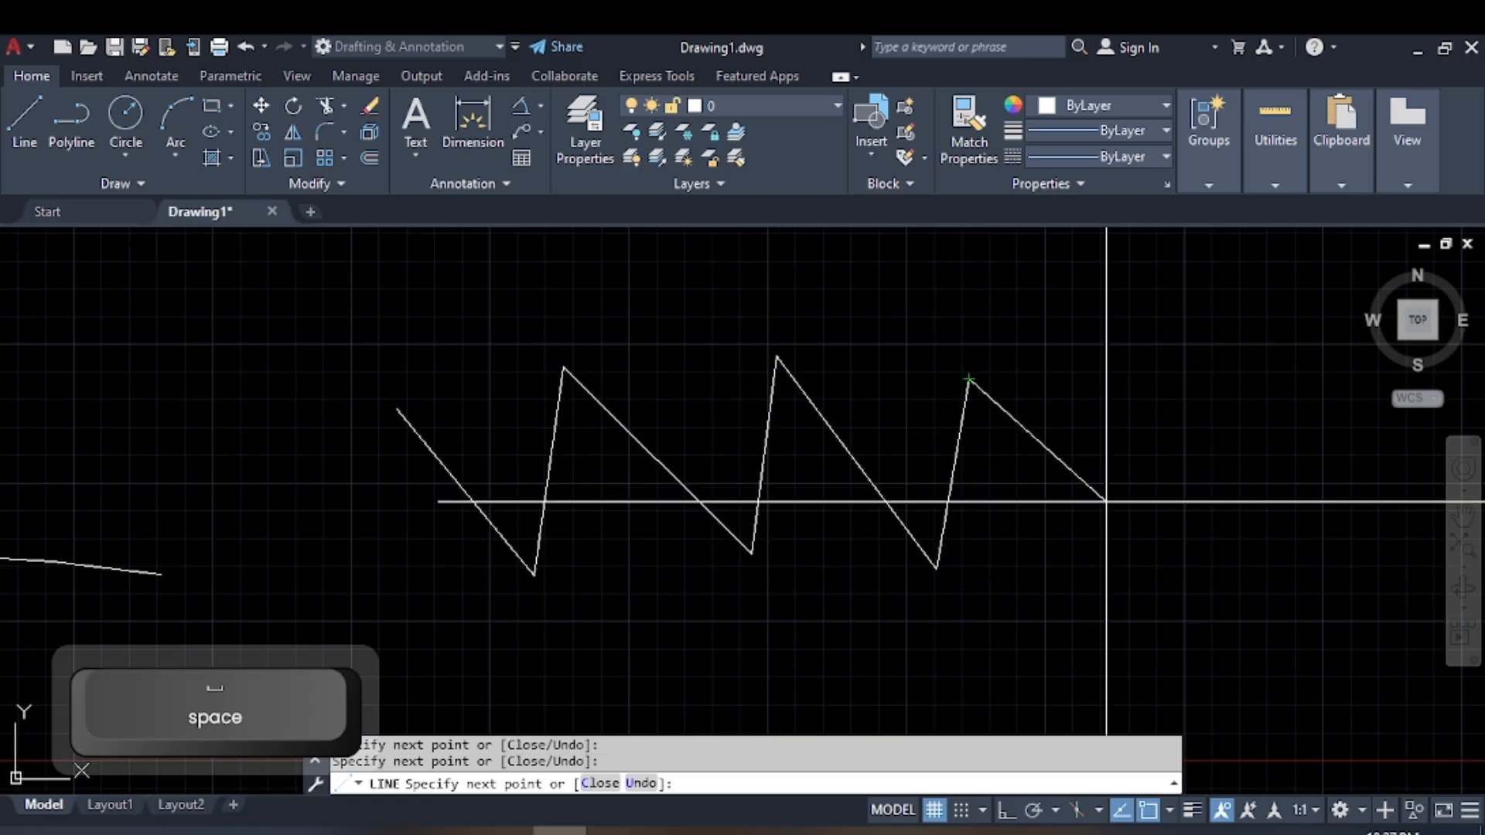
key("Escape")
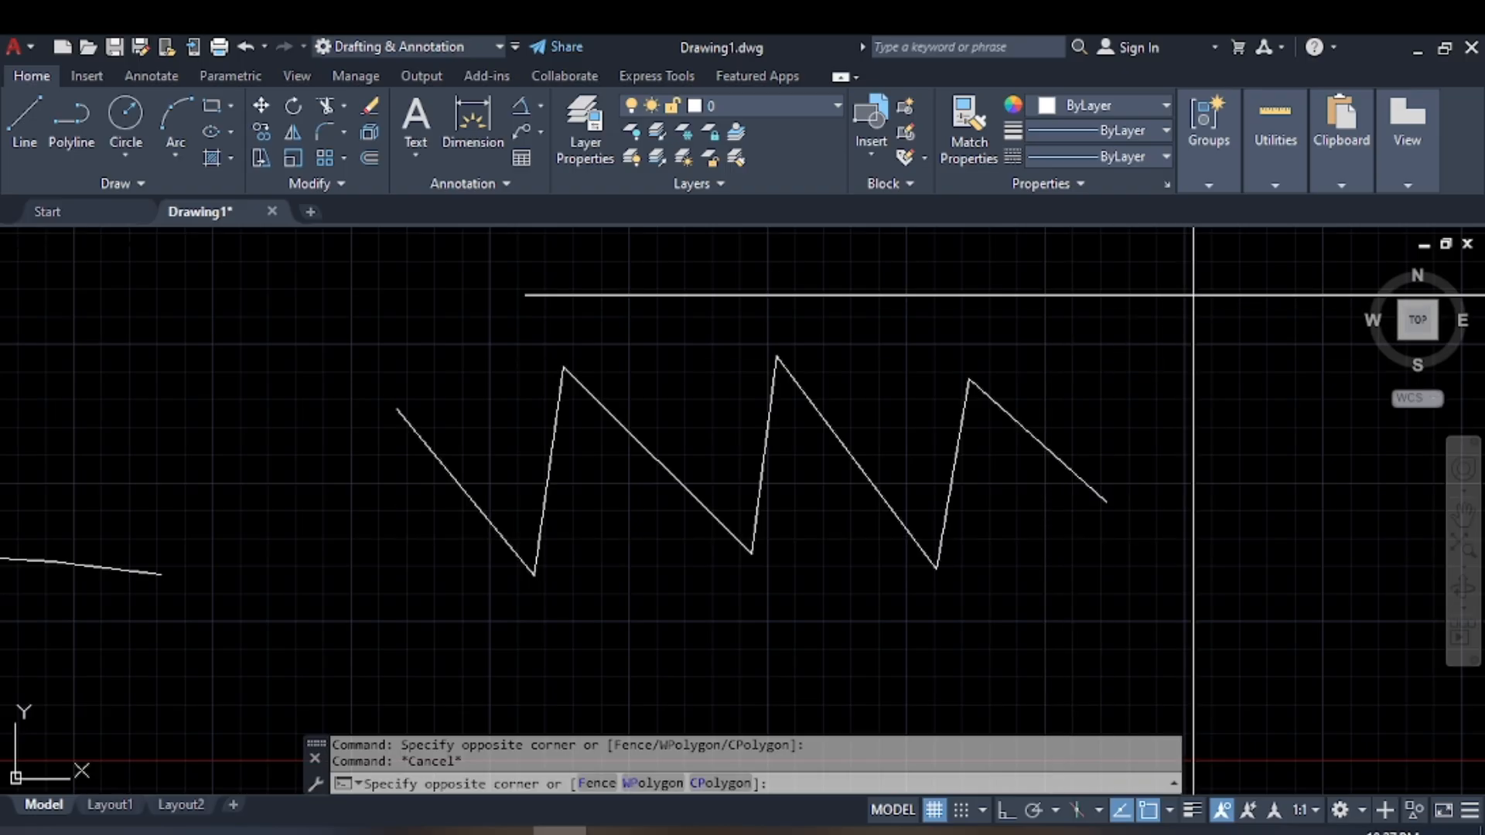
Join all seven zigzag lines into one polyline and select it to check the result.
left_click(1193, 299)
left_click(271, 637)
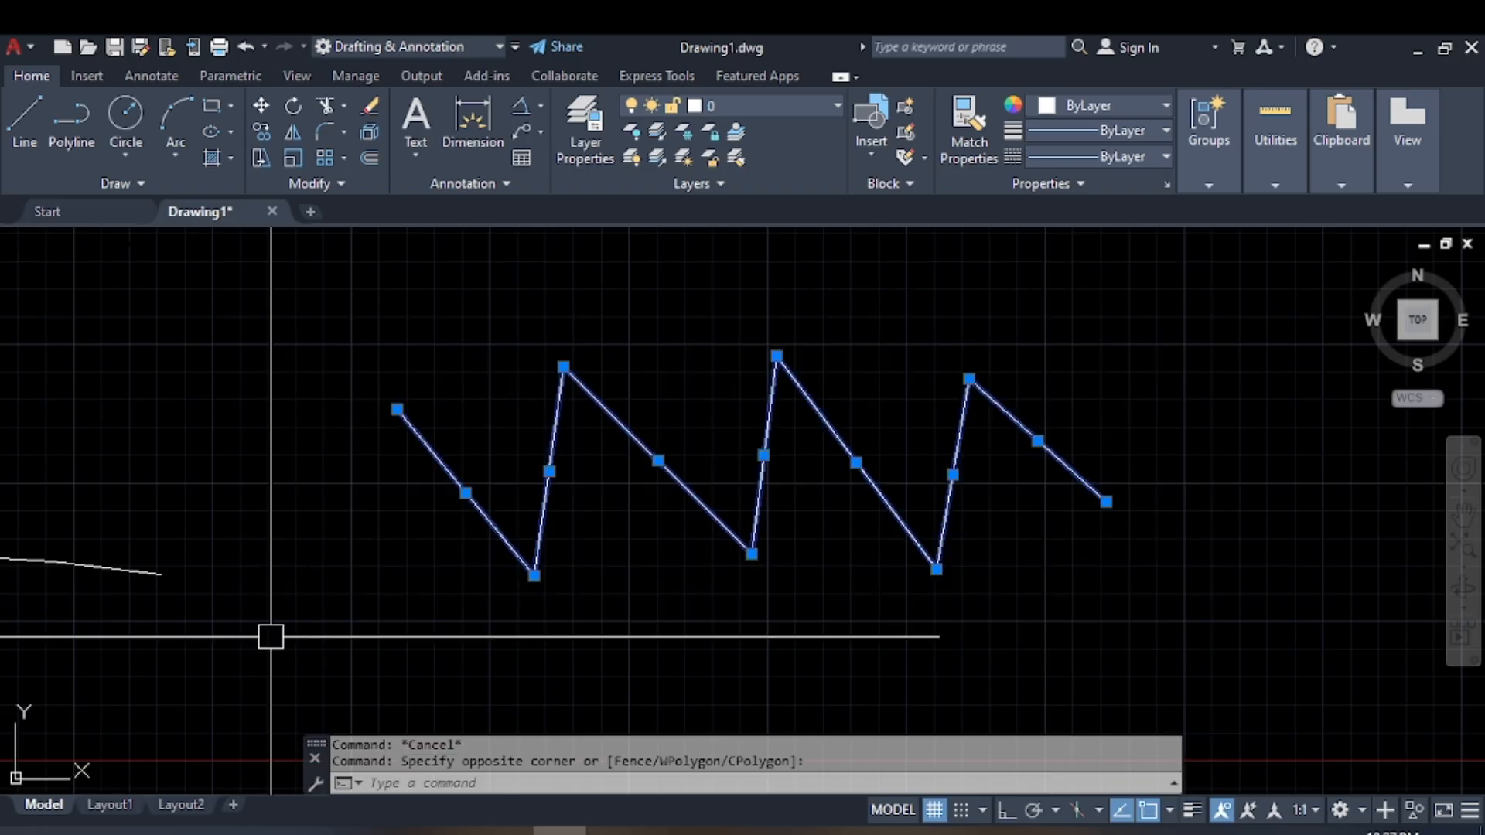
type("j")
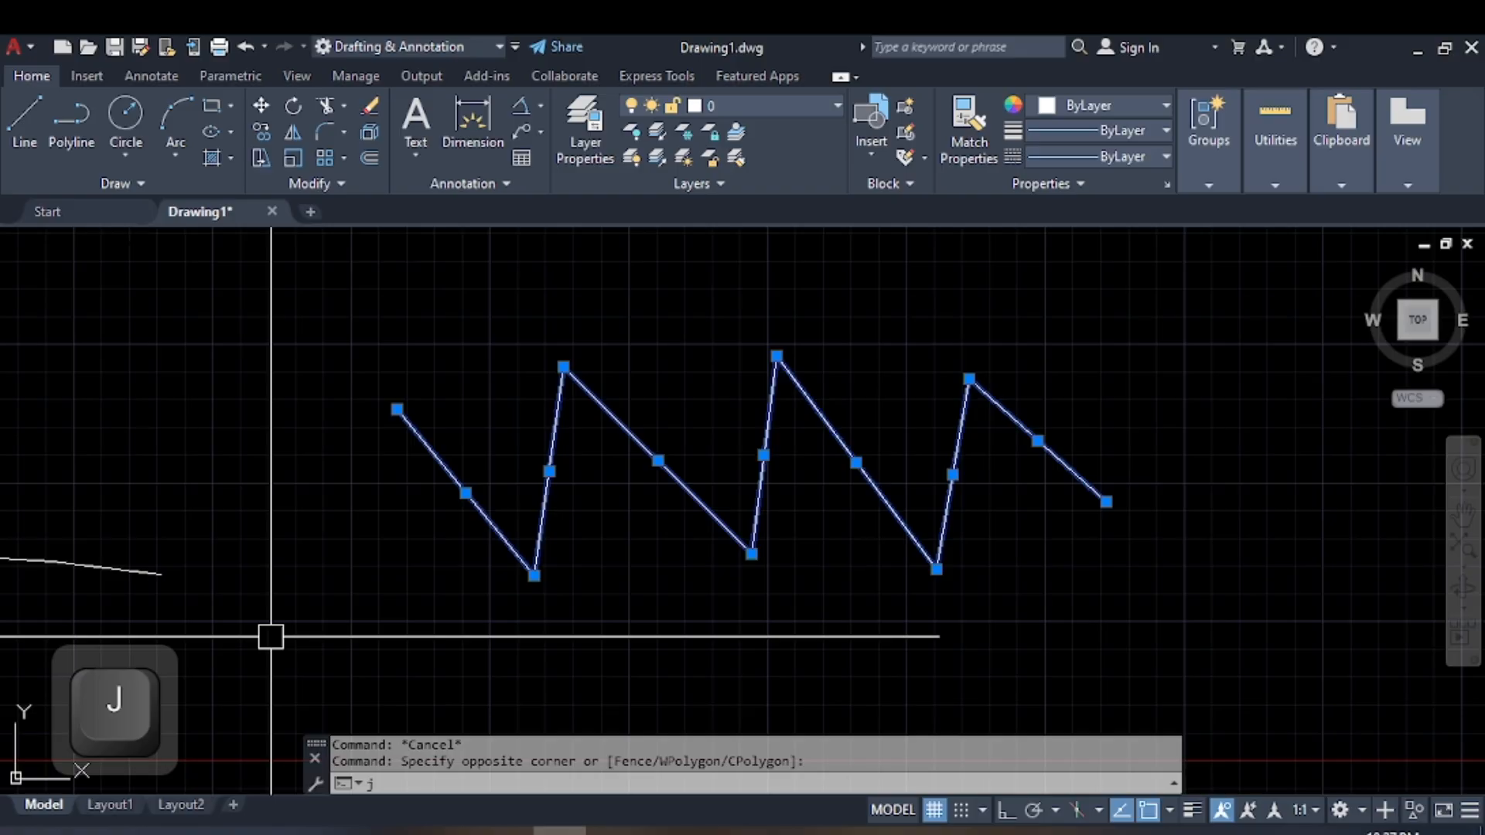
key("space")
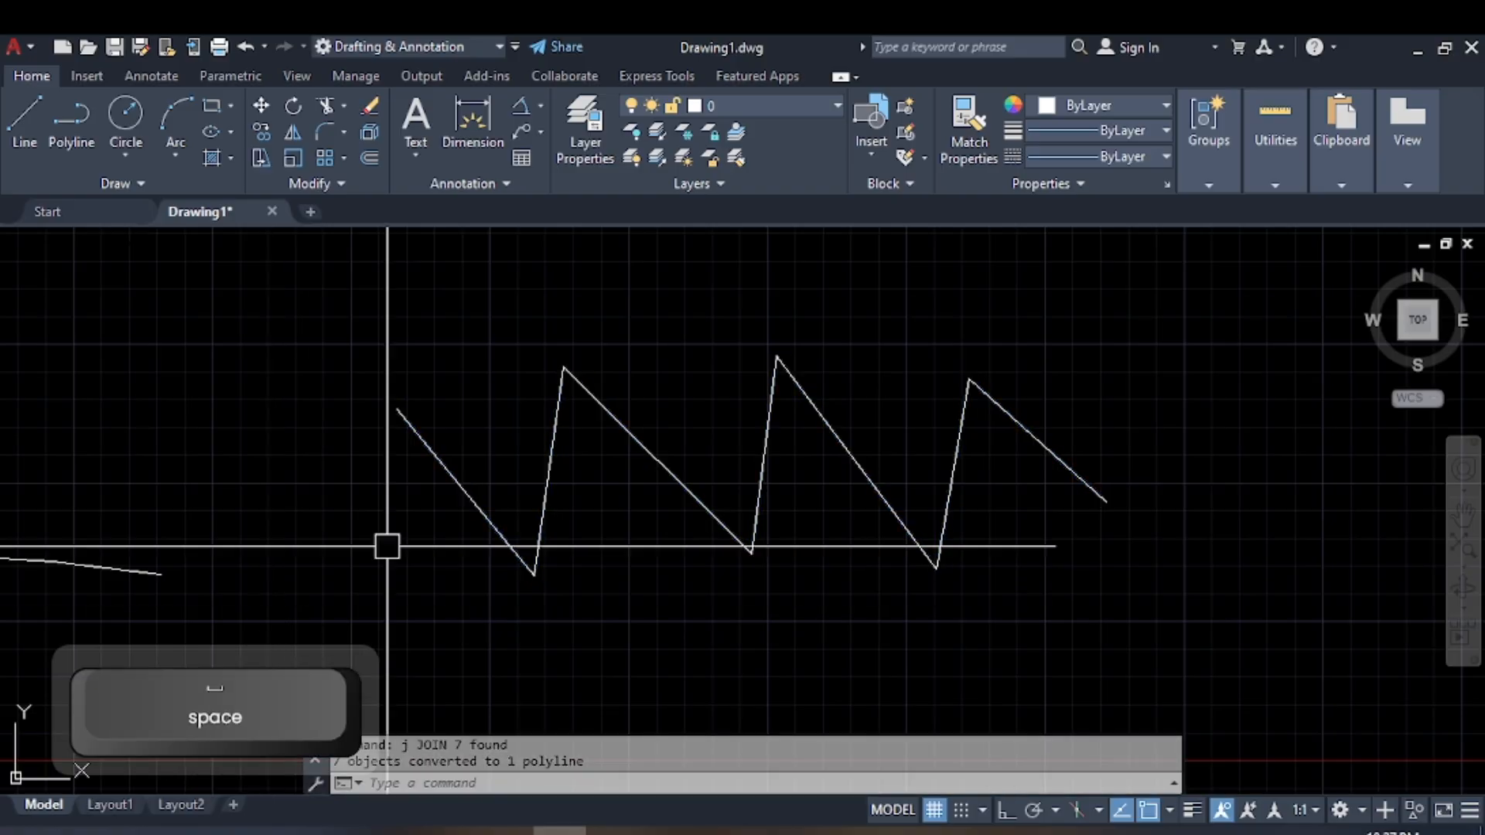
left_click(469, 498)
middle_click_drag(971, 648, 931, 543)
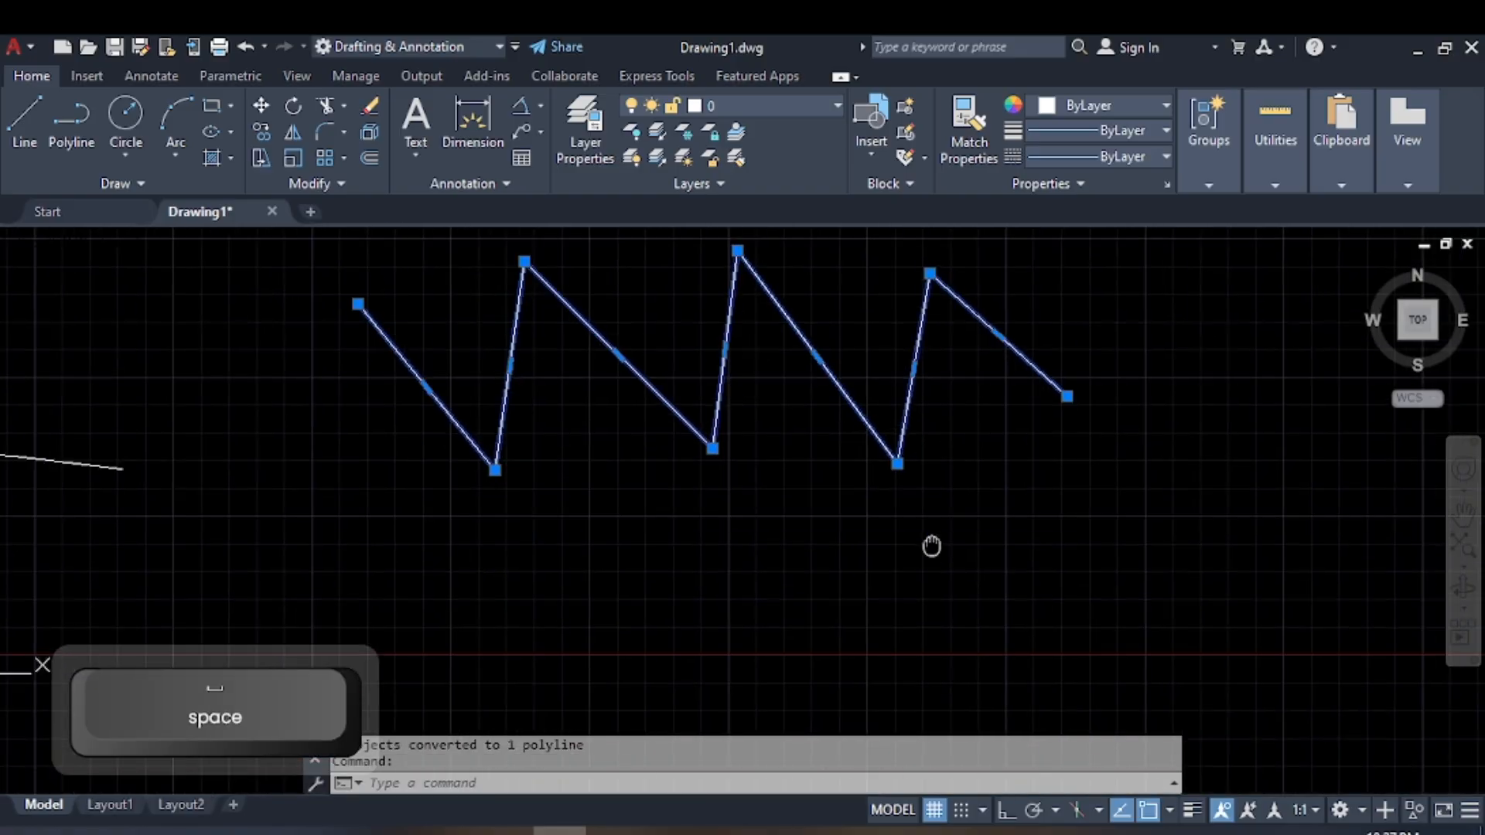
middle_click_drag(768, 504, 767, 558)
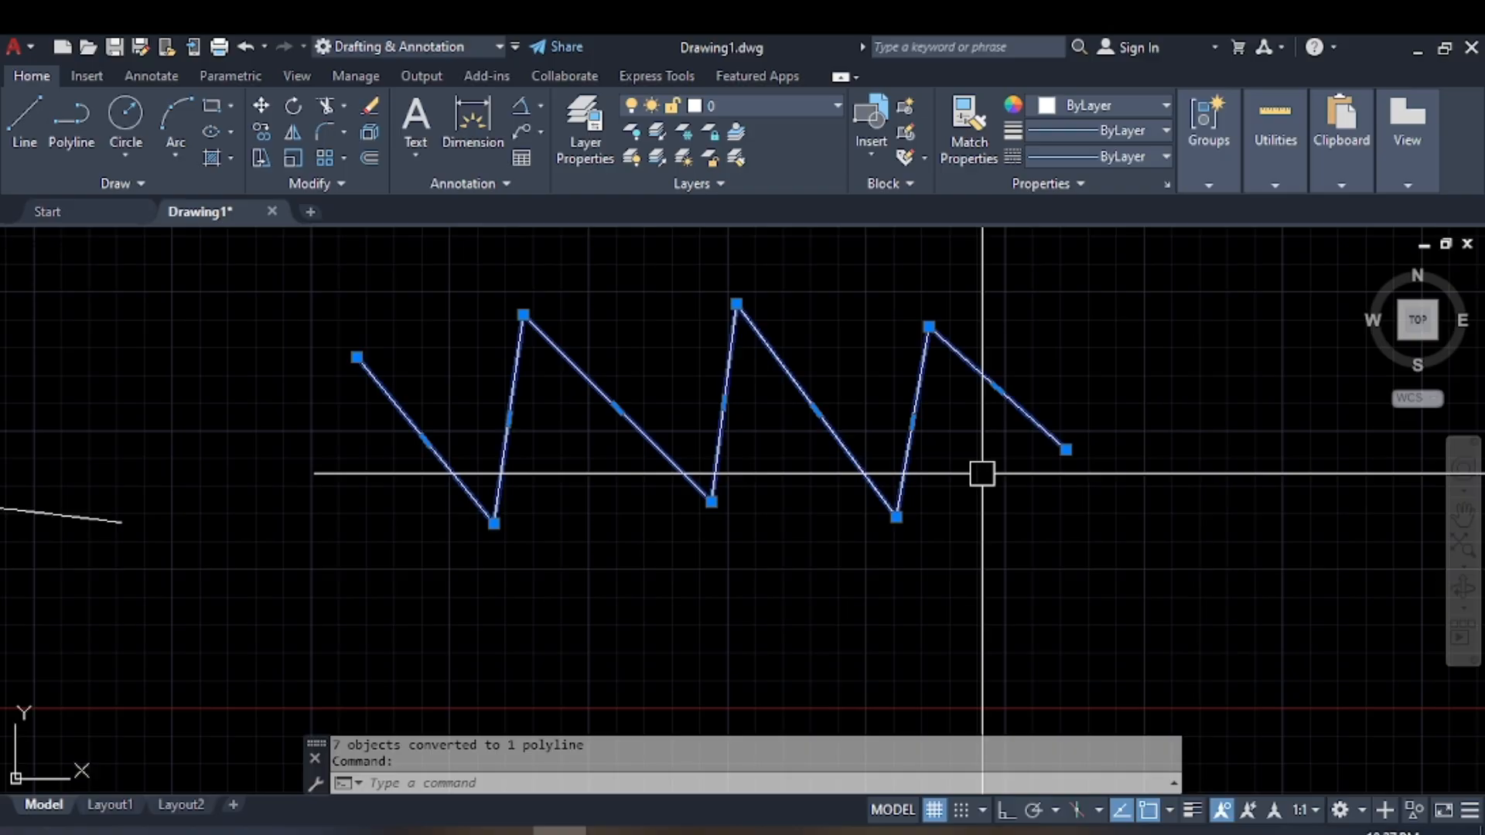
Explode the joined zigzag polyline into separate lines, checking the last three segments by selecting them individually.
type("x")
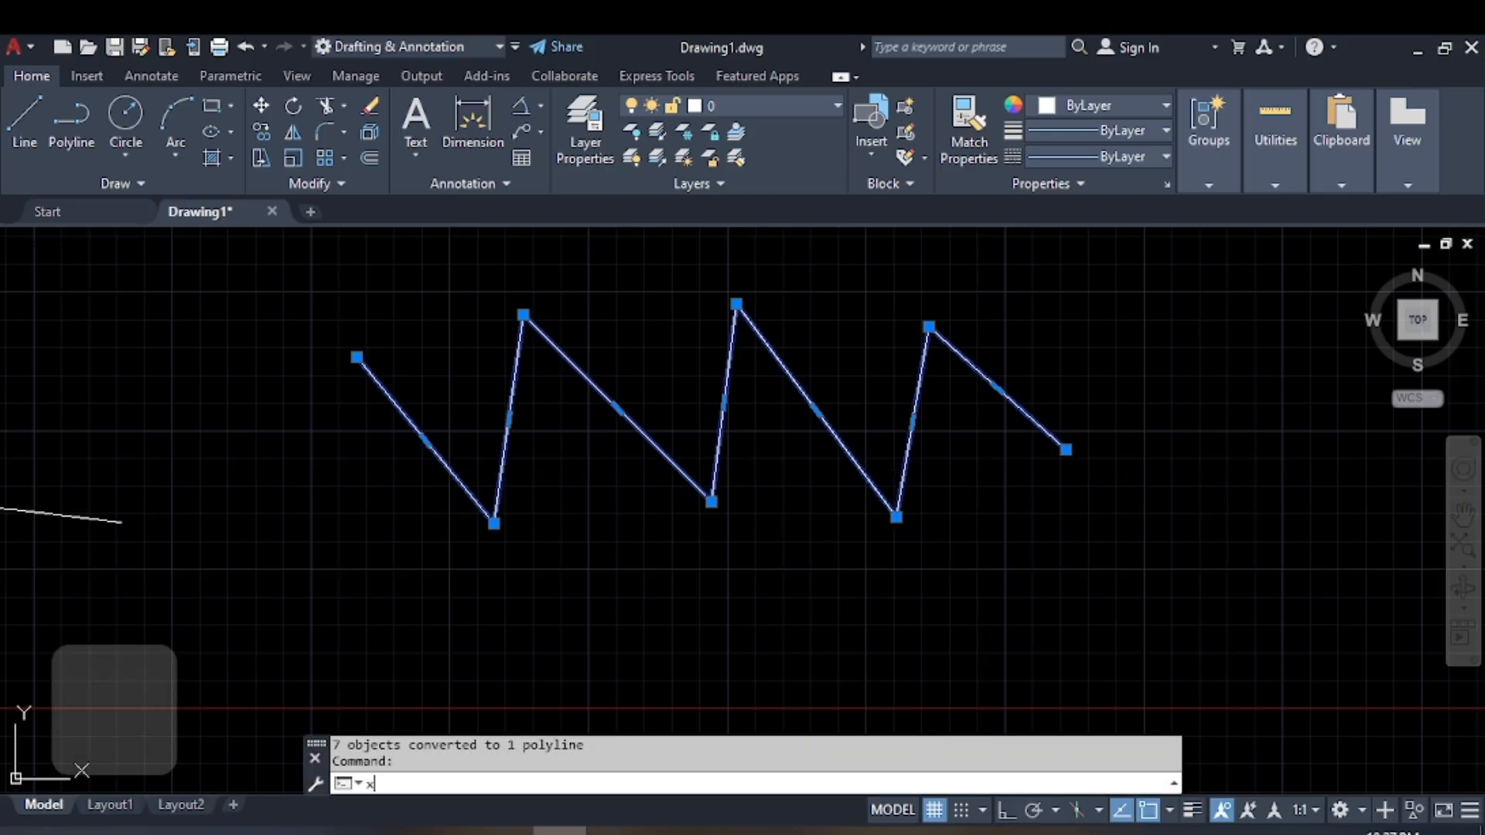
key("space")
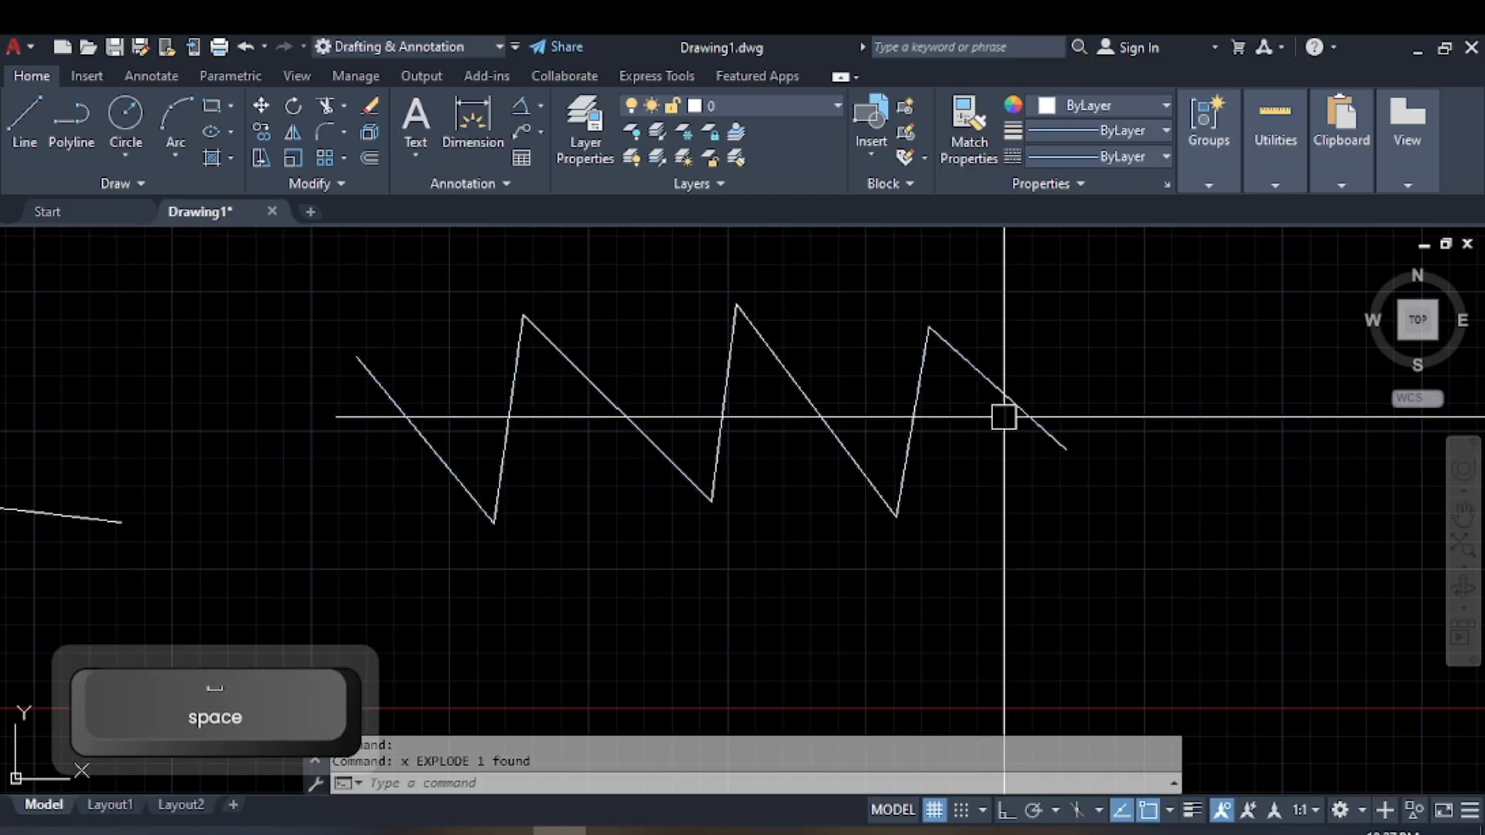
left_click(1005, 395)
left_click(912, 425)
left_click(822, 415)
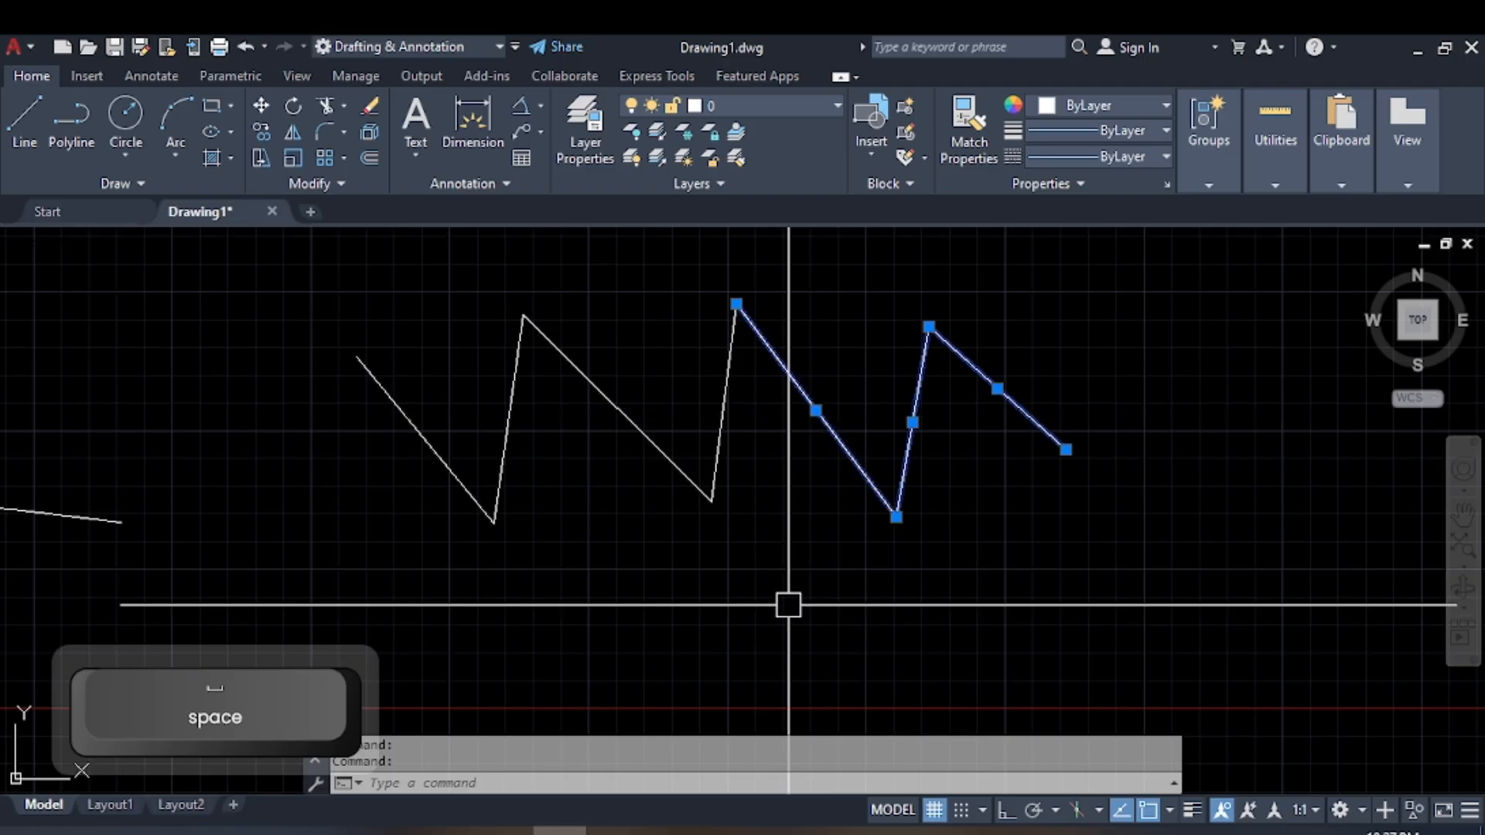
key("Escape")
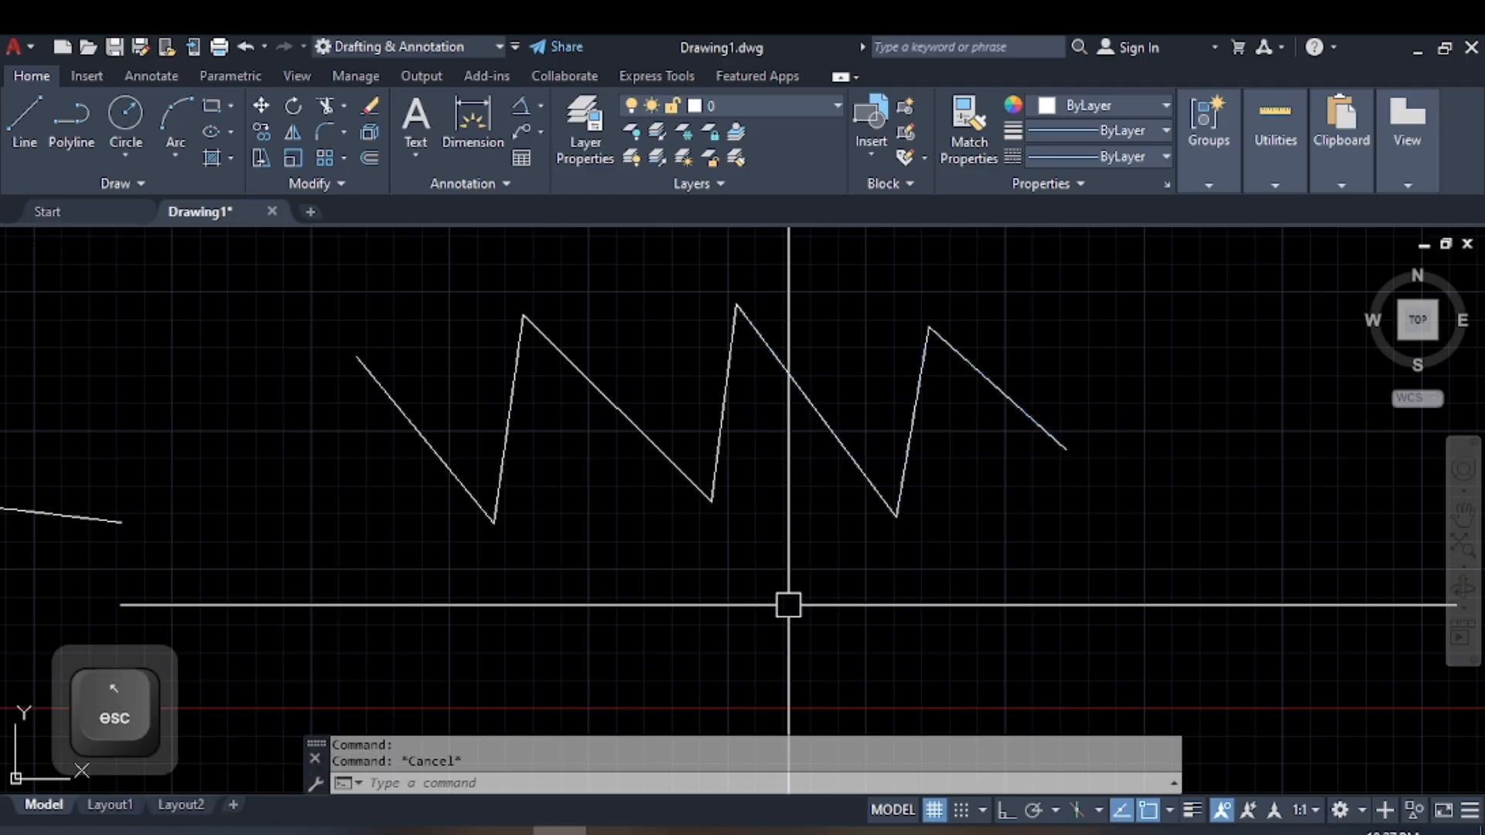